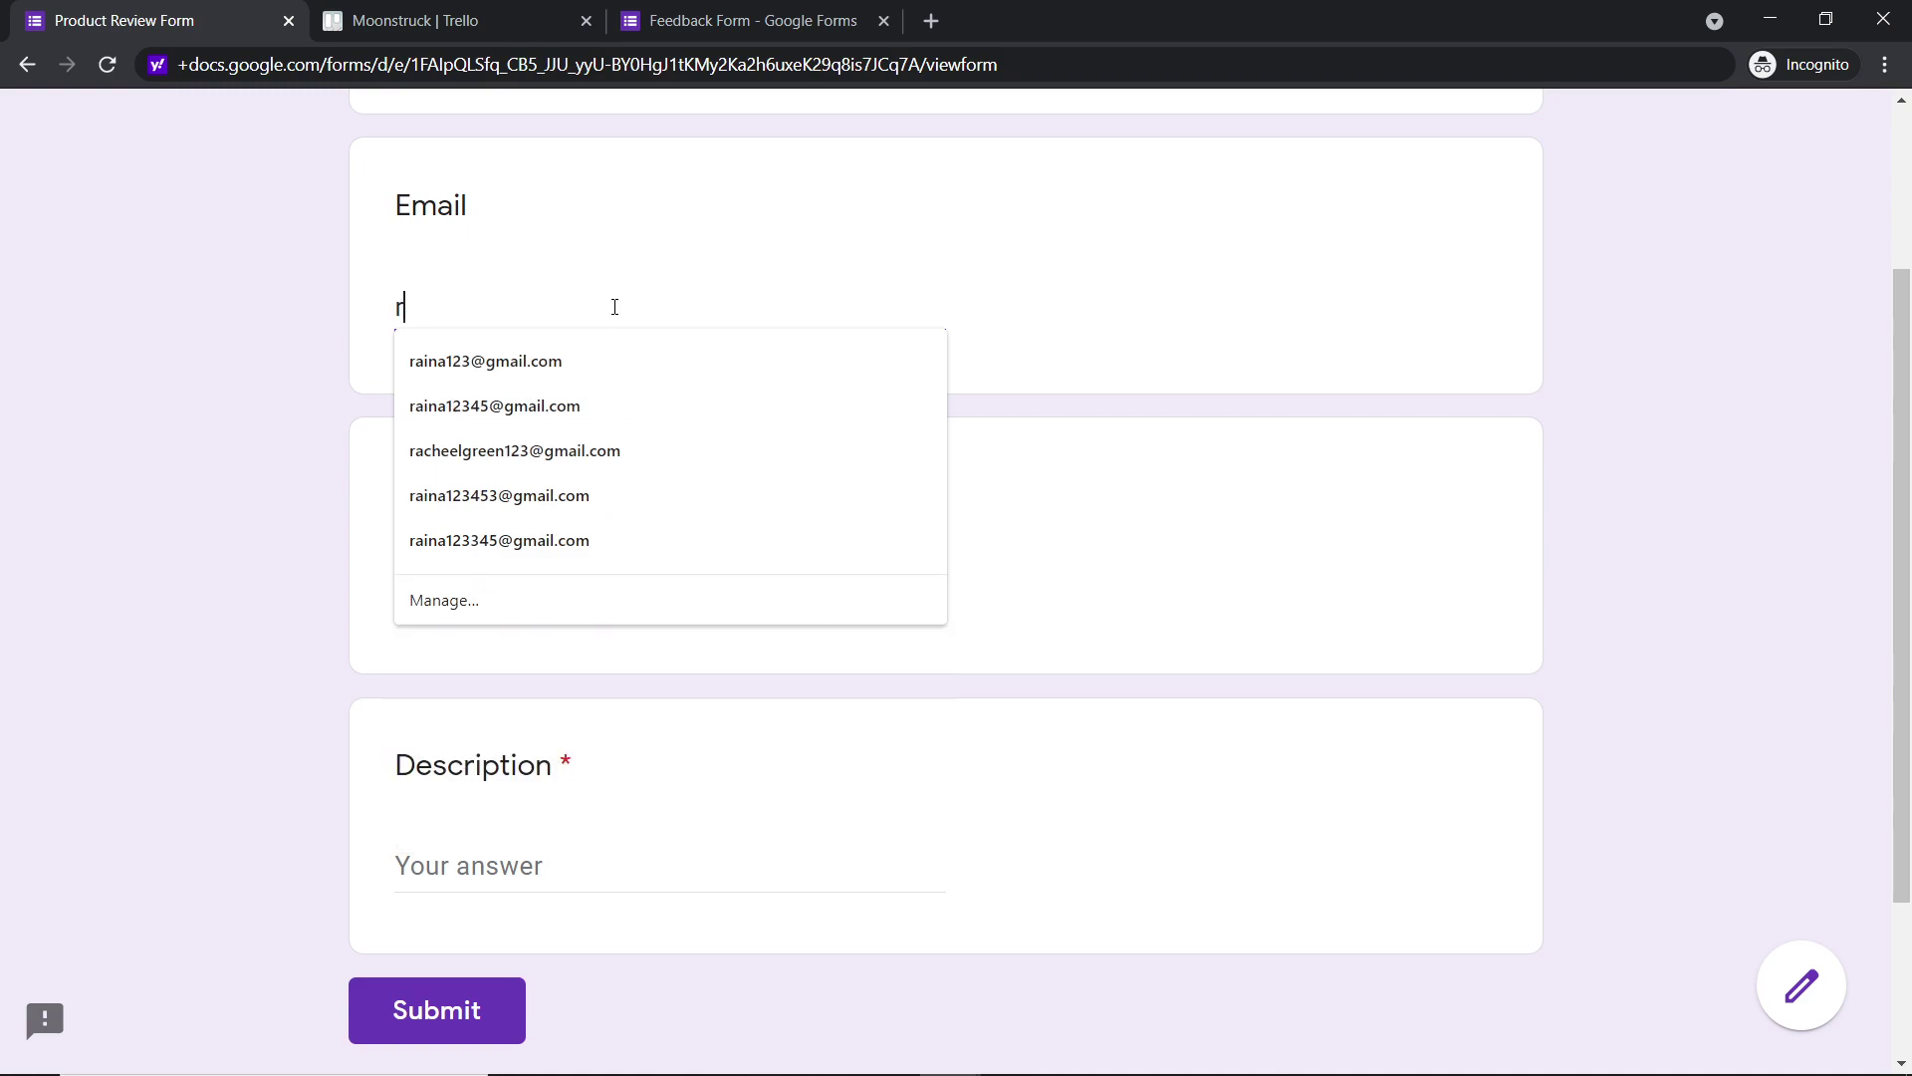
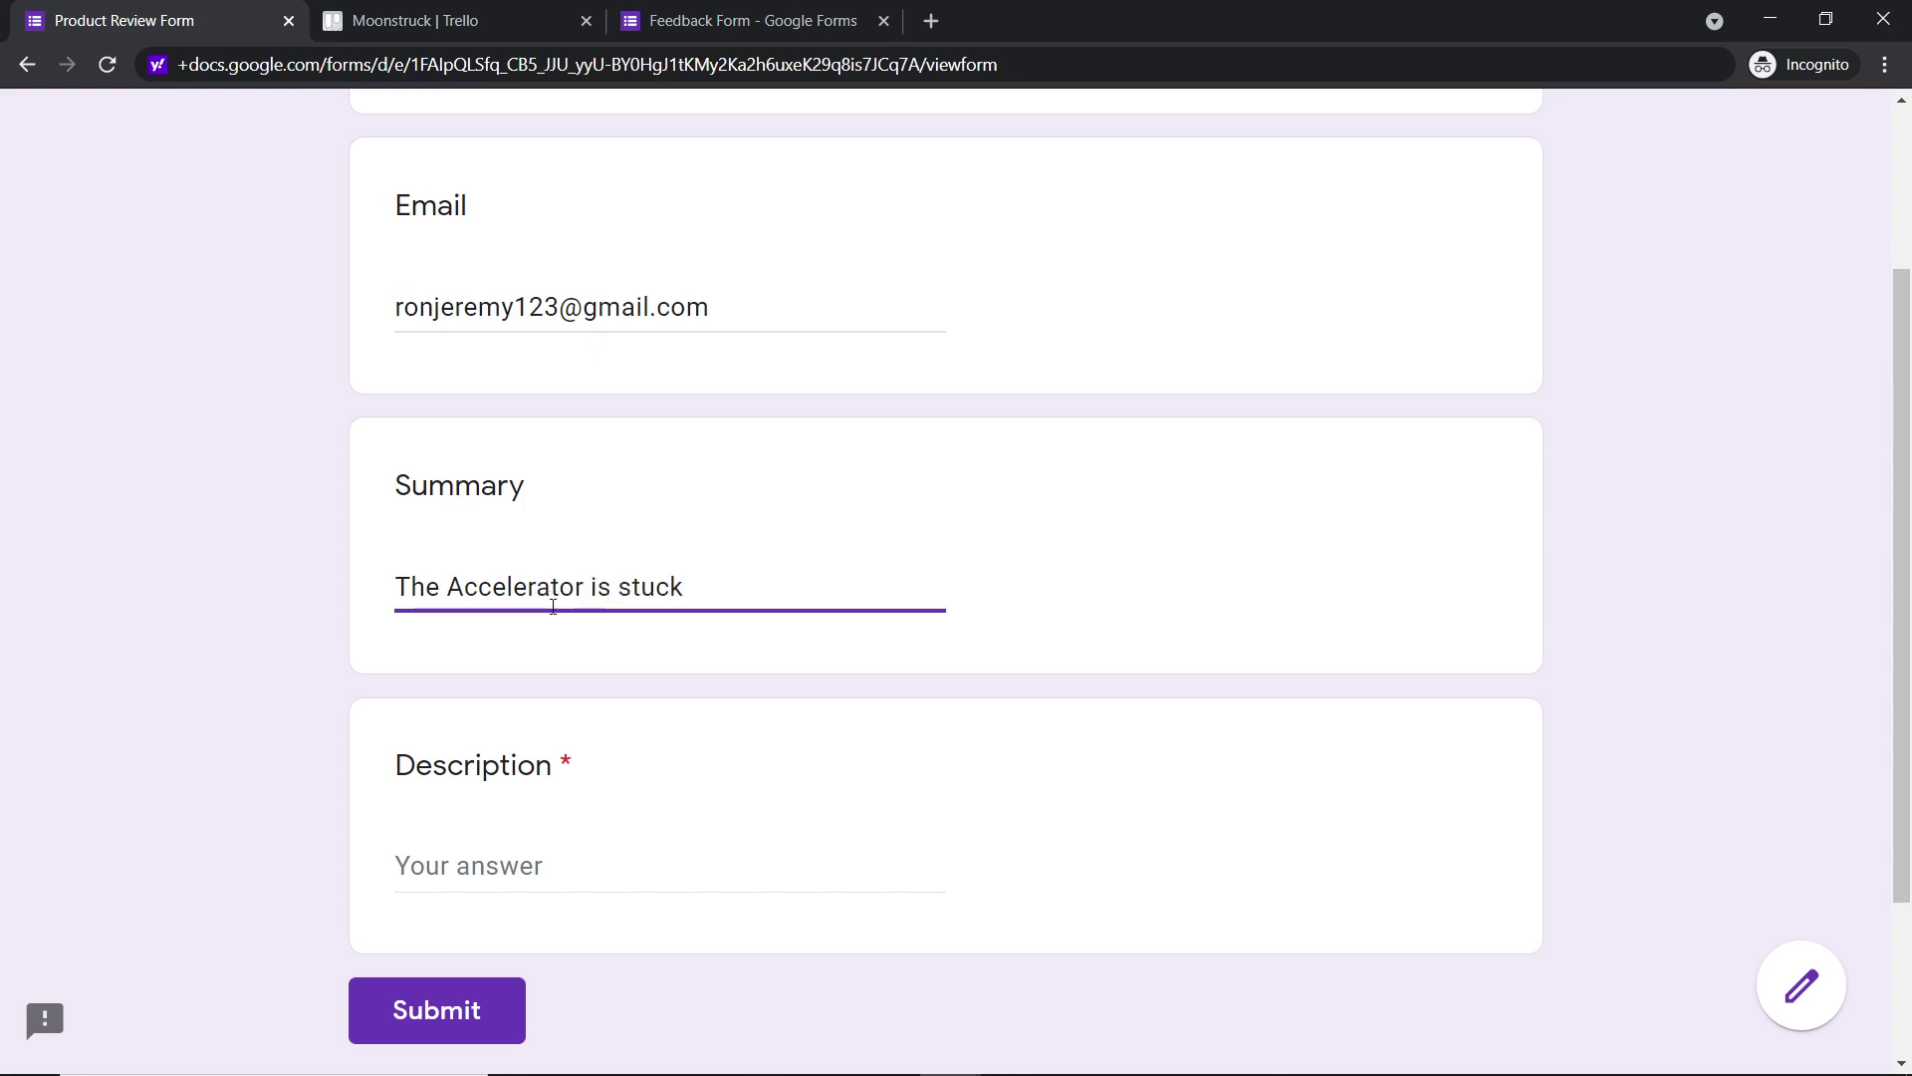
# - Enter the description 'The gear box needs oiling' and submit the Product Review Form response
pyautogui.scroll(-3, 552, 606)
pyautogui.click(578, 644)
pyautogui.write('The ')
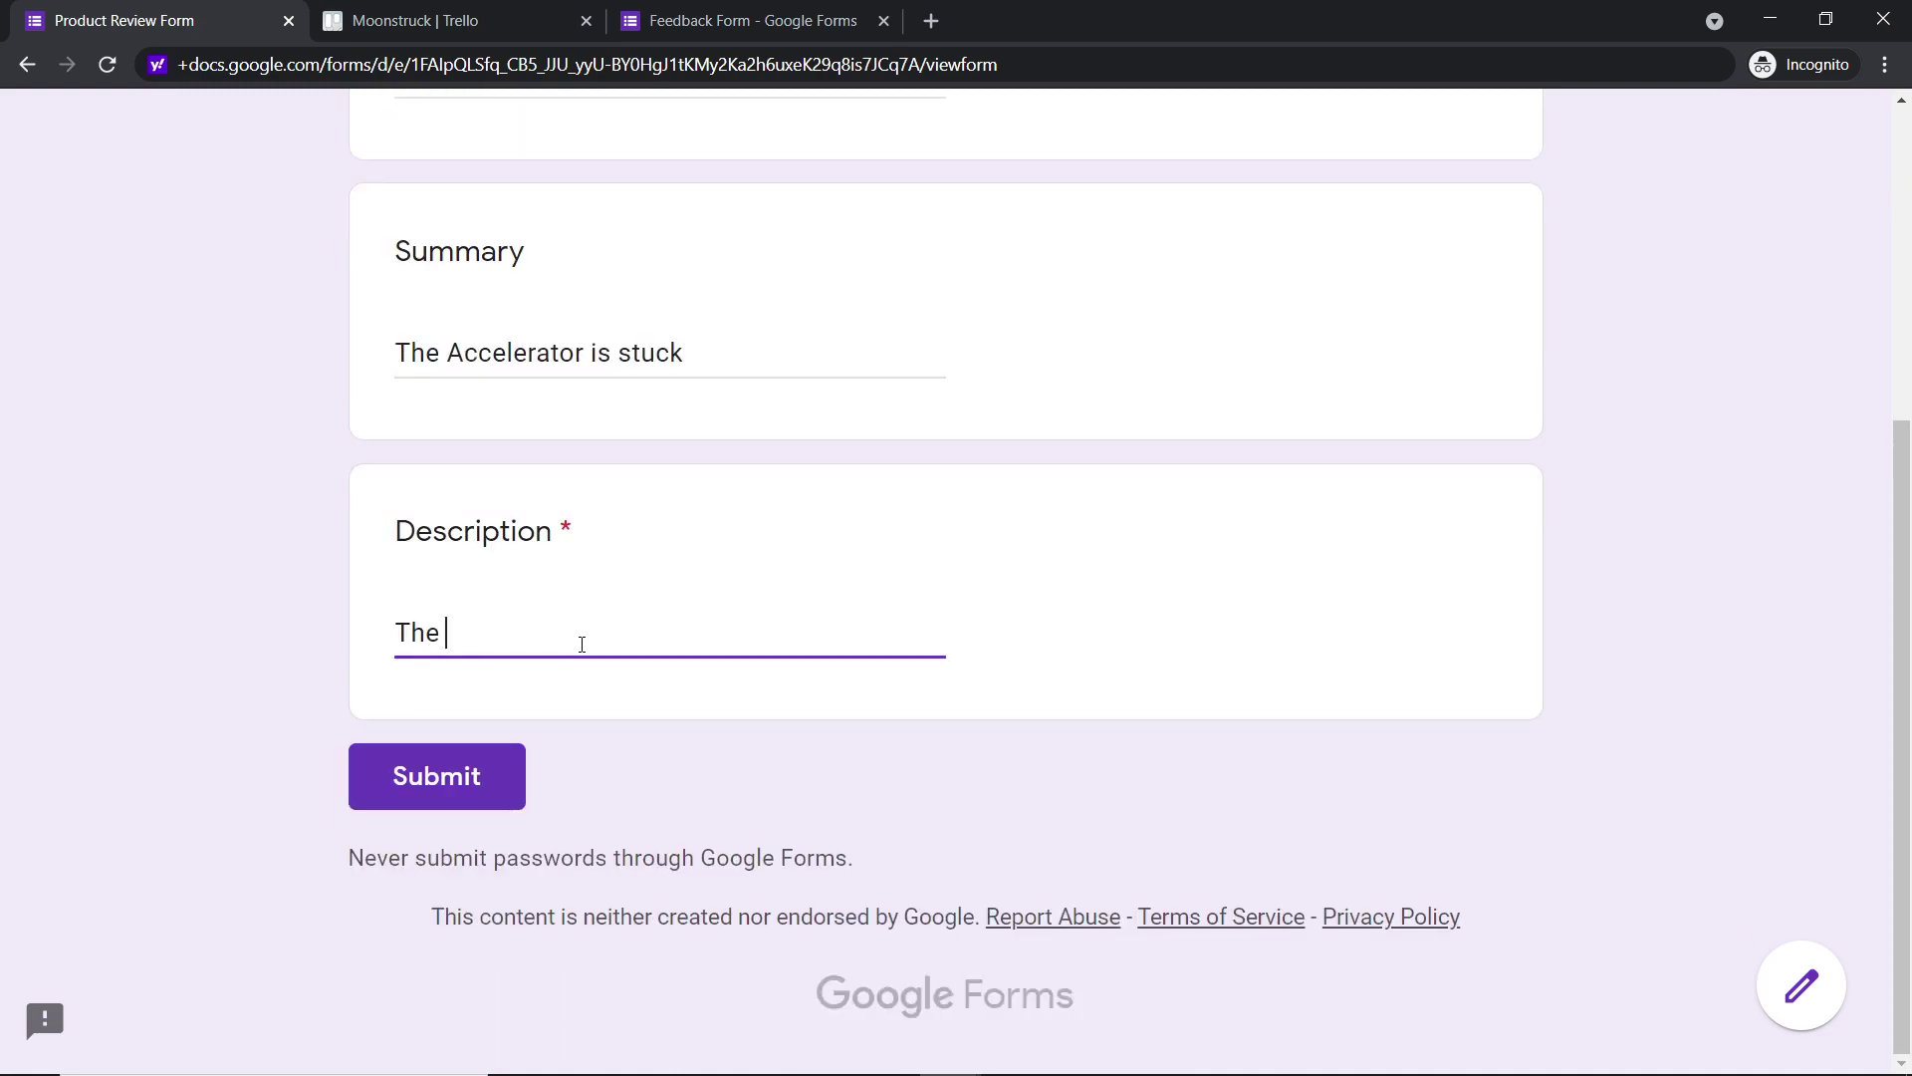
pyautogui.write('gear box needs oiling')
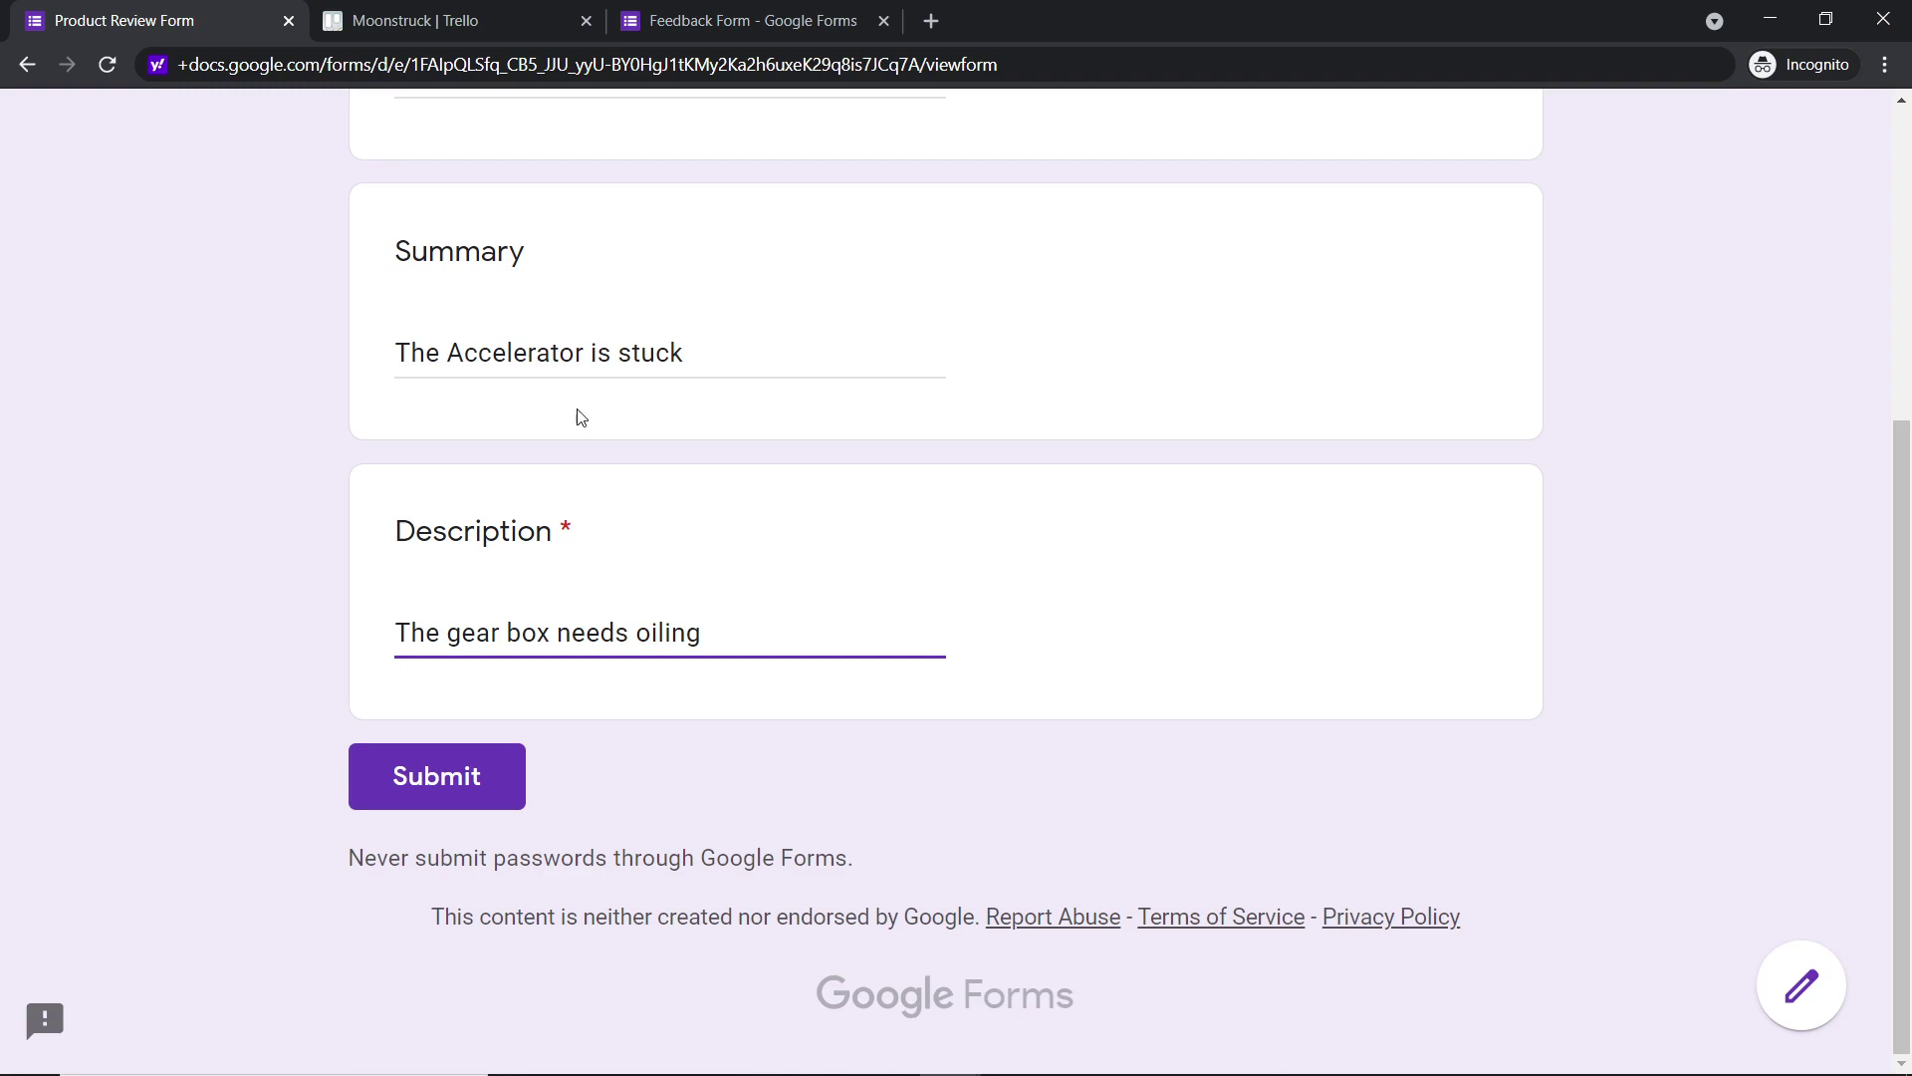
pyautogui.scroll(4, 764, 414)
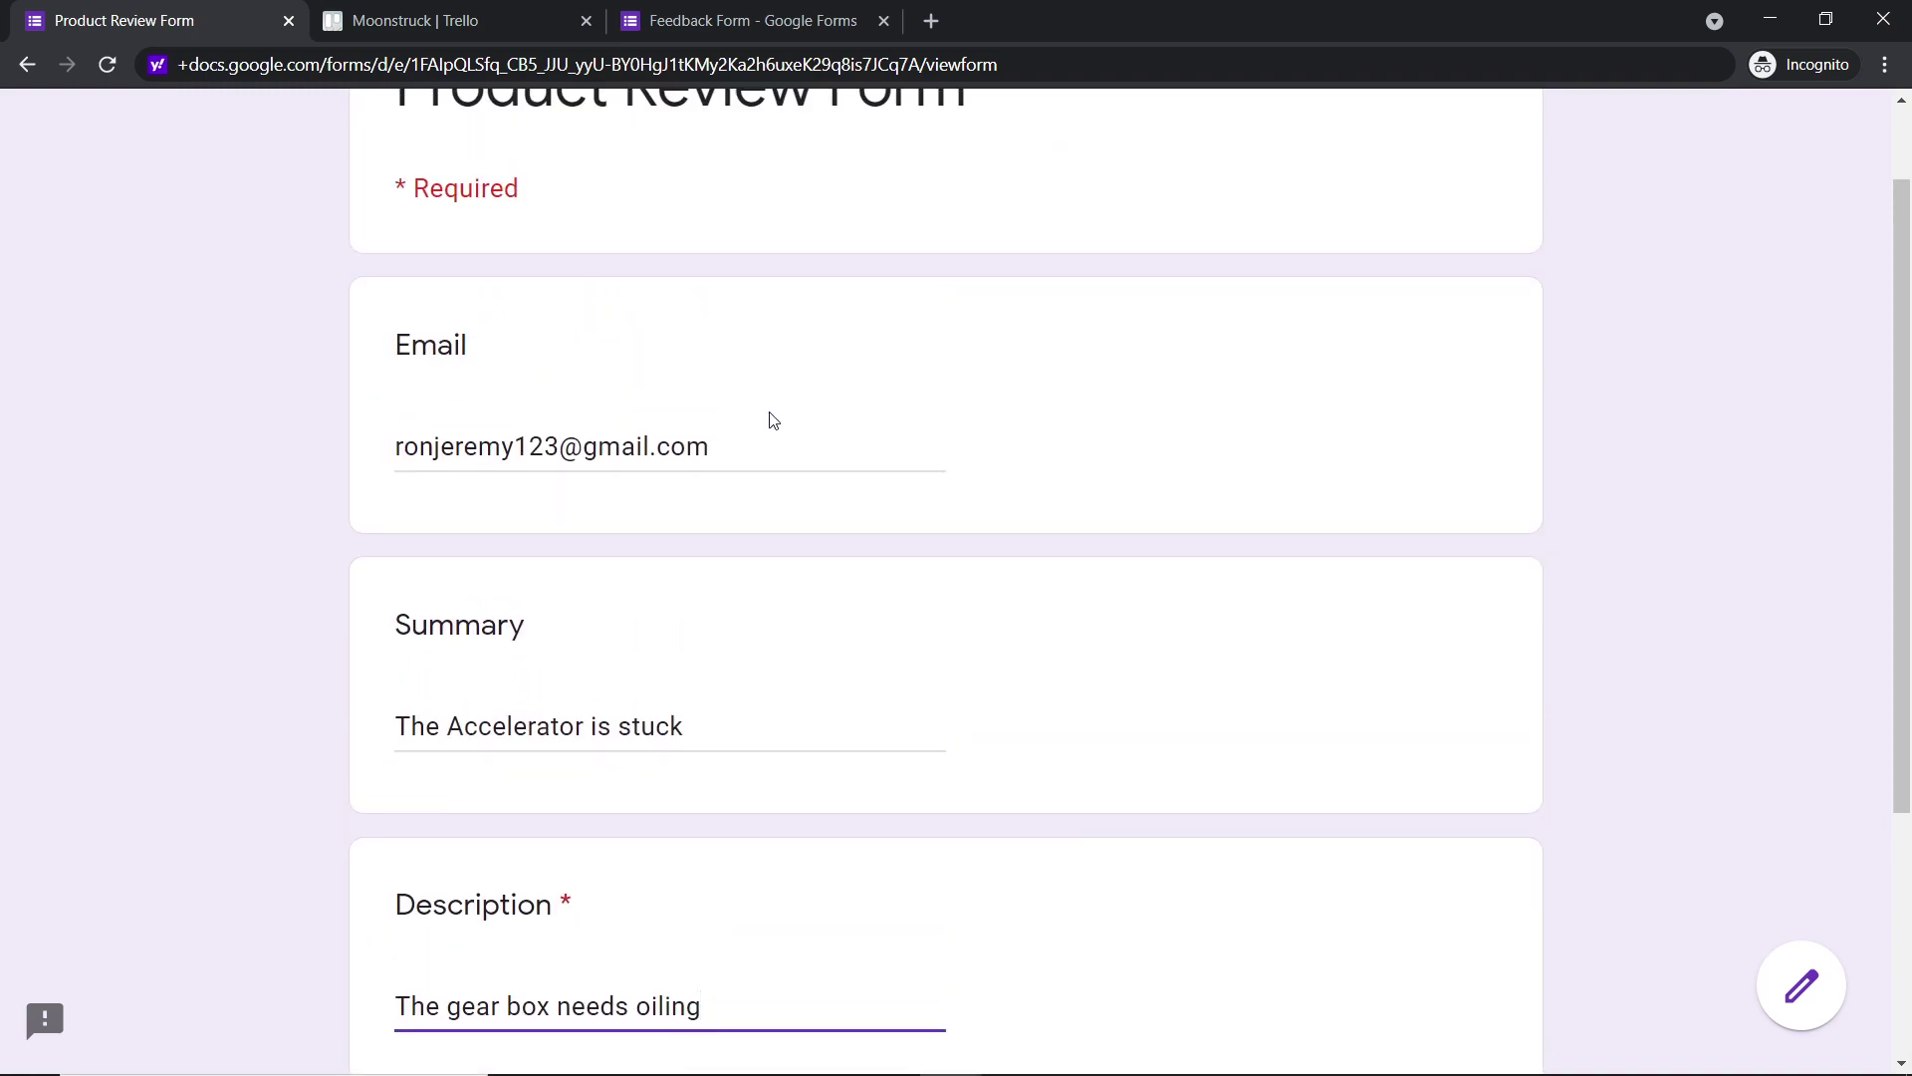
pyautogui.scroll(-4, 768, 417)
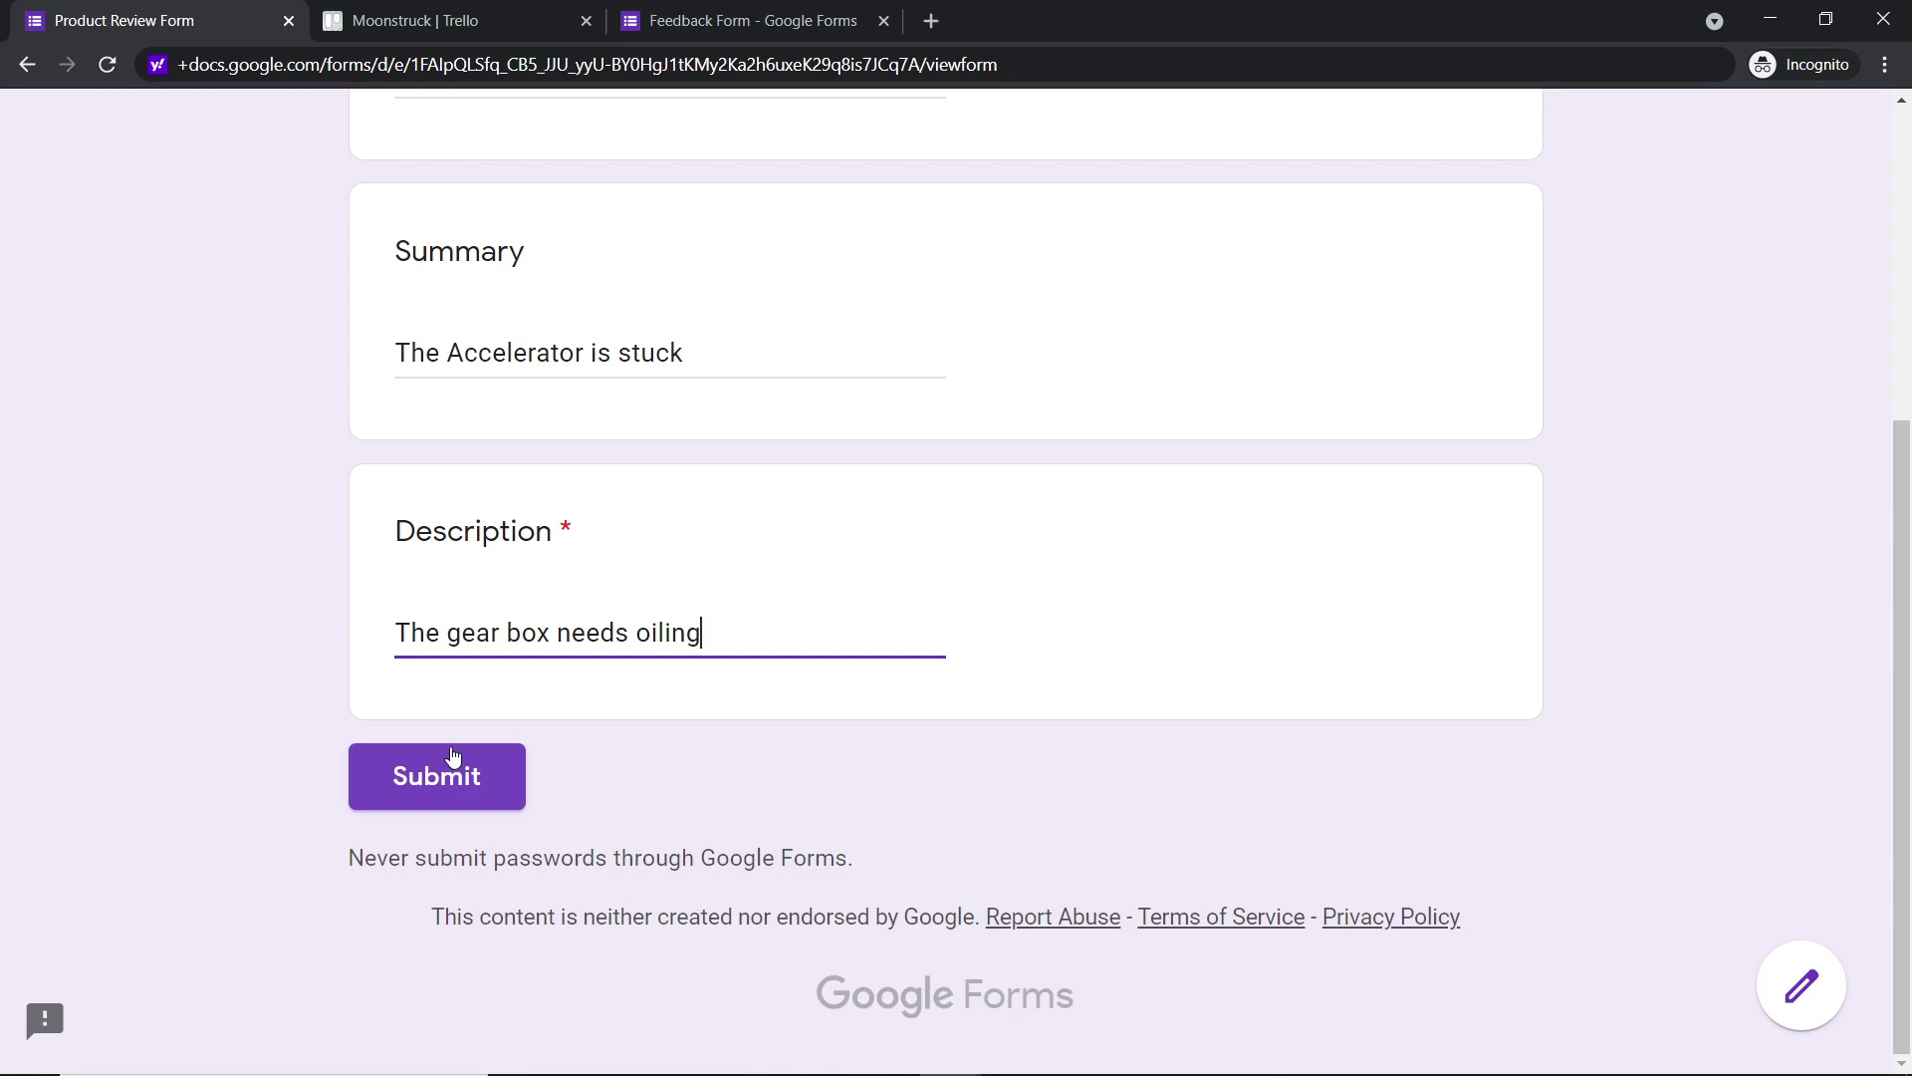
pyautogui.click(464, 779)
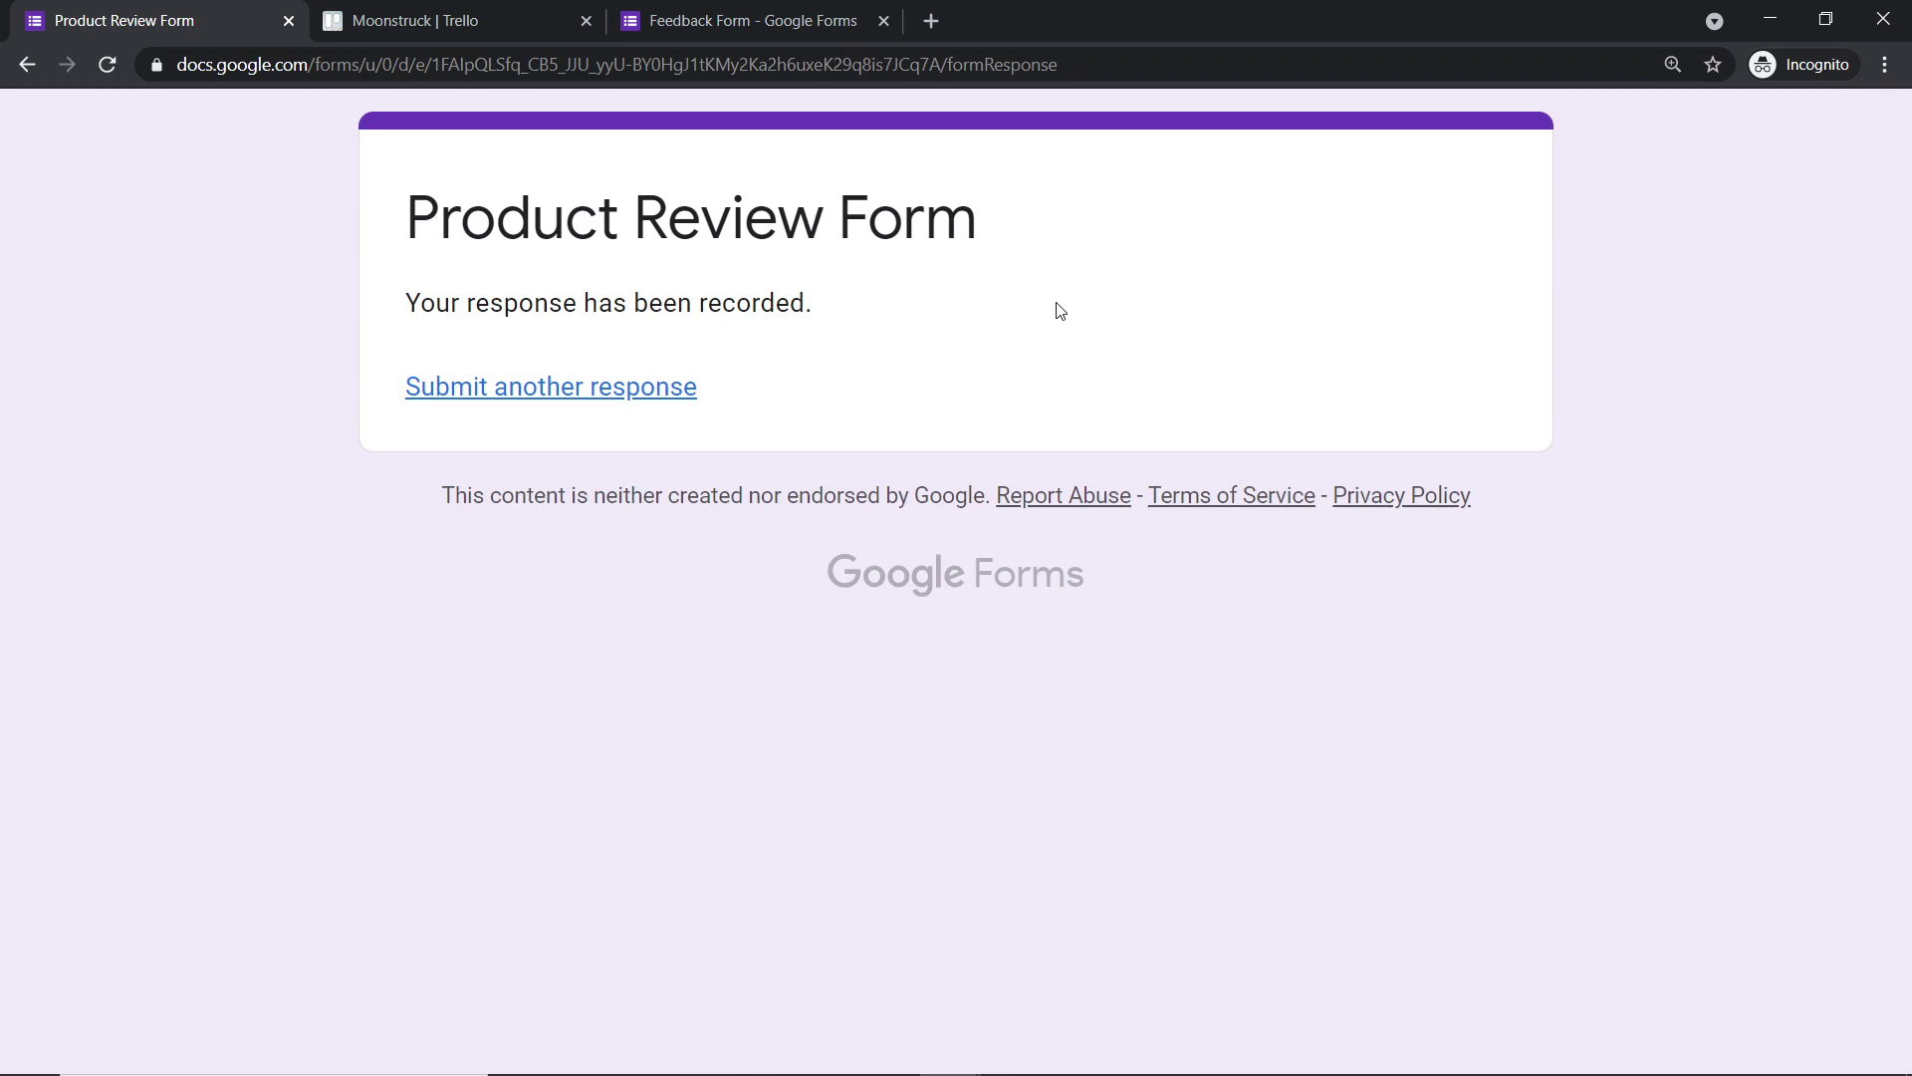
# - On the Moonstruck board, open the 'The Accelerator is stuck' card, then open a blank browser tab
pyautogui.click(501, 10)
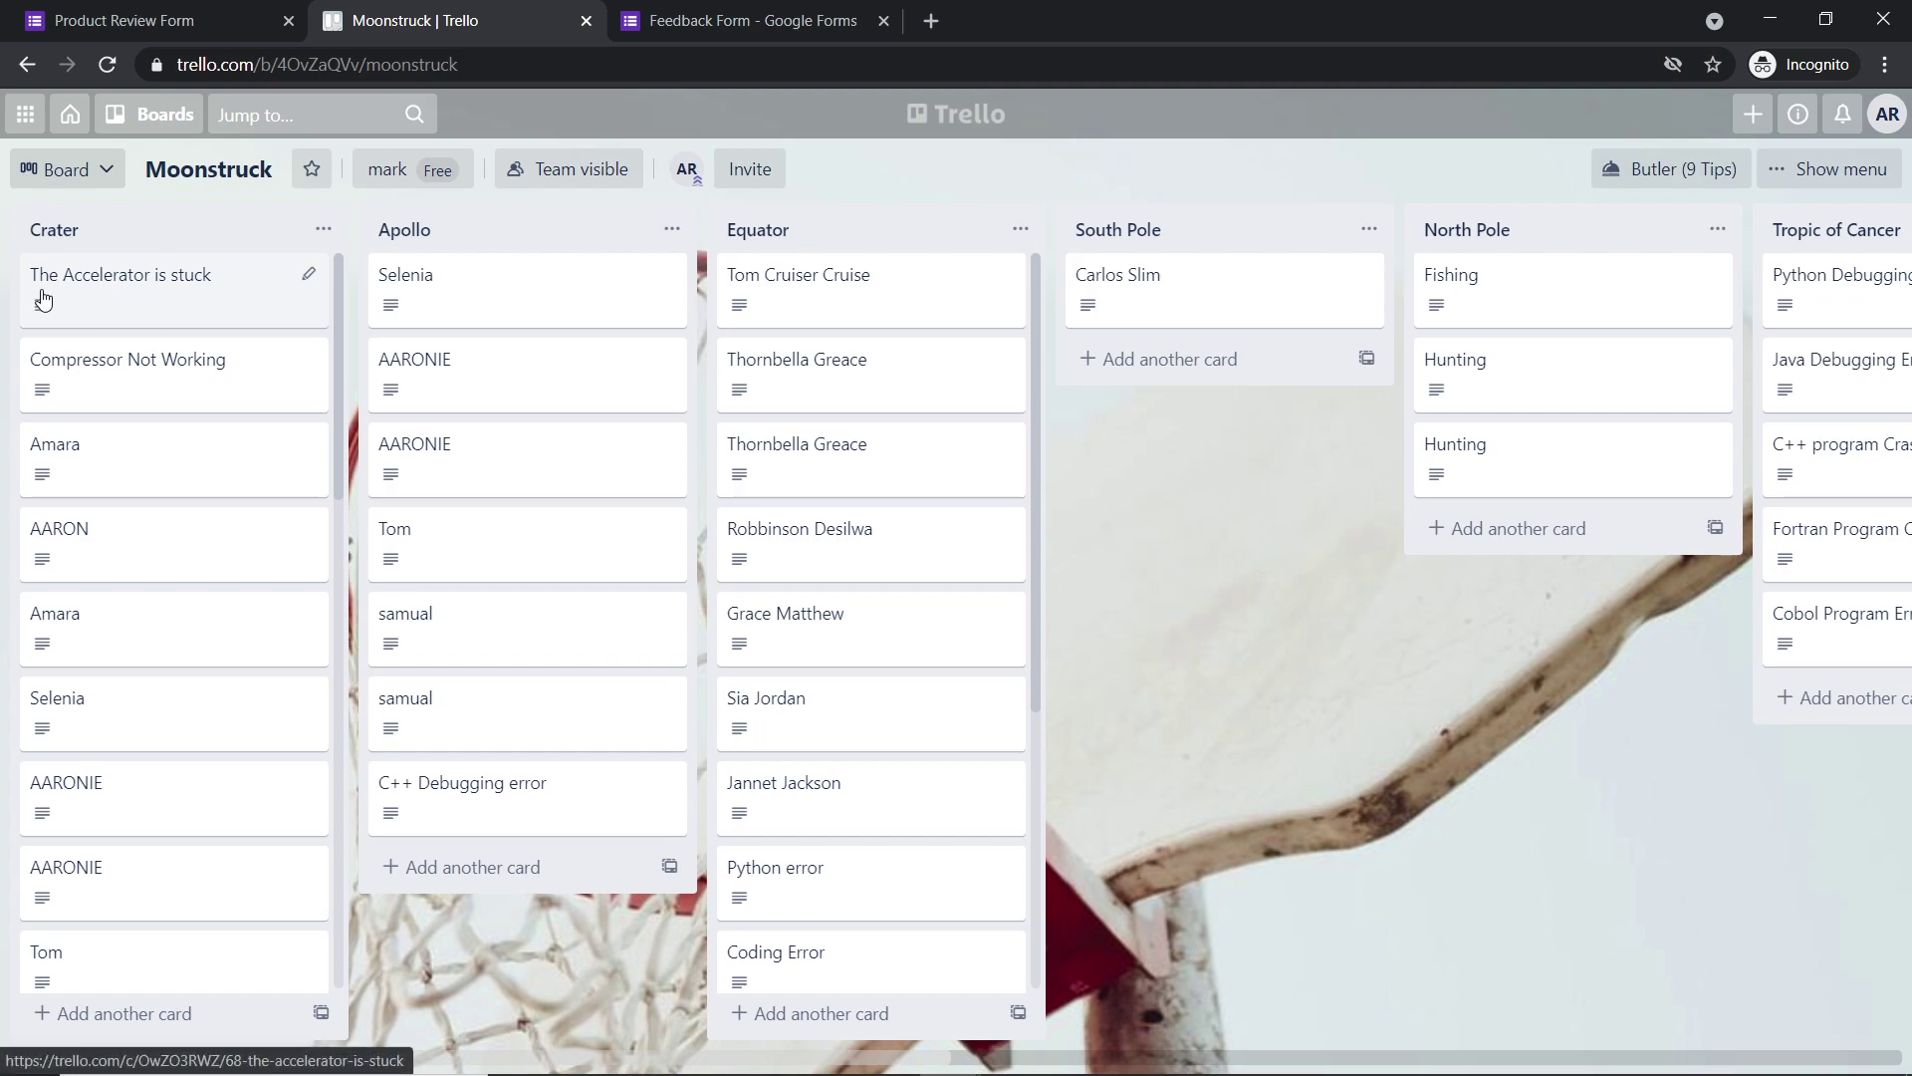
pyautogui.click(196, 296)
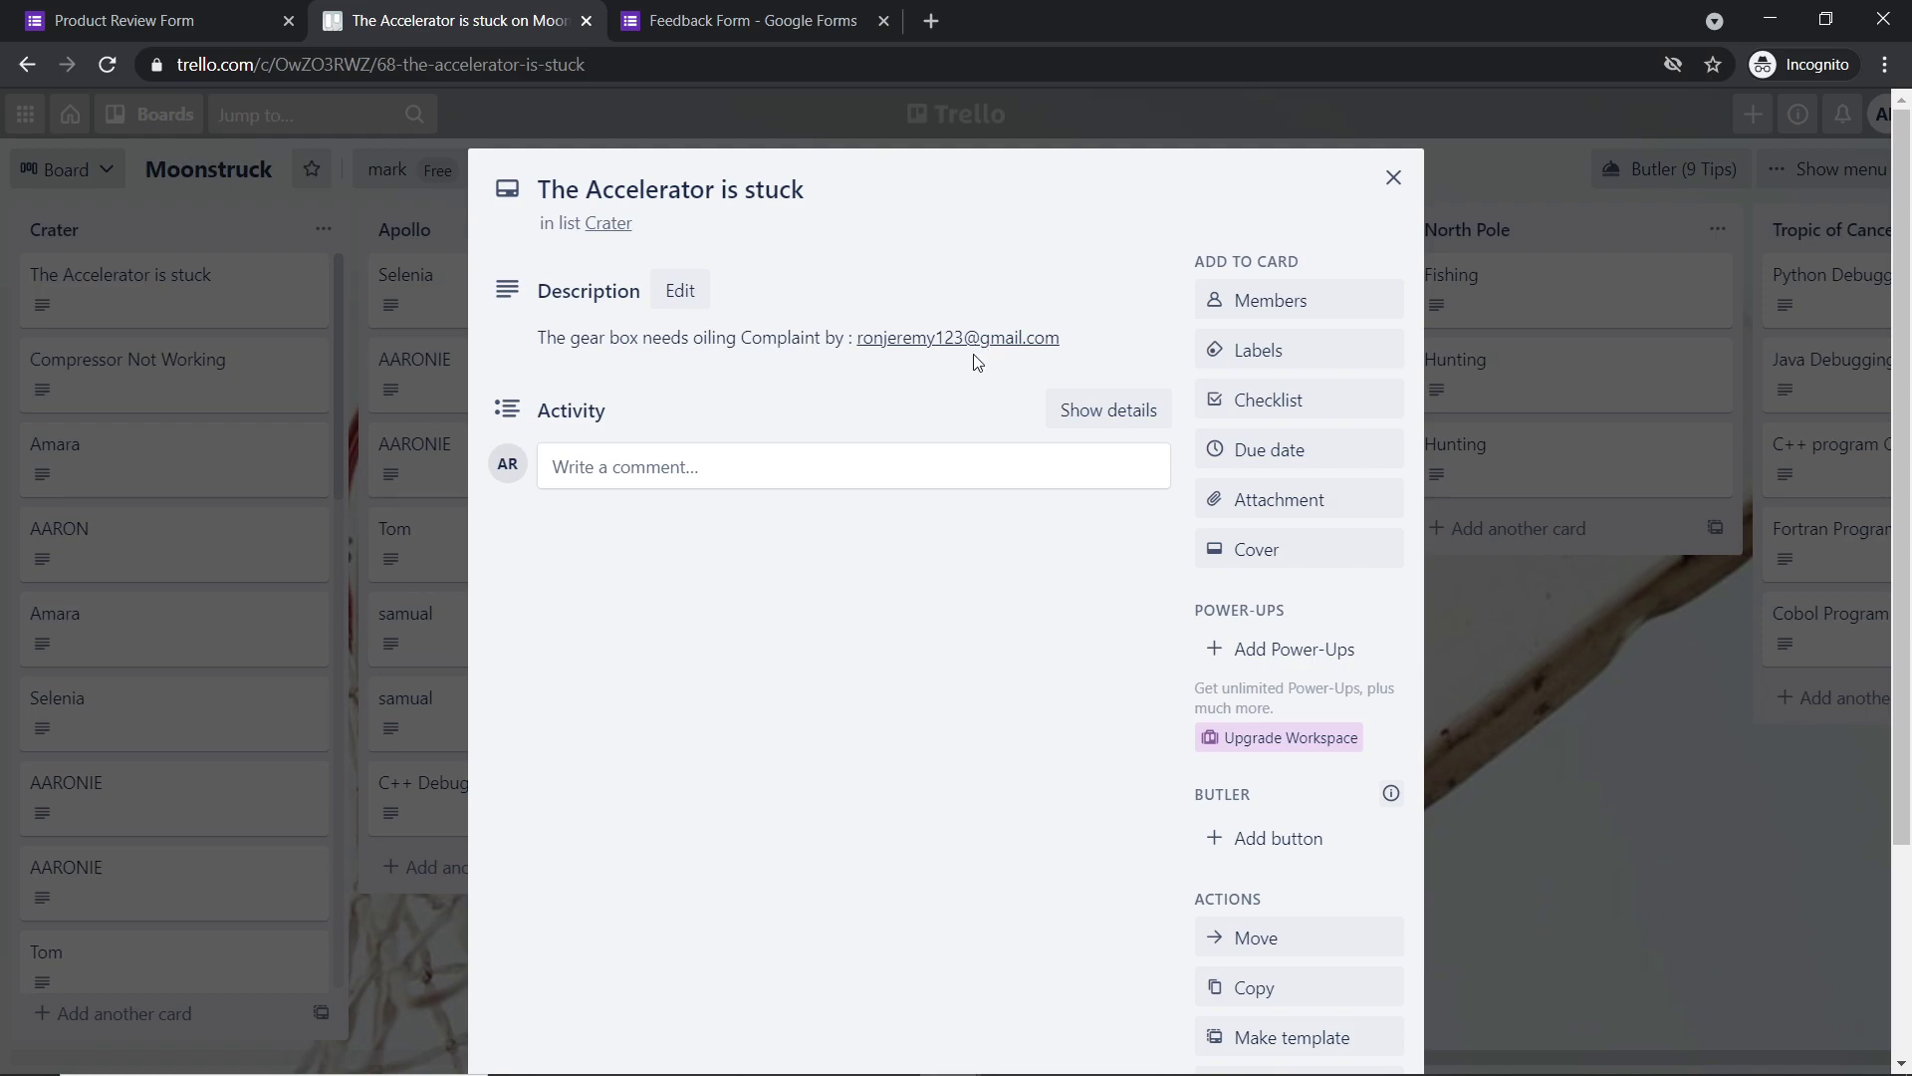
pyautogui.click(933, 22)
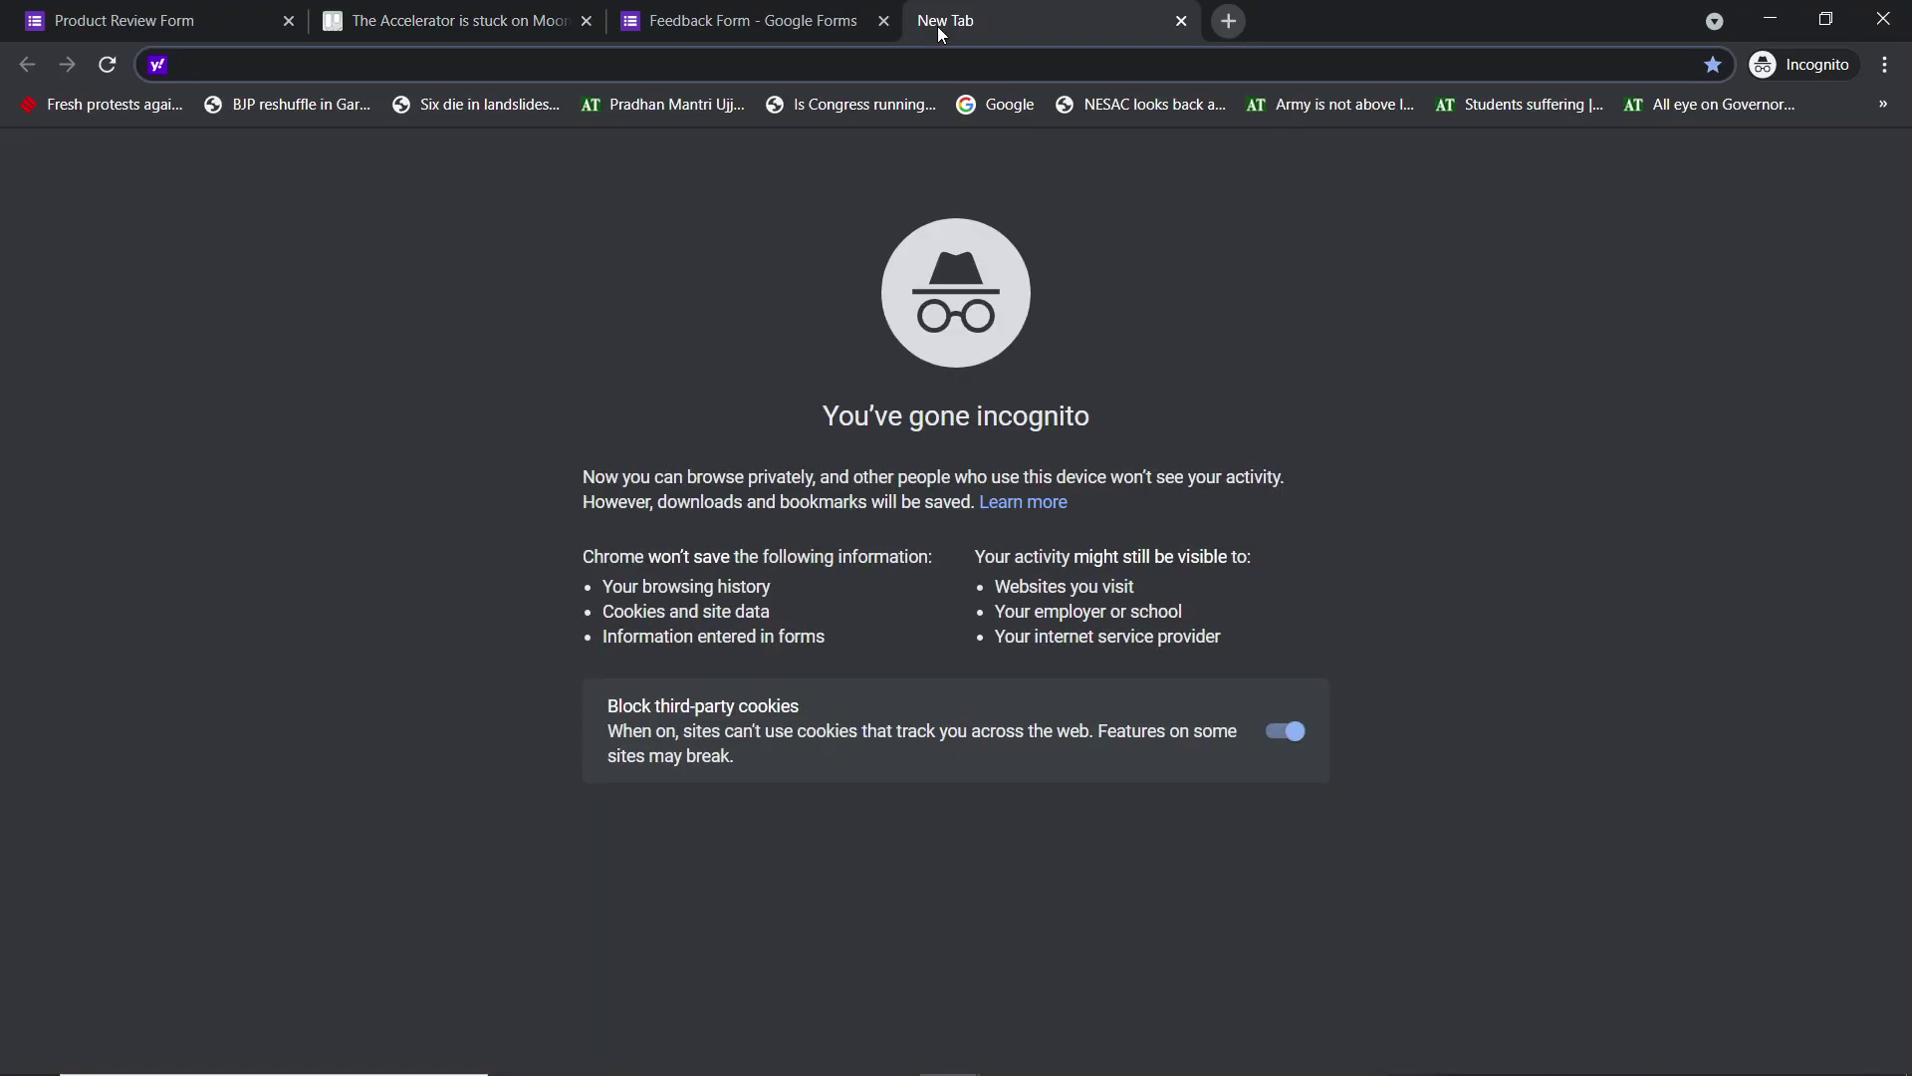
# - Load pabbly.com, sign in, and launch Pabbly Connect from the All Apps page
pyautogui.write('p')
pyautogui.press('Return')
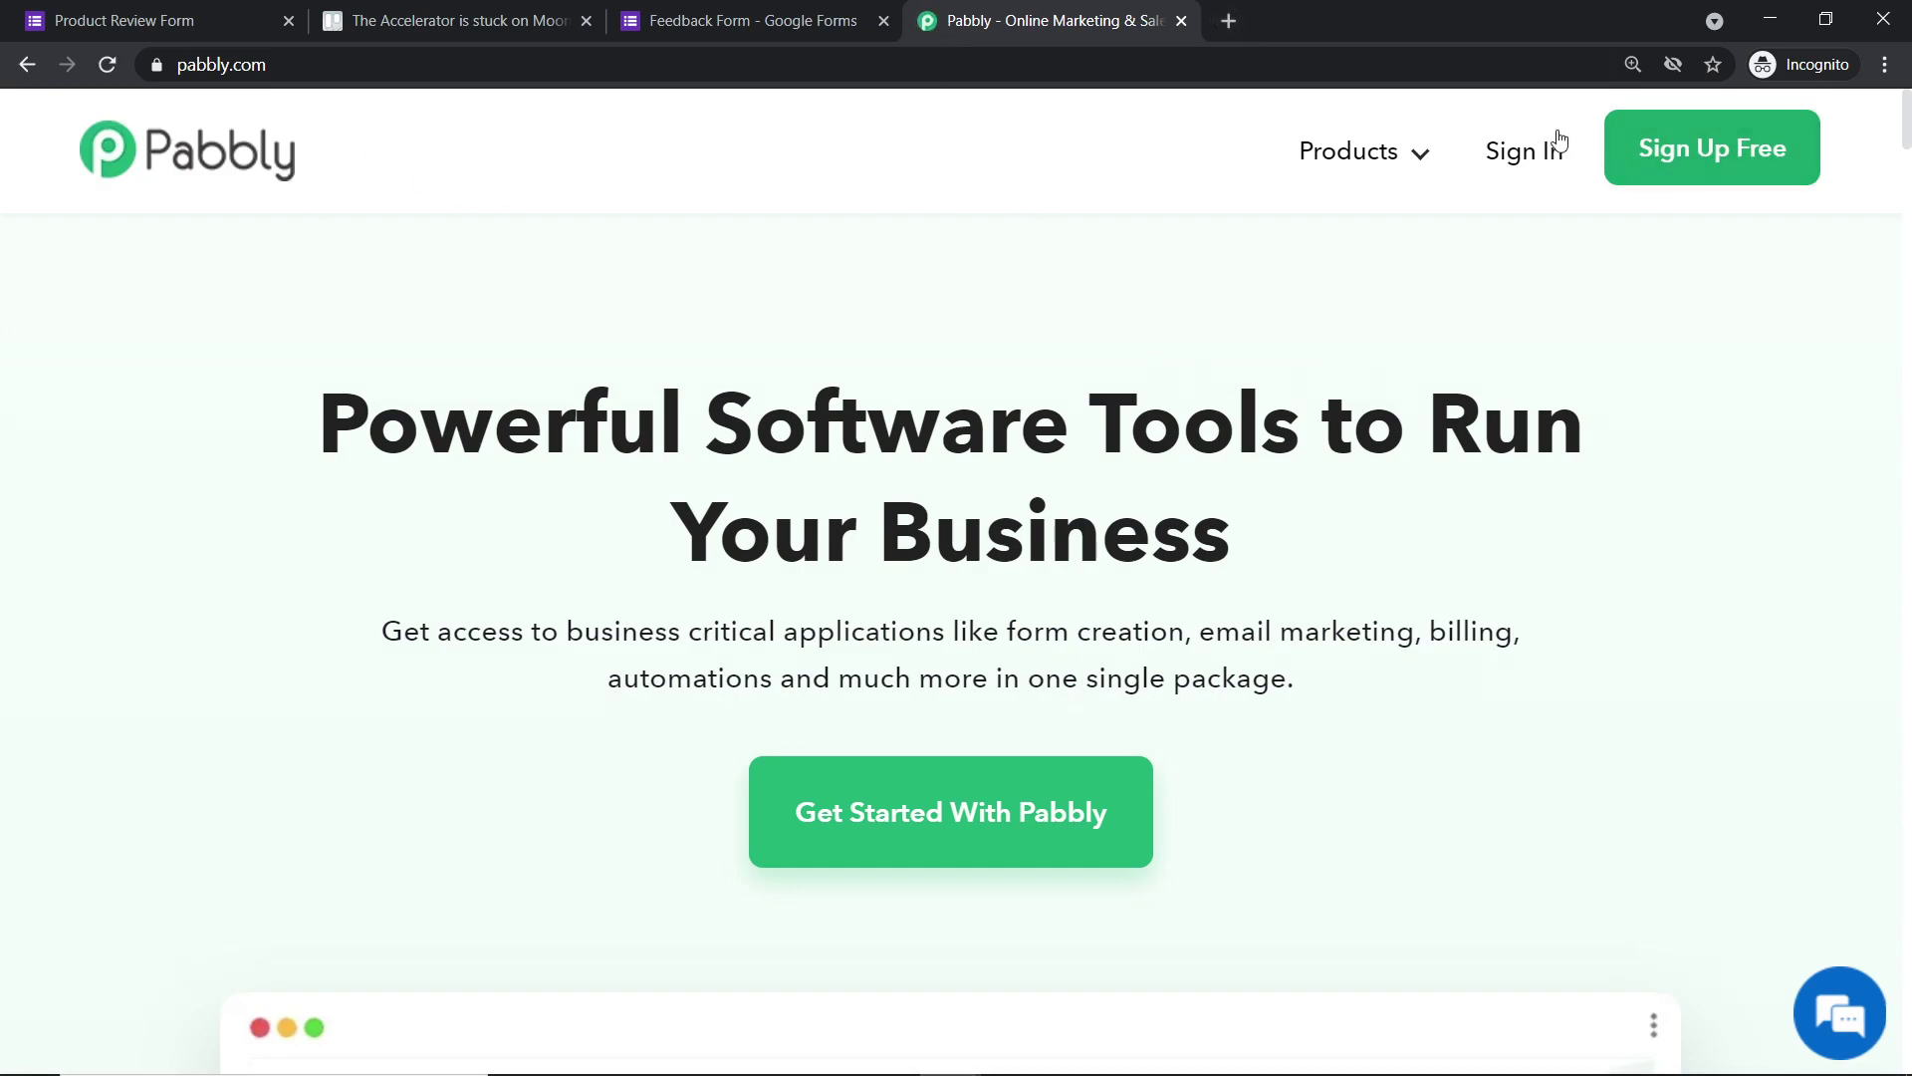
pyautogui.click(1538, 159)
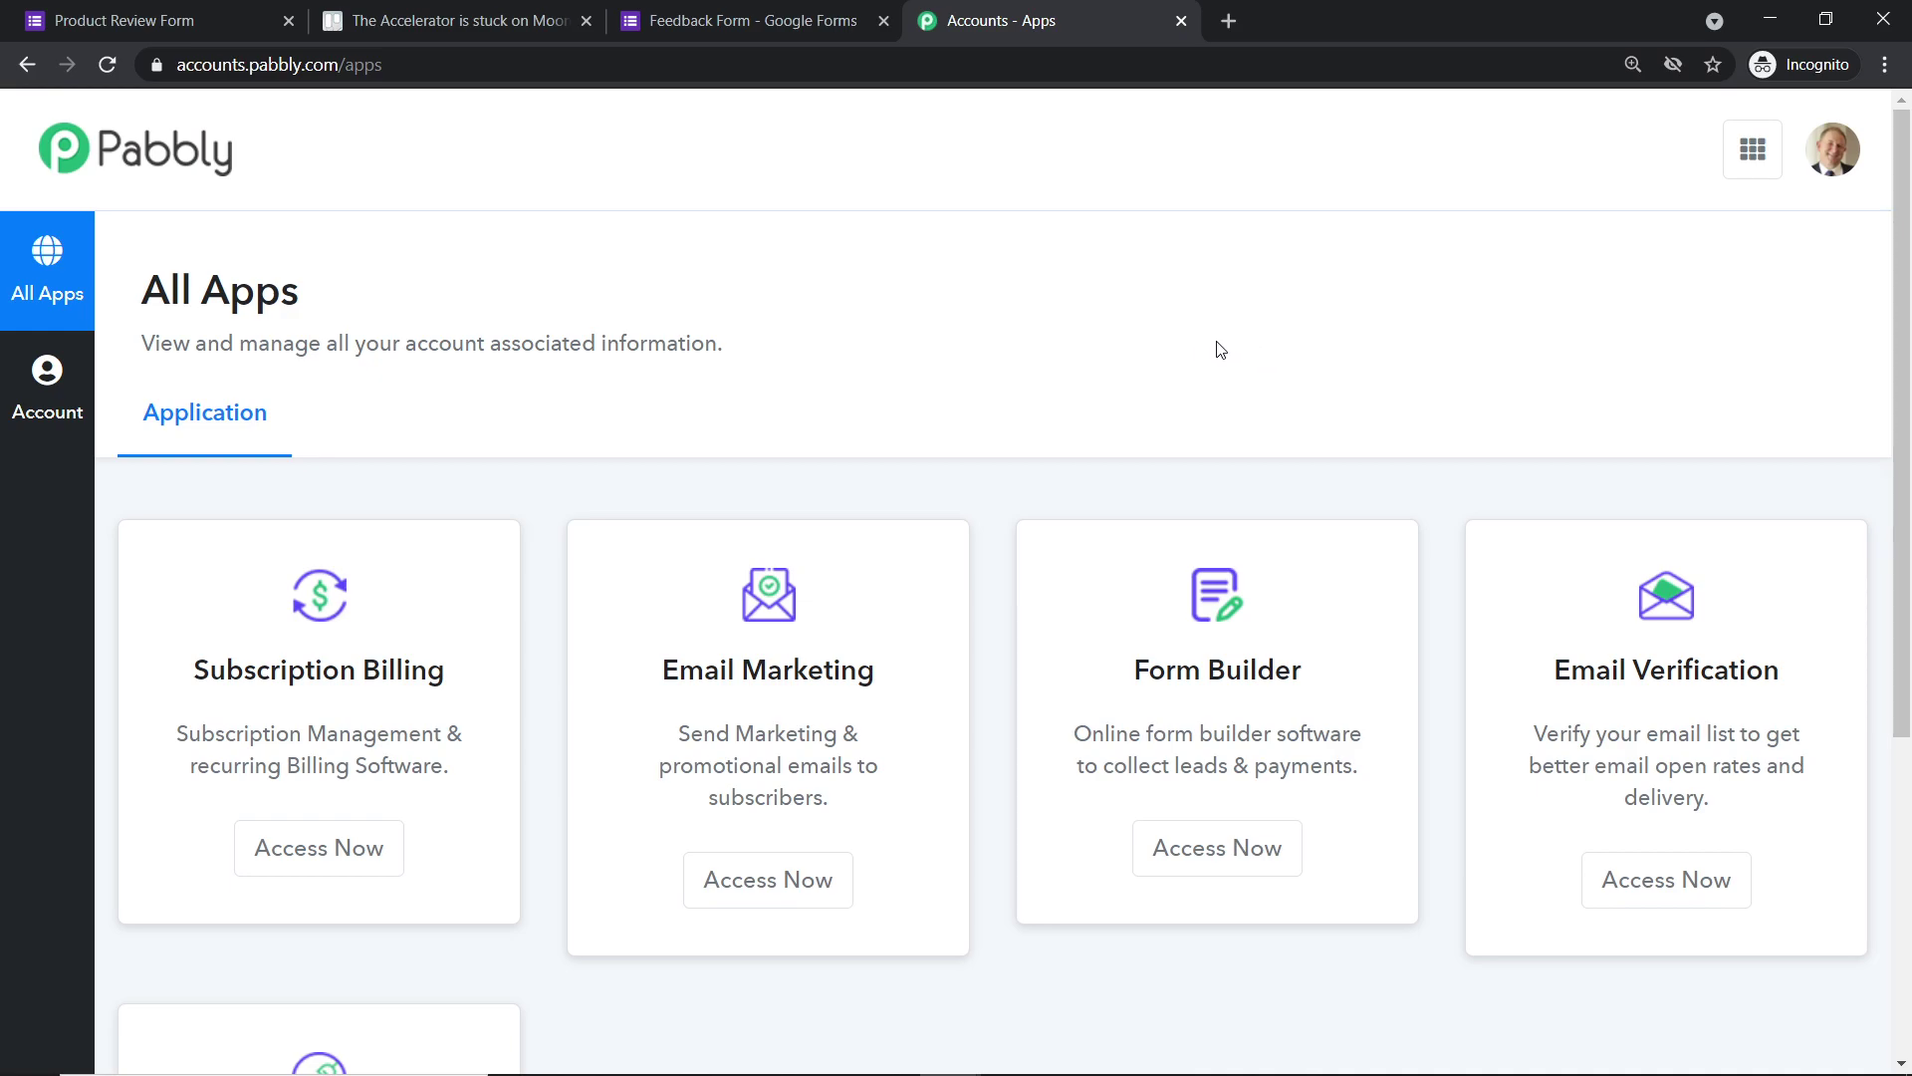
pyautogui.scroll(-5, 1168, 348)
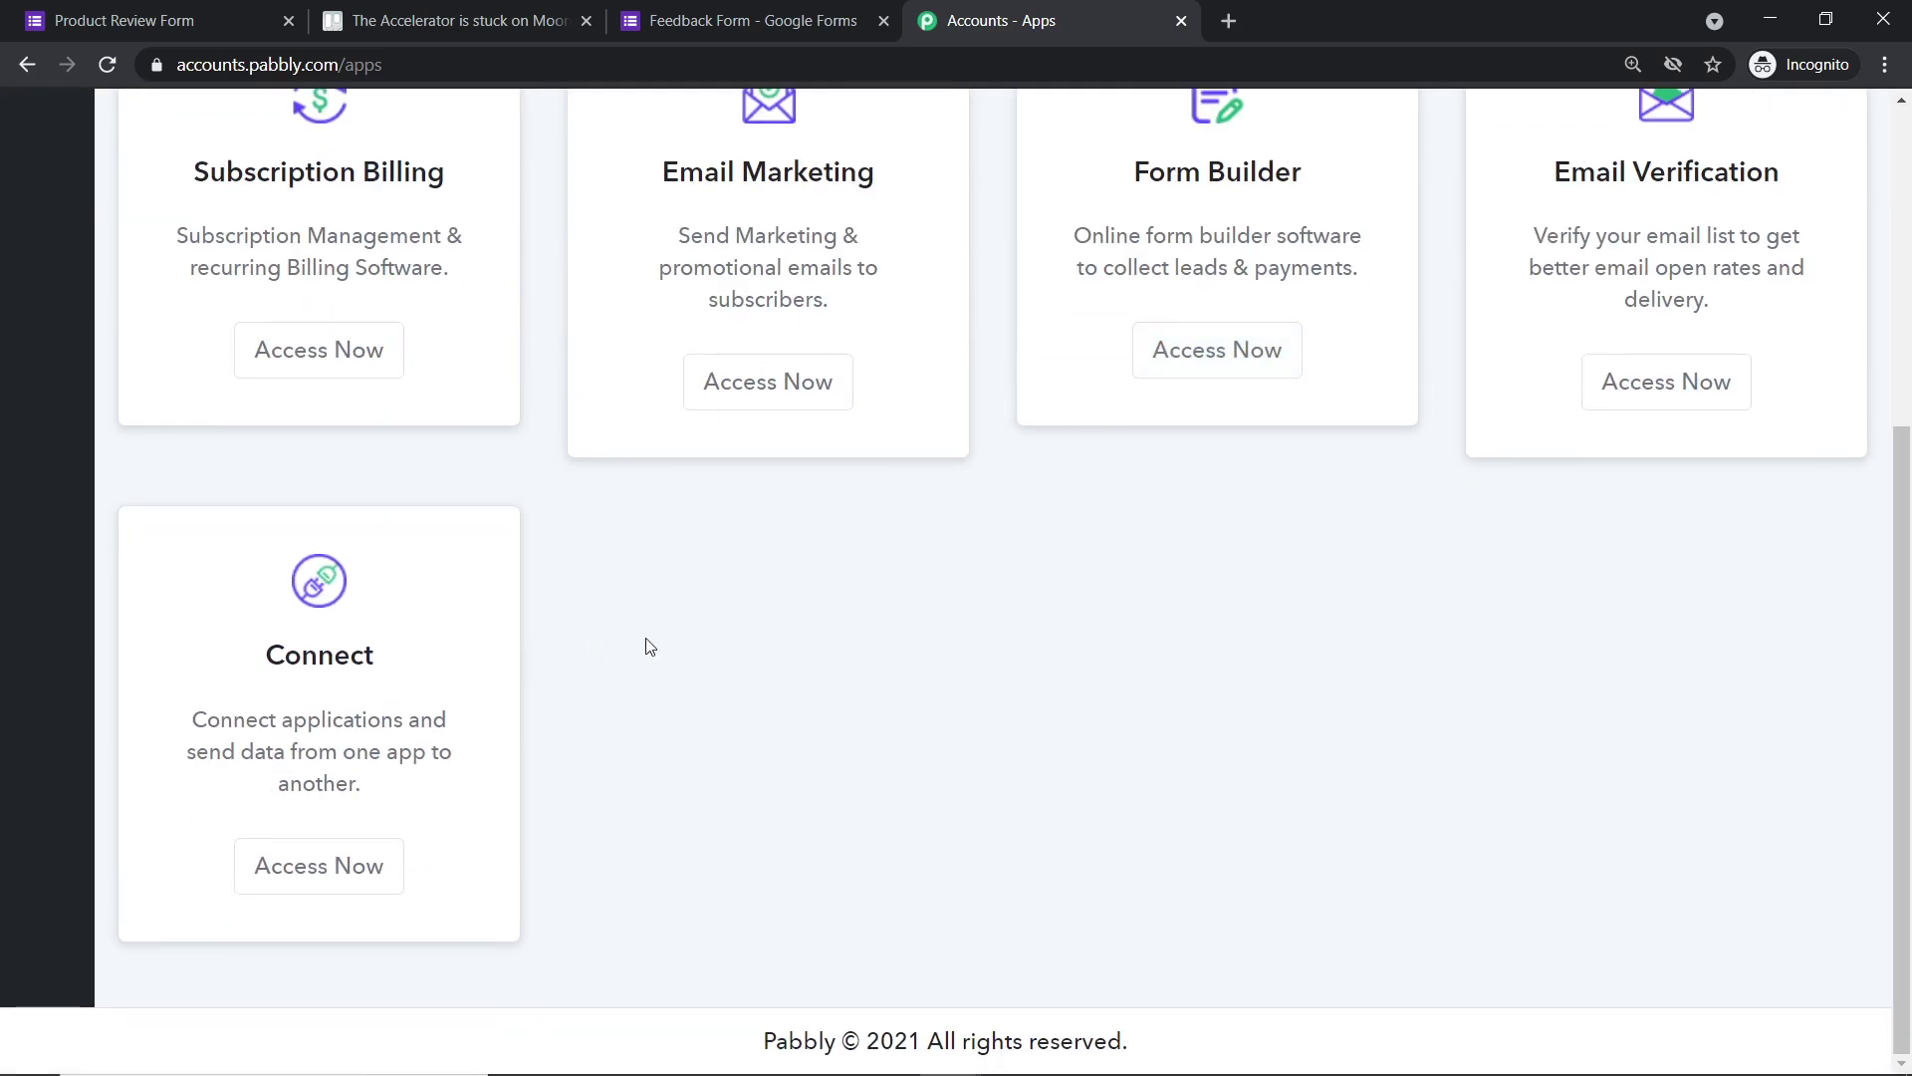
pyautogui.click(346, 883)
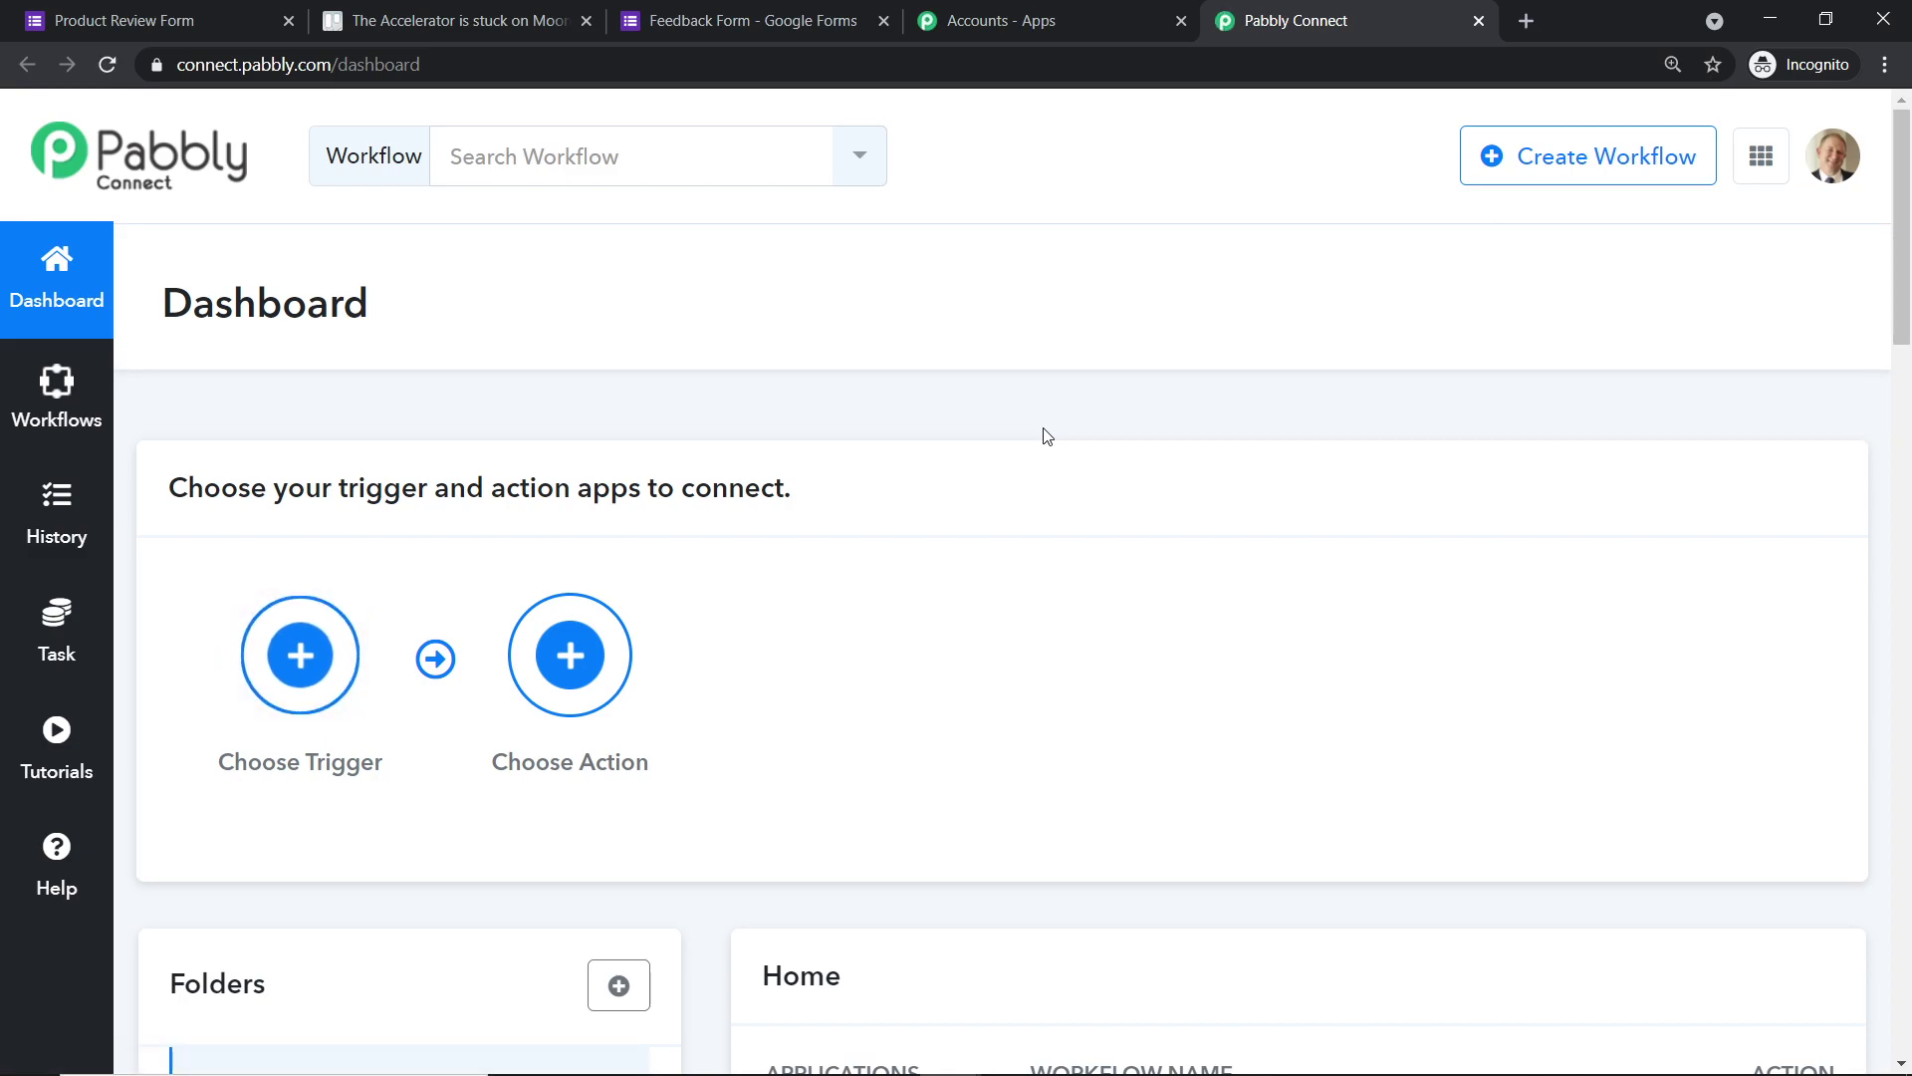
# - Cancel the Create Workflow dialog and toggle off the existing Google Forms workflow in the Home list
pyautogui.click(1649, 161)
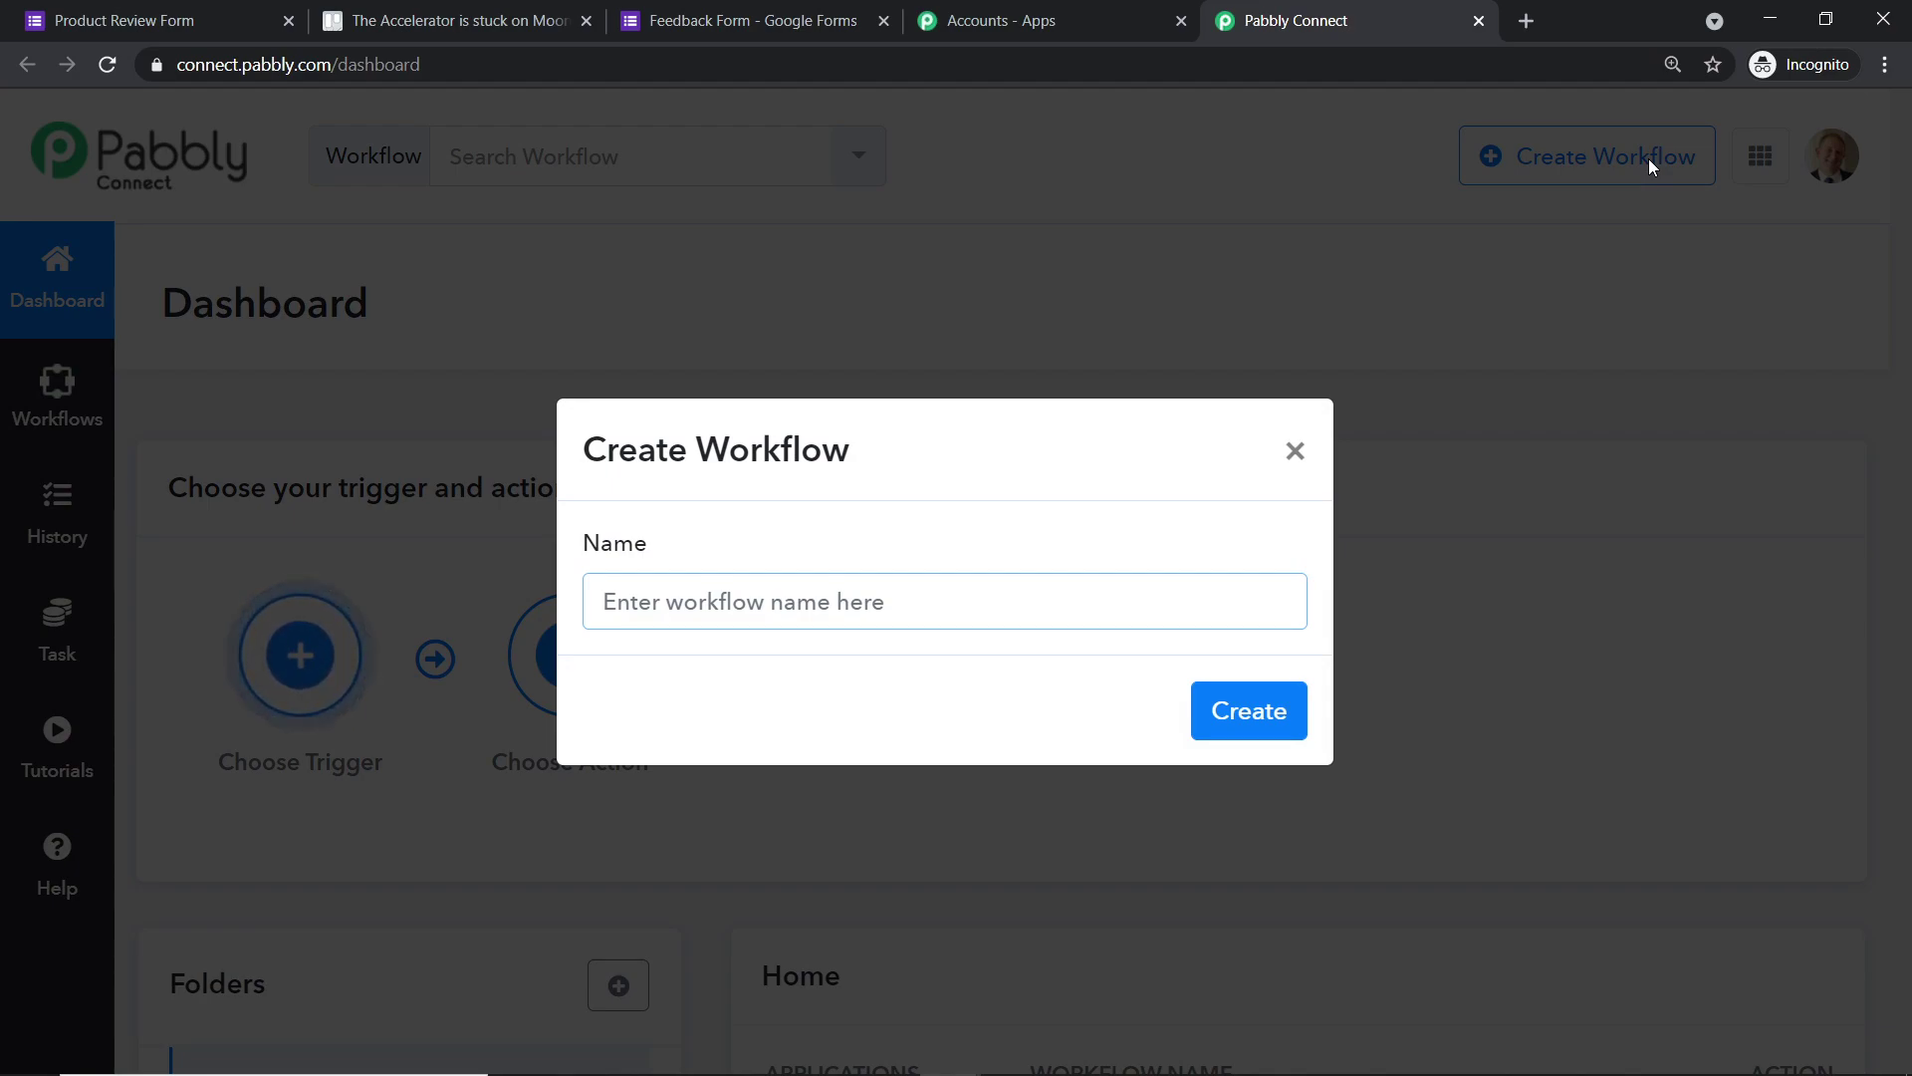
pyautogui.click(1295, 451)
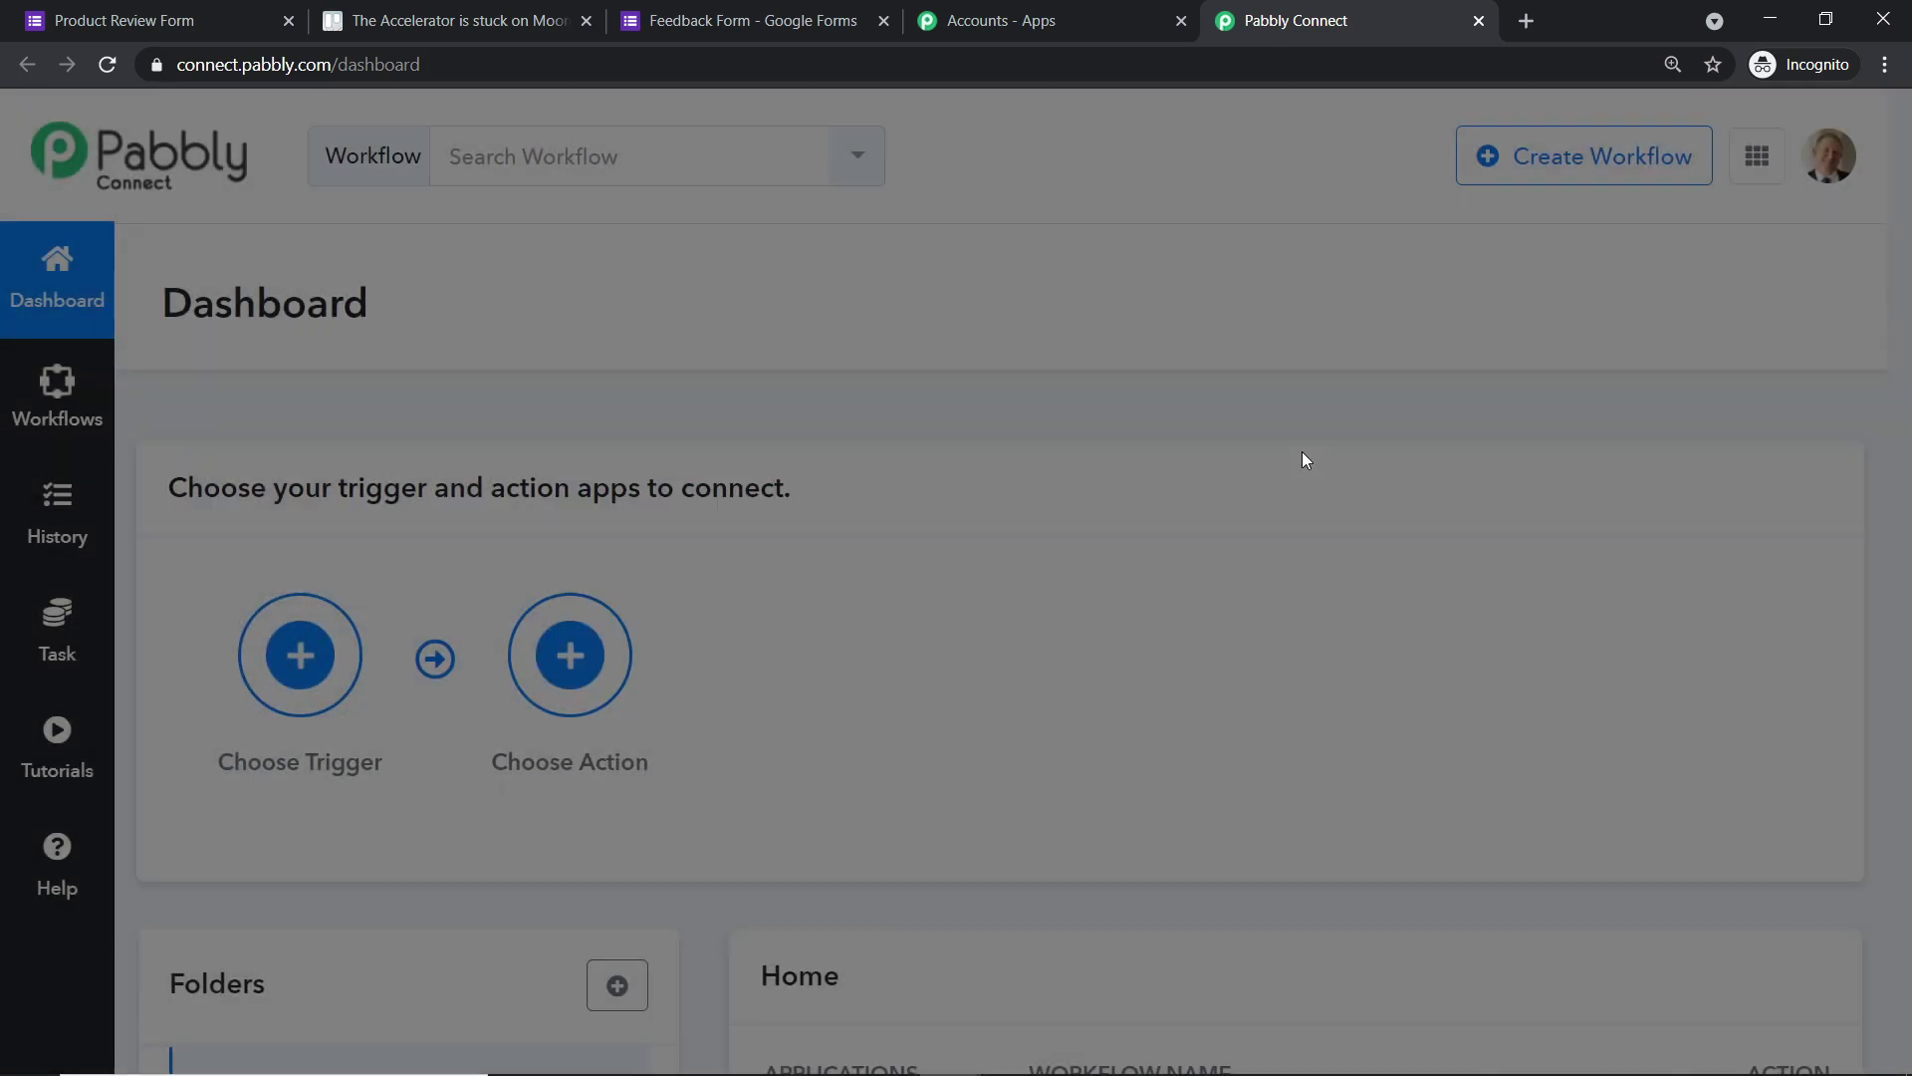
pyautogui.scroll(-6, 1426, 391)
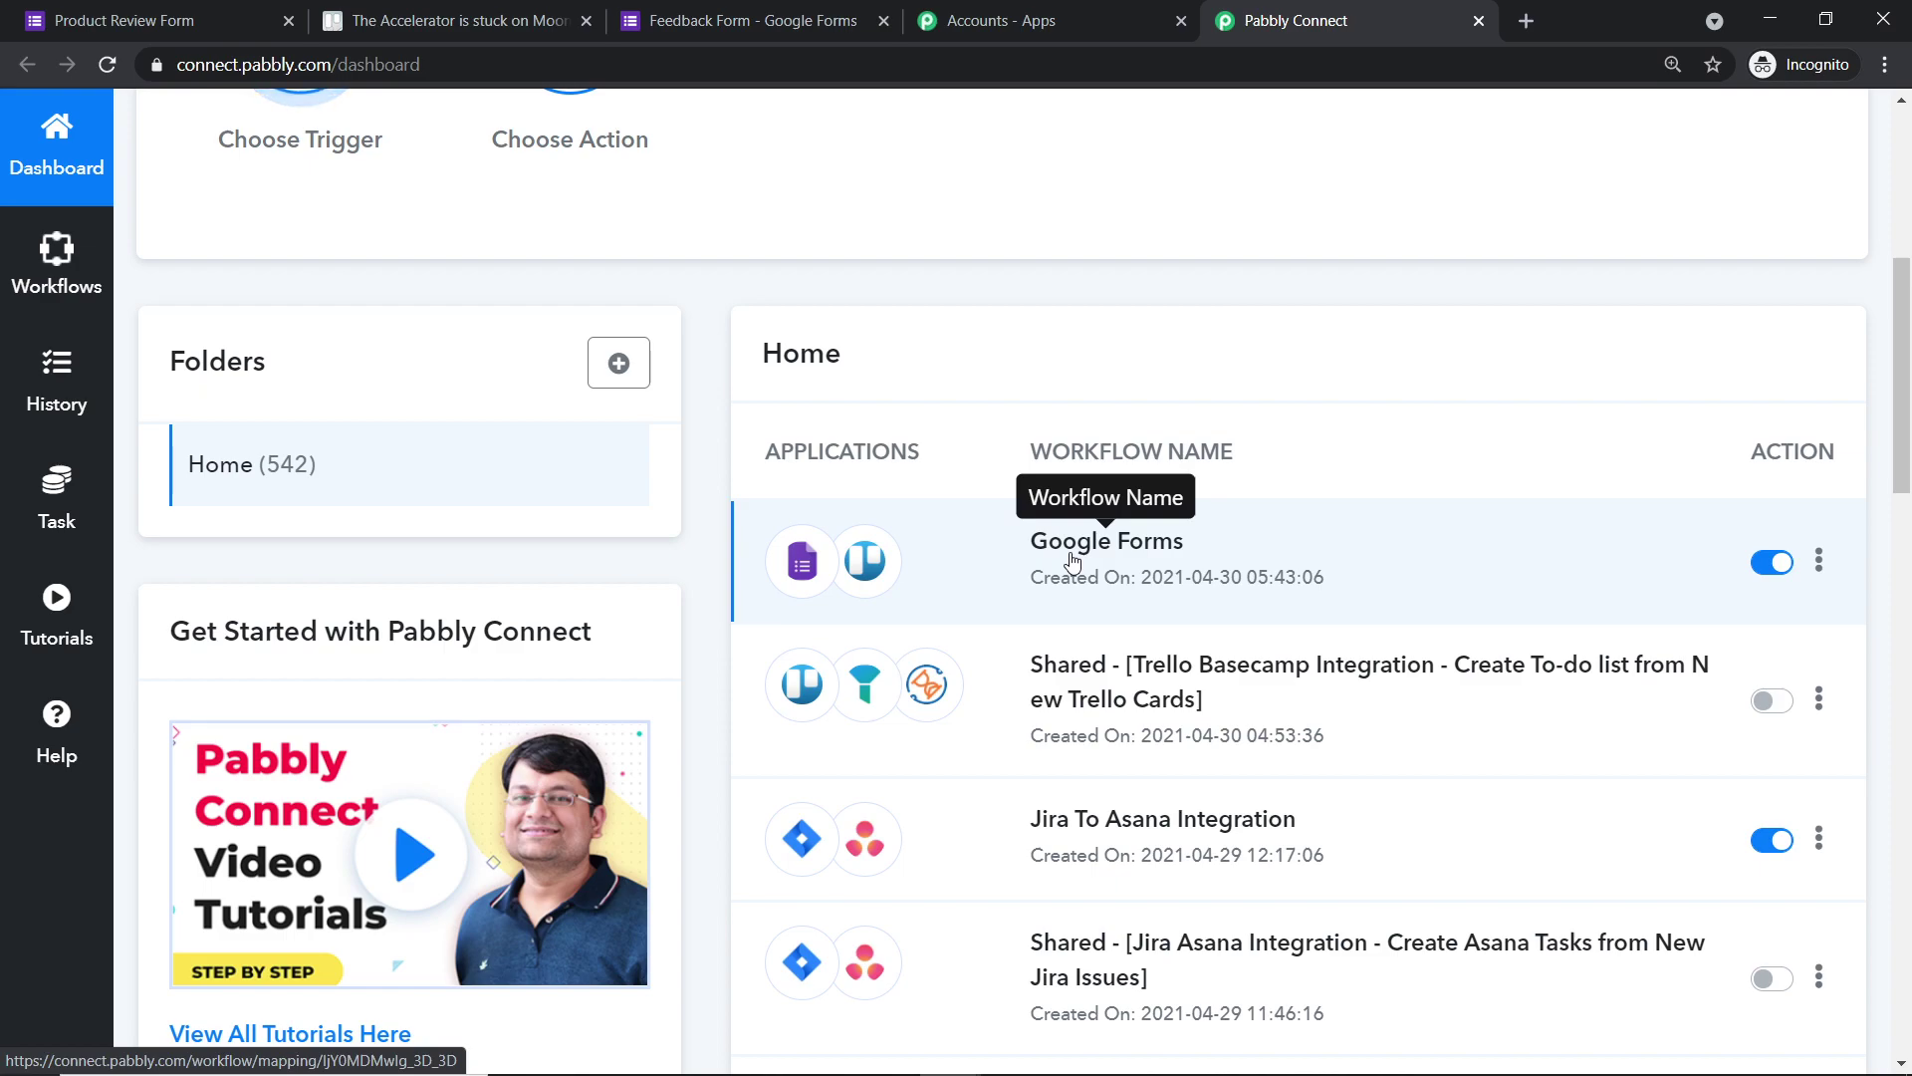
pyautogui.scroll(3, 1293, 521)
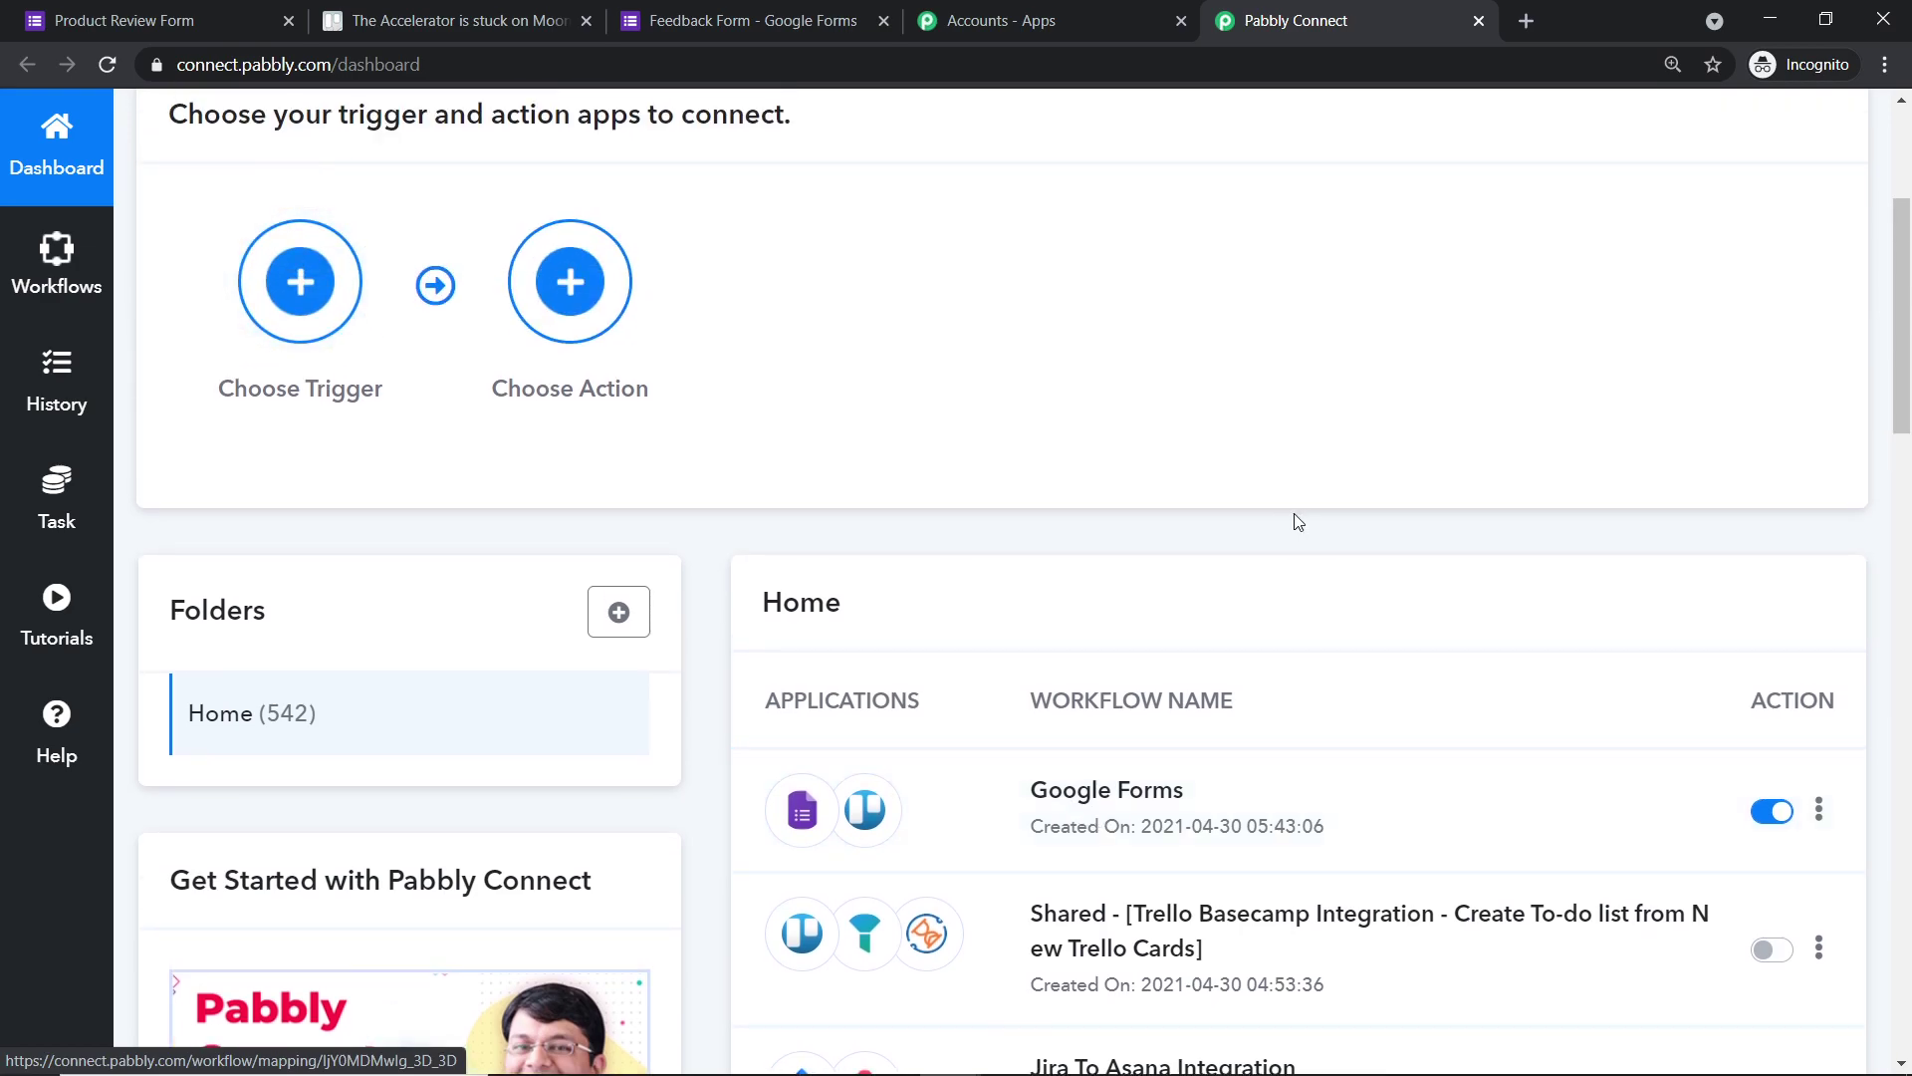
pyautogui.click(1758, 810)
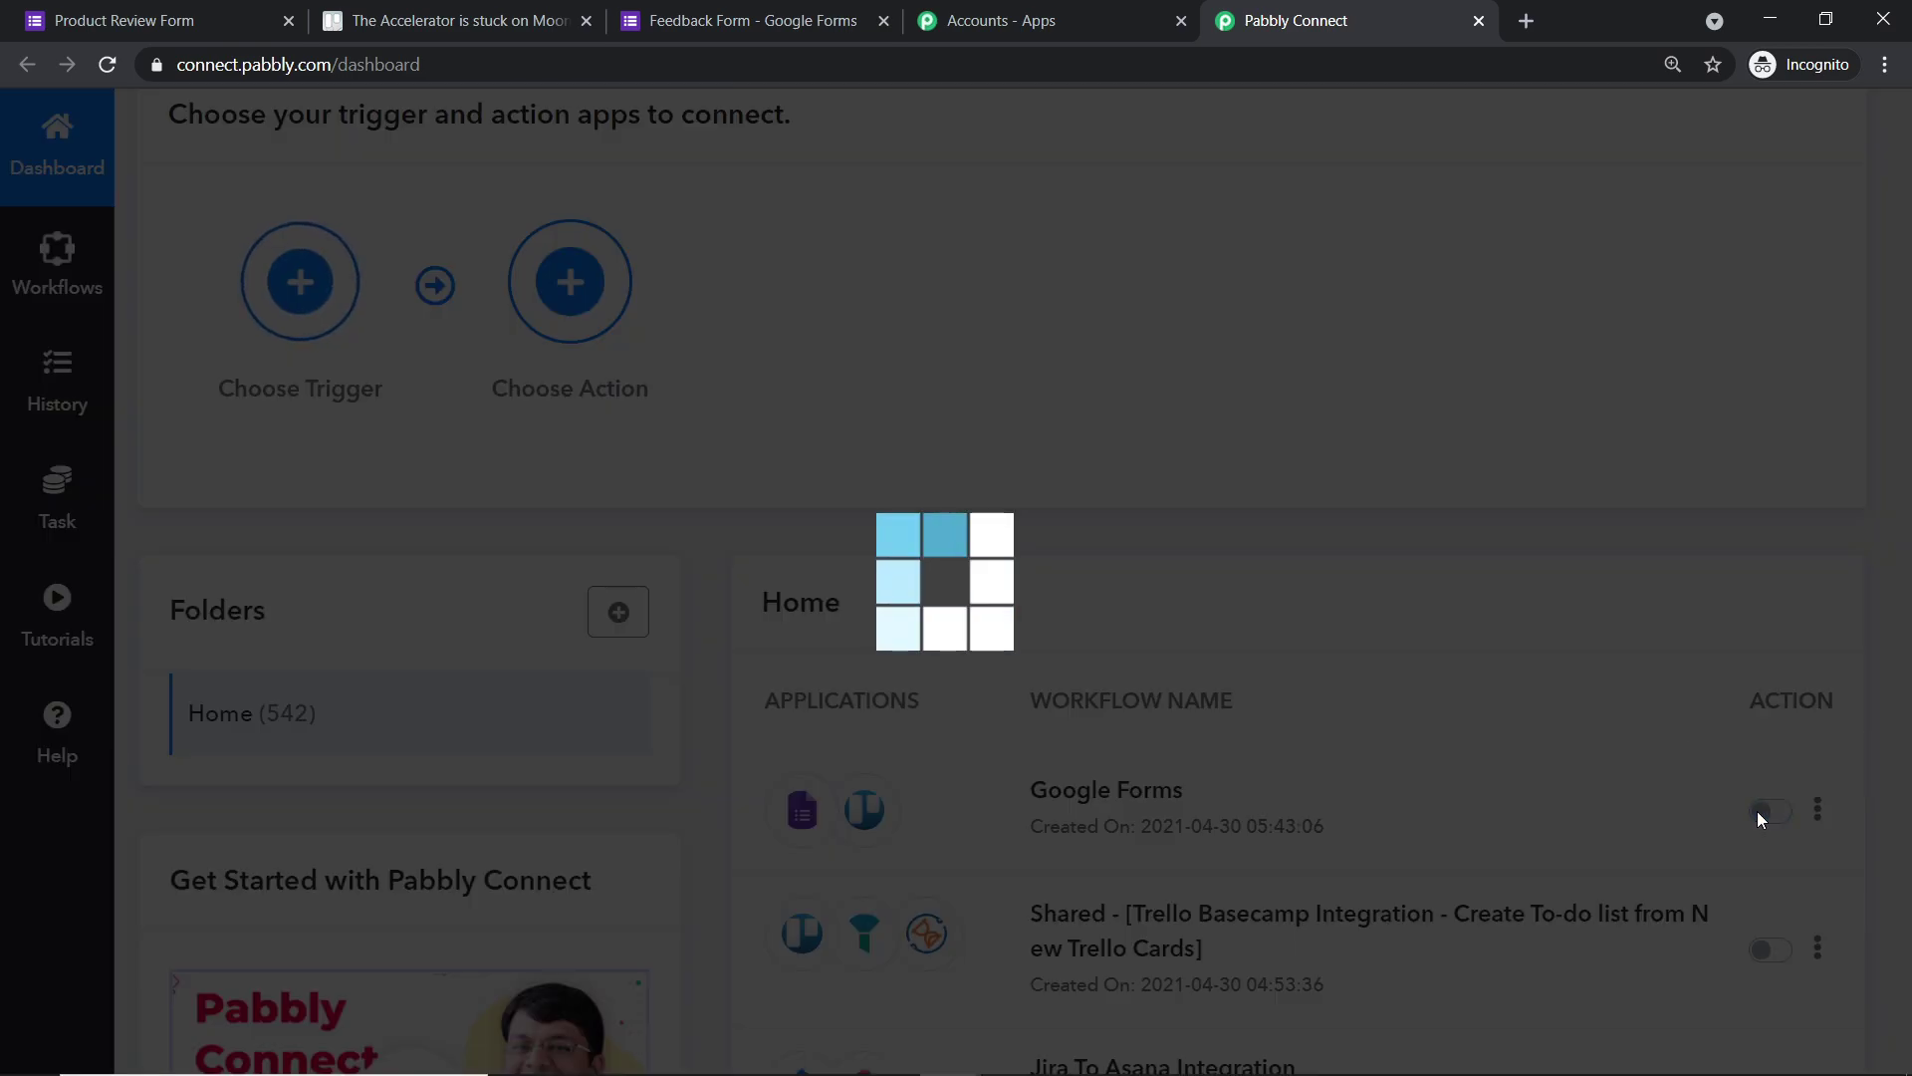
pyautogui.scroll(4, 1573, 643)
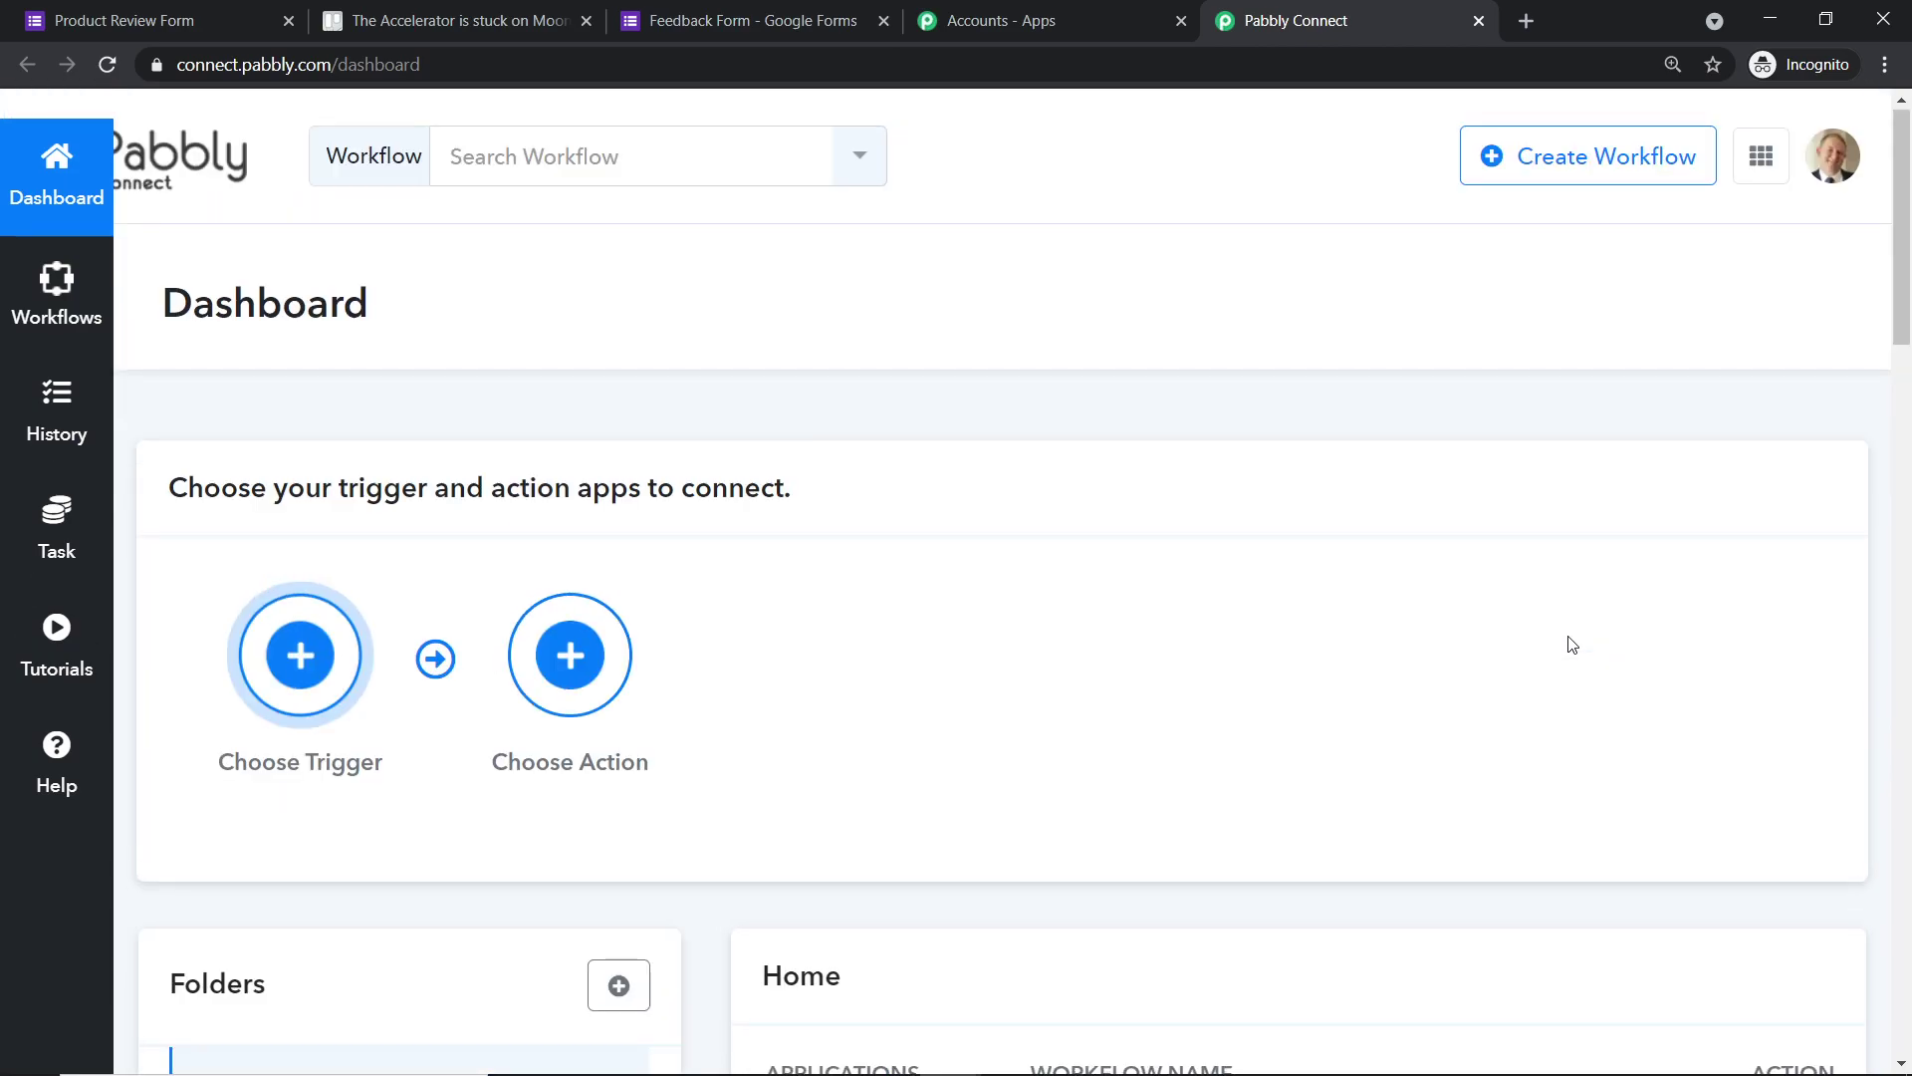
pyautogui.scroll(-4, 1451, 504)
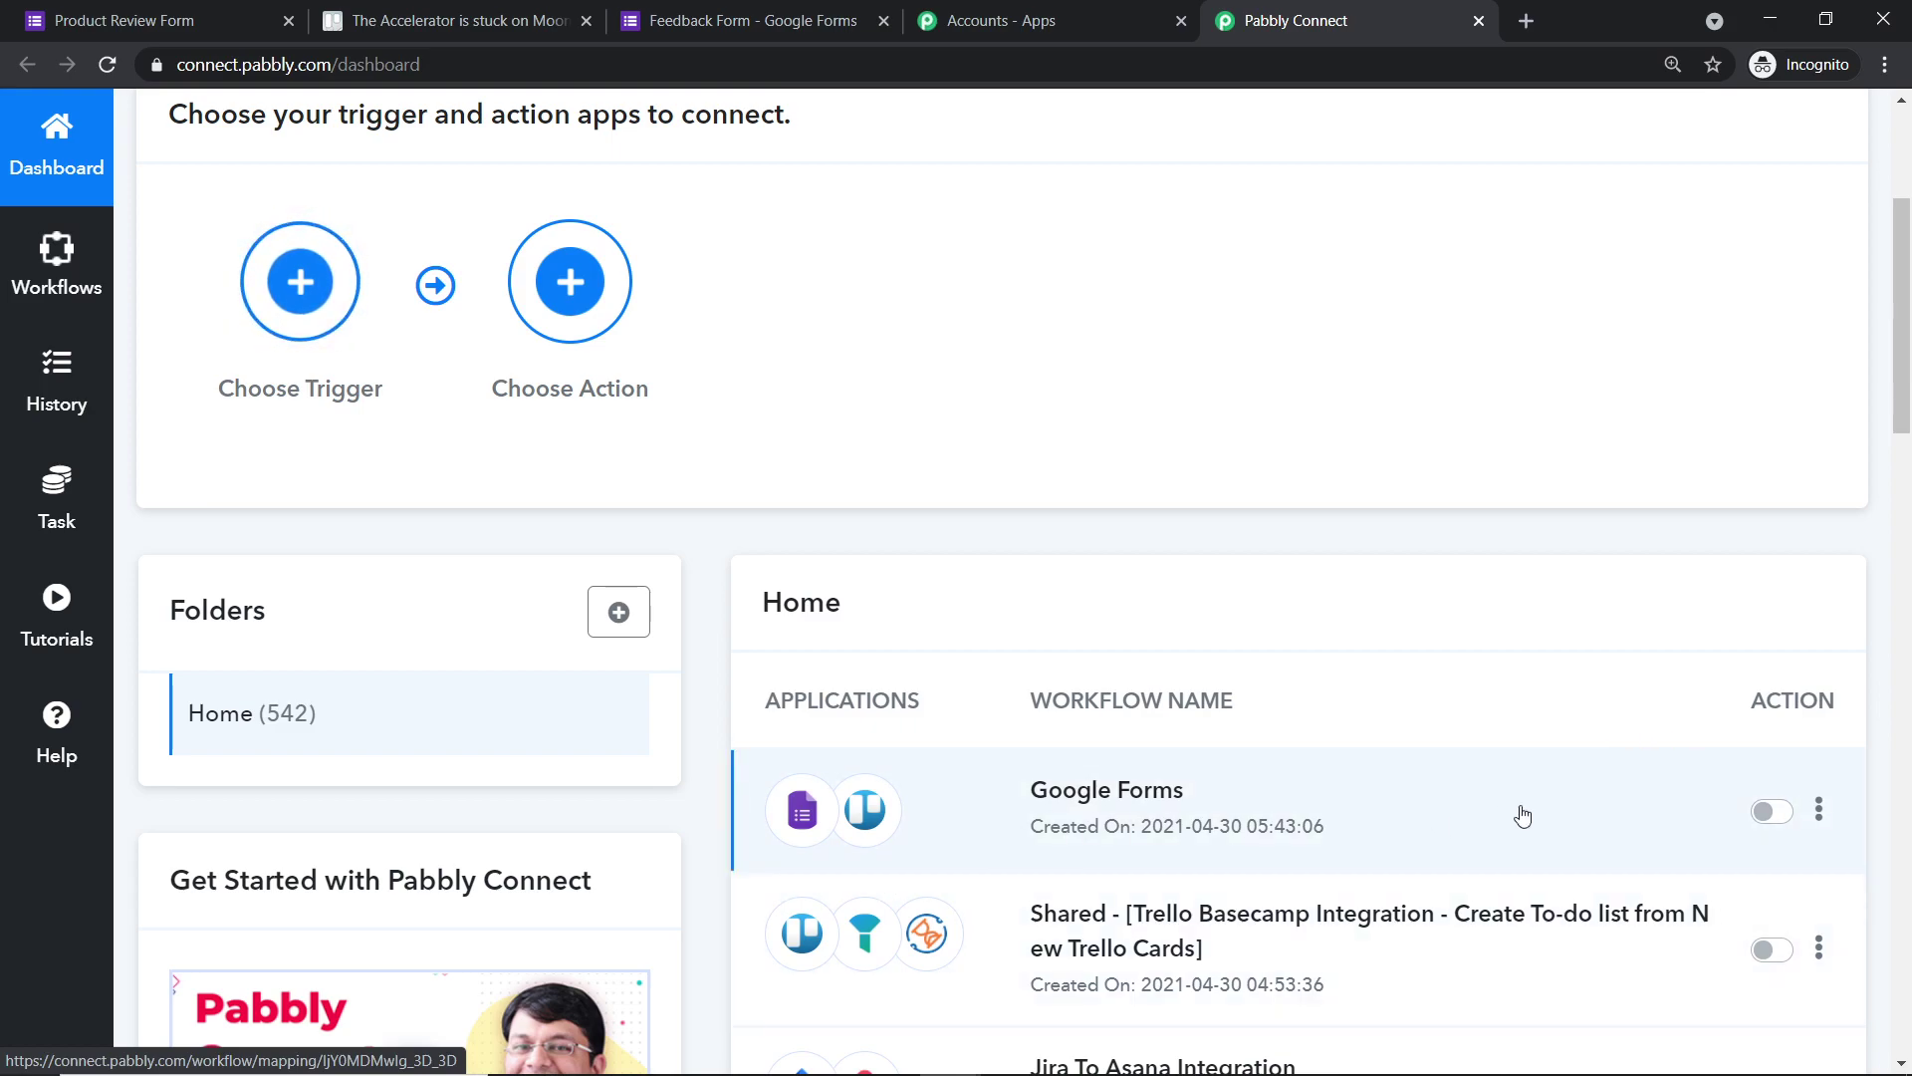
pyautogui.scroll(4, 1519, 807)
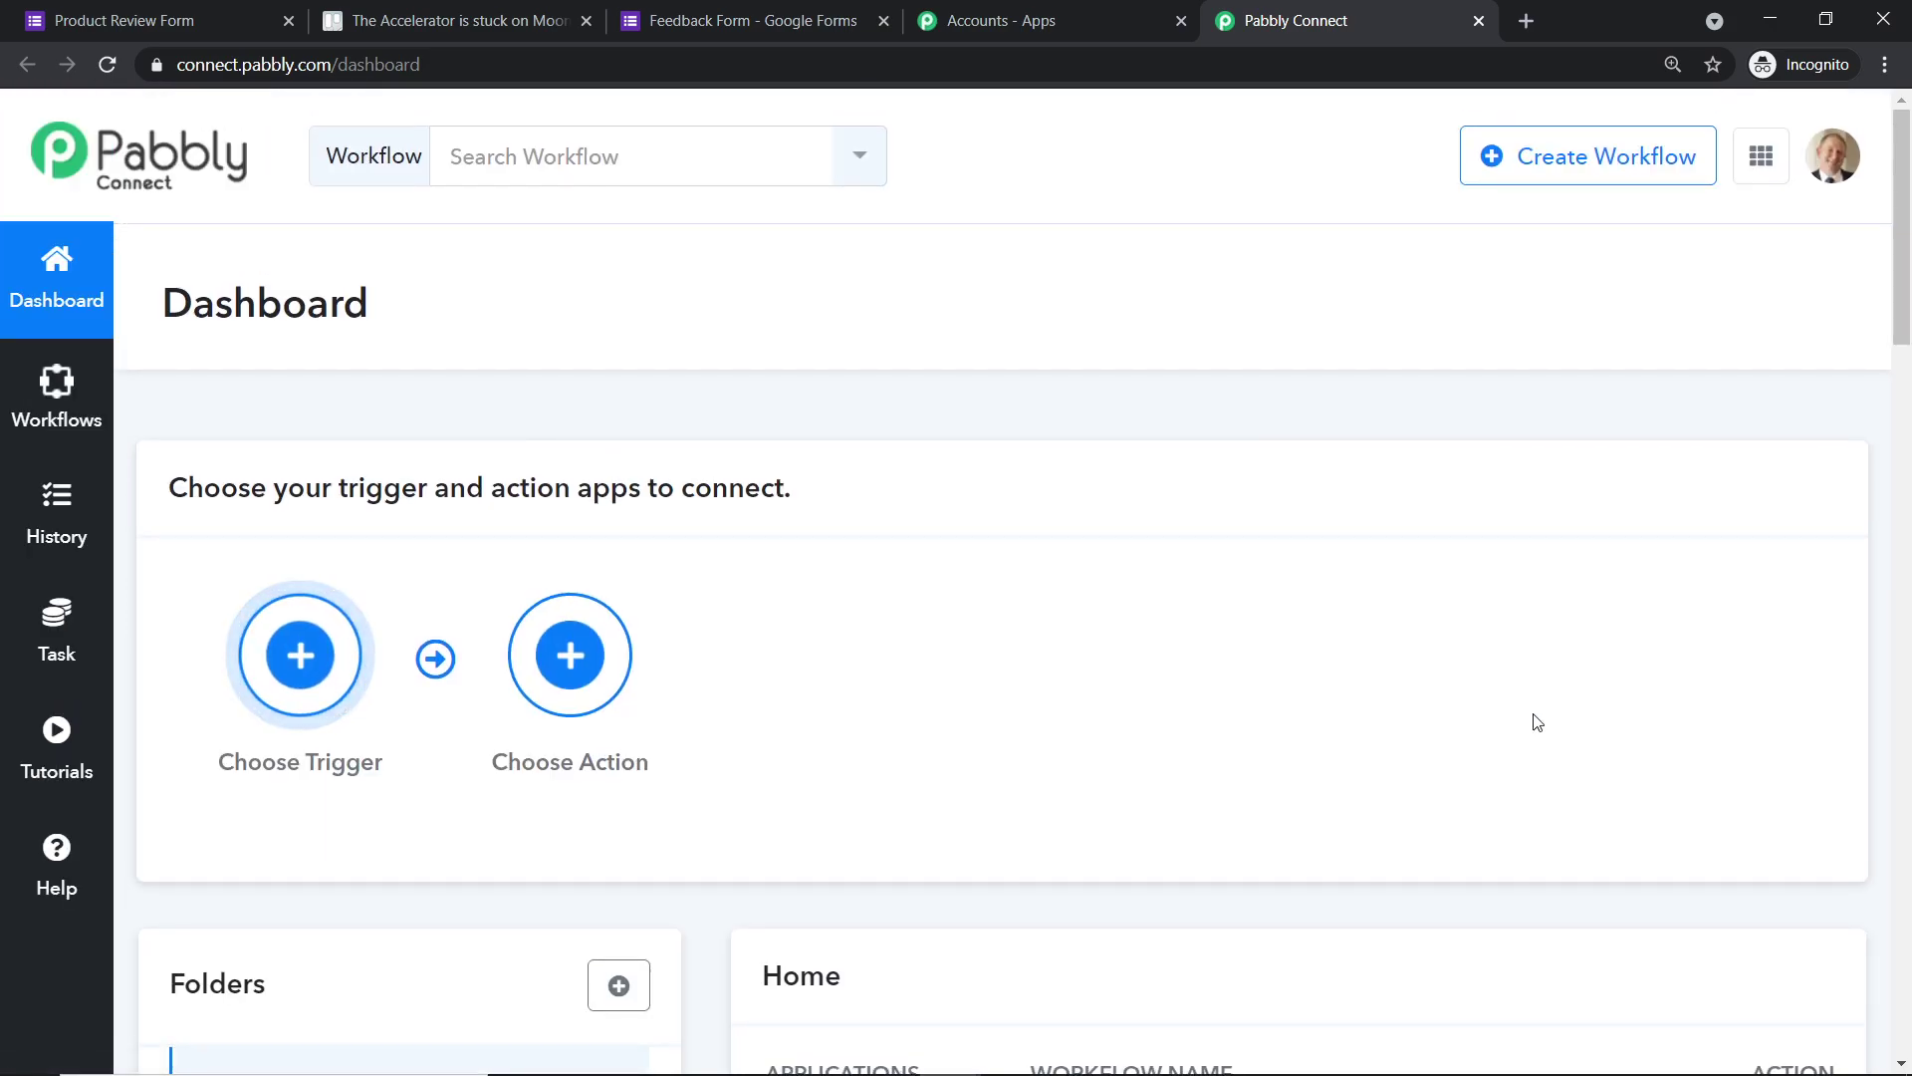
# - Create a new workflow named 'Google Forms To Trello'
pyautogui.click(1511, 174)
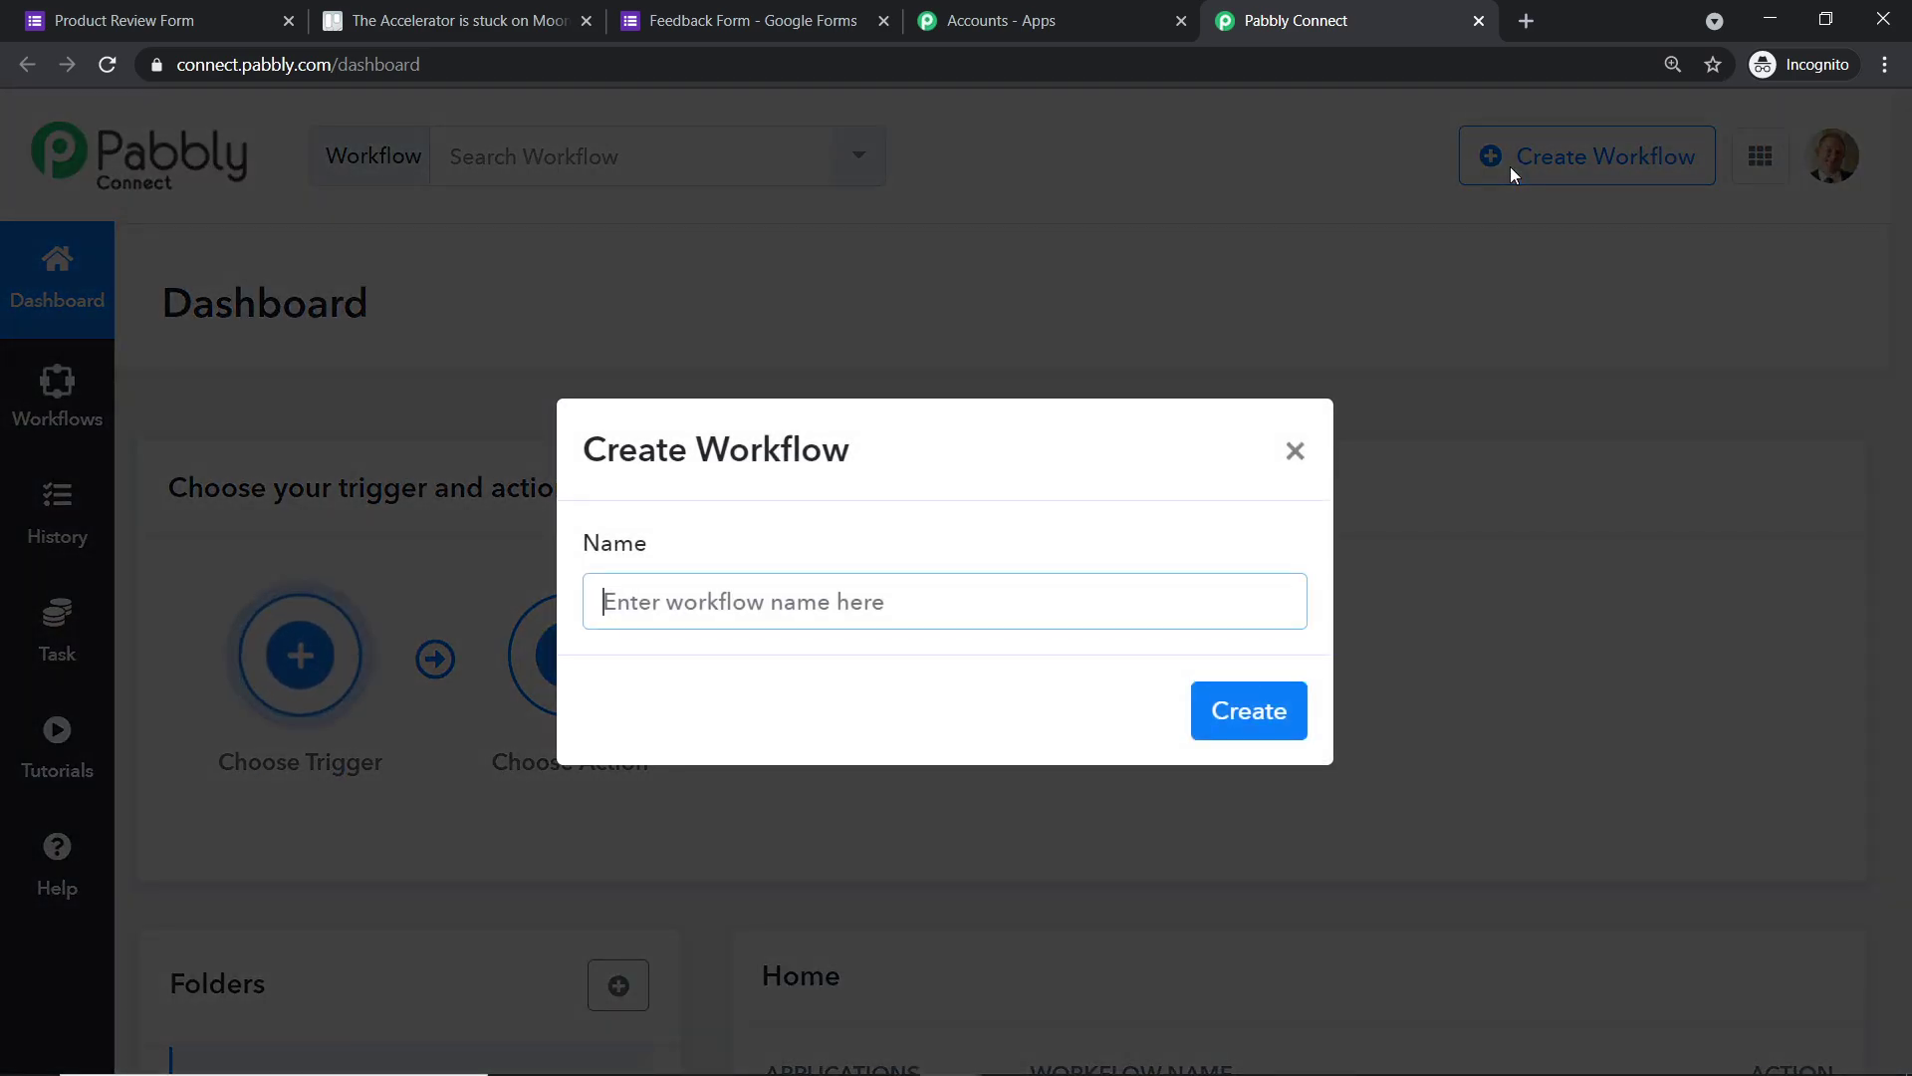
pyautogui.write('Google Forms To Trello')
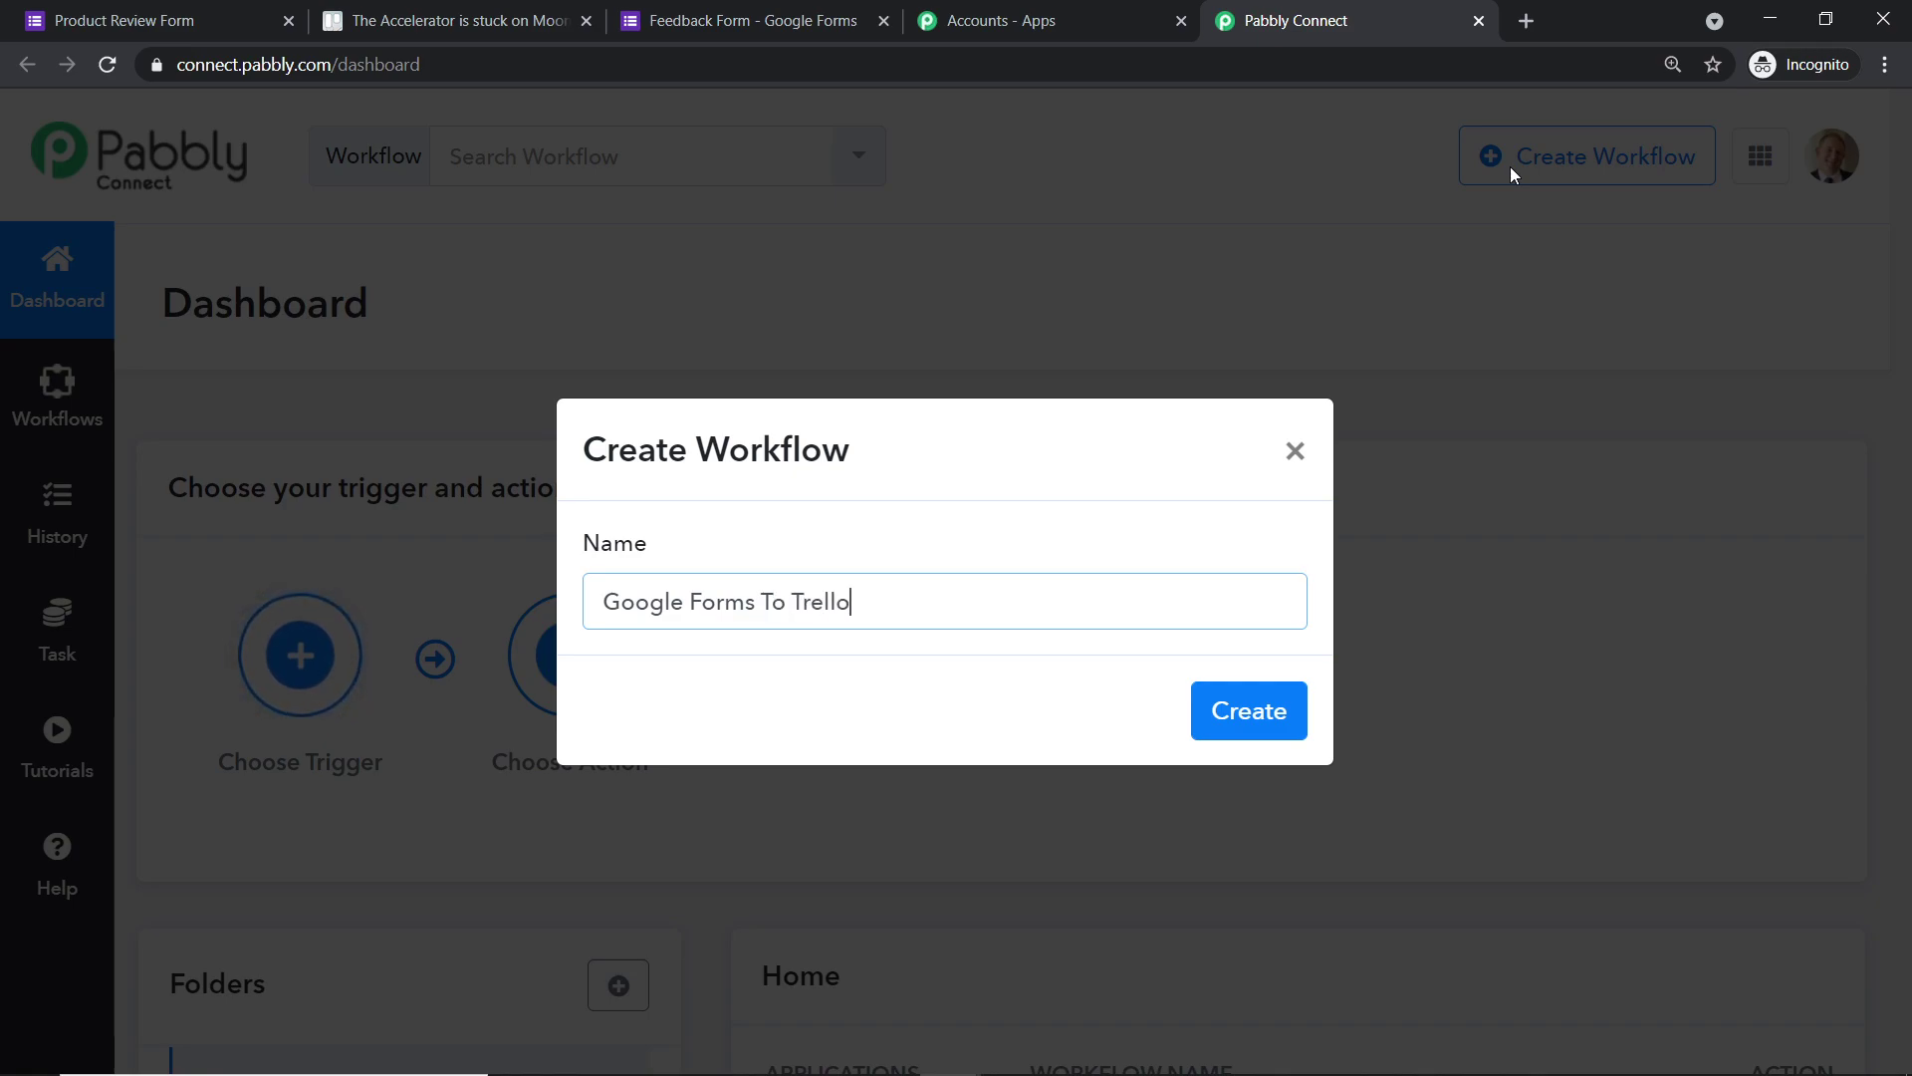
pyautogui.click(1275, 725)
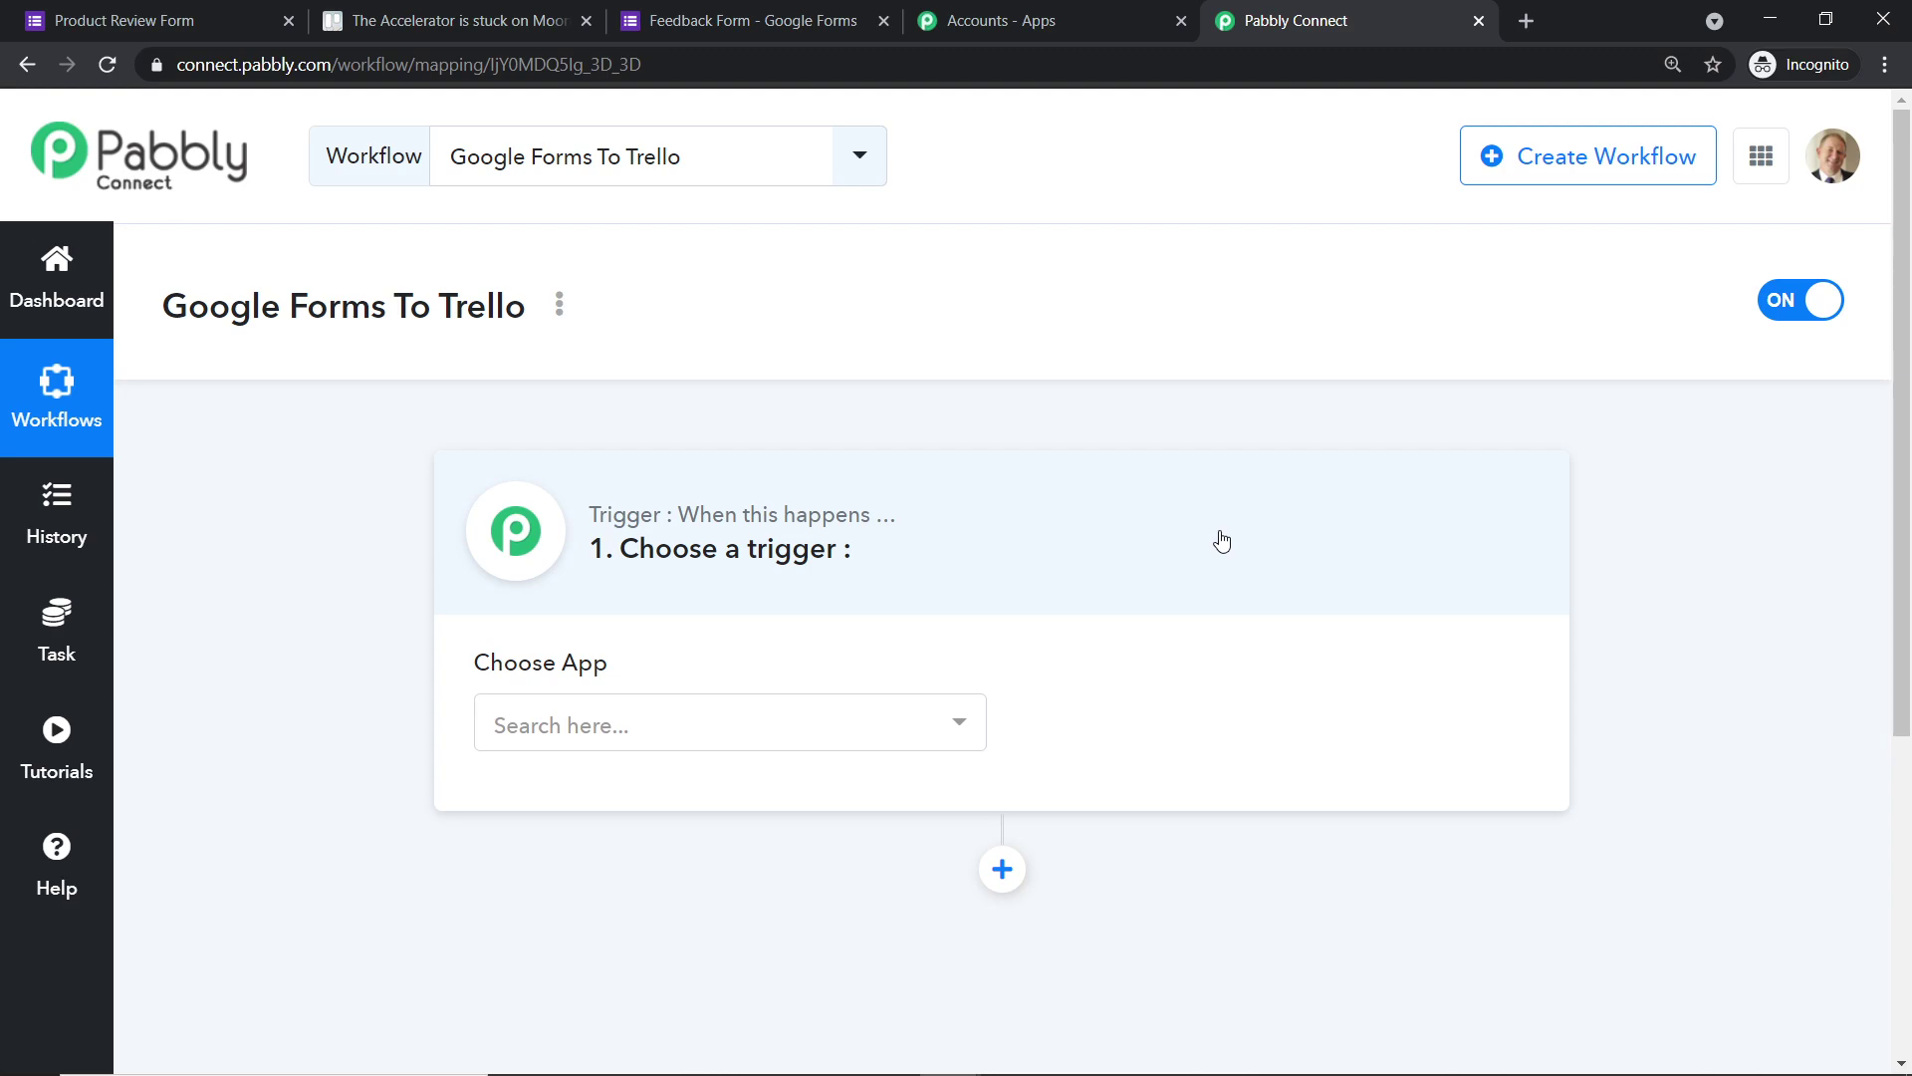
# - Choose Google Forms as the trigger app with the New Response in Spreadsheet event
pyautogui.click(867, 740)
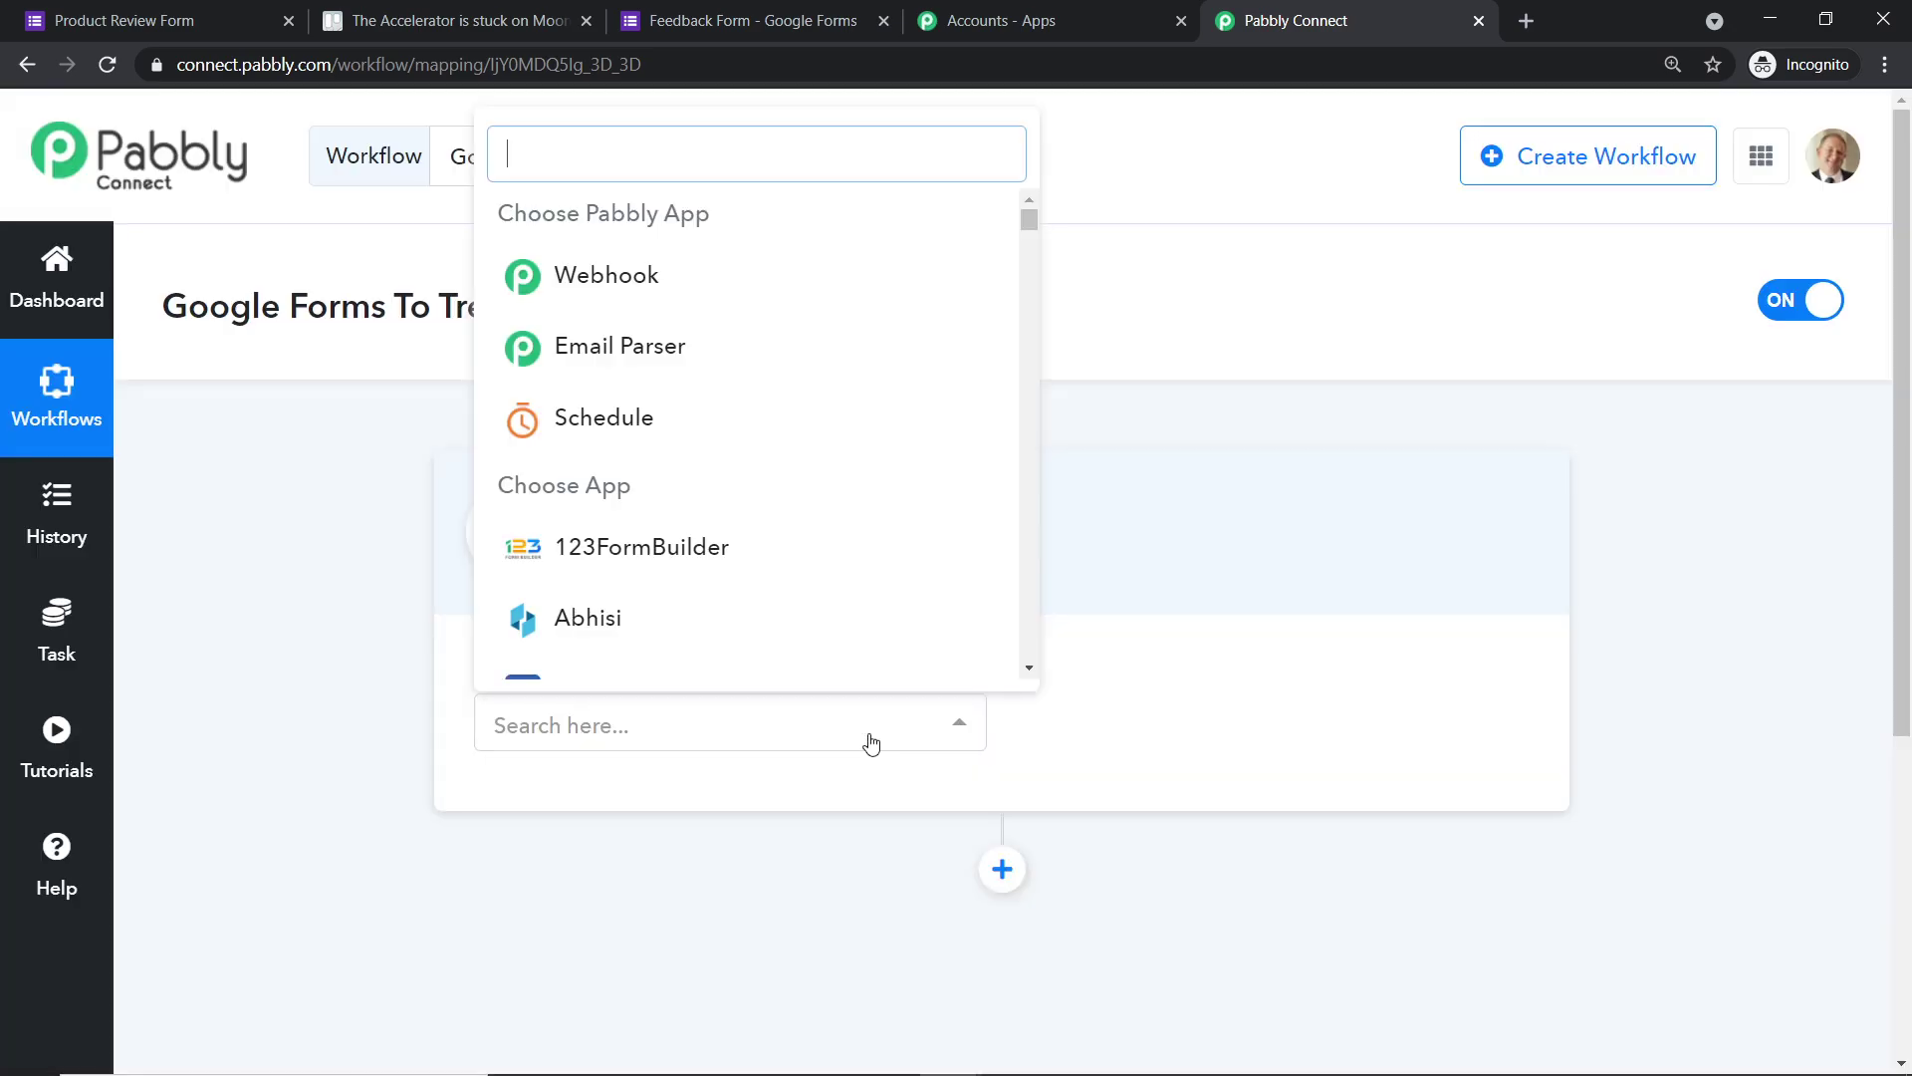
pyautogui.write('g')
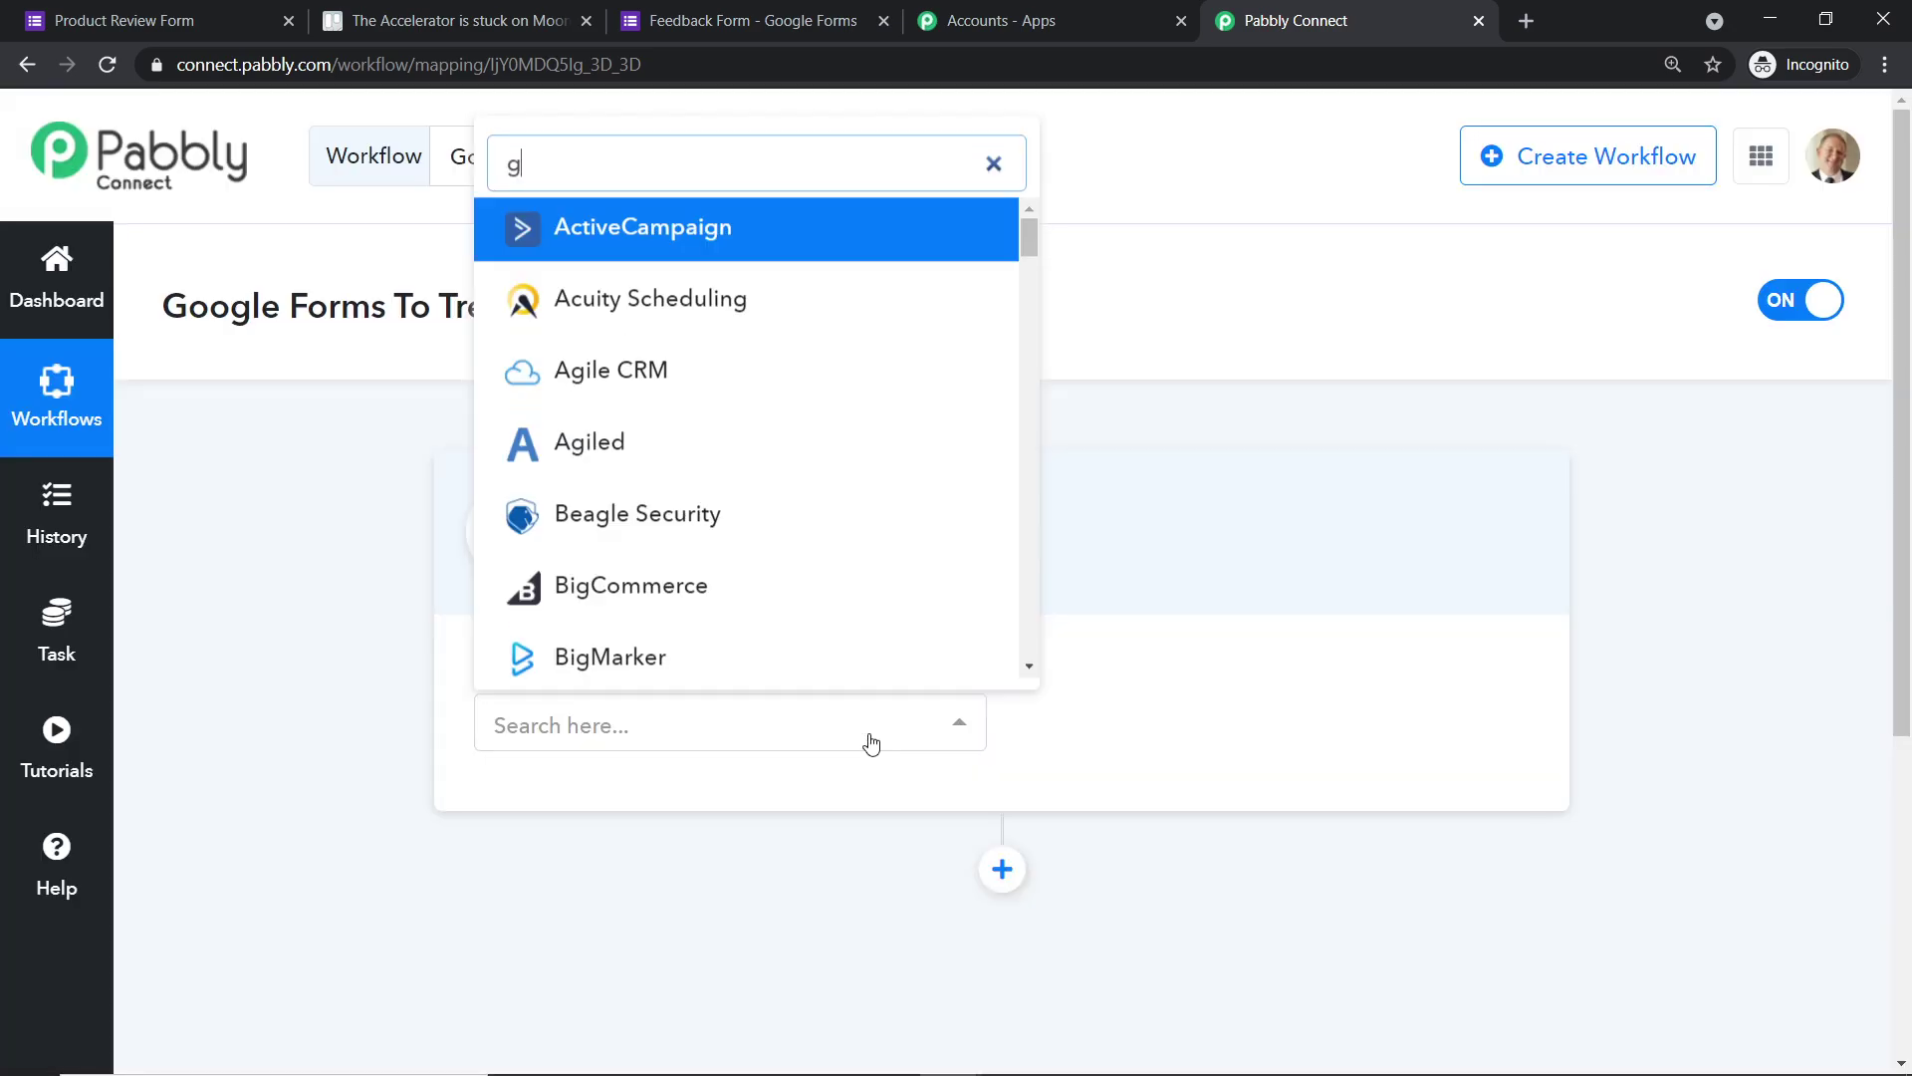
pyautogui.write('oogle forms')
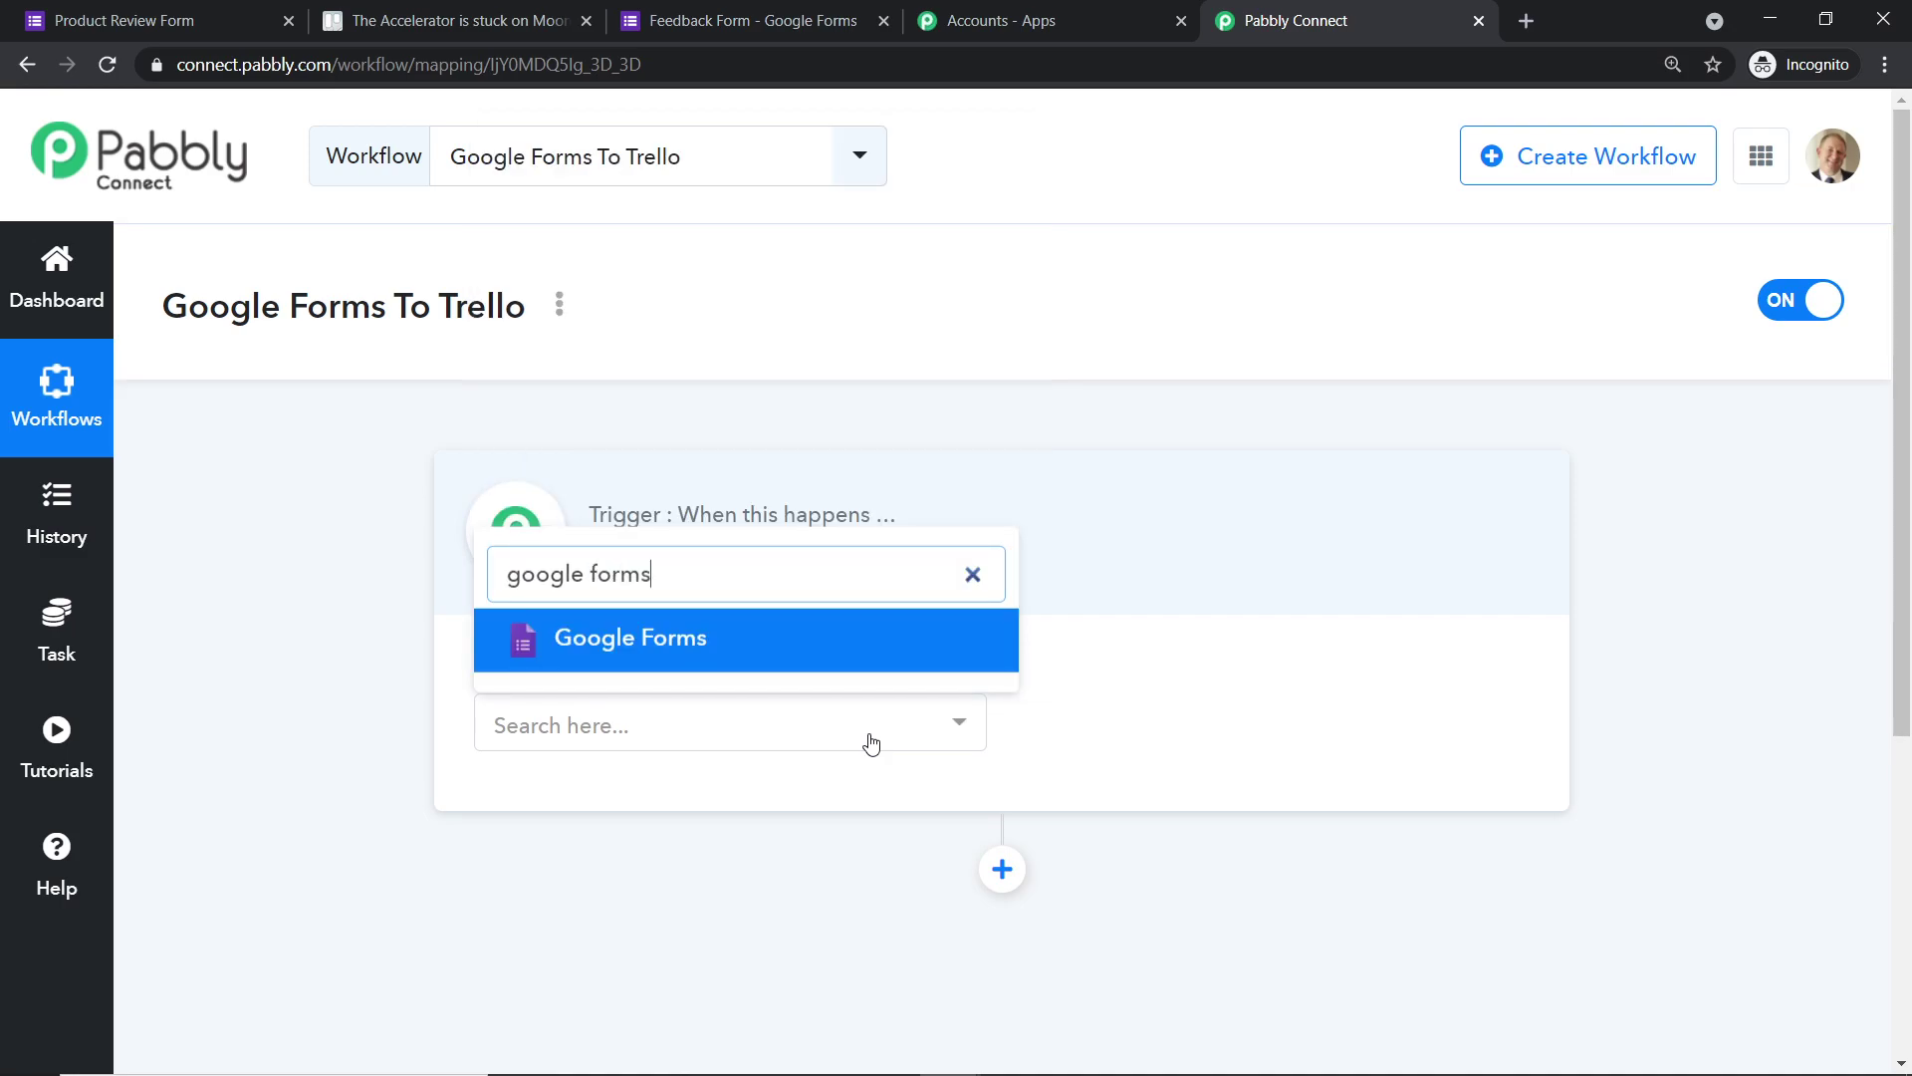
pyautogui.click(810, 653)
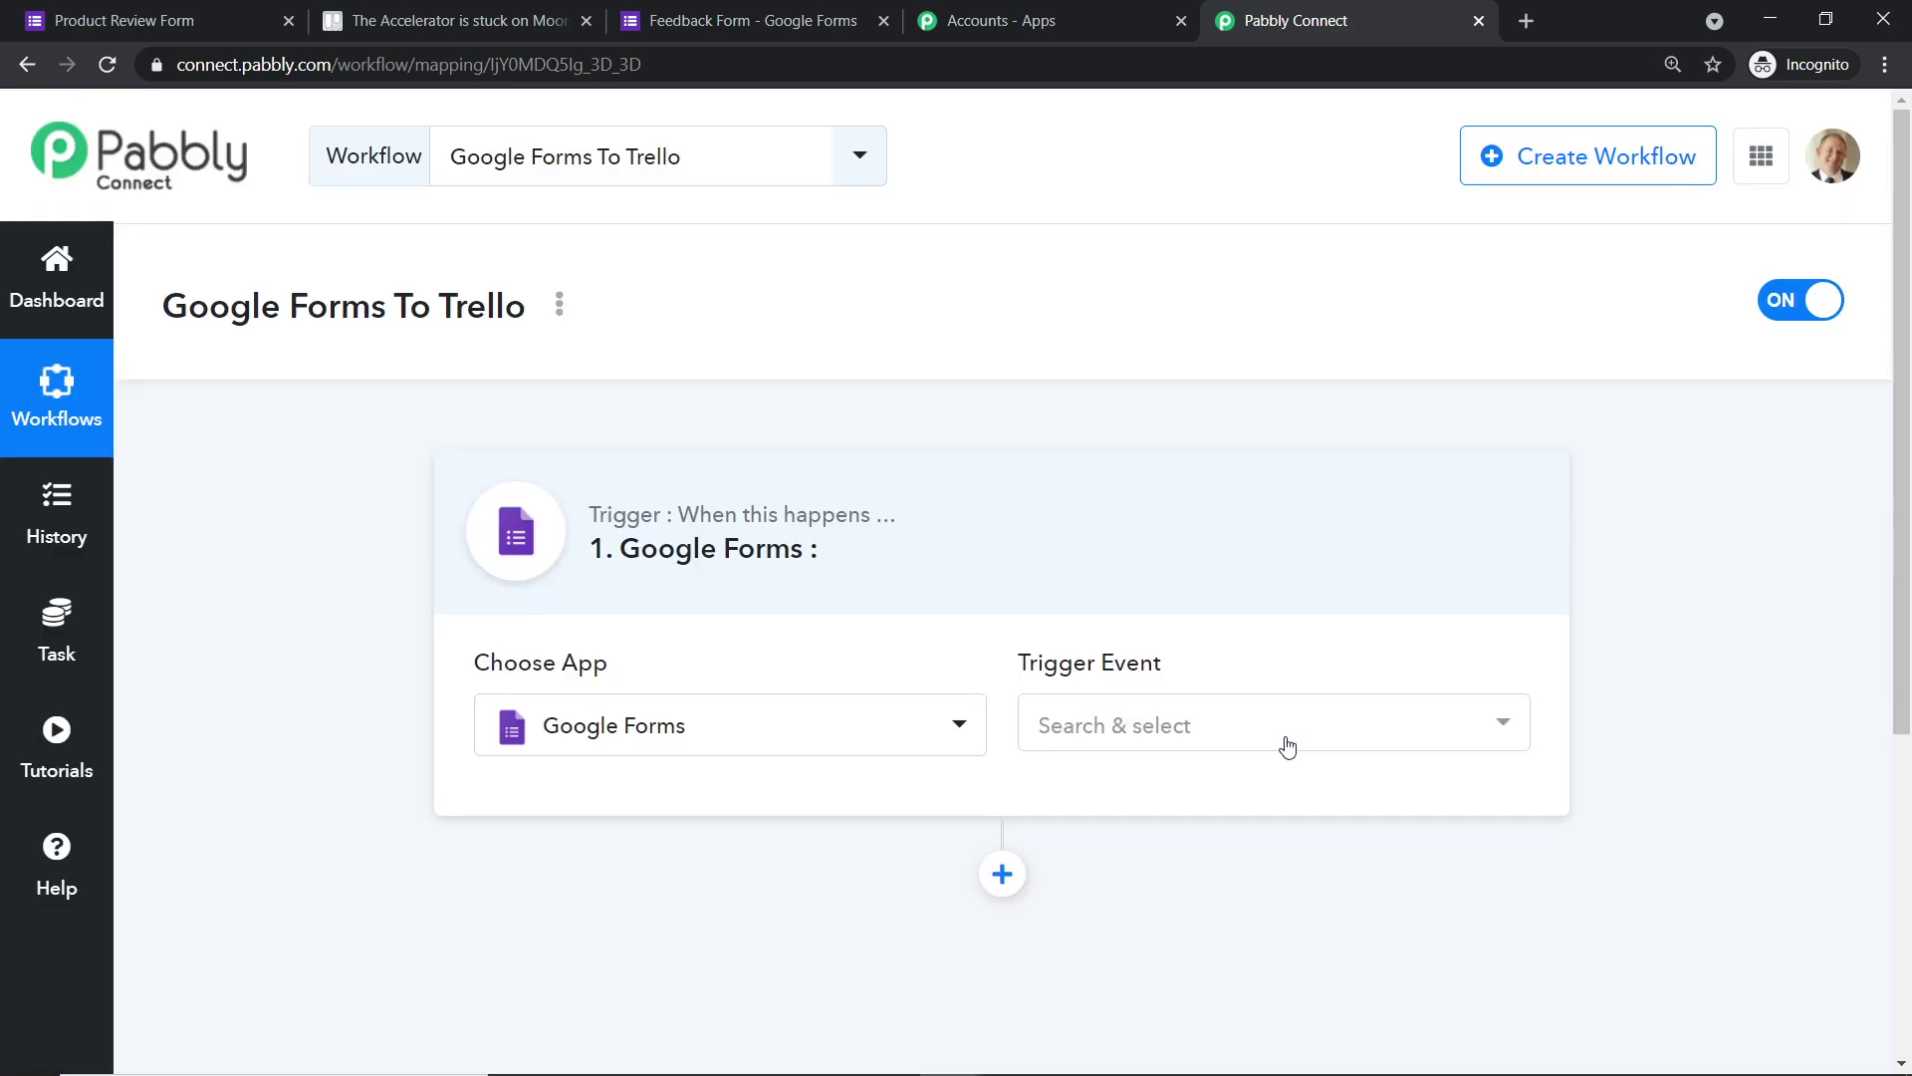
pyautogui.click(1285, 744)
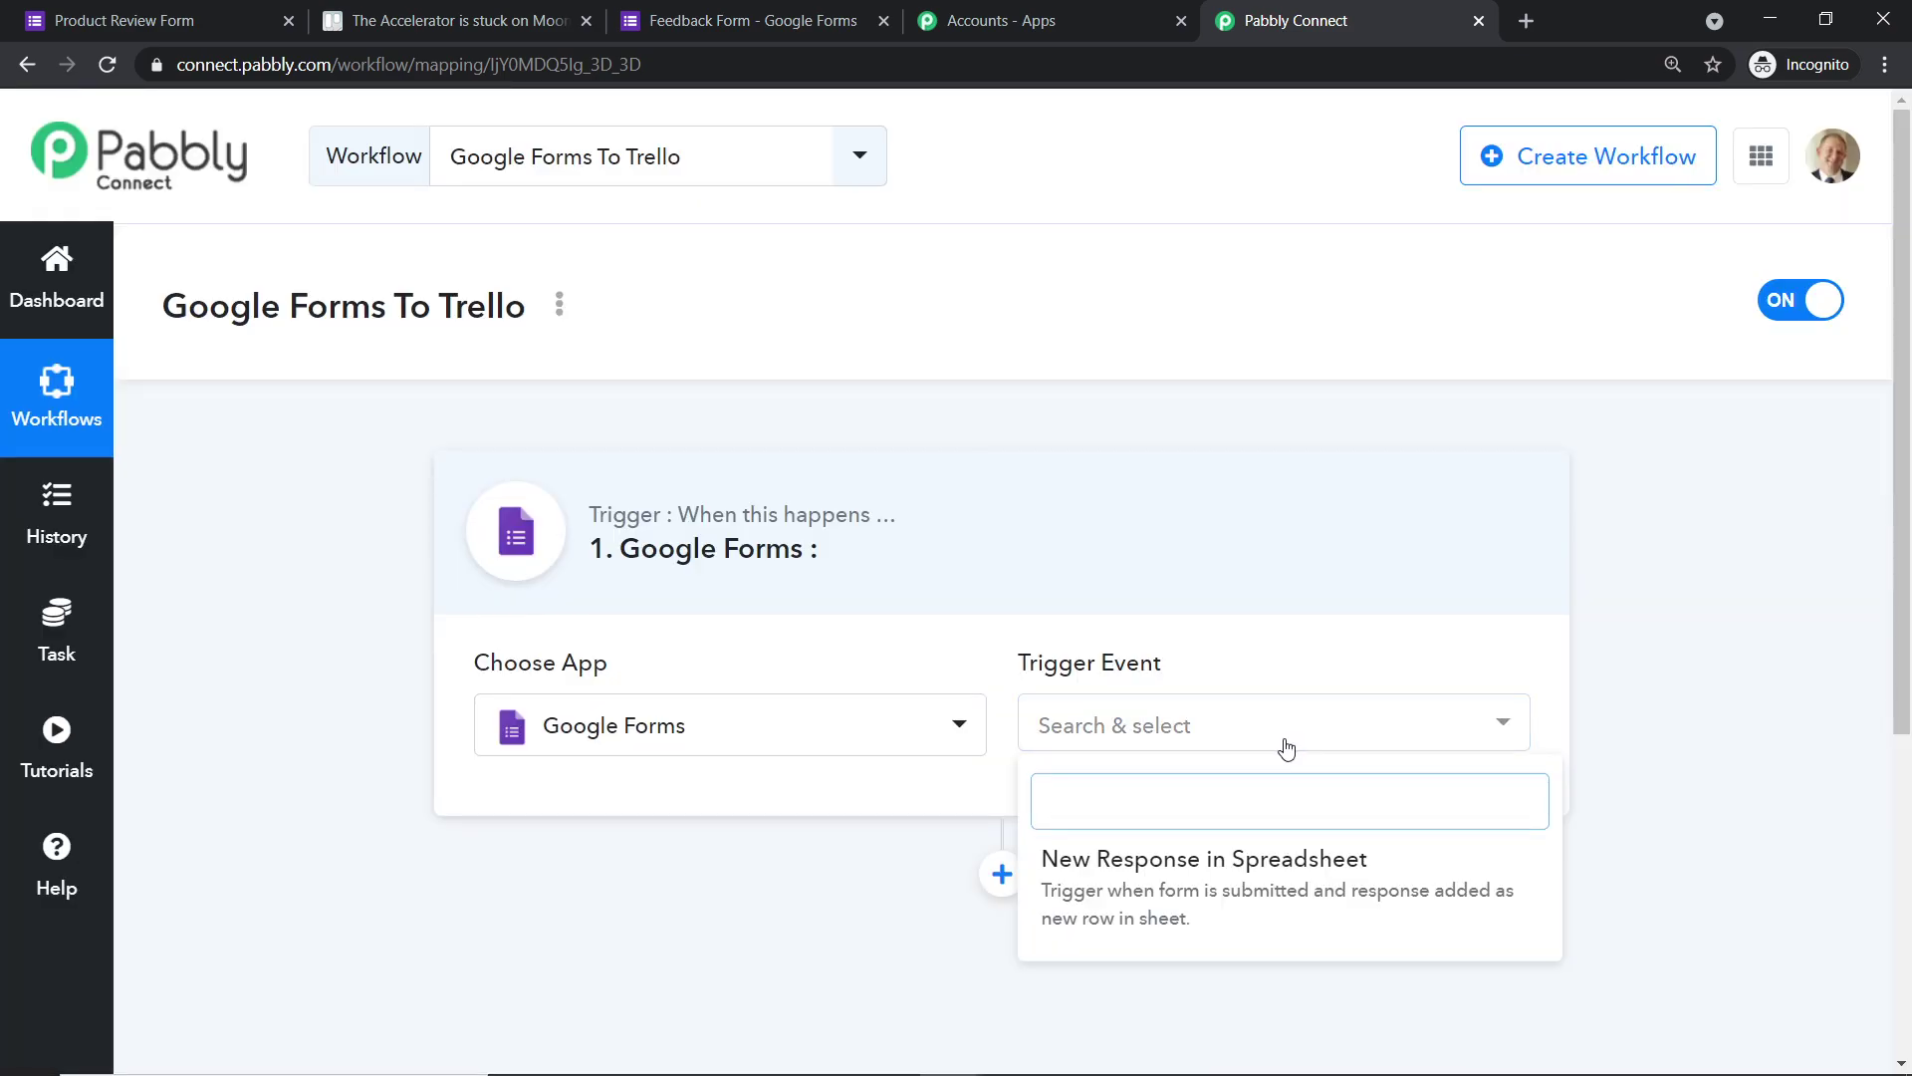
pyautogui.click(1229, 858)
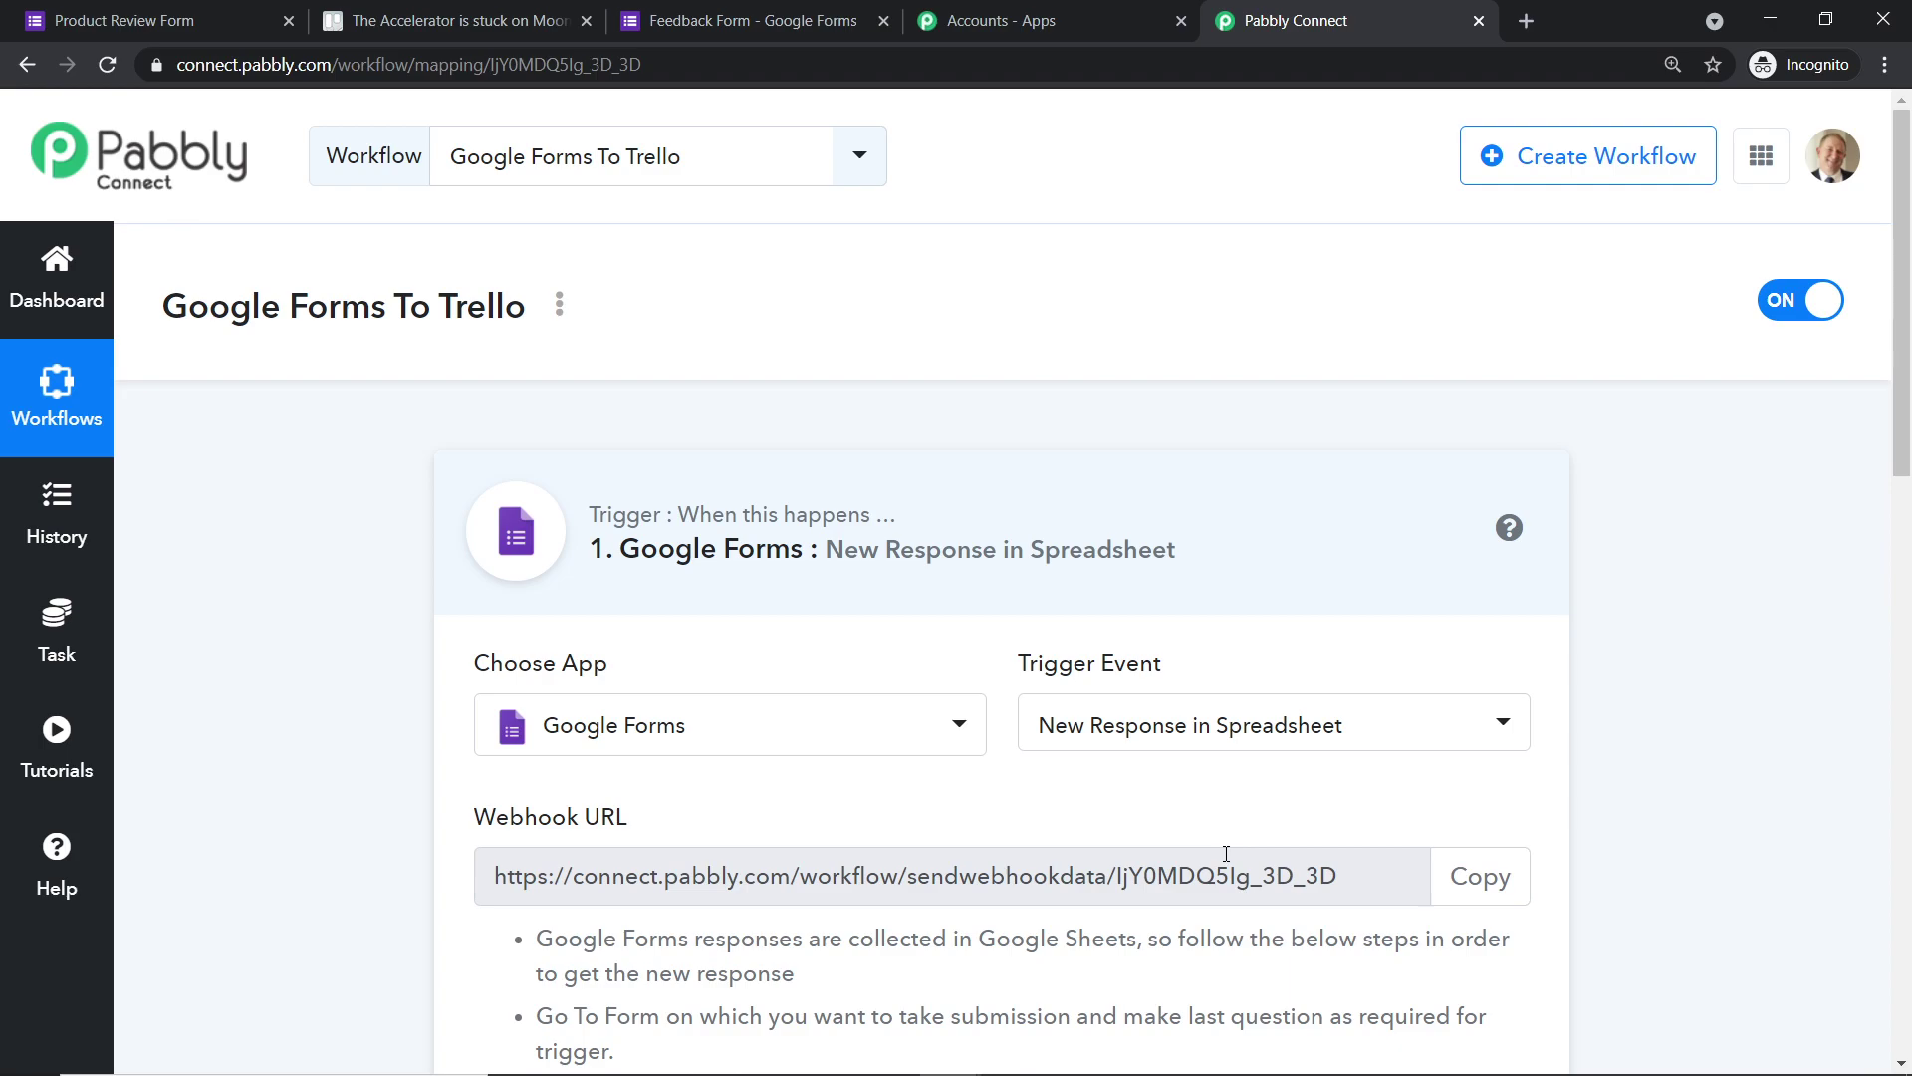
pyautogui.click(1175, 726)
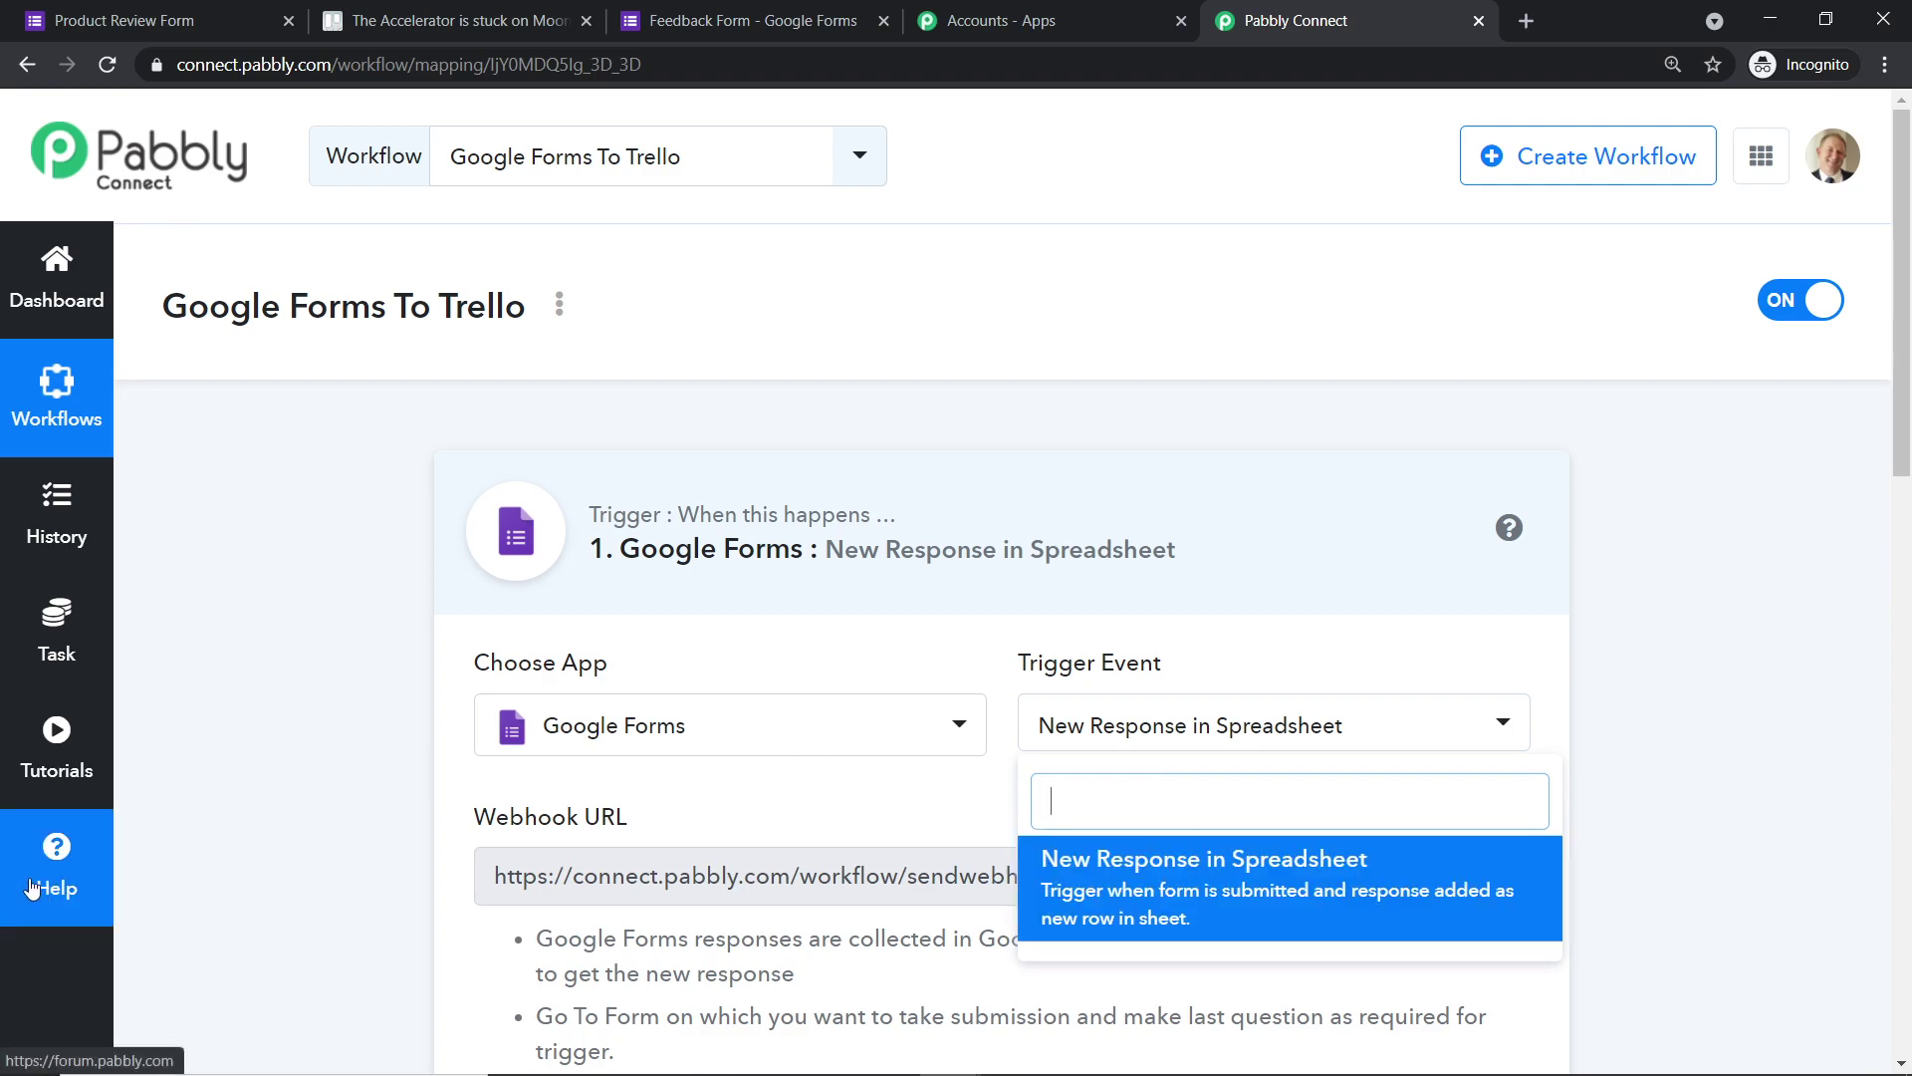
# - Open the Pabbly help forum in a new tab, then return to the workflow's trigger event options
pyautogui.click(64, 862)
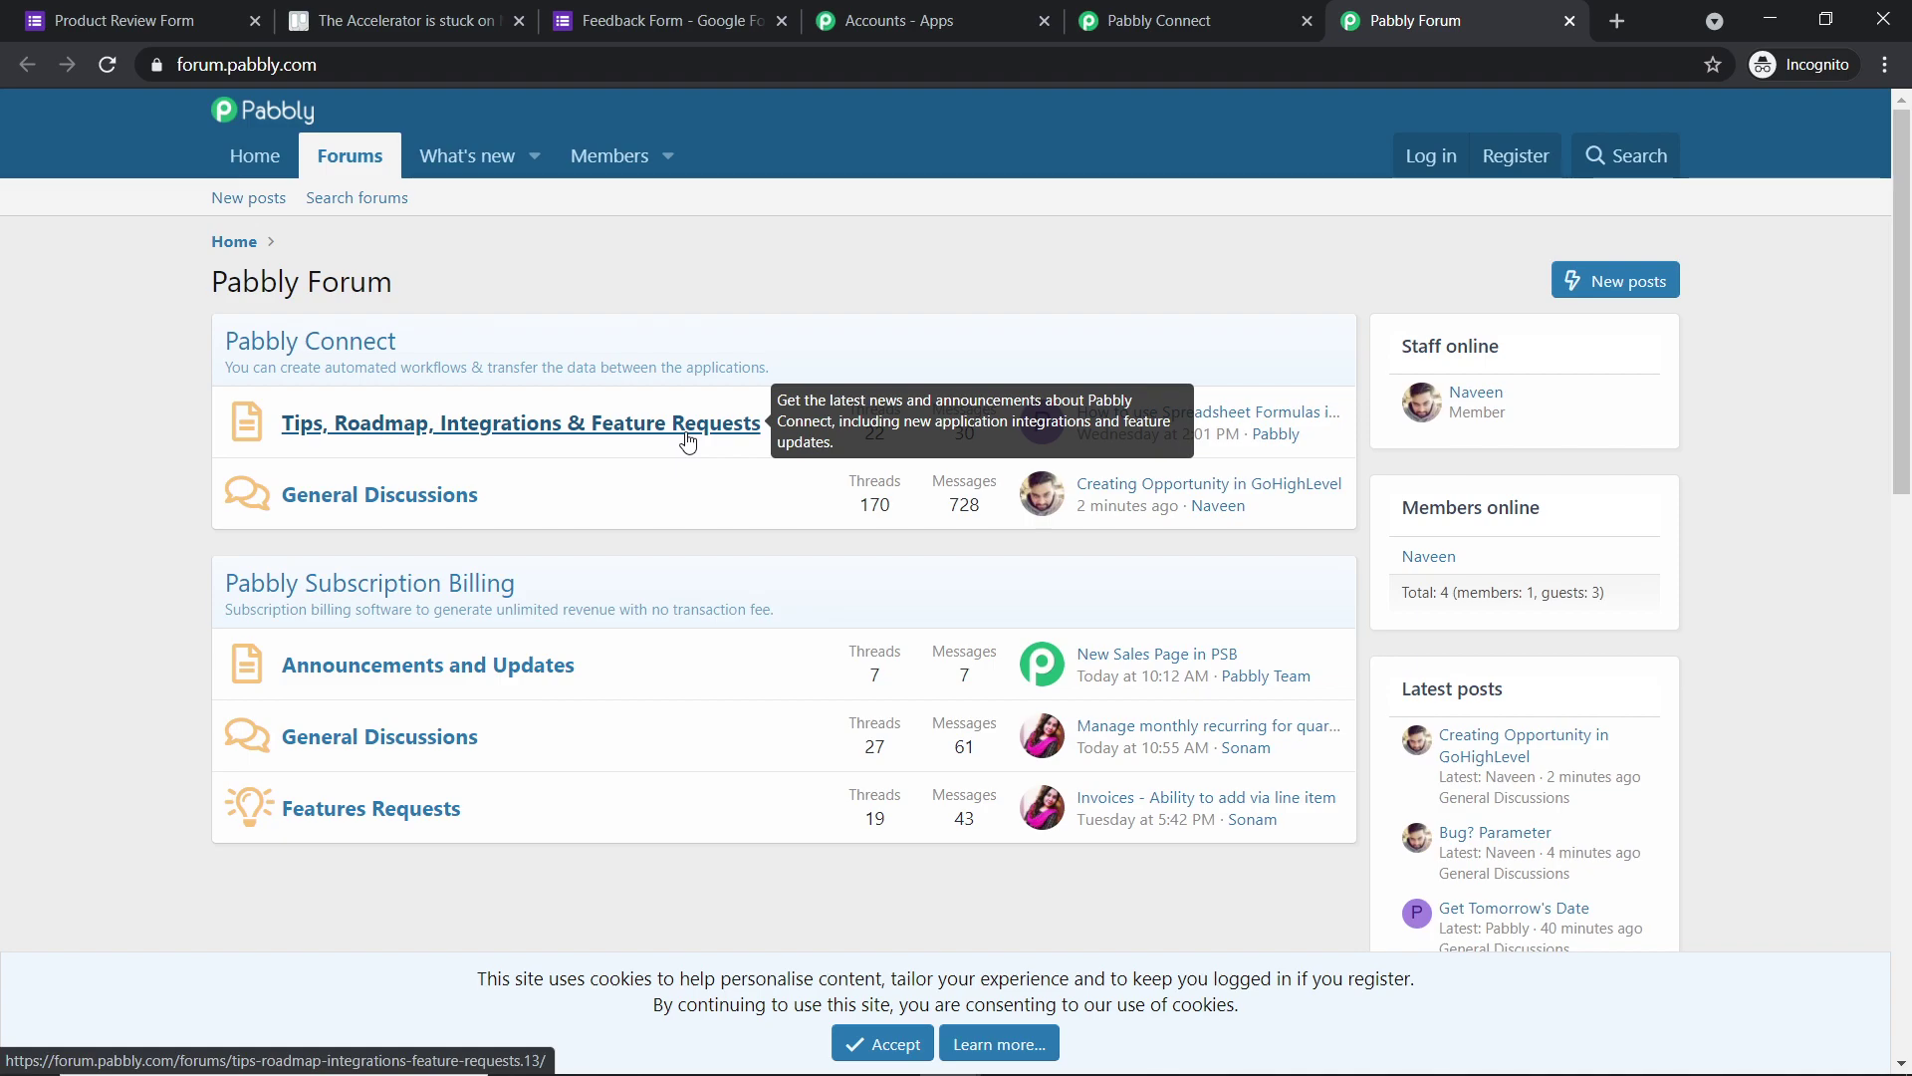
pyautogui.click(1215, 20)
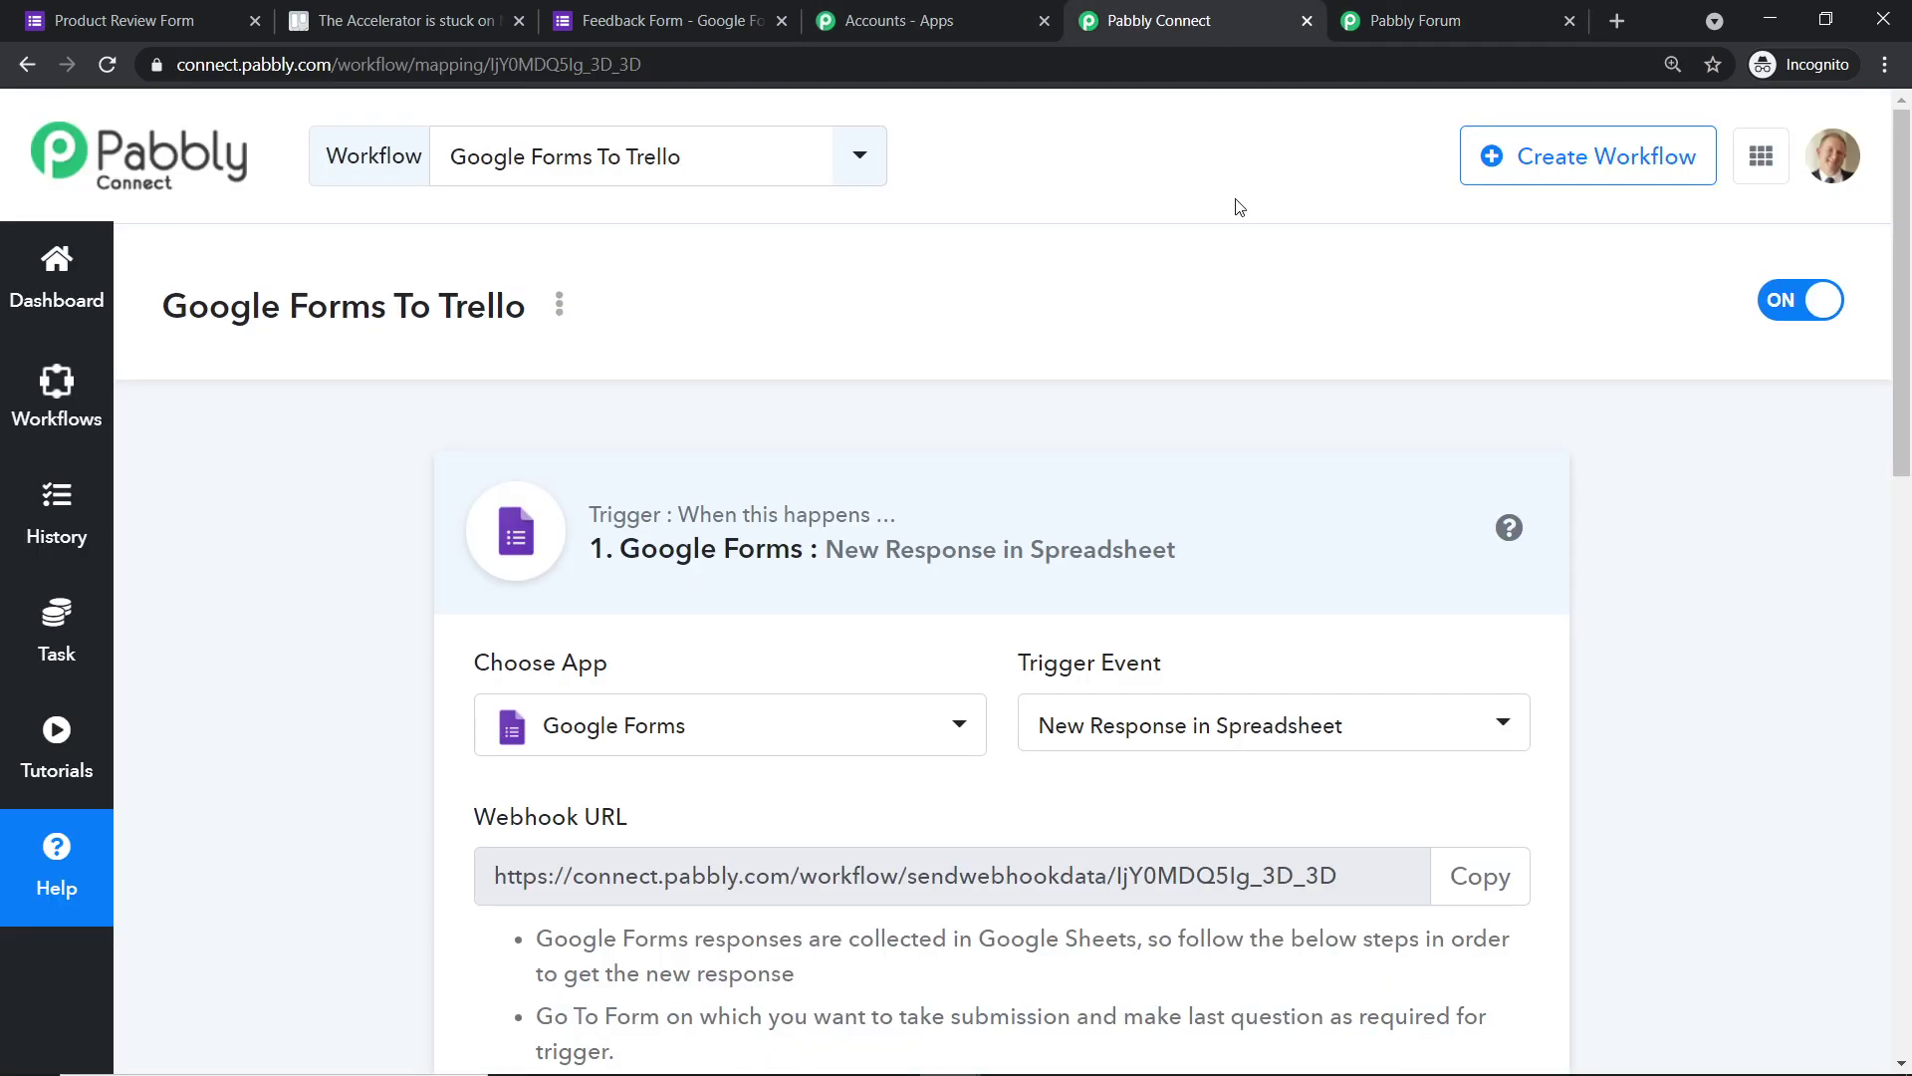
pyautogui.scroll(-3, 1245, 249)
pyautogui.click(1210, 495)
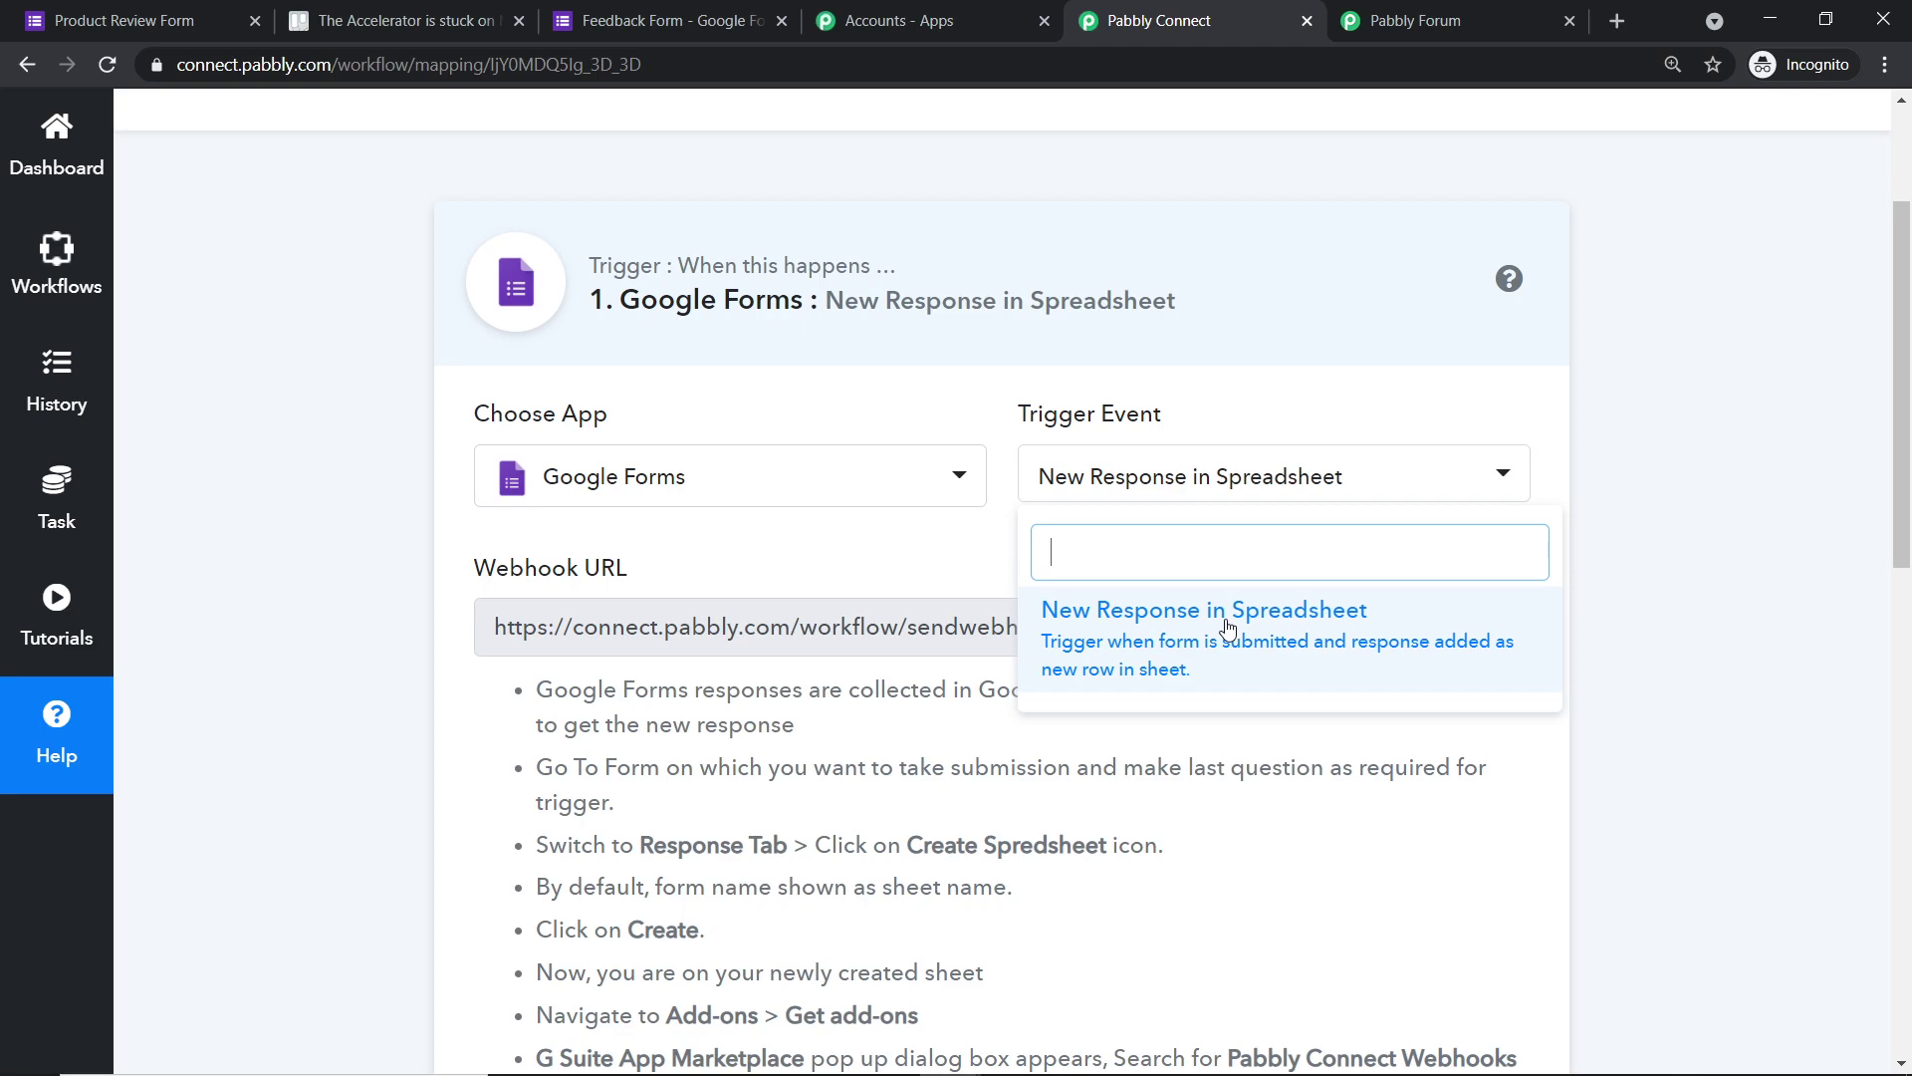
# - Switch to the Feedback Form editor in Google Forms
pyautogui.click(684, 12)
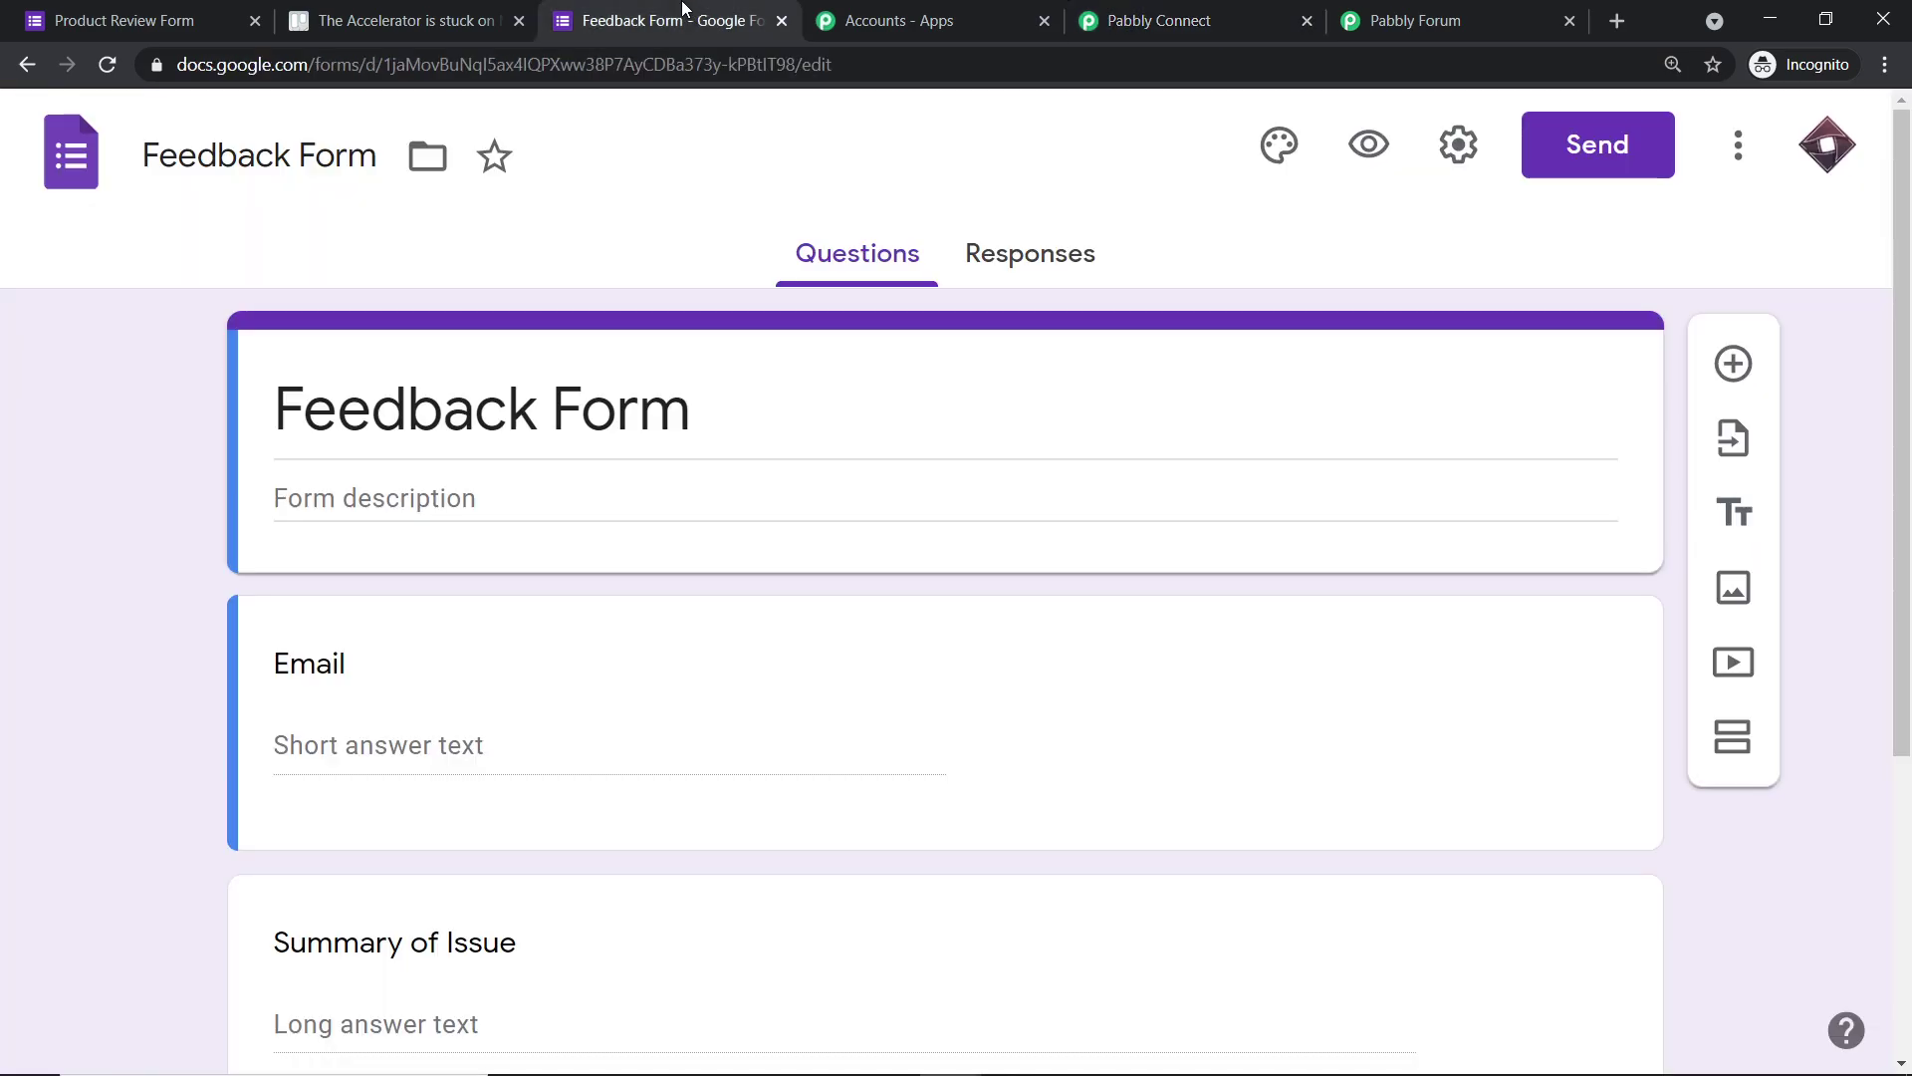
# - Close the Product Review Form tab and return to the Feedback Form editor
pyautogui.scroll(-2, 1293, 377)
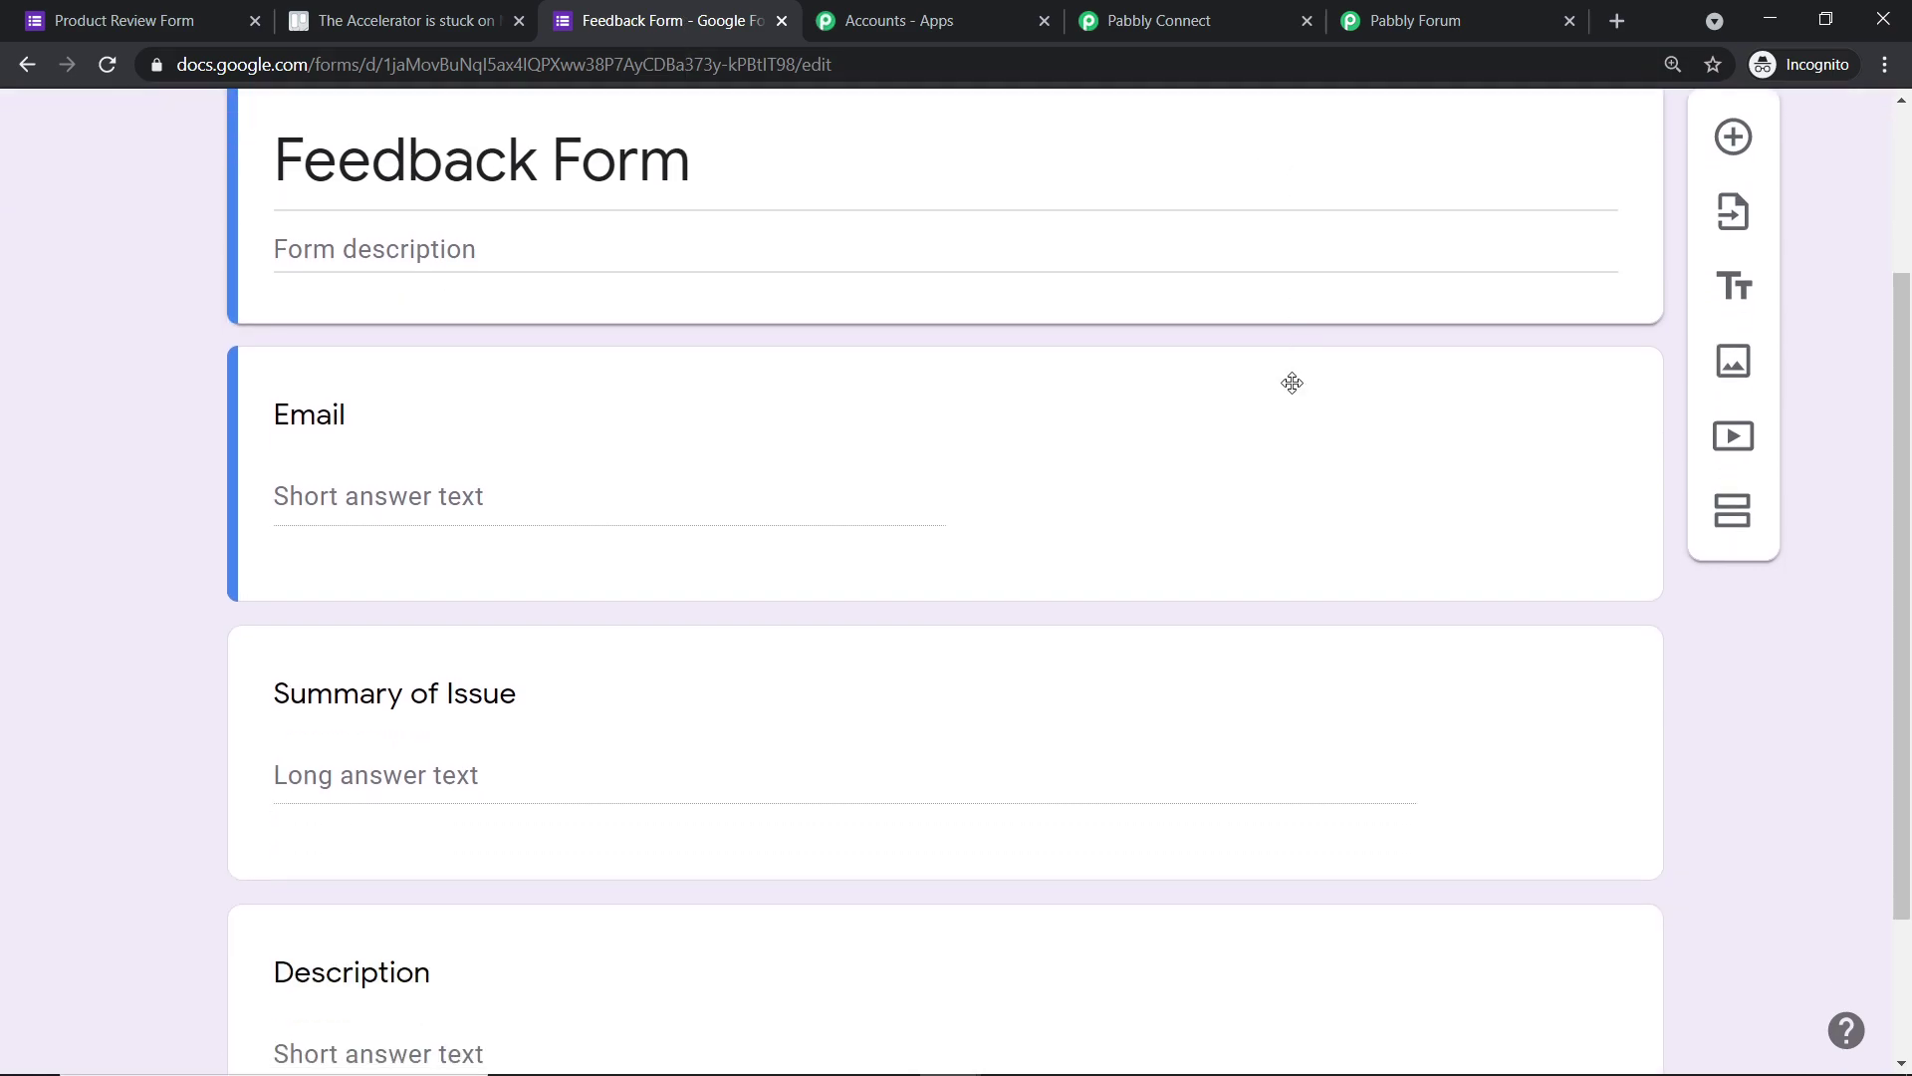
pyautogui.click(149, 22)
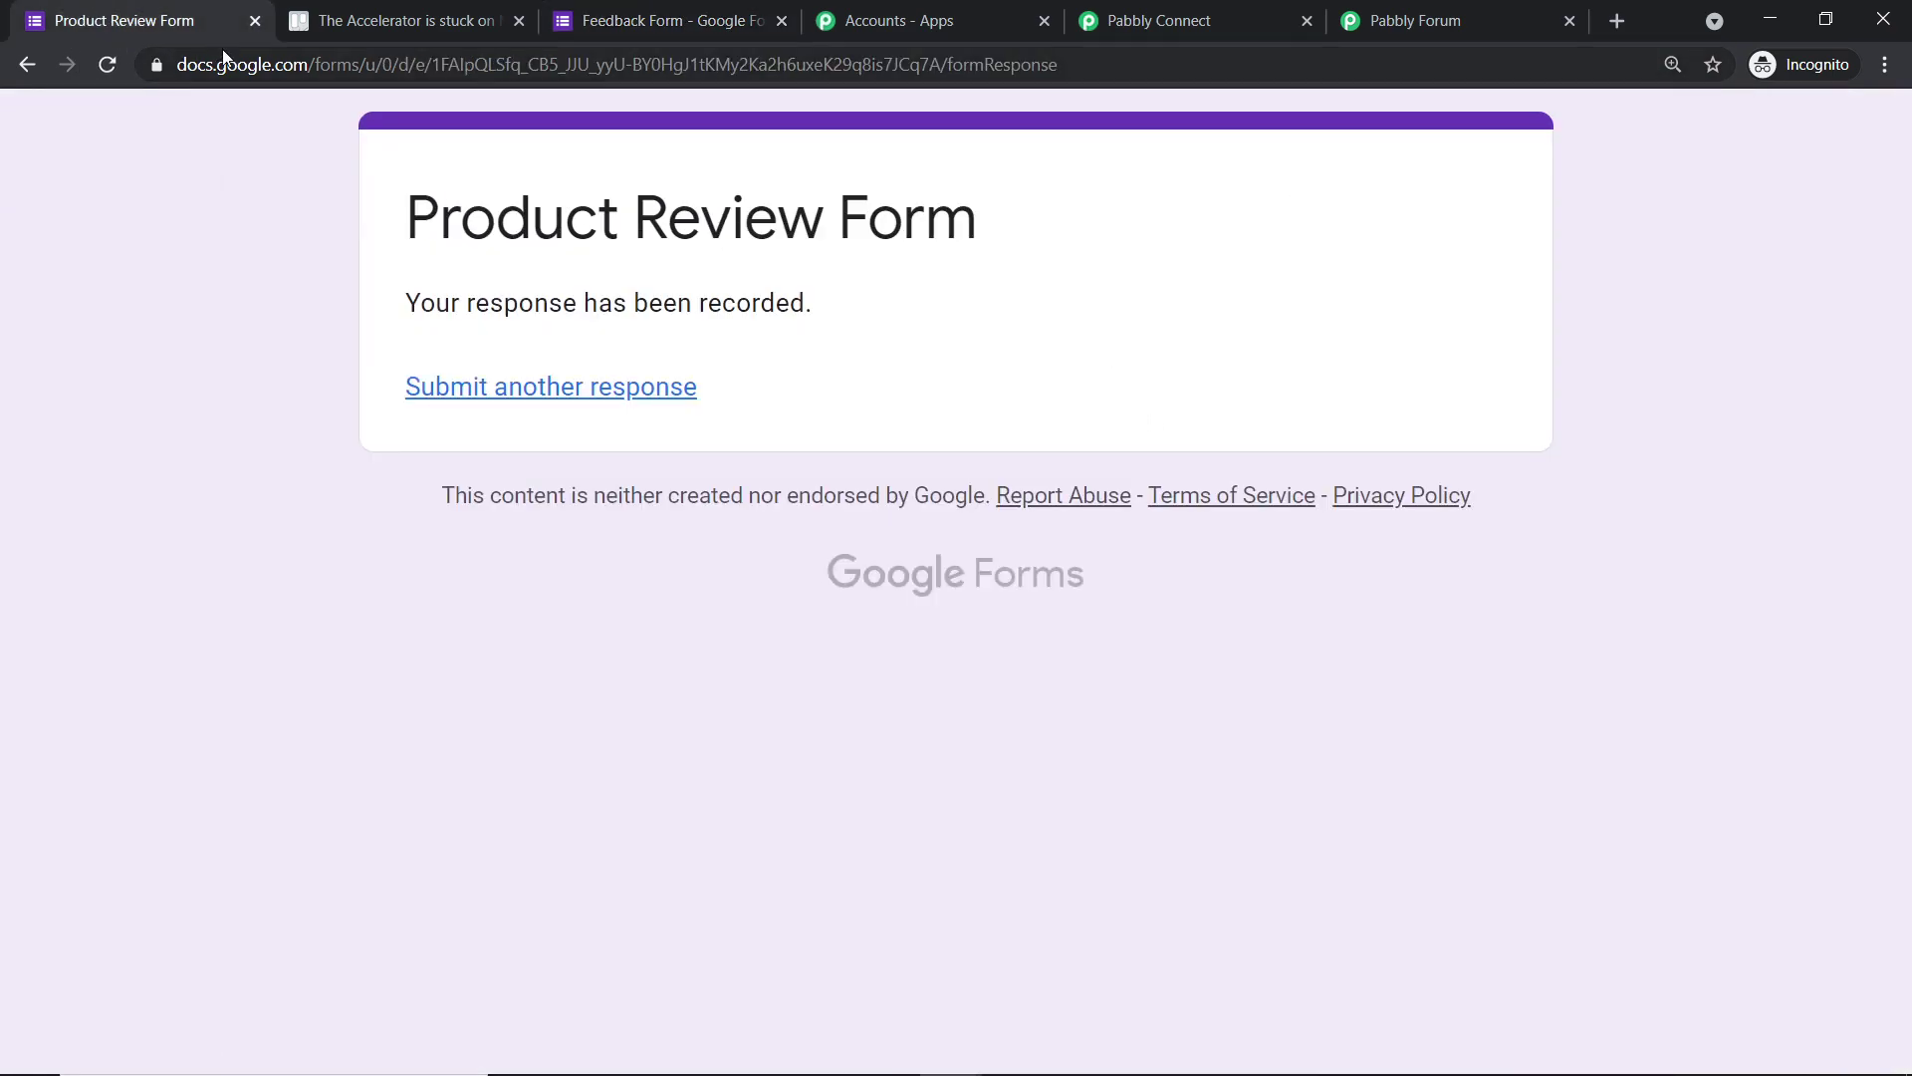
pyautogui.click(255, 21)
pyautogui.click(400, 10)
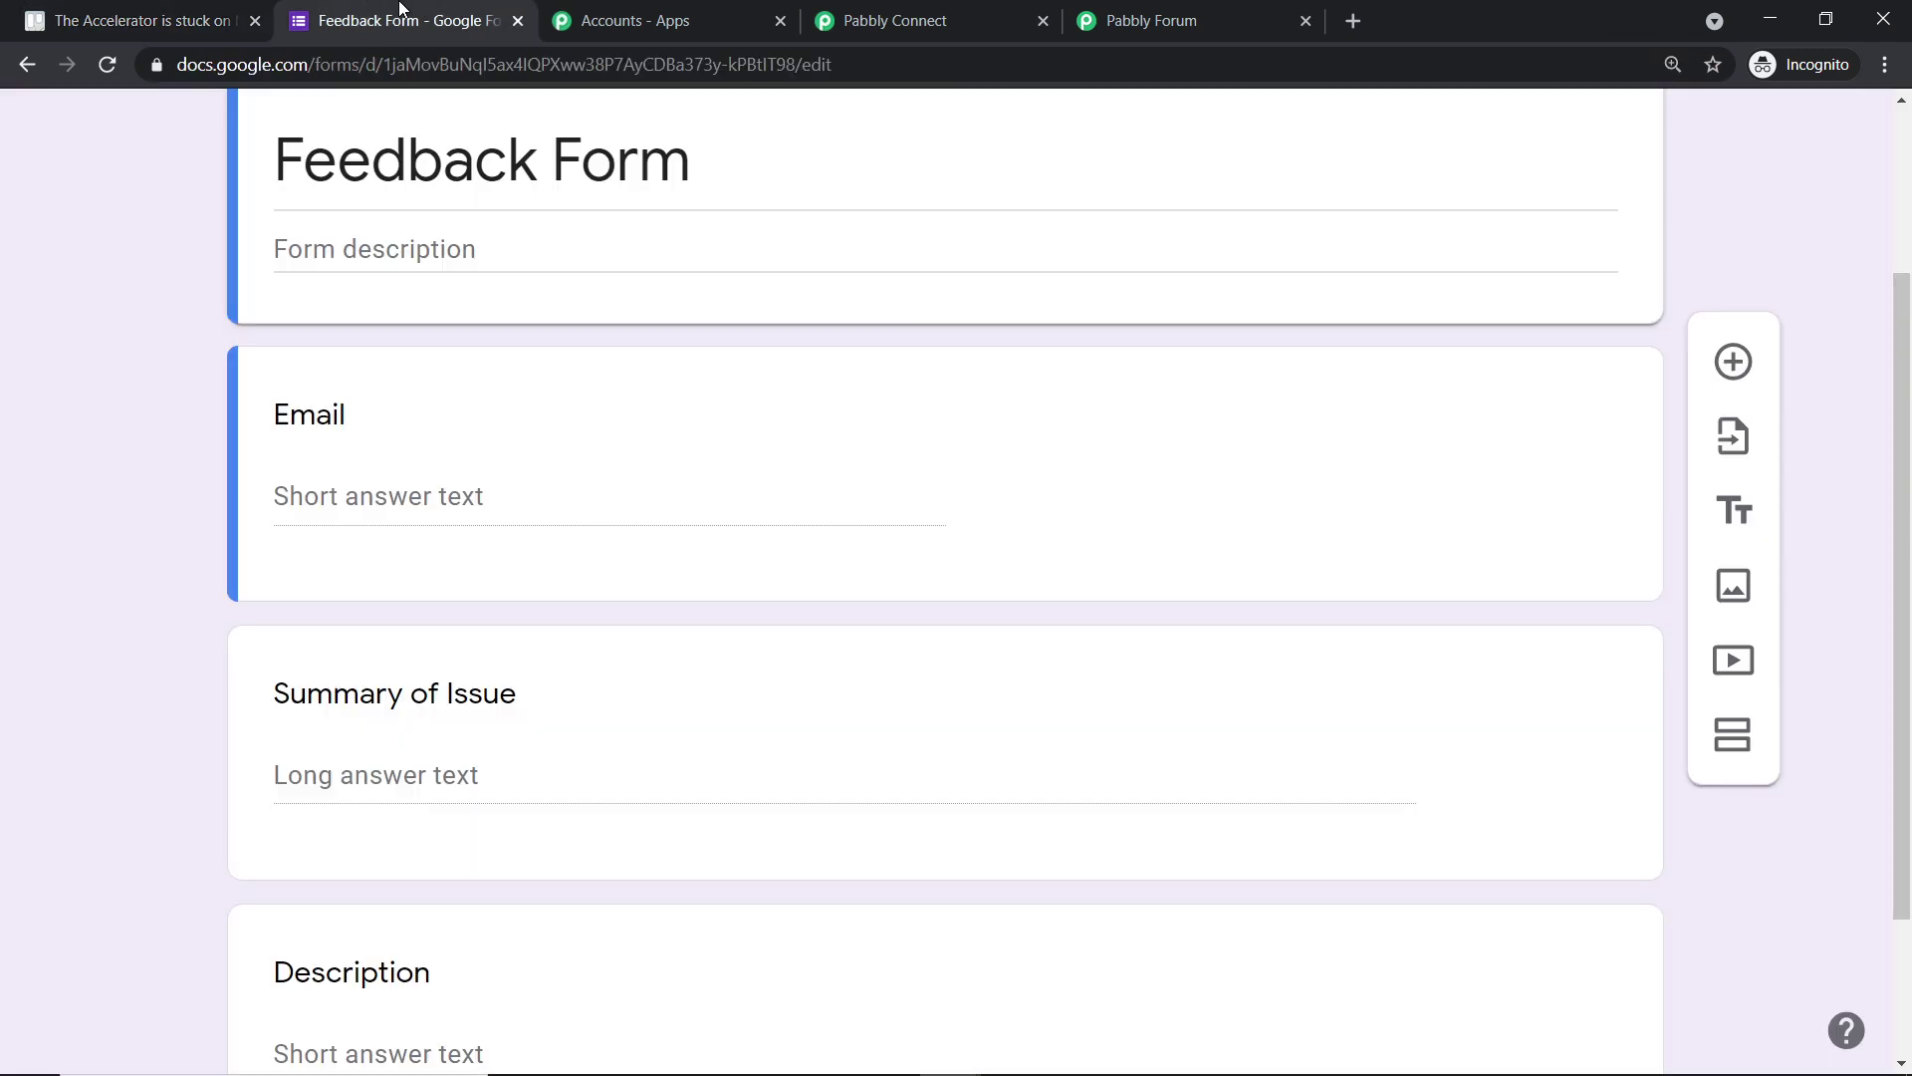
# - Make the Description question required in the Feedback Form
pyautogui.scroll(1, 996, 279)
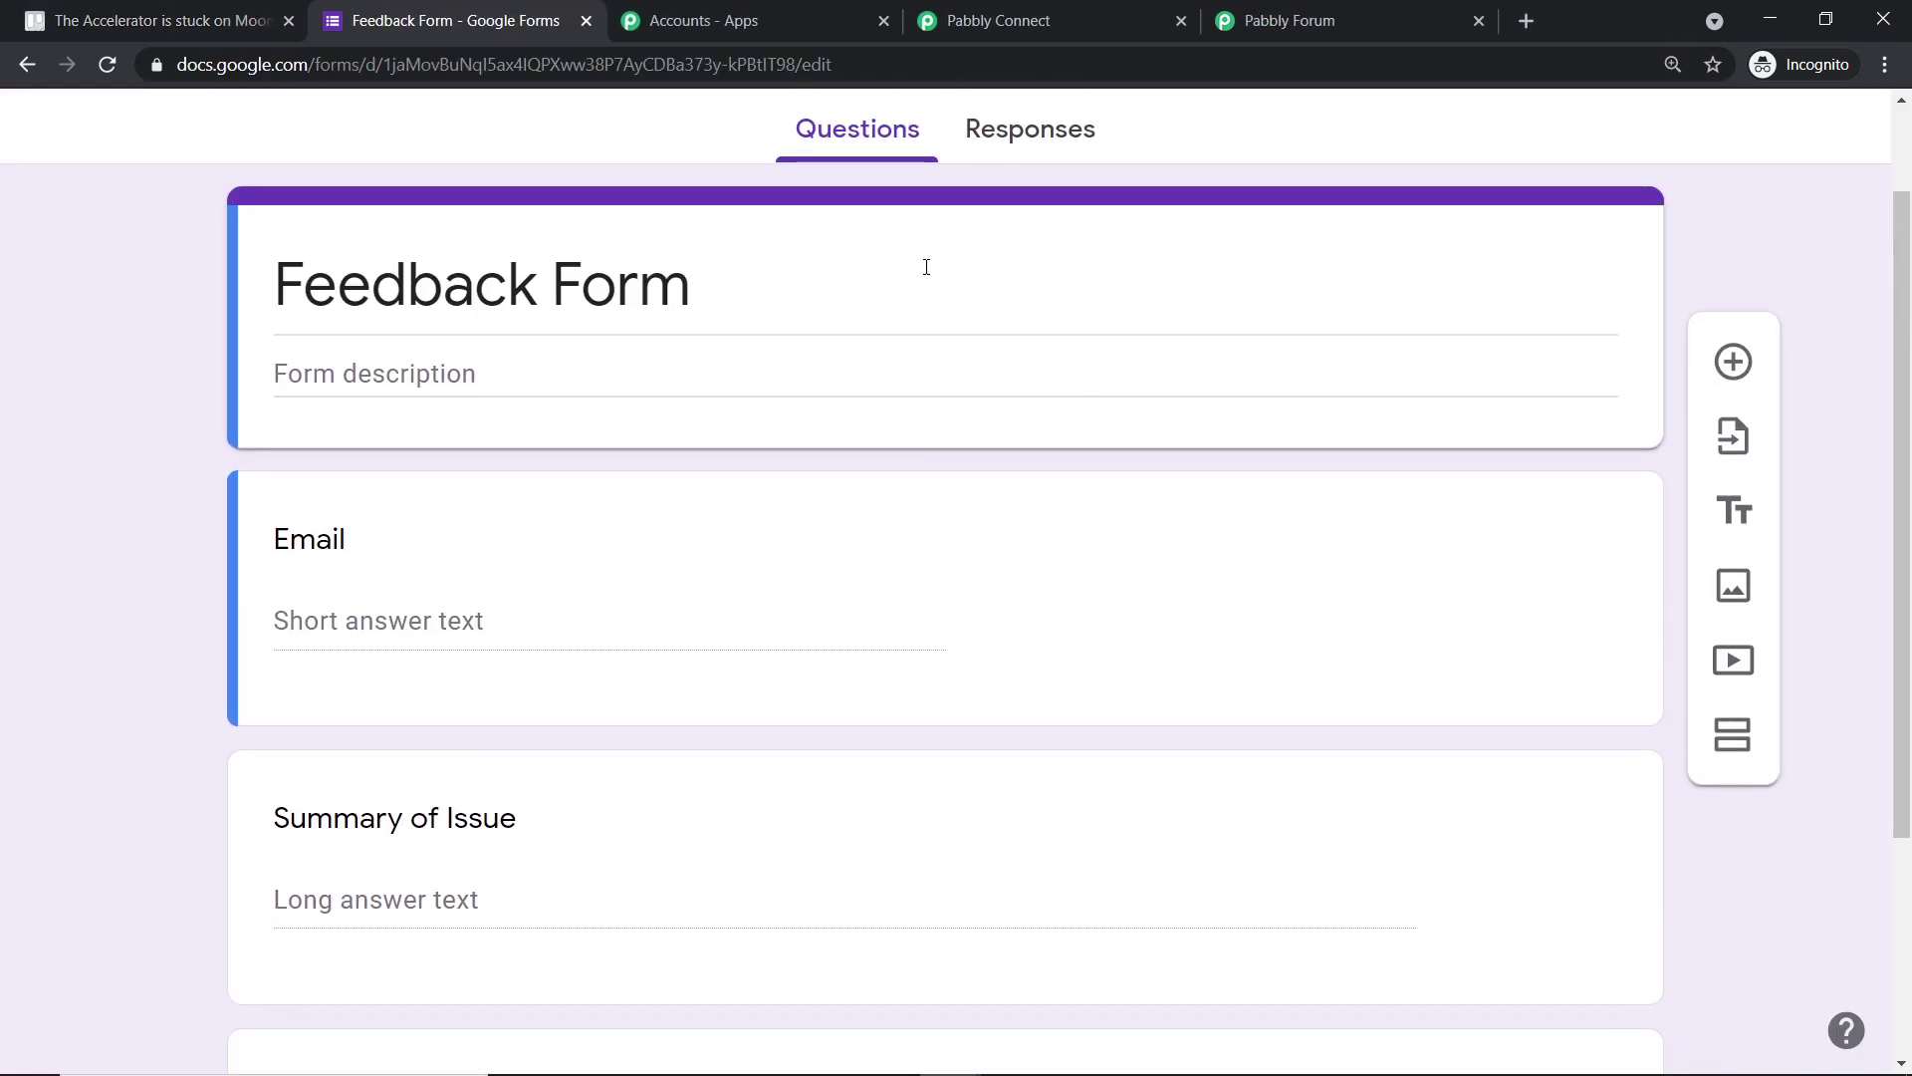
pyautogui.scroll(-3, 930, 264)
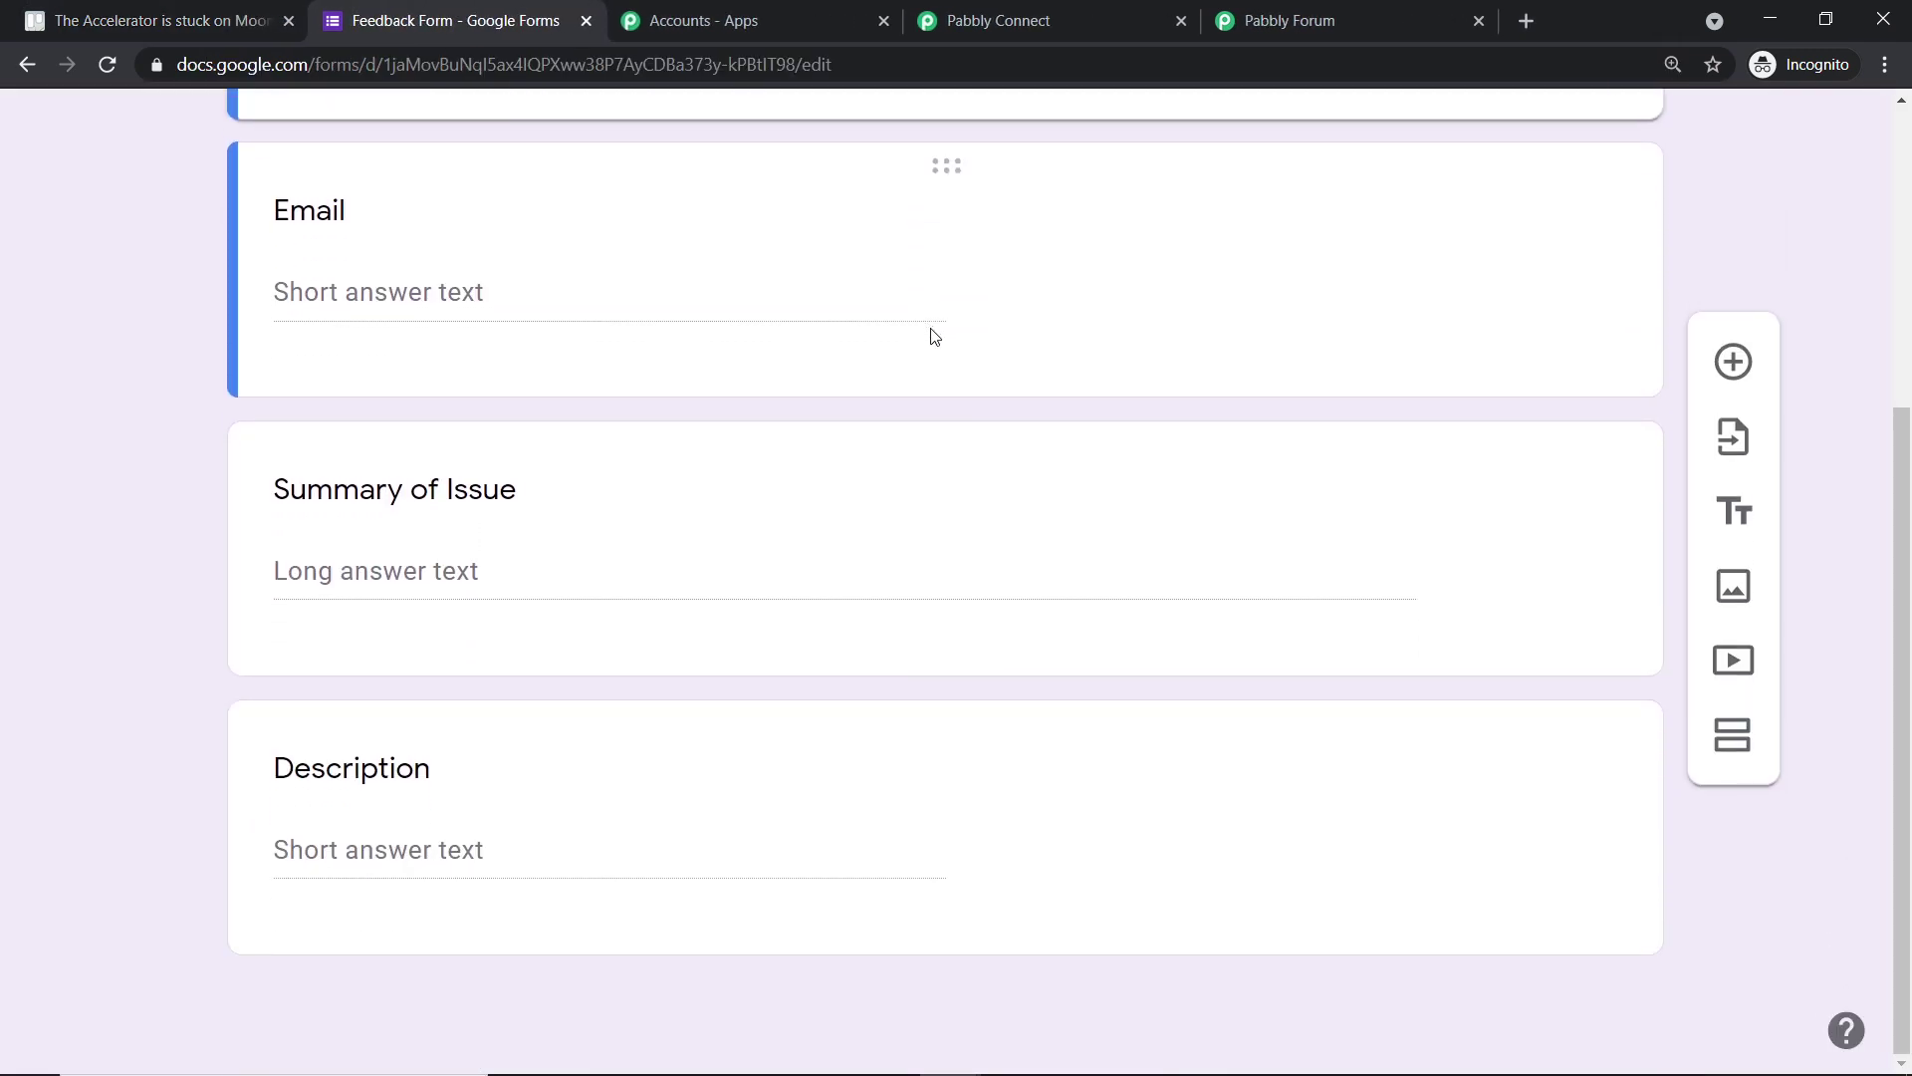
pyautogui.scroll(5, 666, 576)
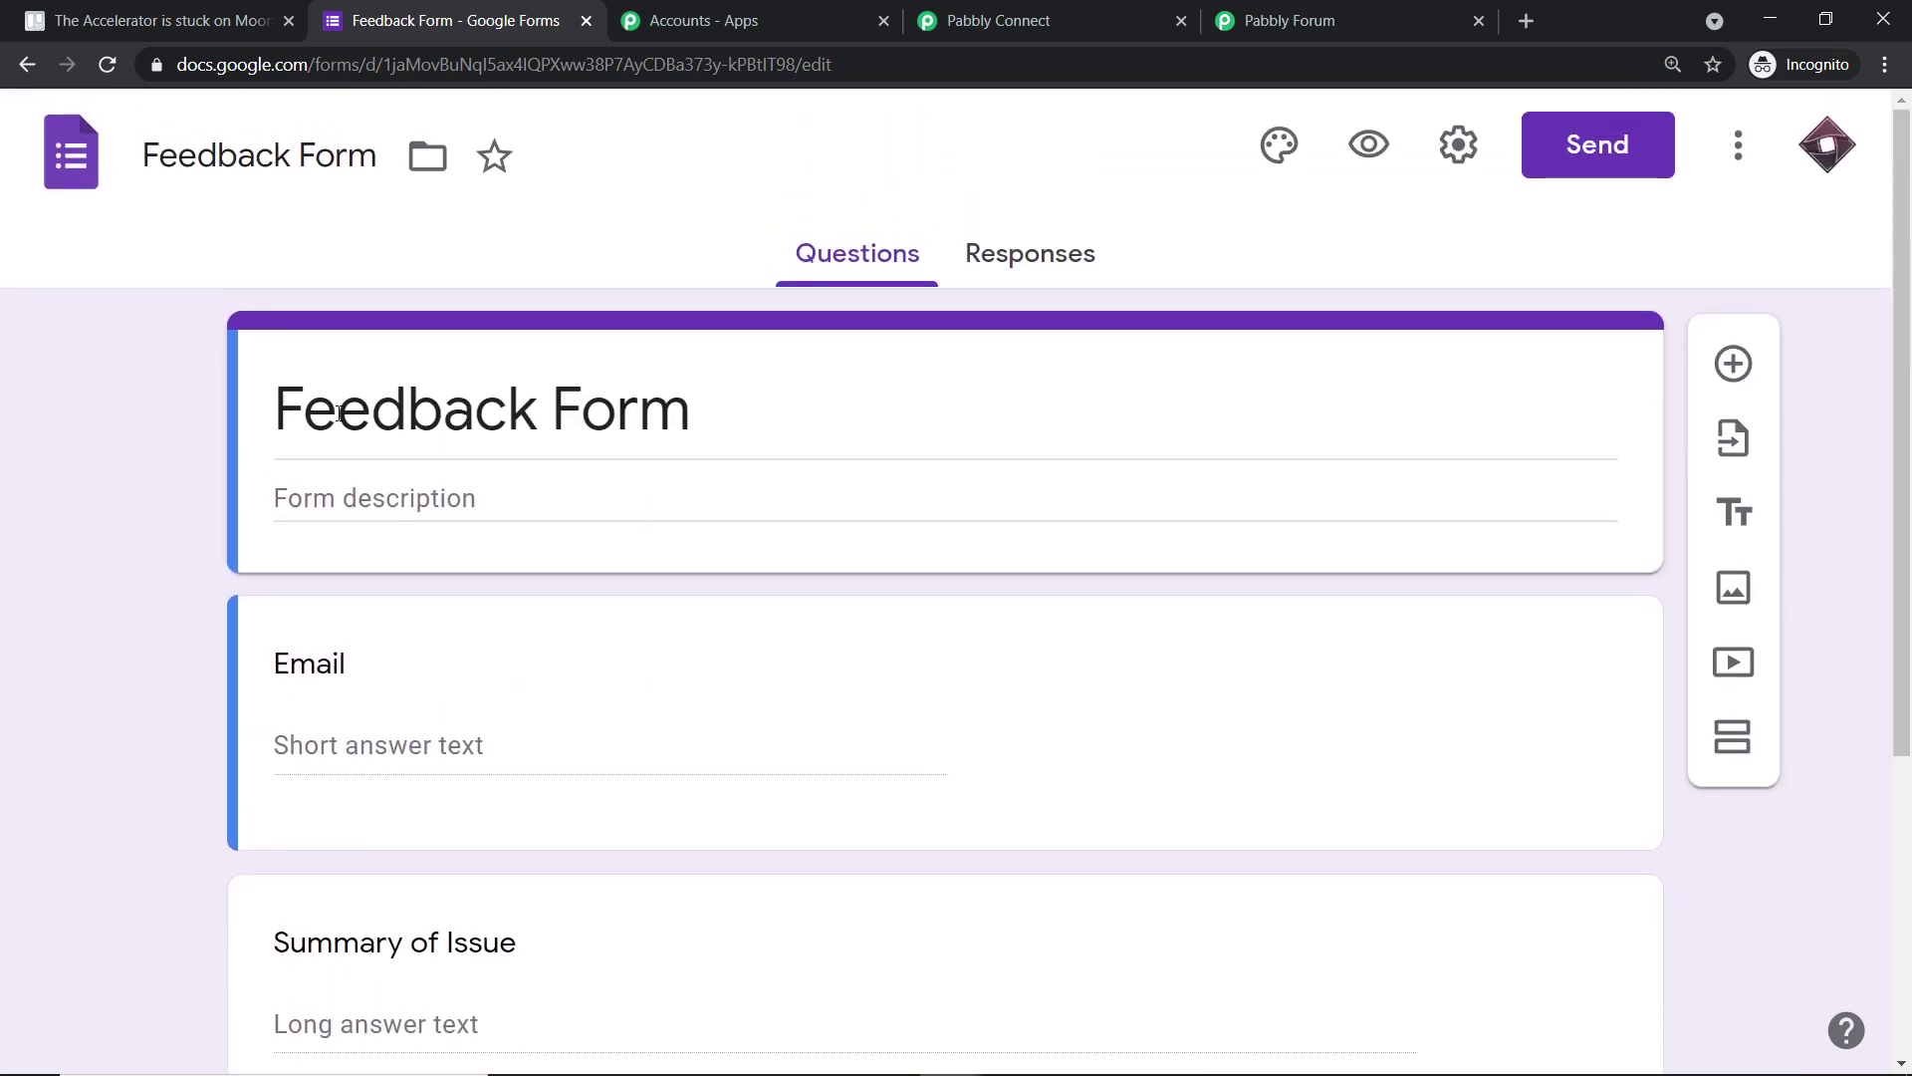
pyautogui.scroll(-2, 868, 403)
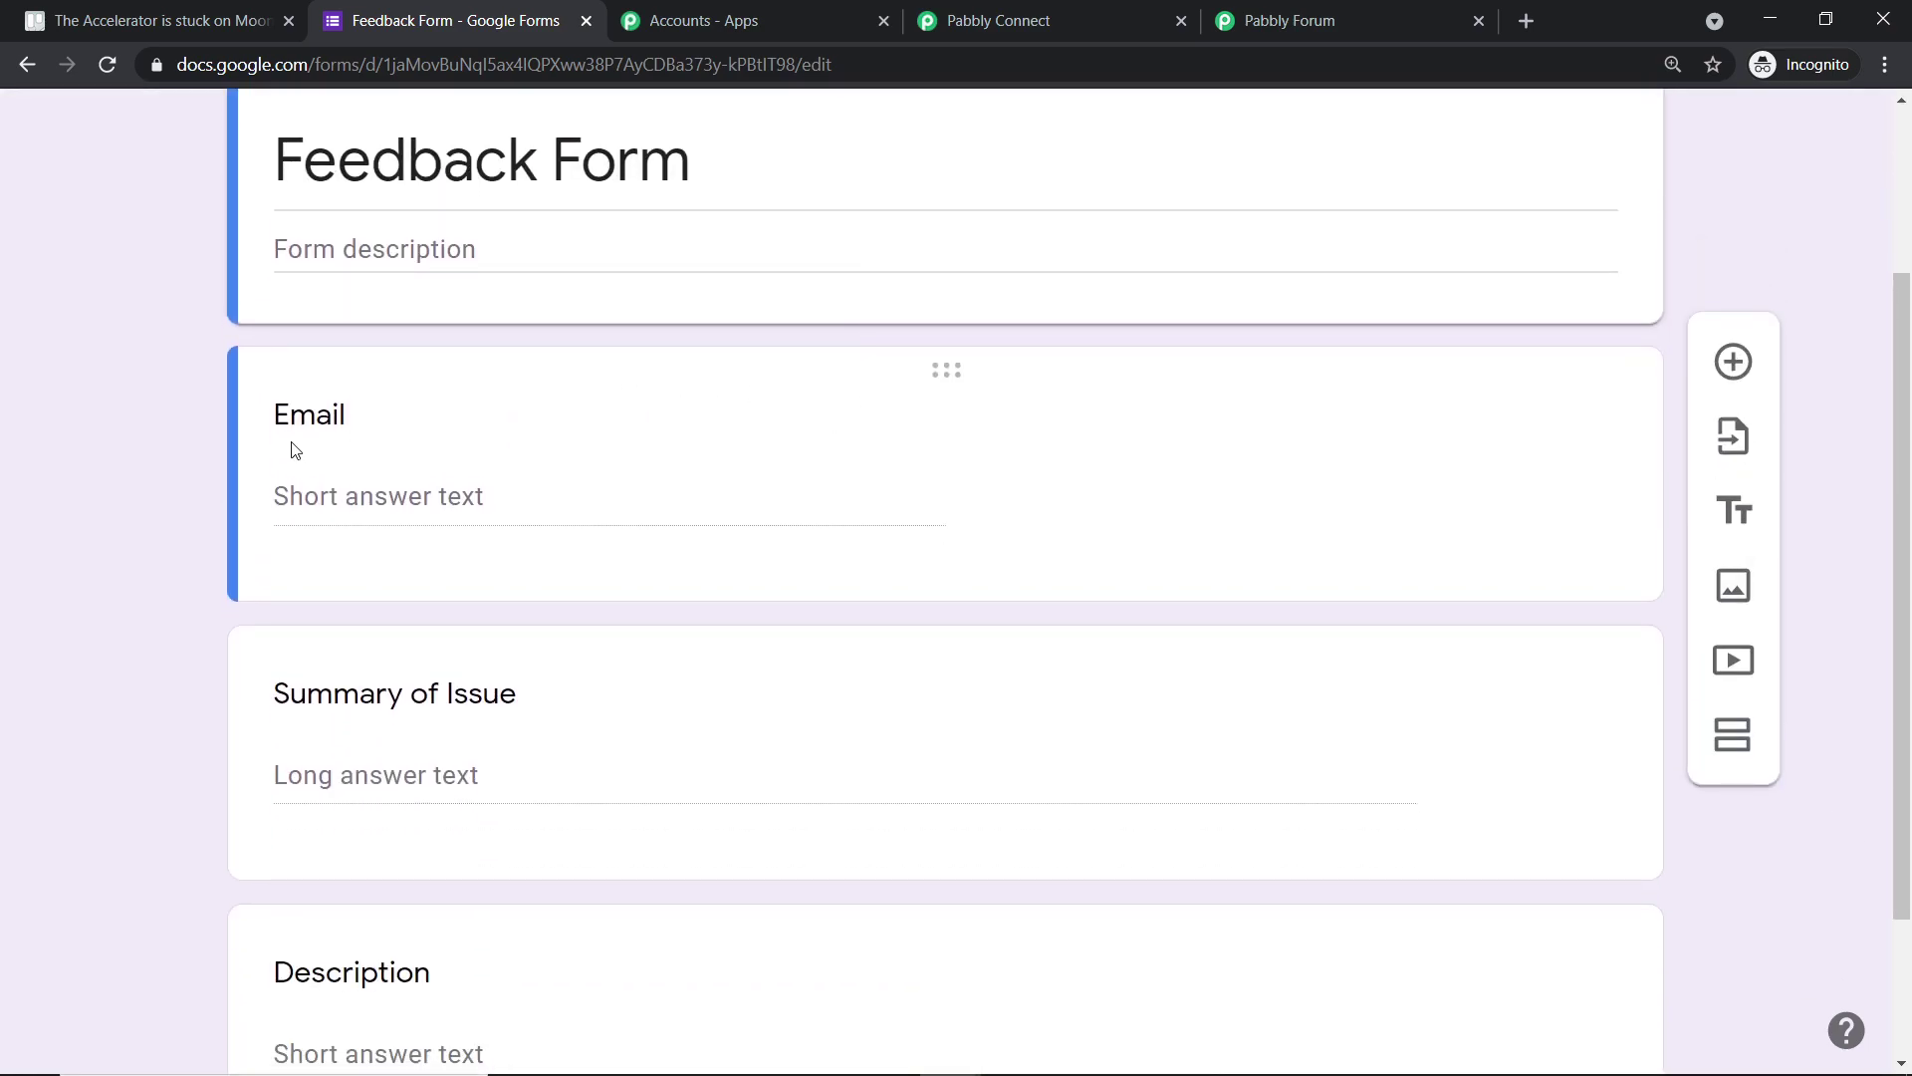
pyautogui.scroll(-1, 617, 458)
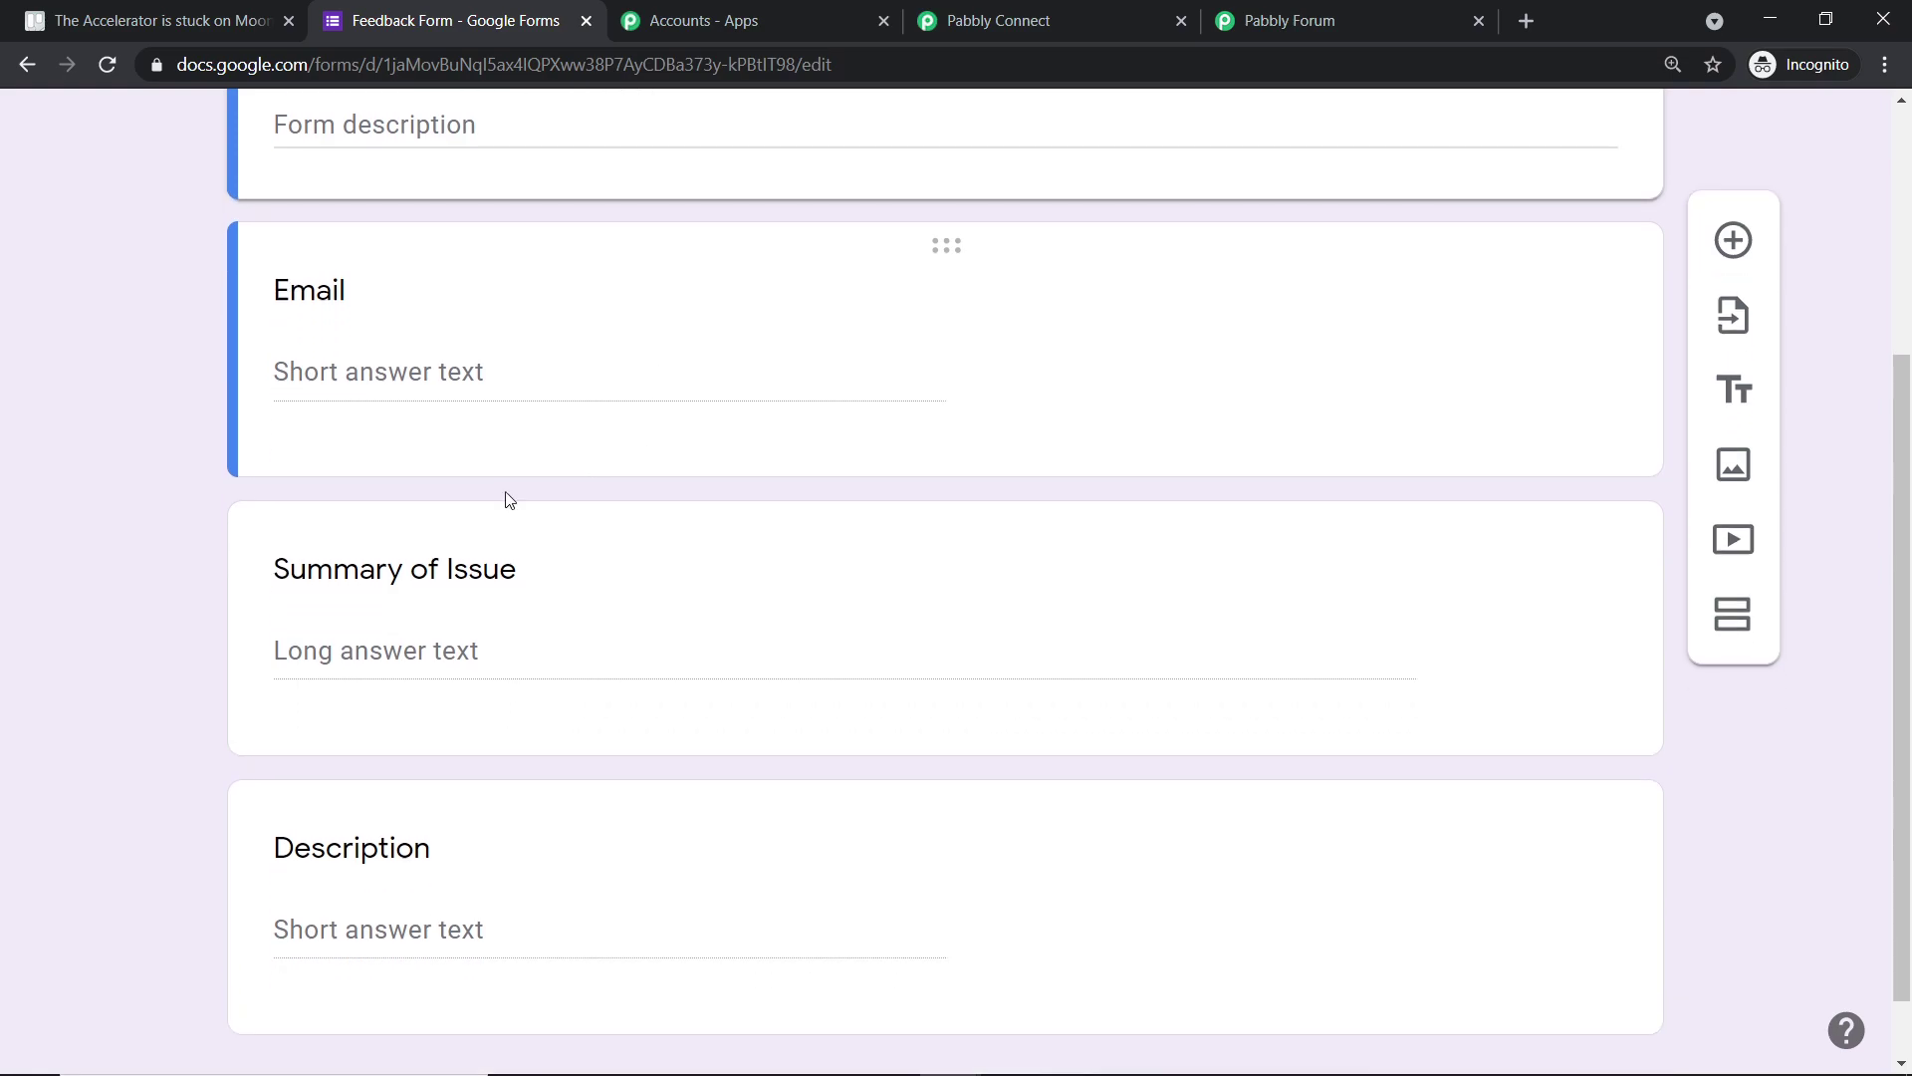
pyautogui.scroll(-1, 866, 794)
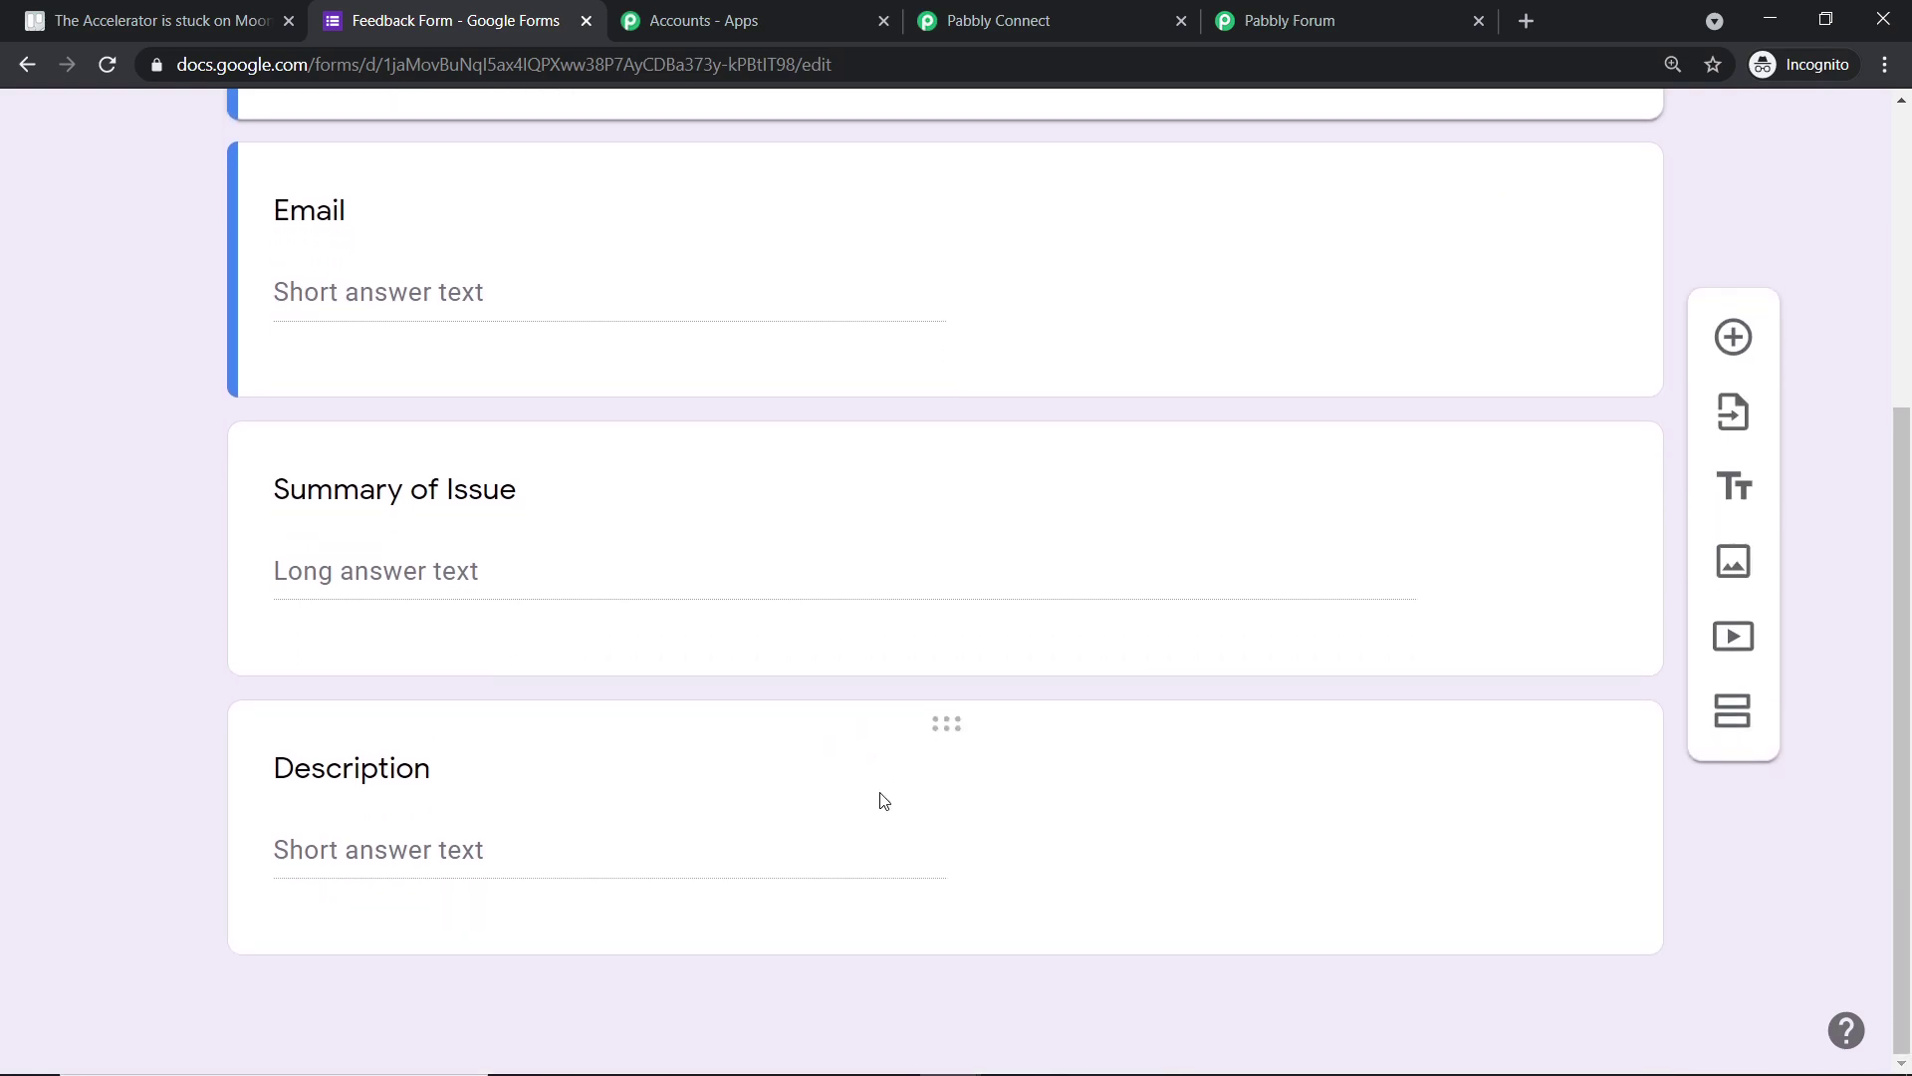
pyautogui.click(1217, 777)
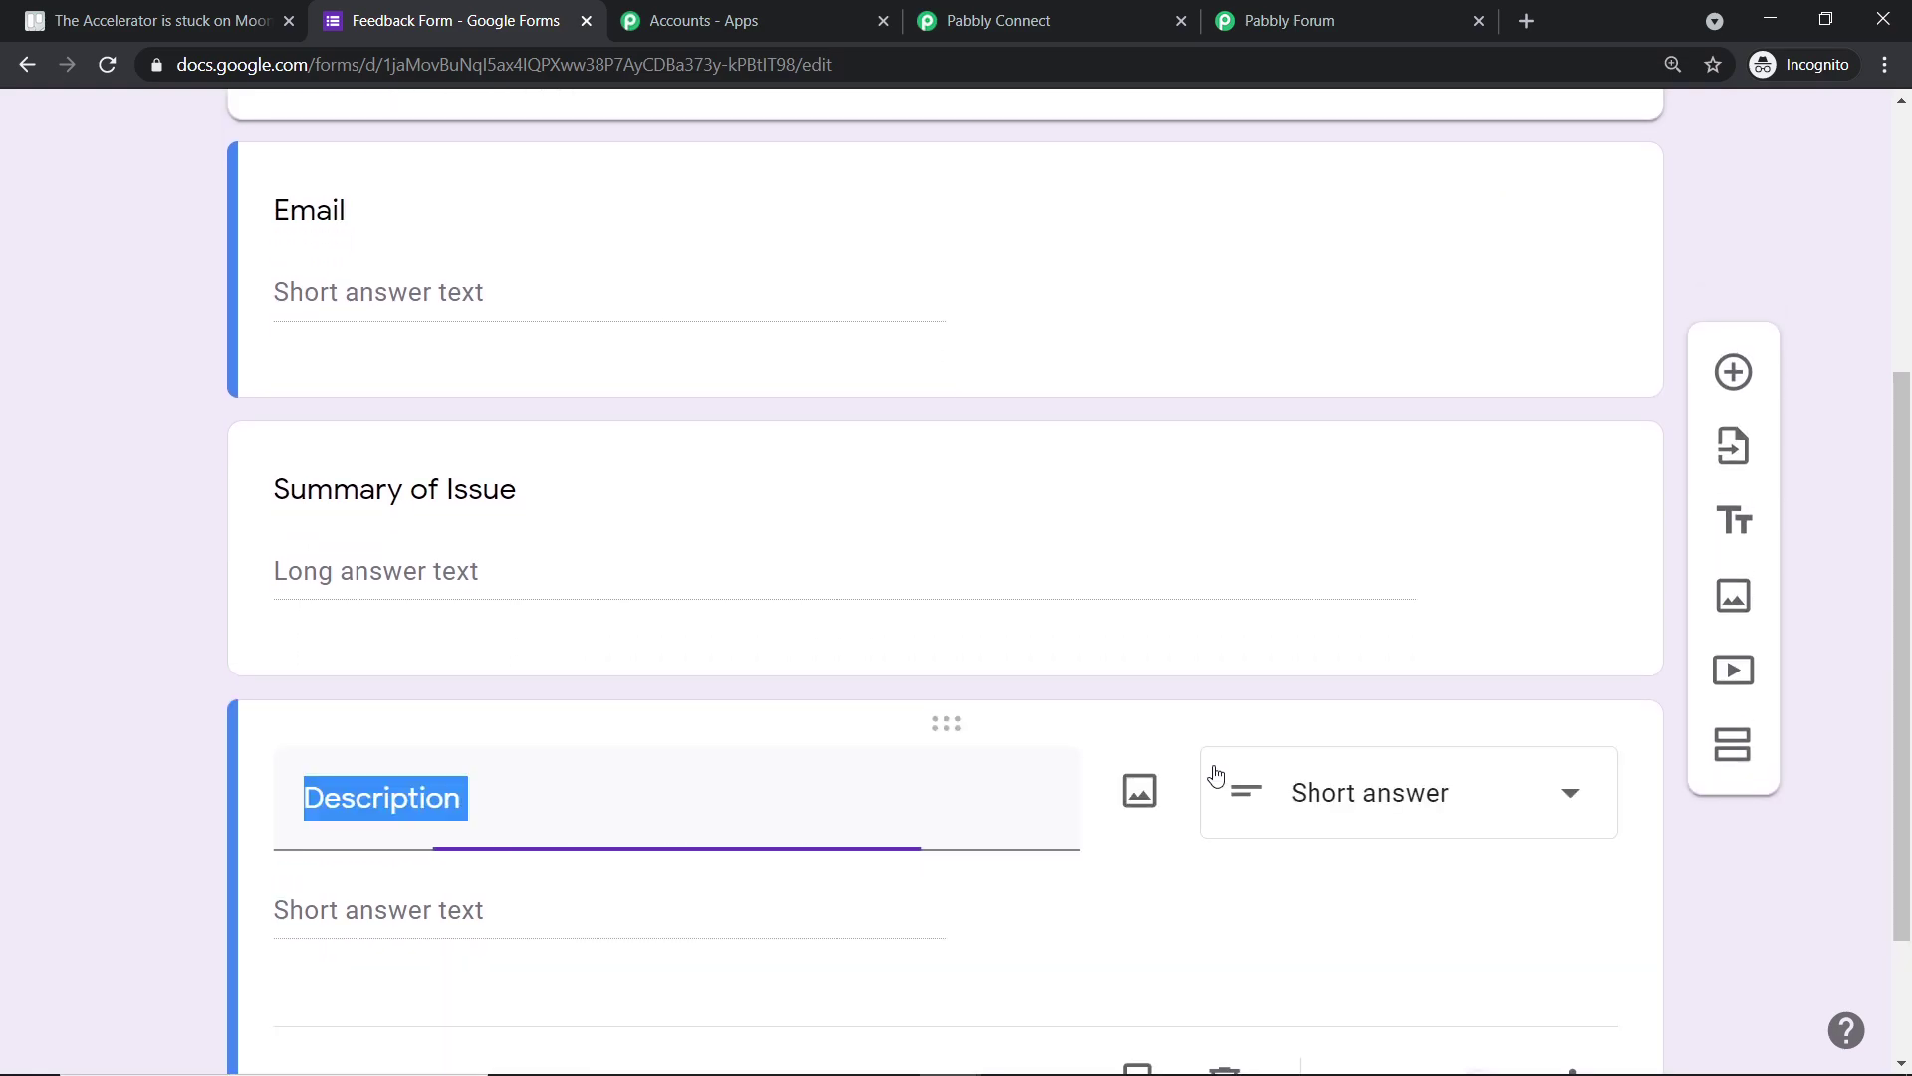
pyautogui.scroll(-2, 1434, 737)
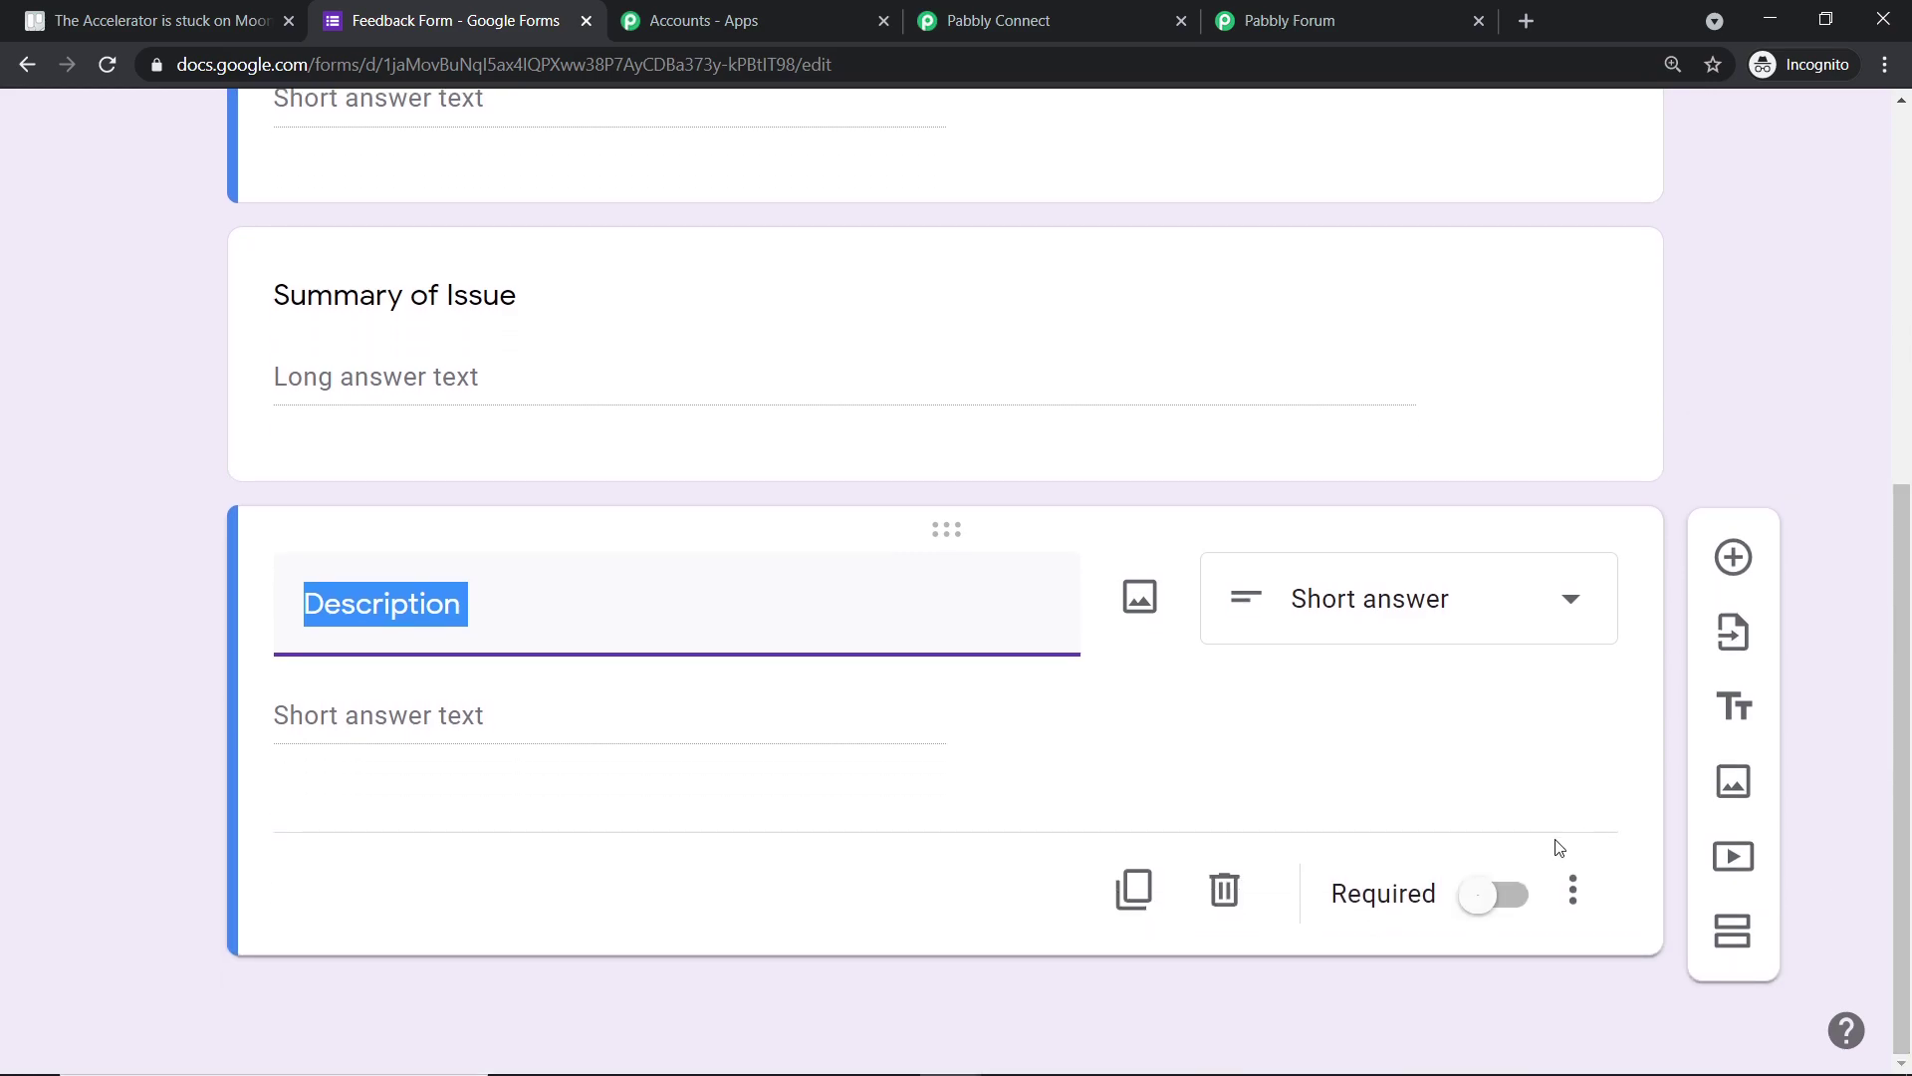
pyautogui.click(1516, 898)
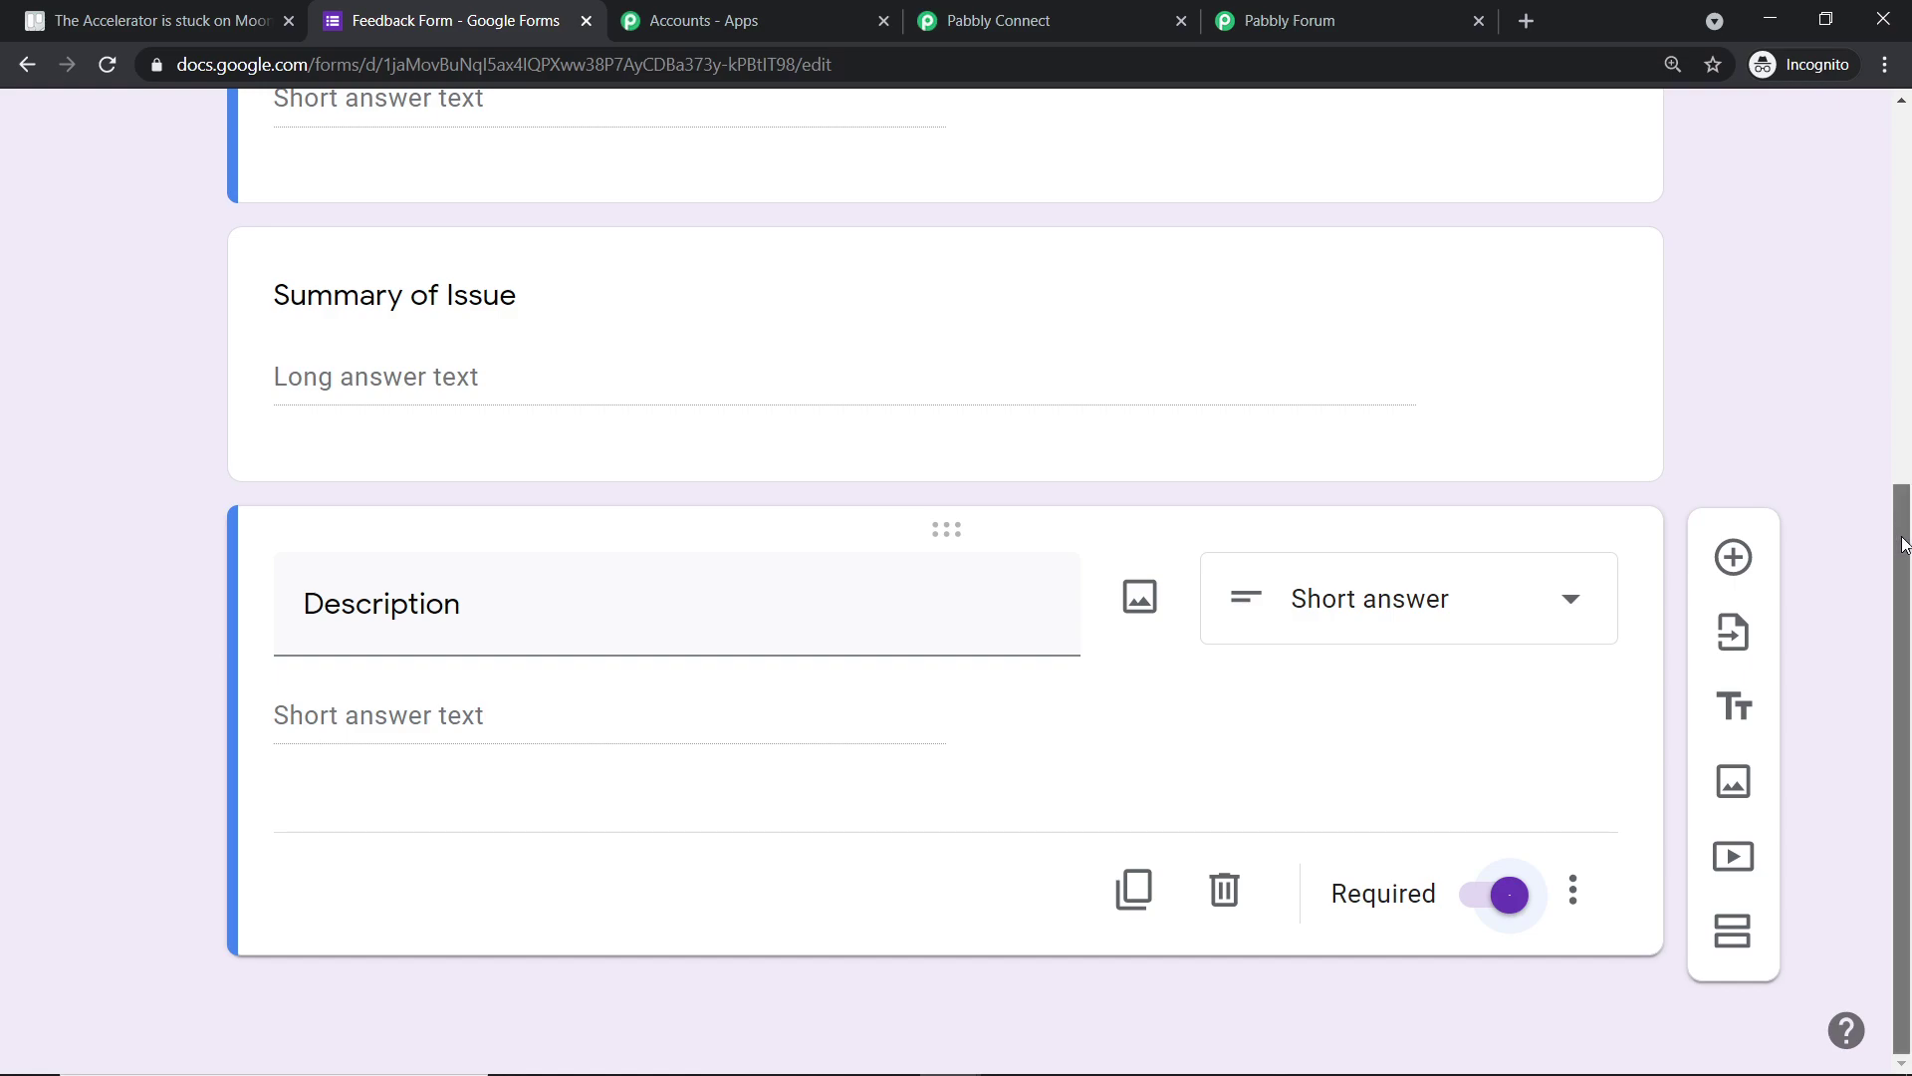
pyautogui.moveTo(1904, 544); pyautogui.dragTo(1857, 159)
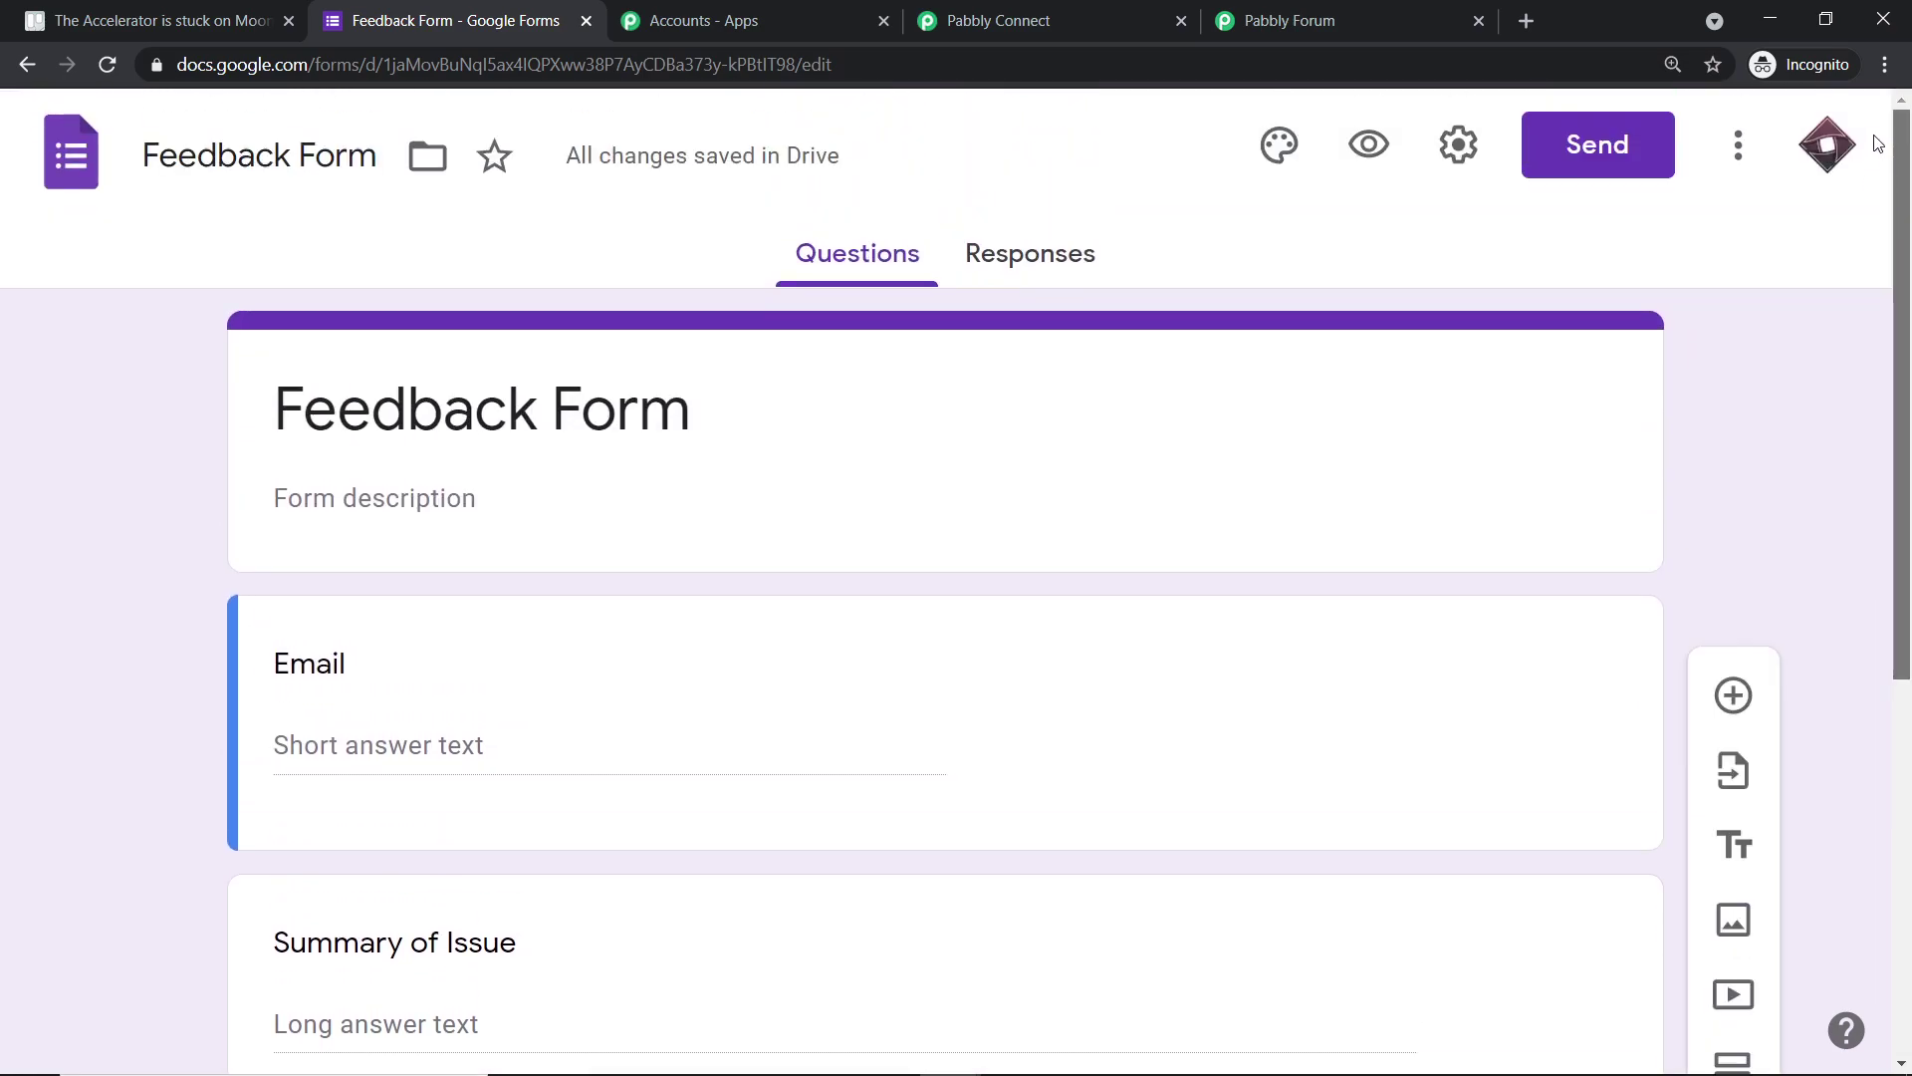
# - From the Responses view, link the form to a new Feedback Form (Responses) spreadsheet
pyautogui.click(1025, 253)
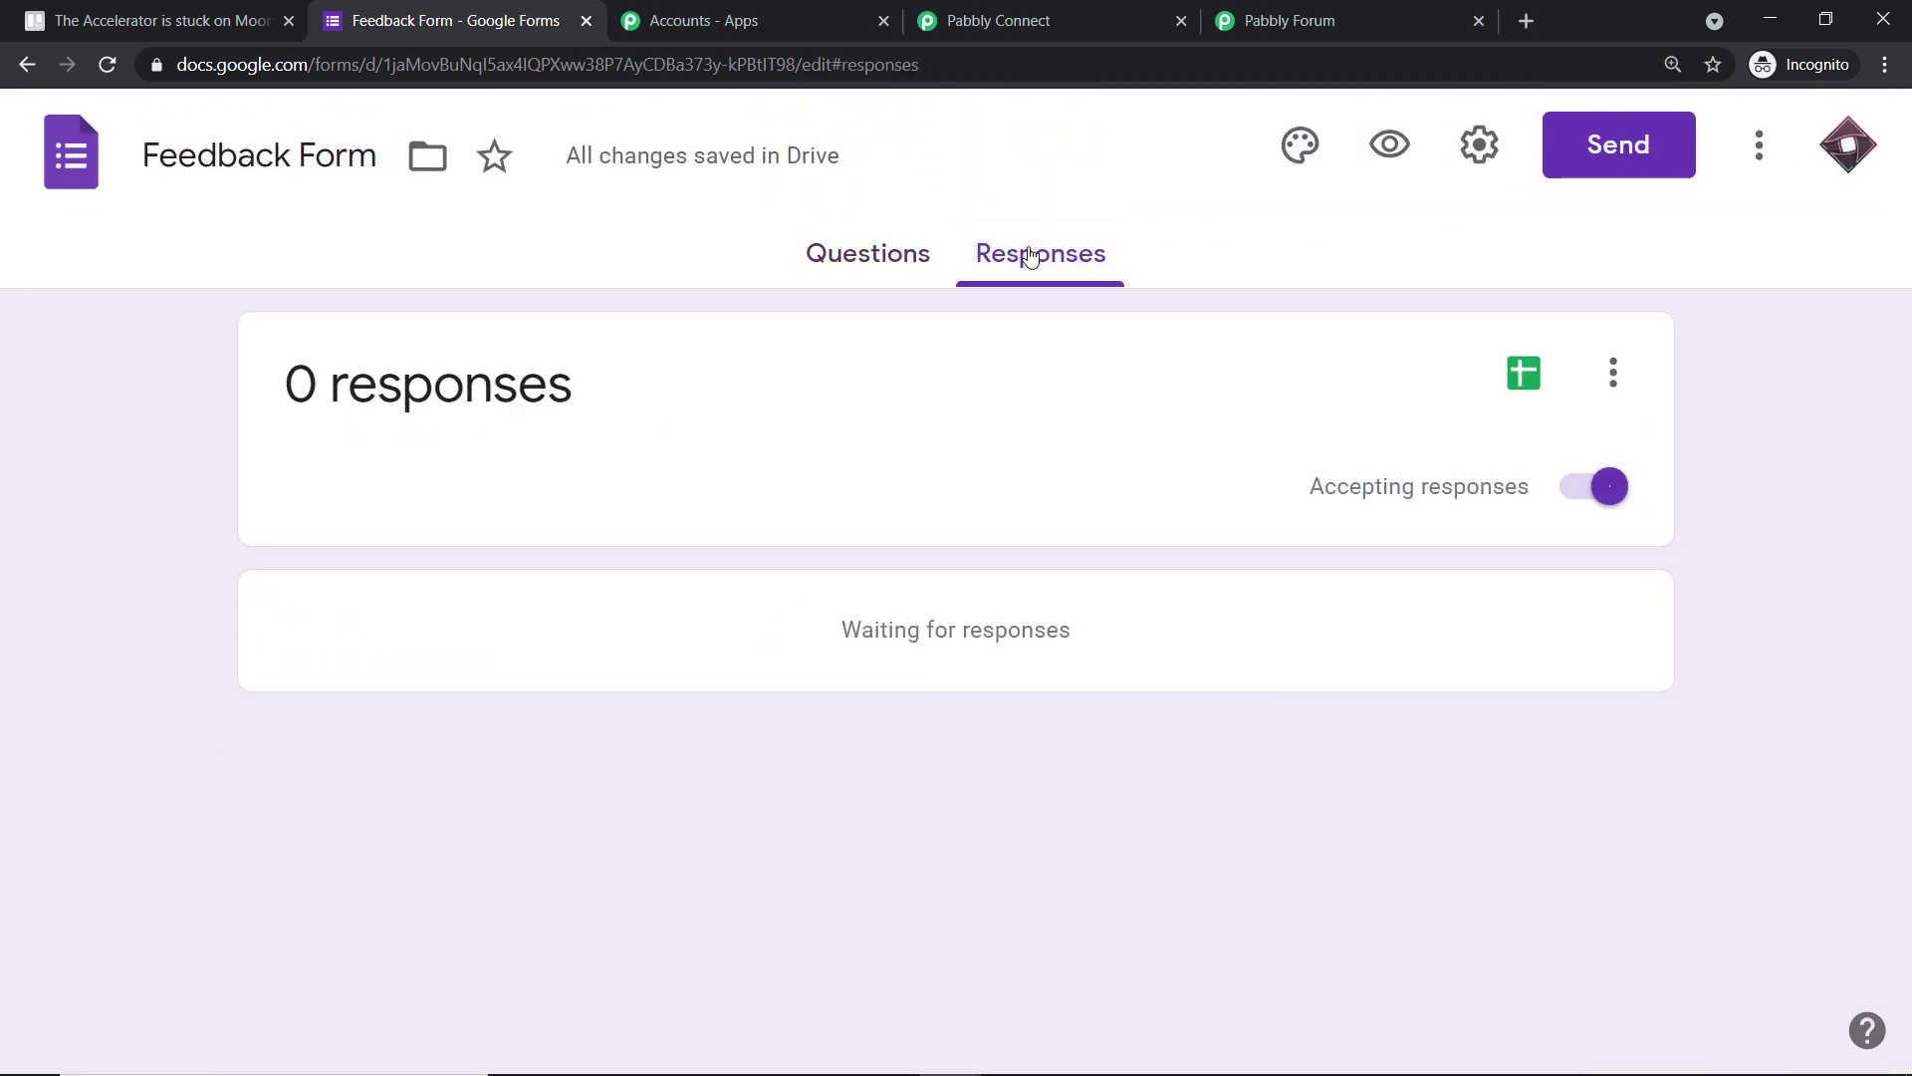
pyautogui.click(1524, 394)
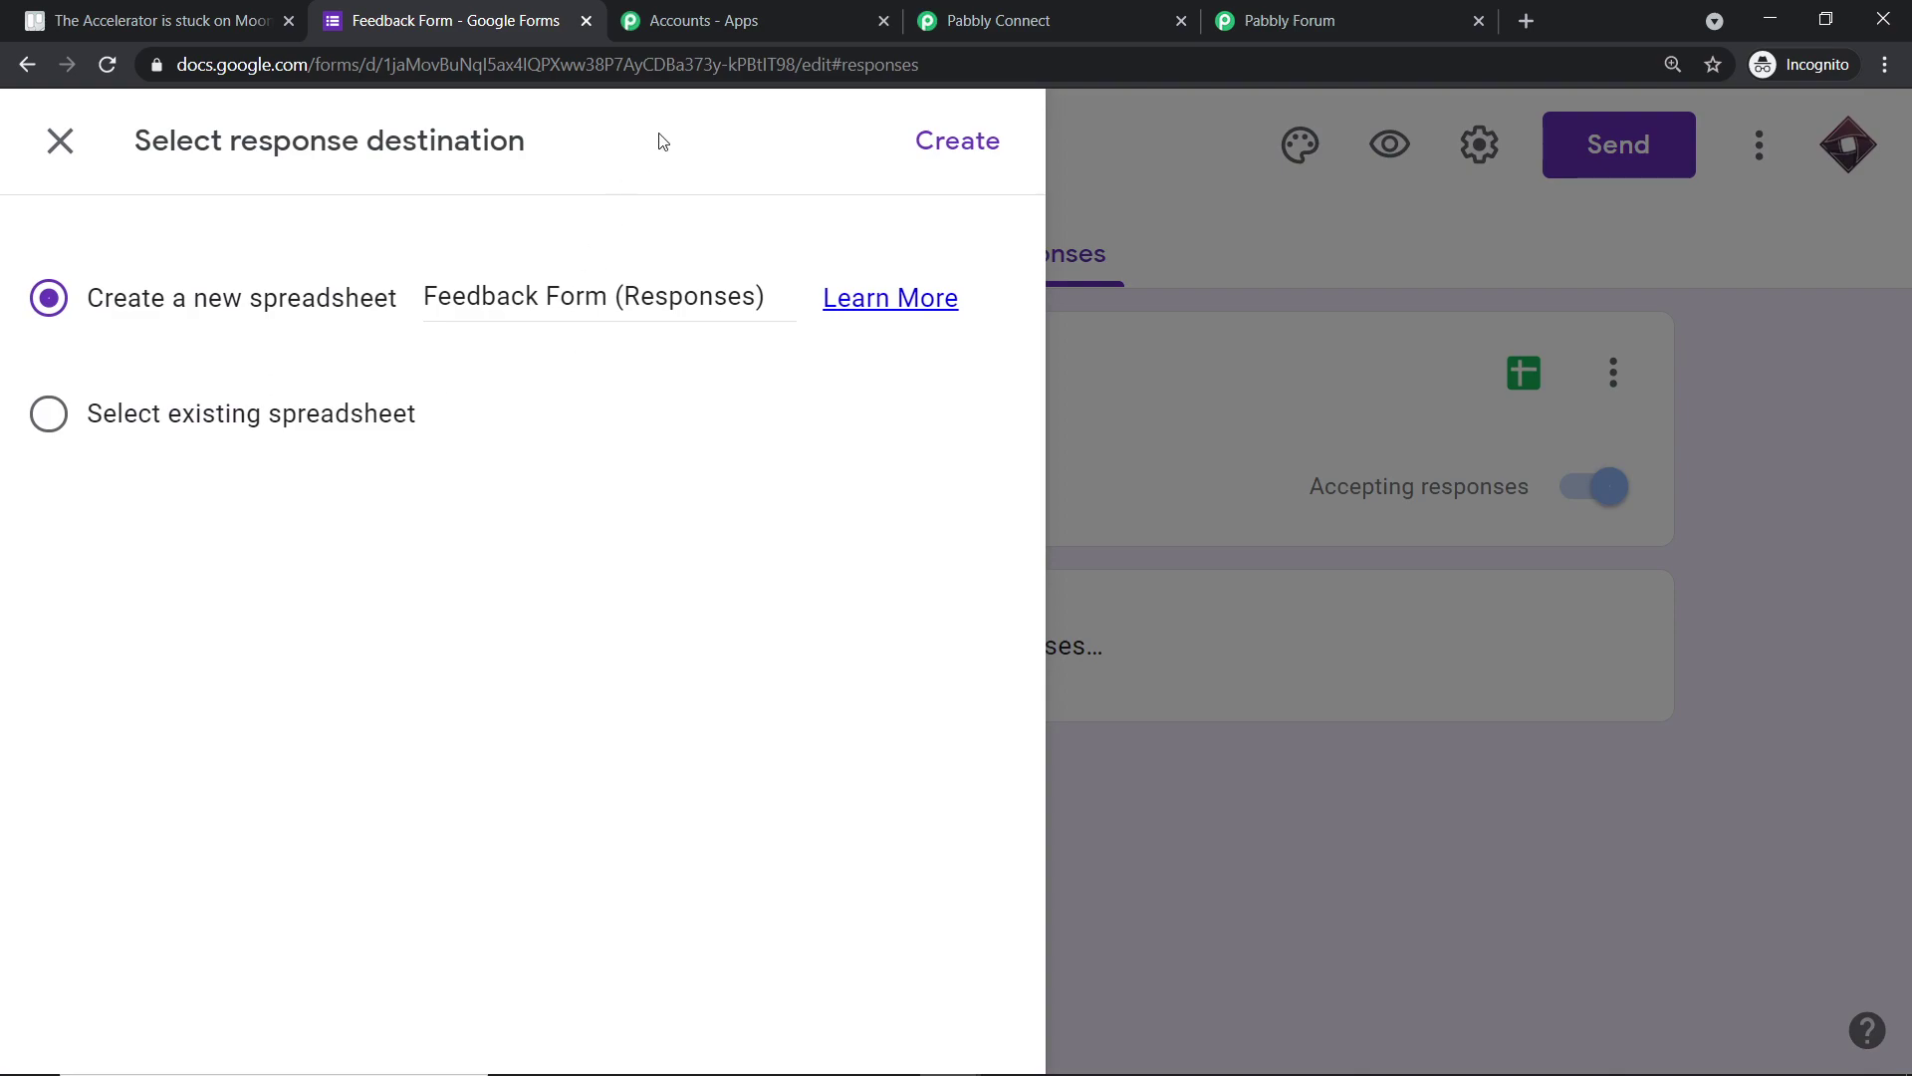
pyautogui.moveTo(87, 298); pyautogui.dragTo(247, 284)
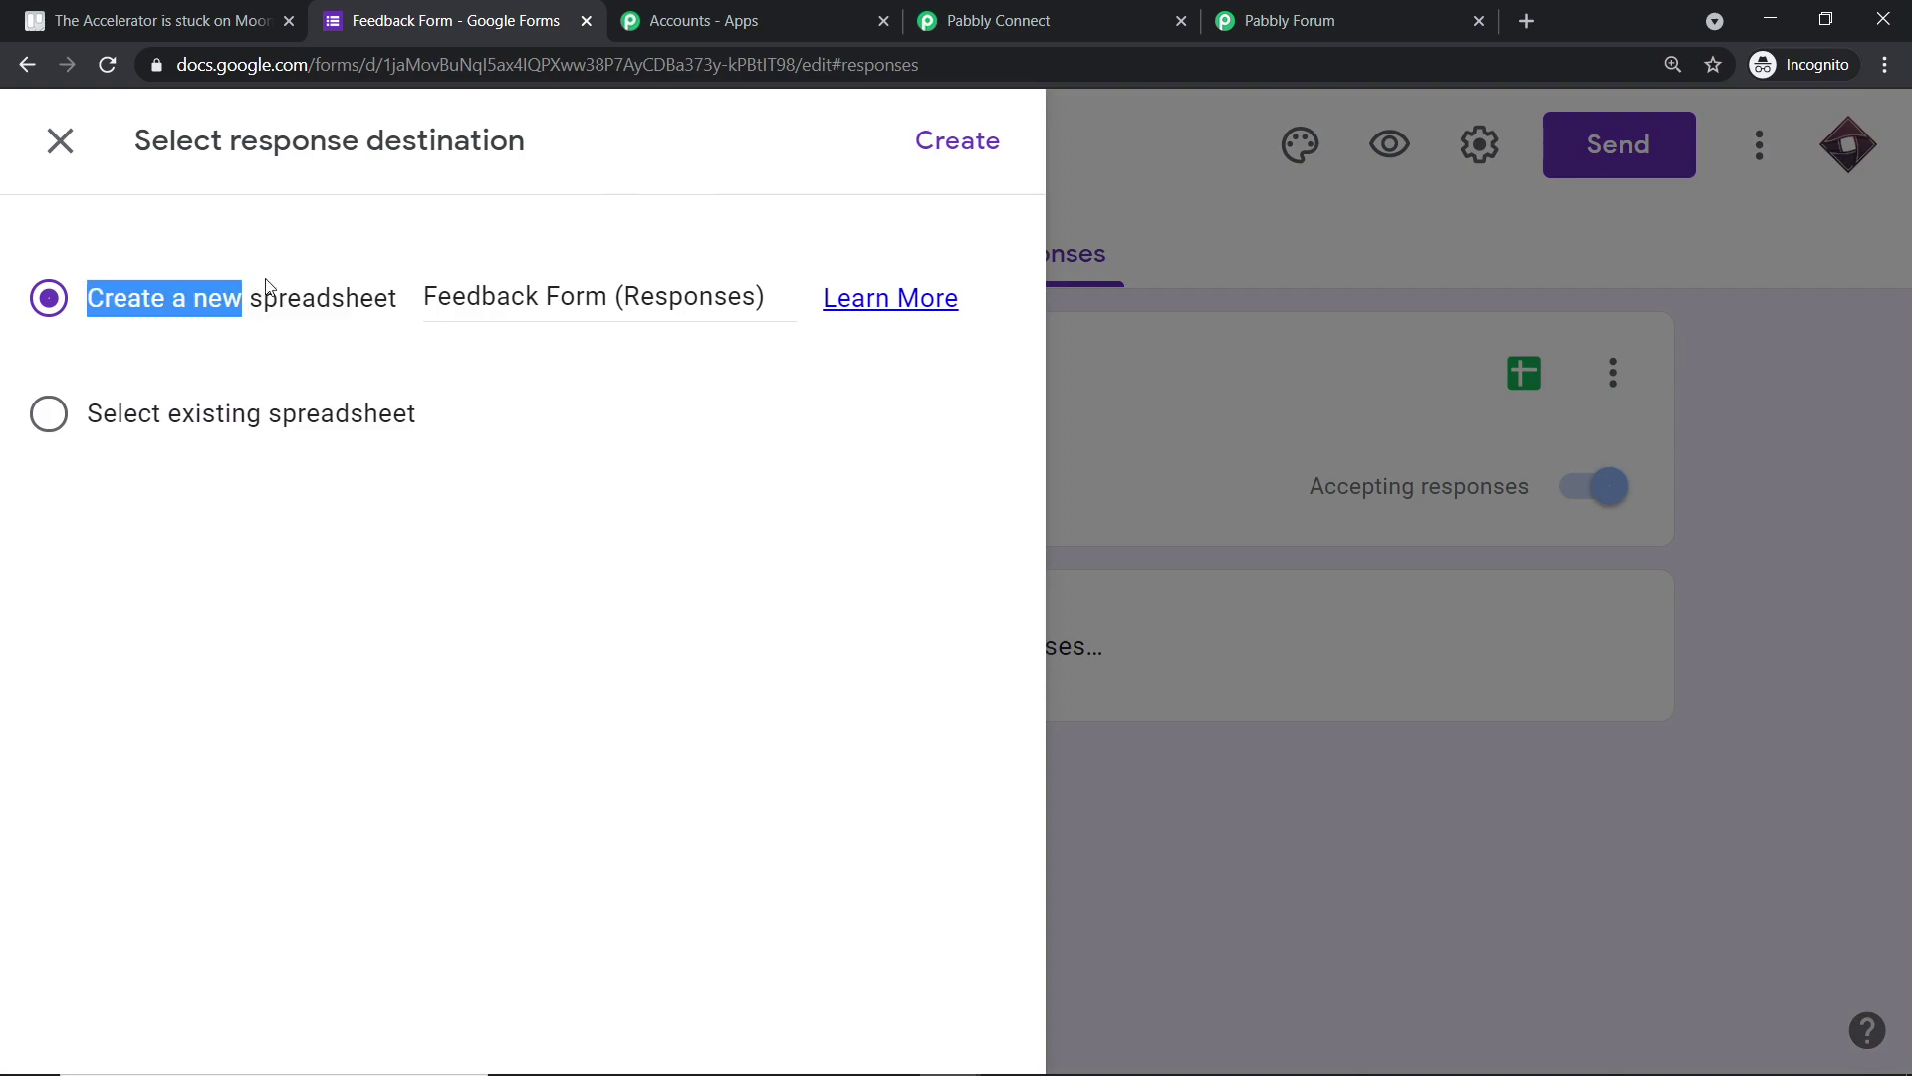
pyautogui.click(297, 271)
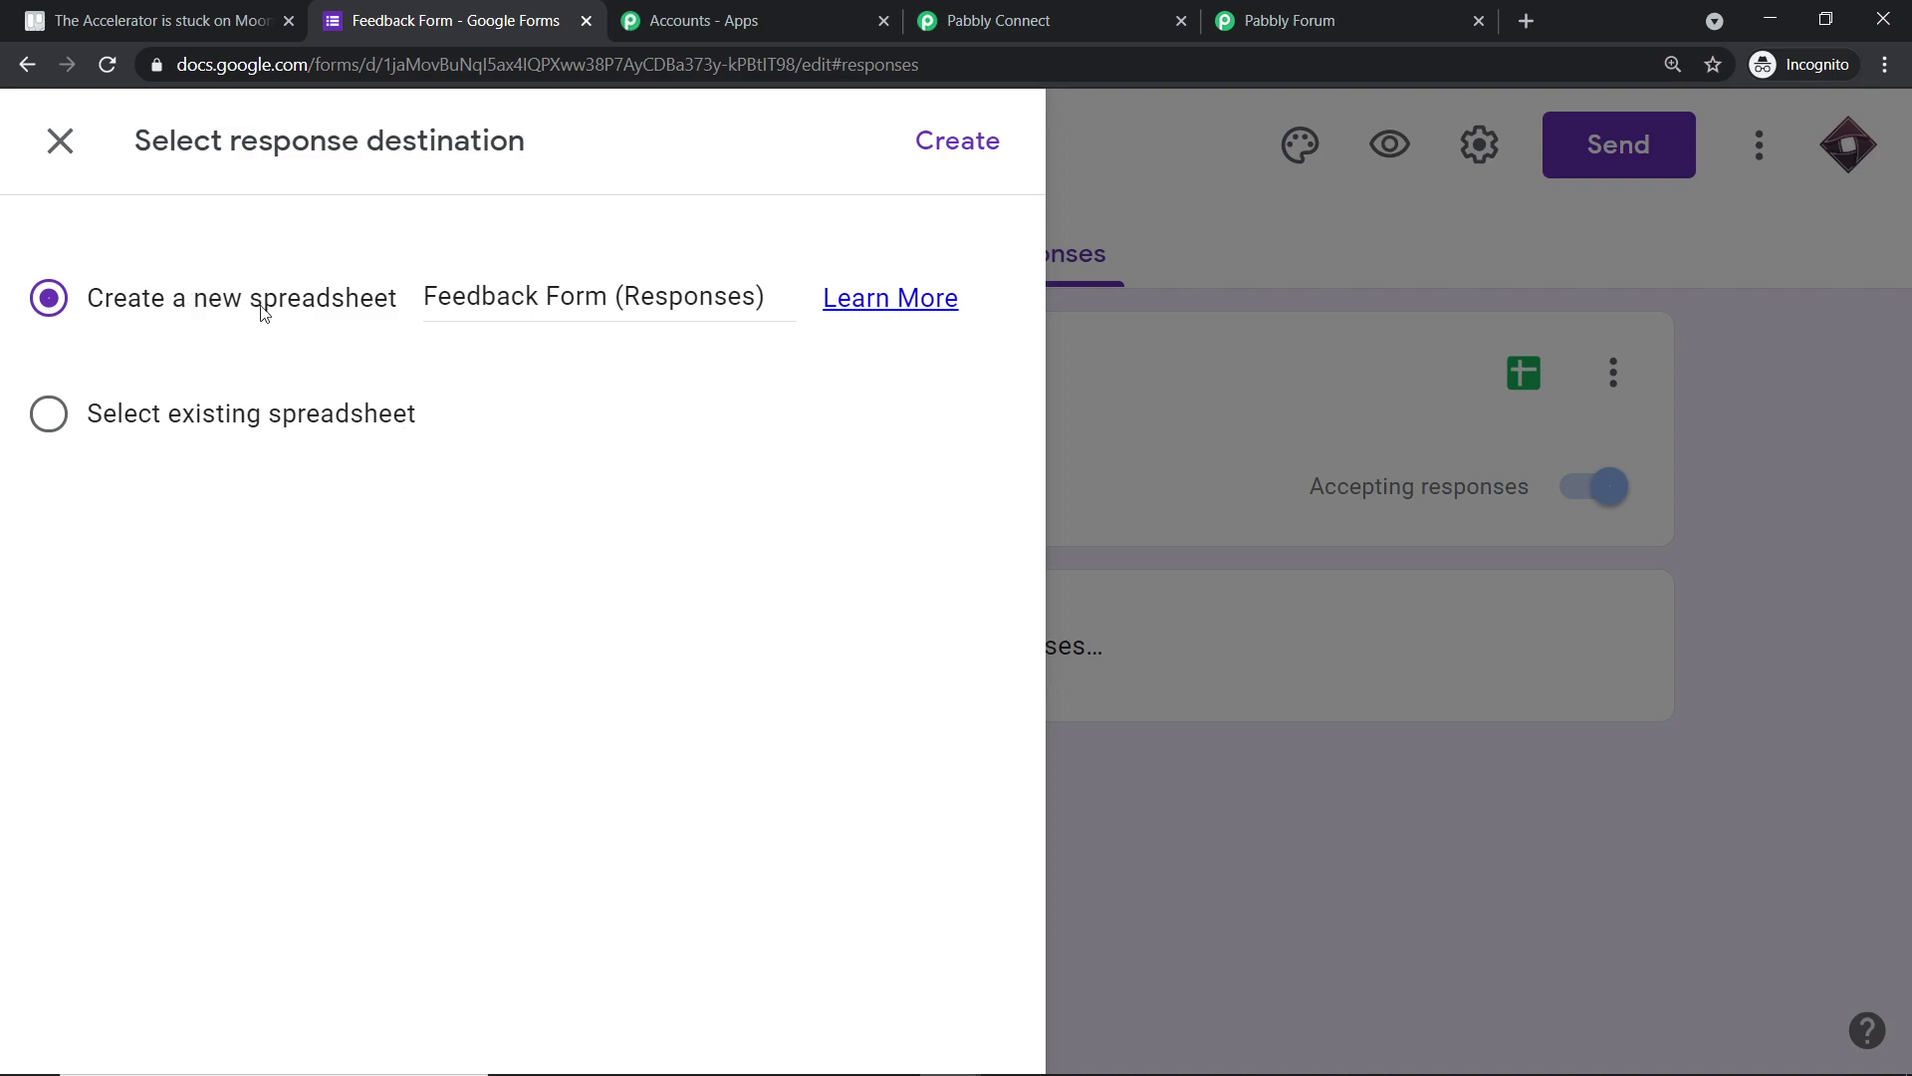
pyautogui.click(949, 142)
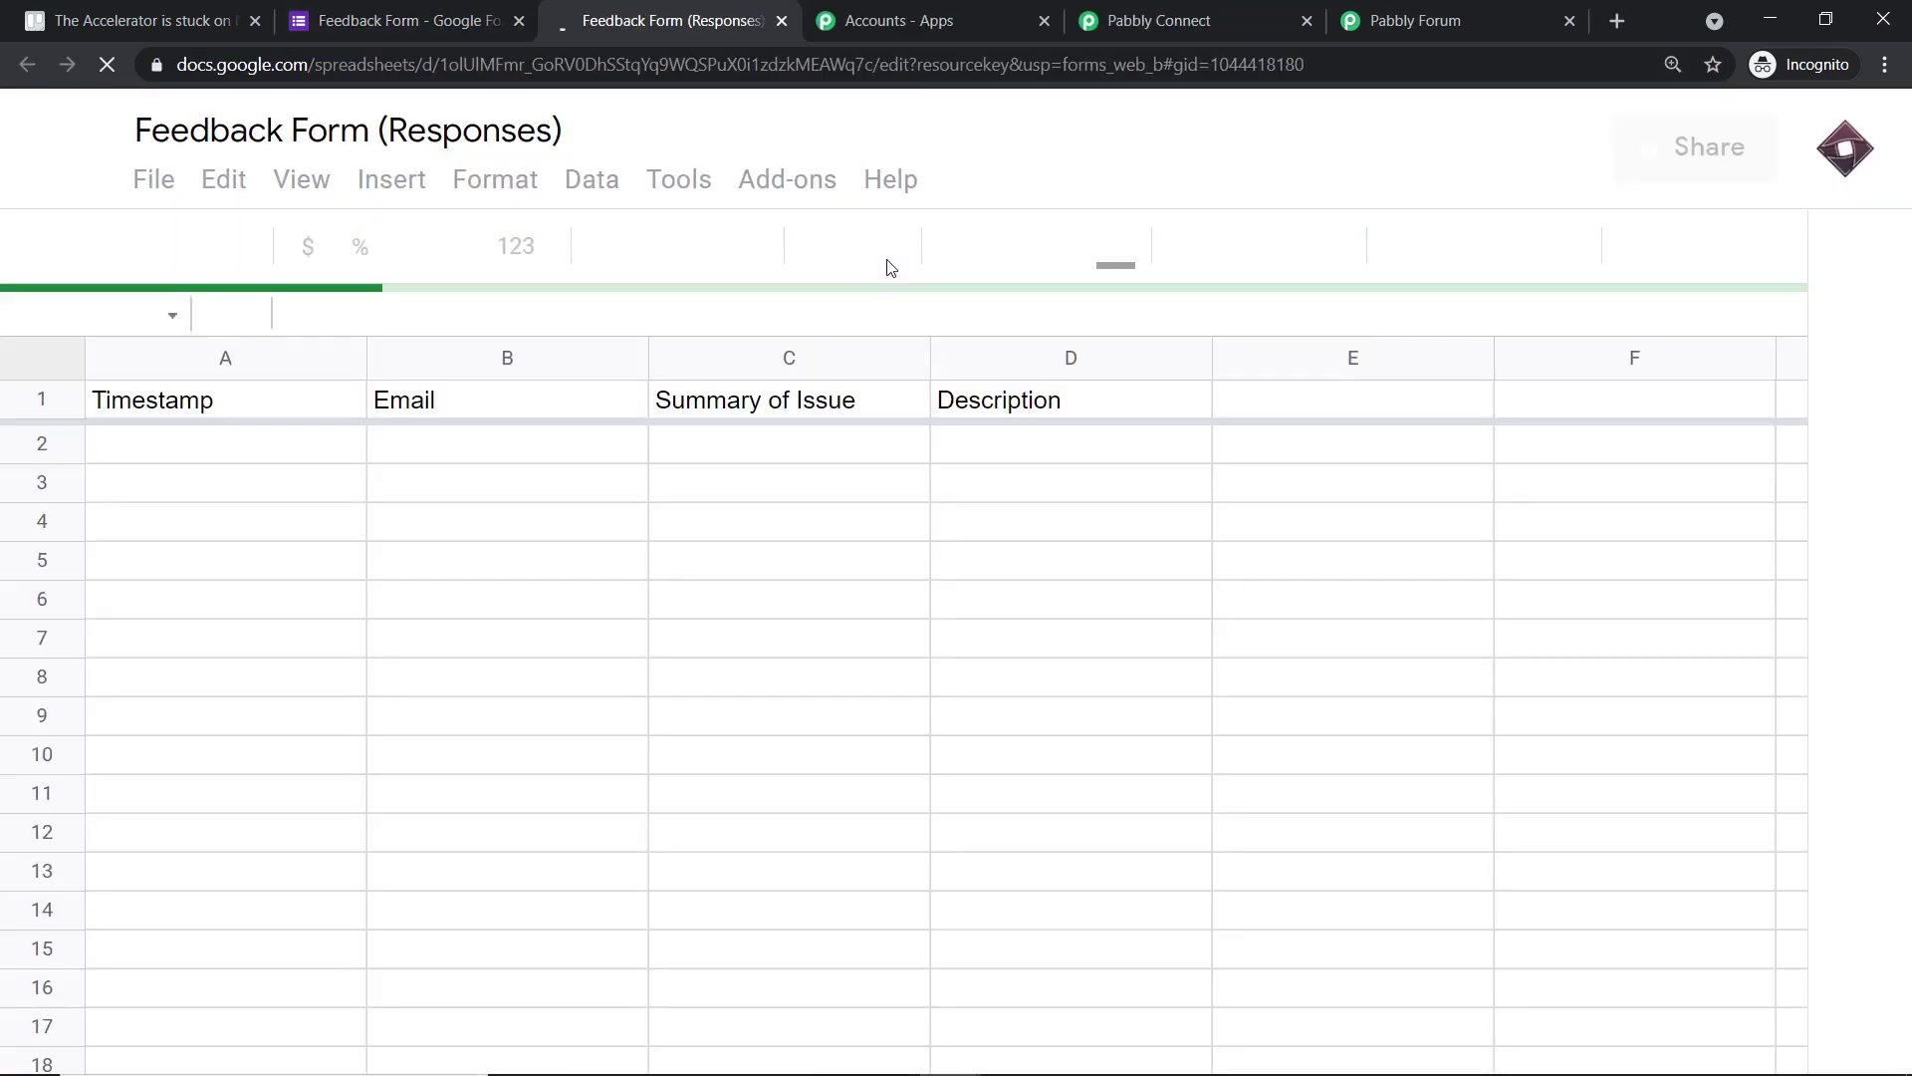
# - Review the form's questions, then open the Feedback Form (Responses) spreadsheet
pyautogui.click(422, 12)
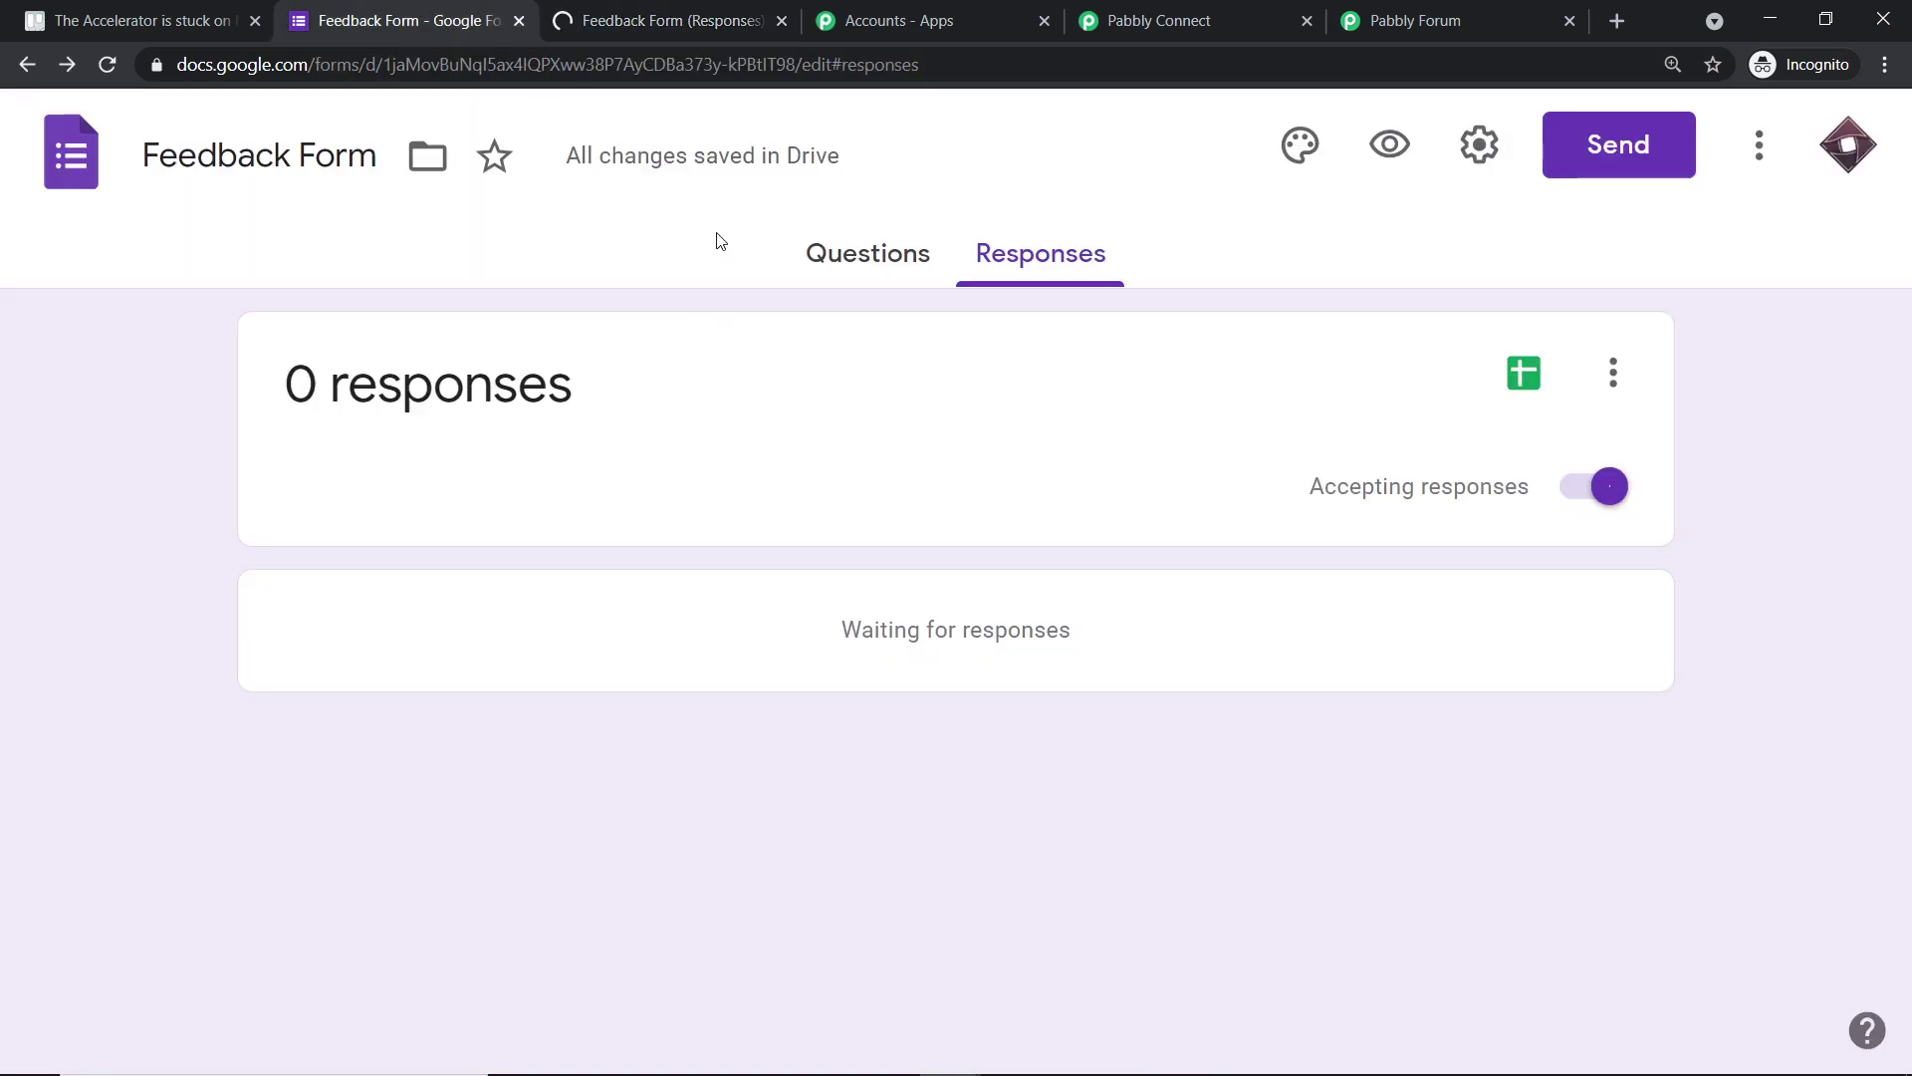
pyautogui.click(856, 254)
pyautogui.scroll(-3, 612, 345)
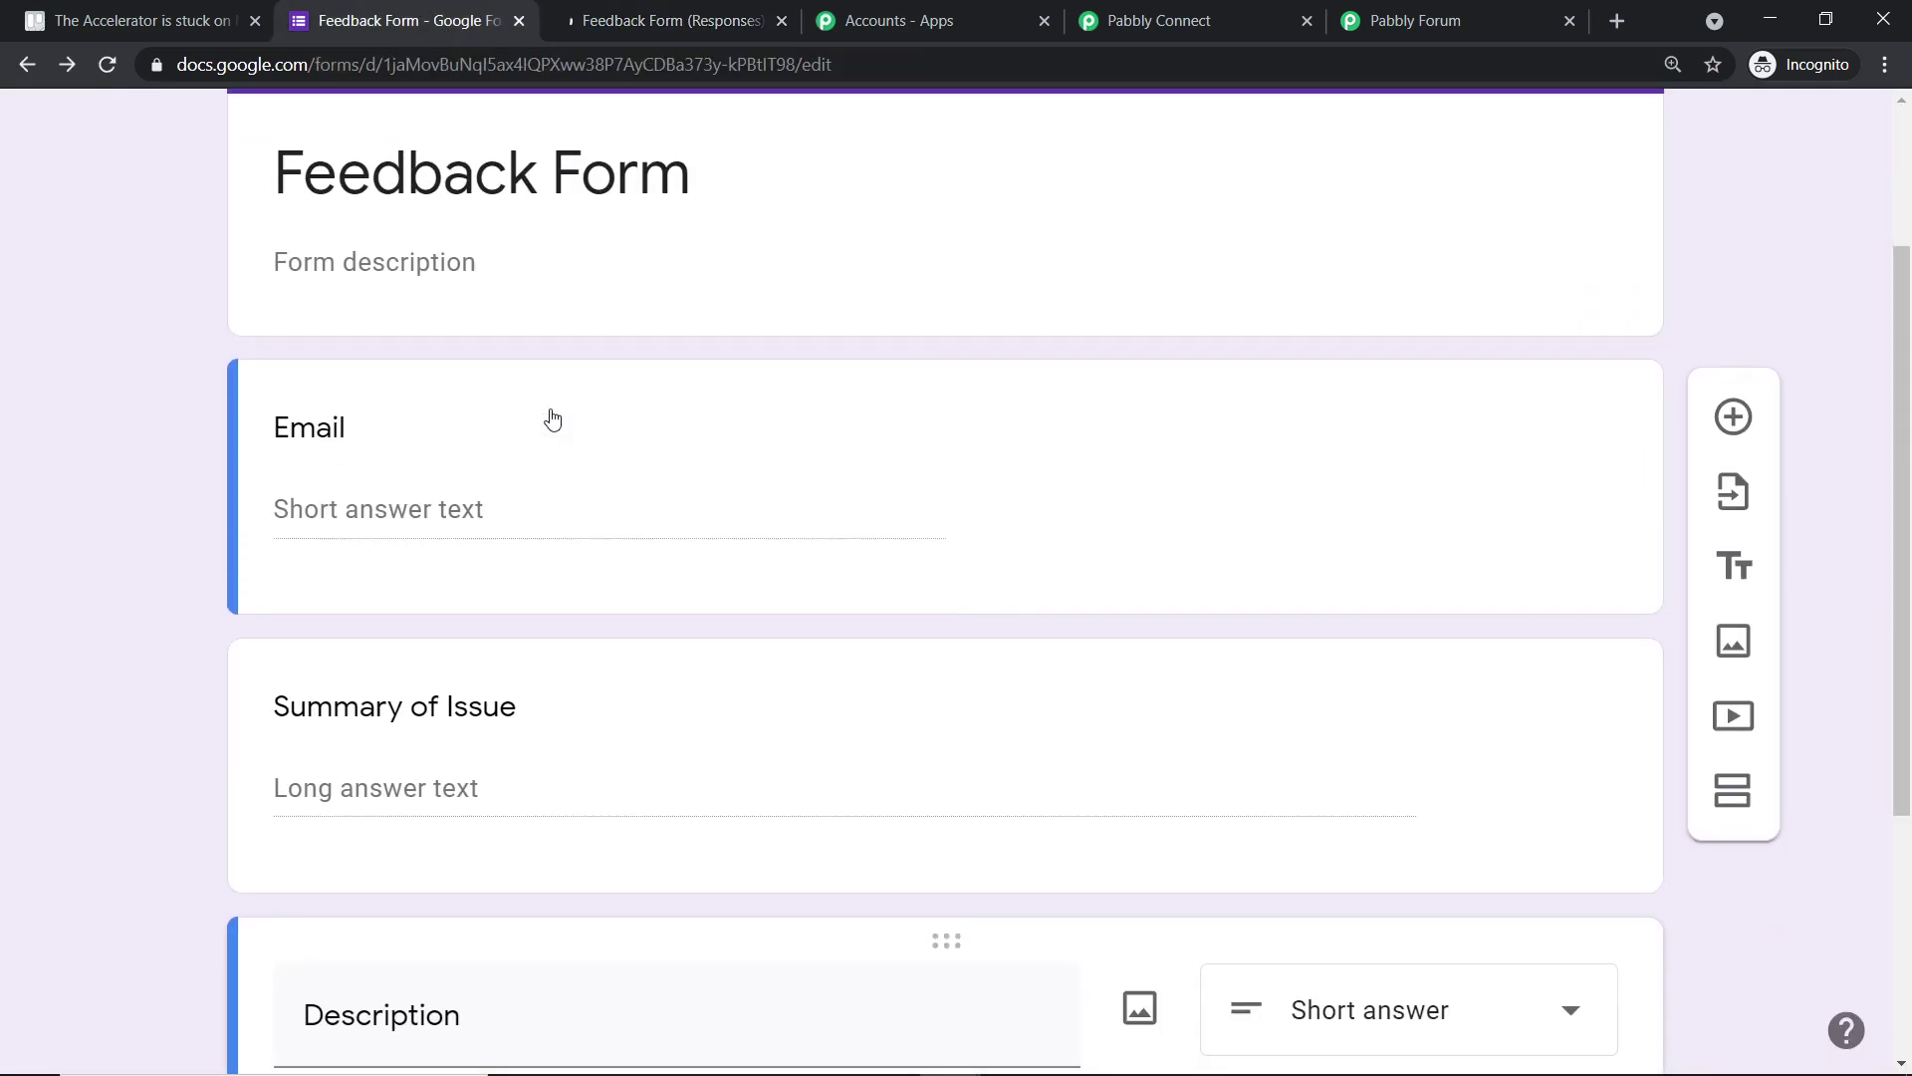
pyautogui.scroll(-3, 294, 538)
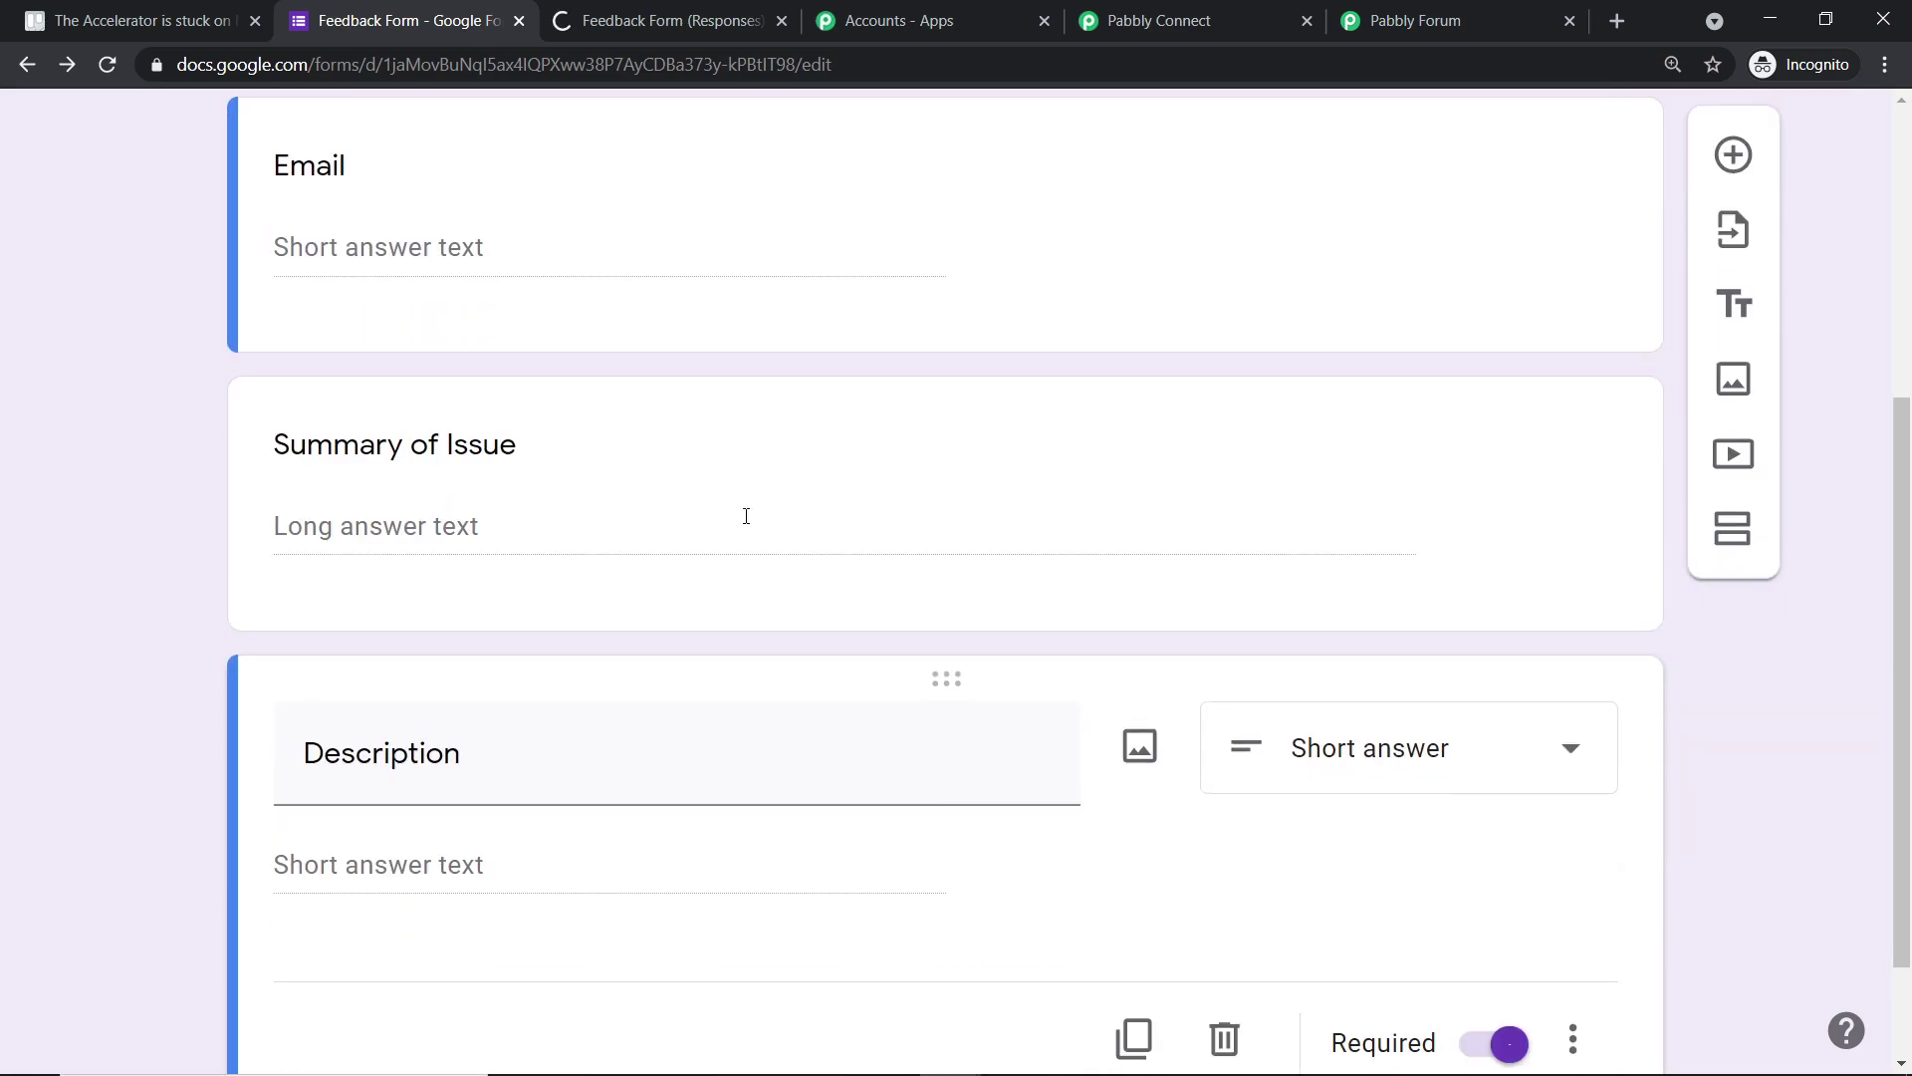
pyautogui.click(757, 20)
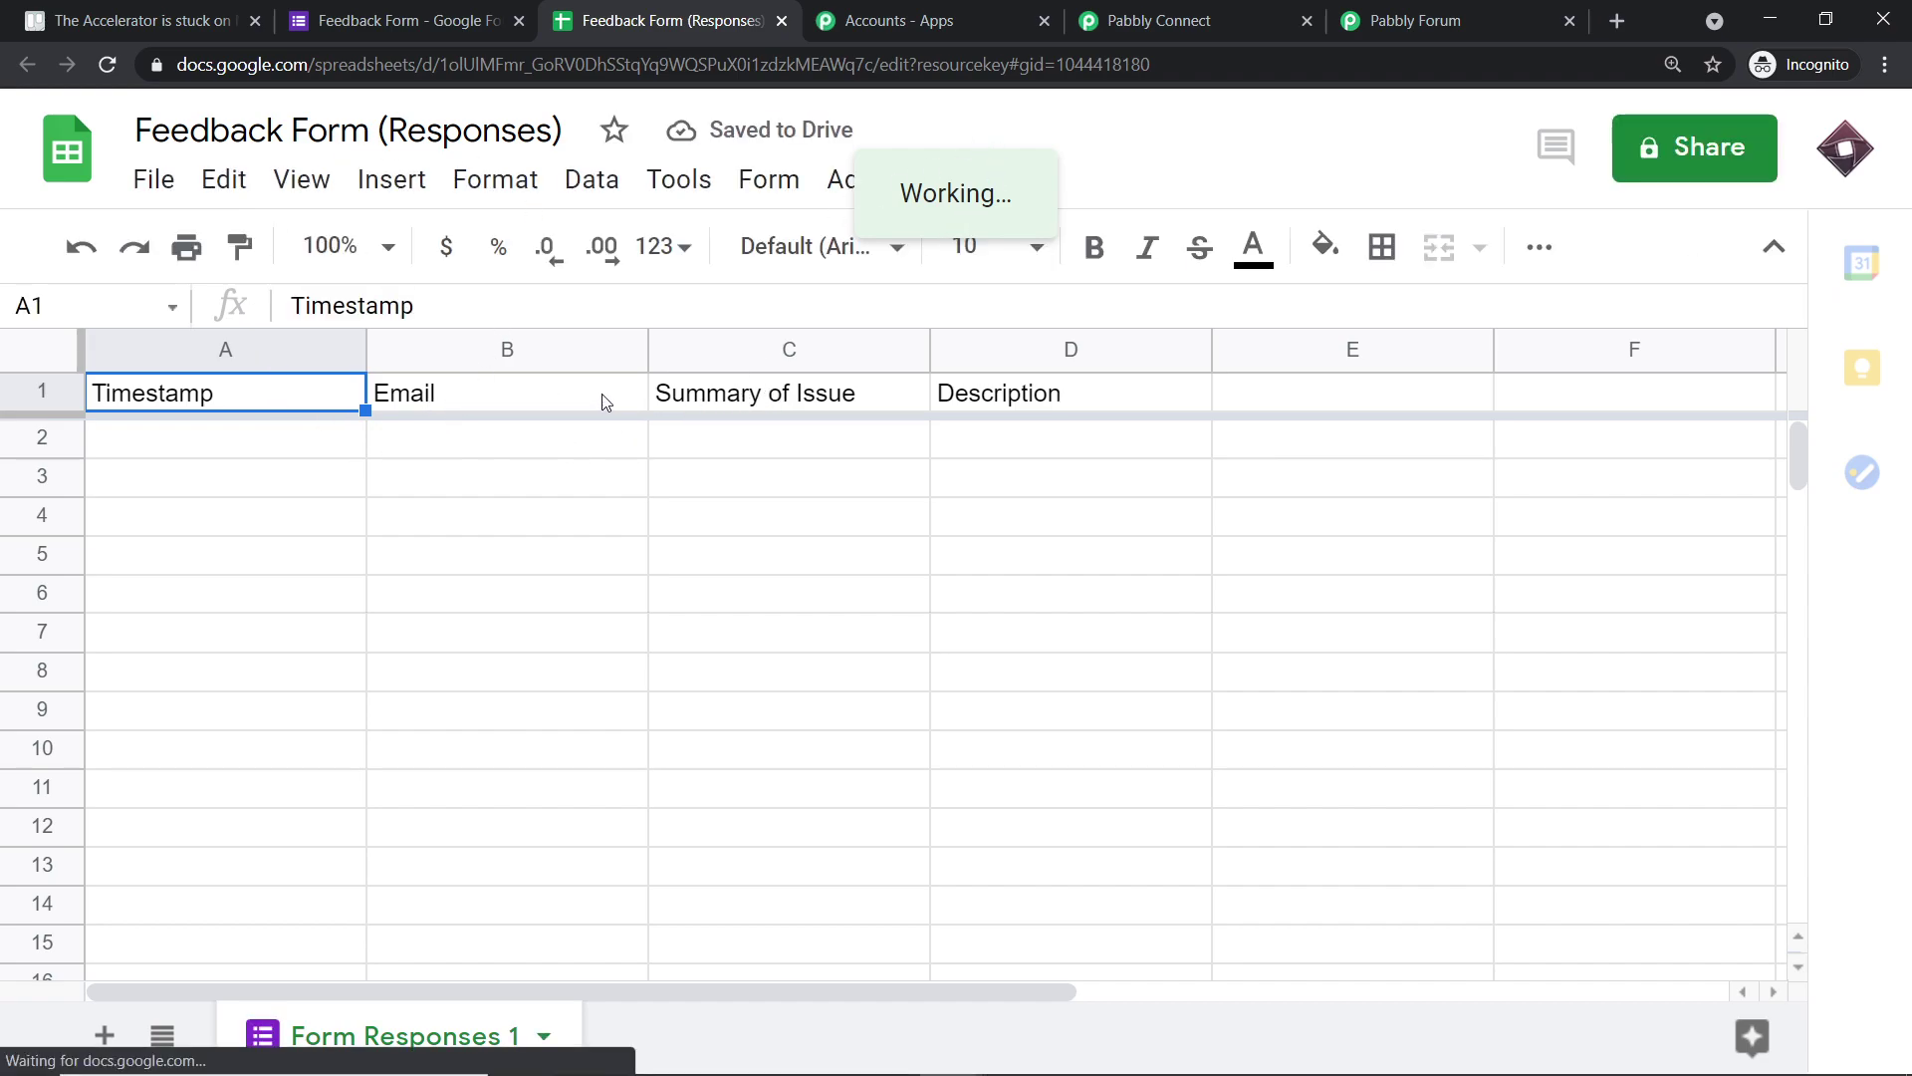
# - Check the Email, Summary of Issue and Description headers in cells B1–D1
pyautogui.click(555, 405)
pyautogui.click(786, 403)
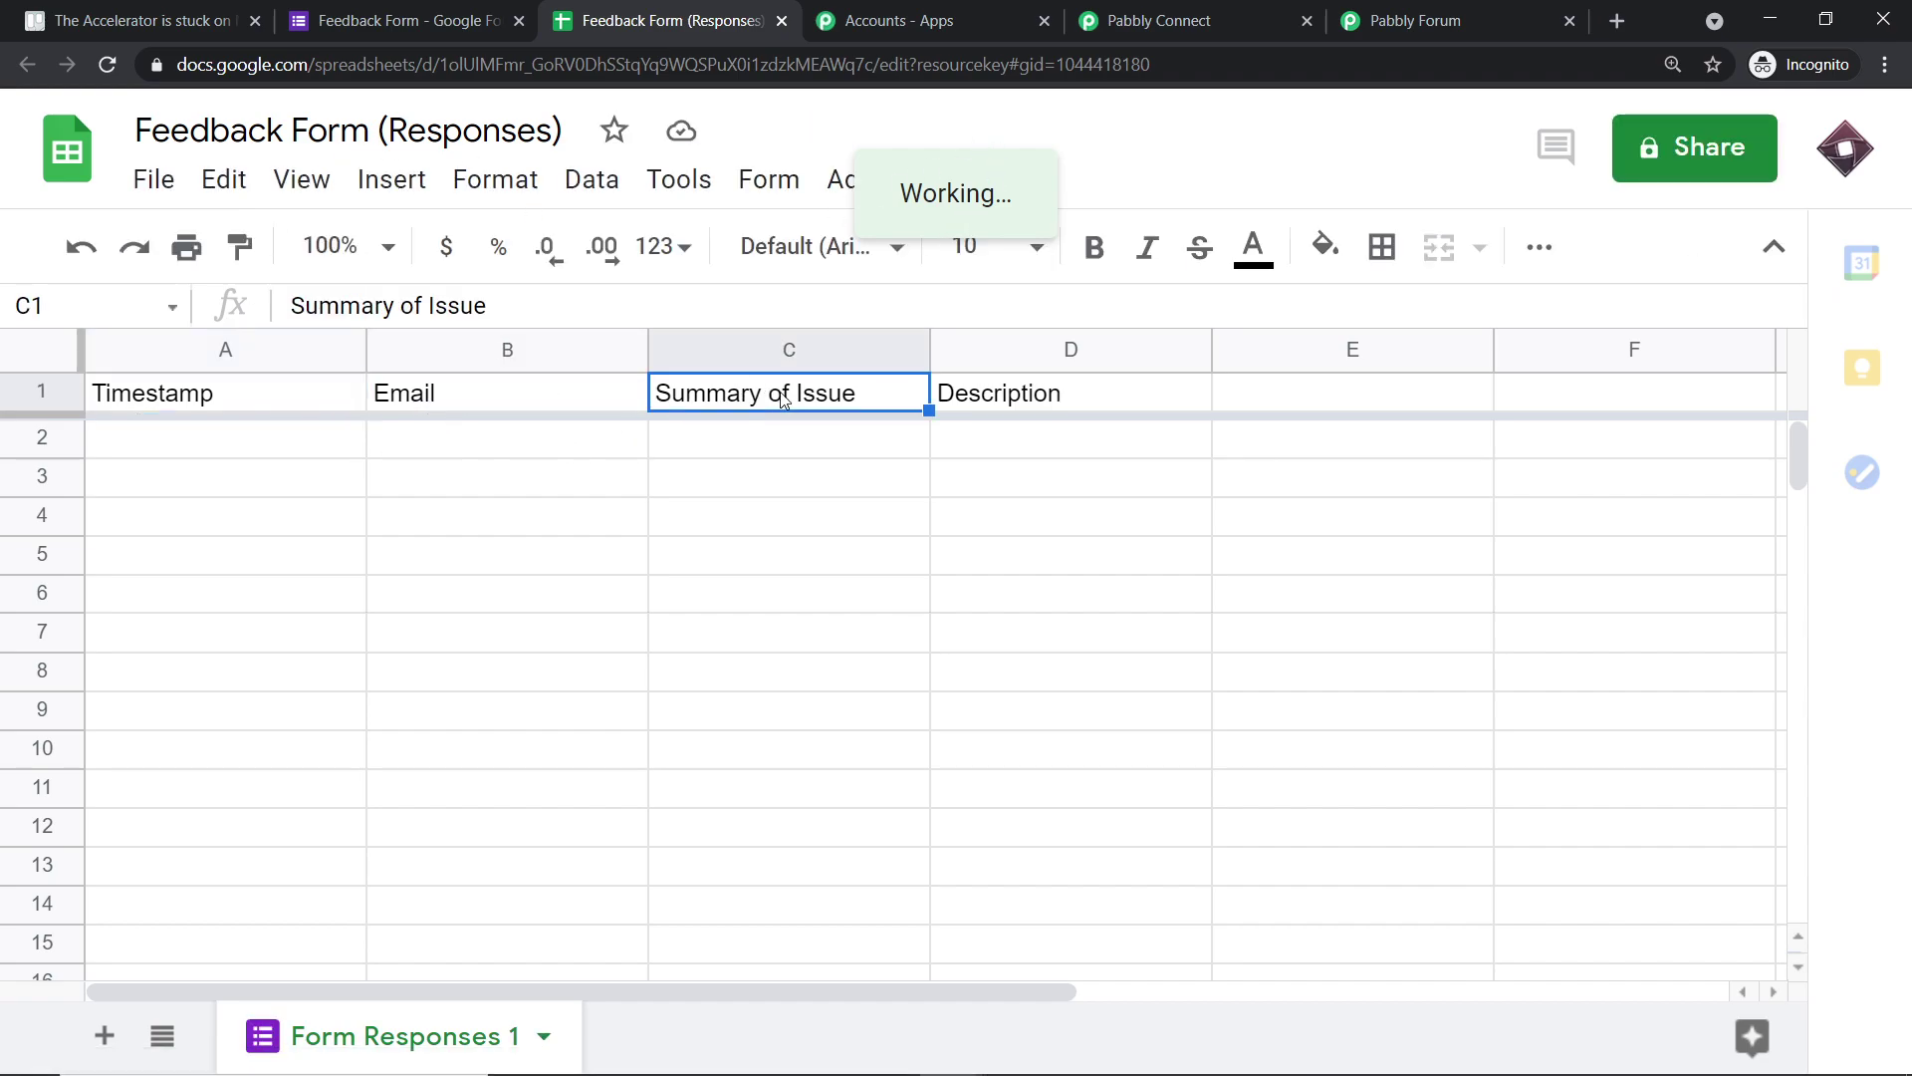
pyautogui.click(1072, 396)
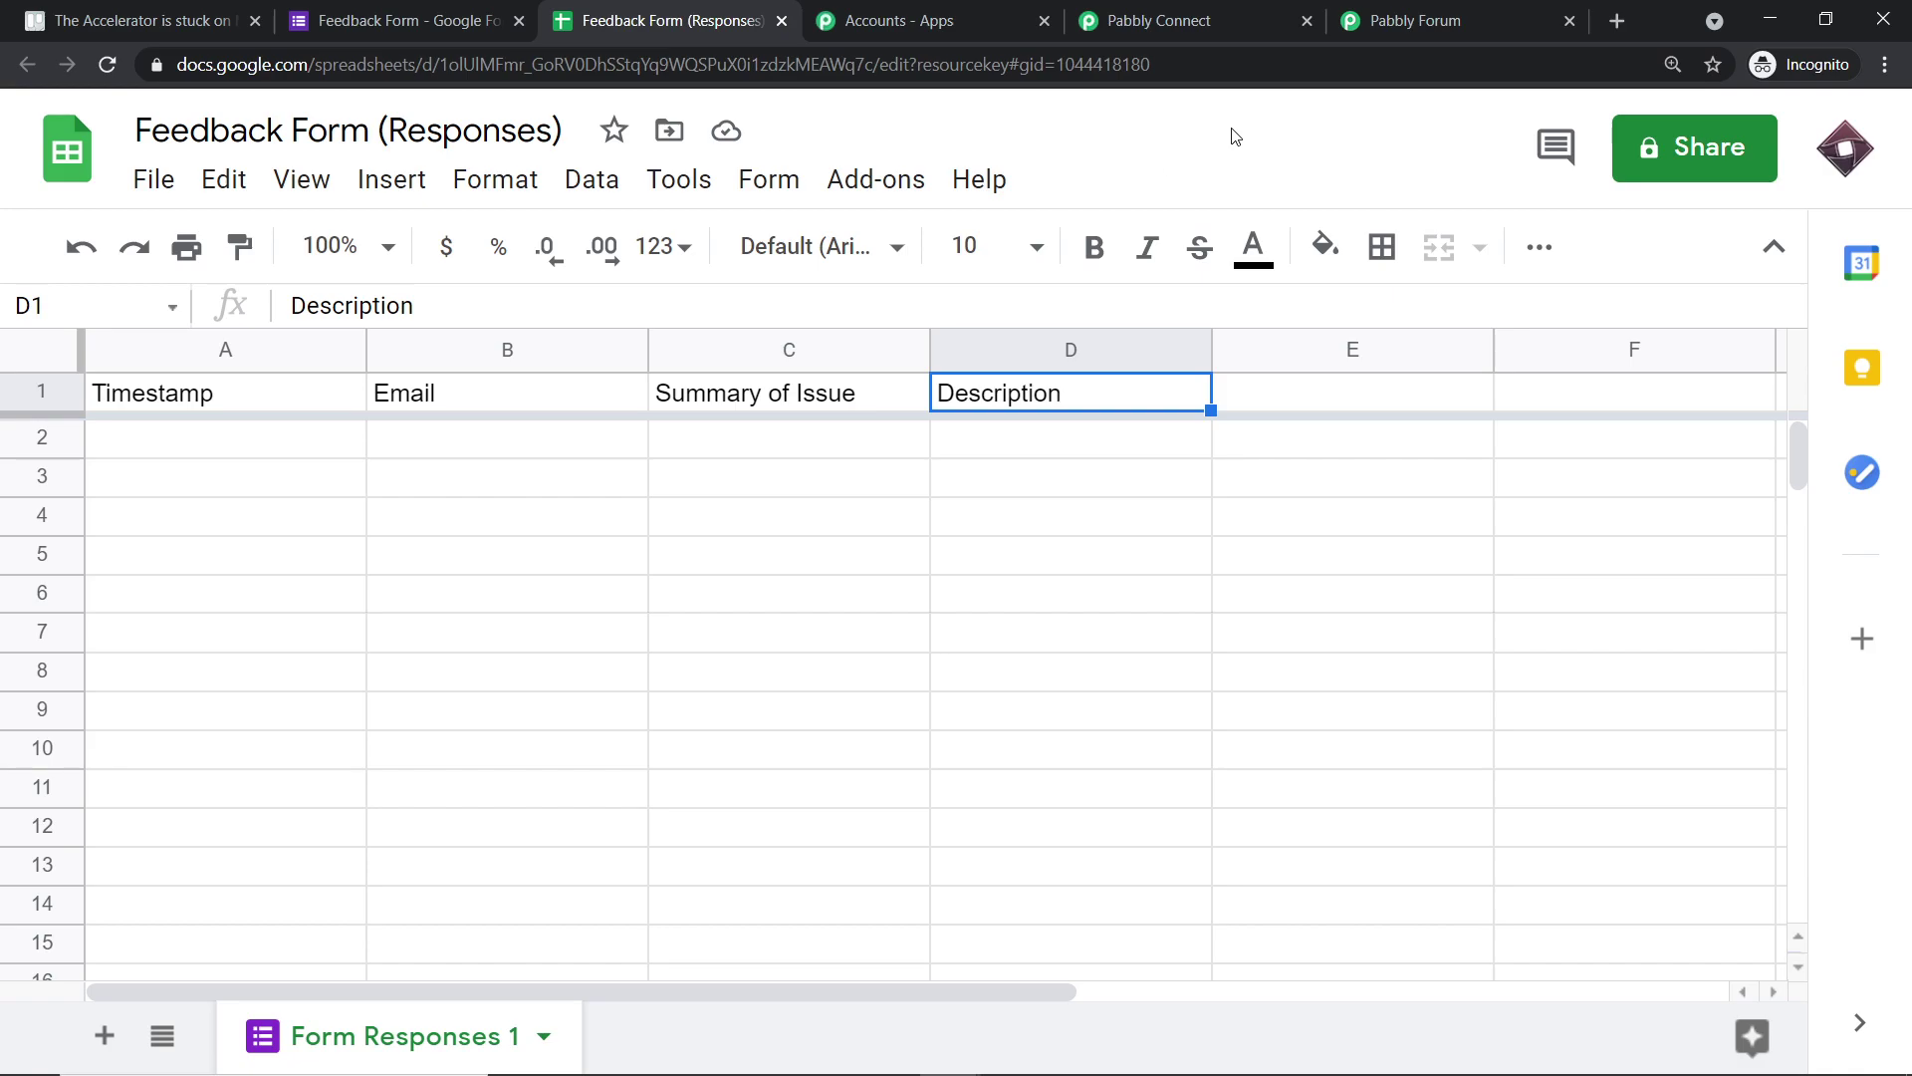
# - Open the add-on marketplace through Add-ons > Get add-ons
pyautogui.click(862, 180)
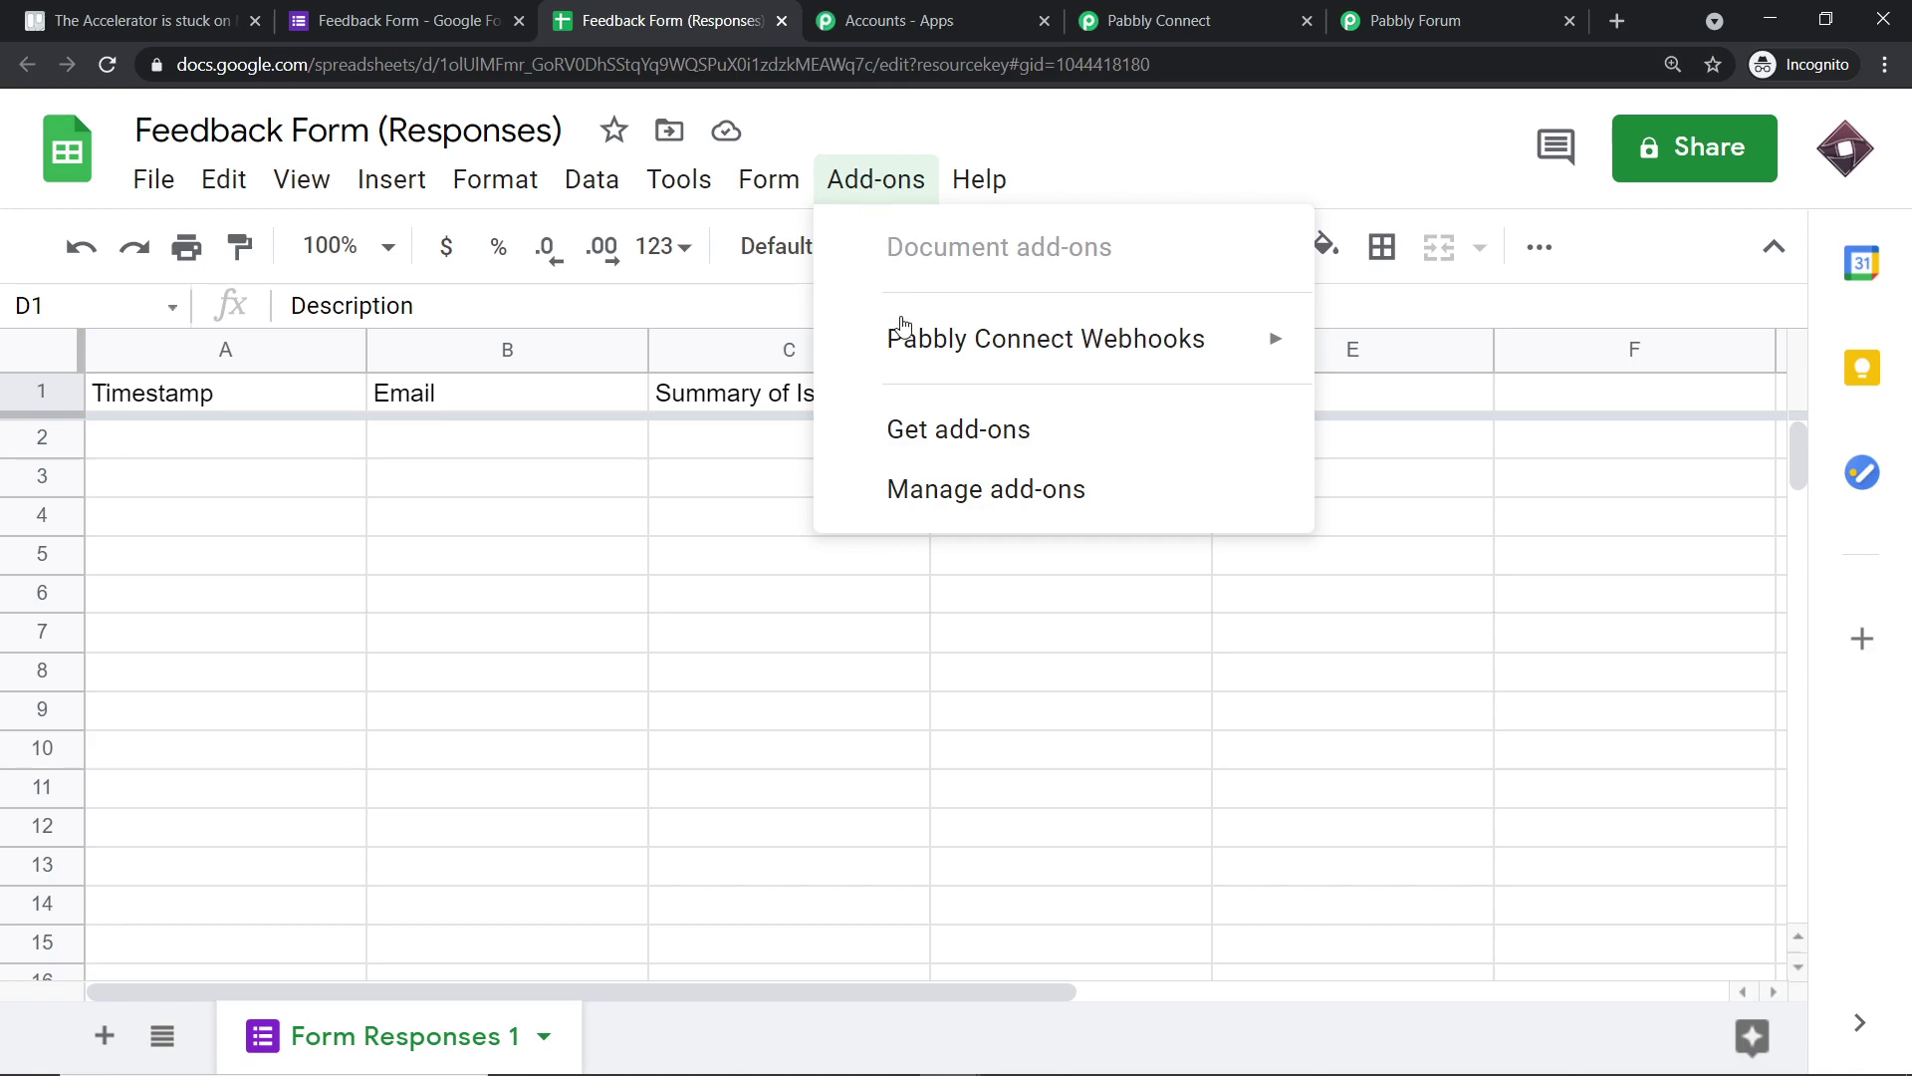
pyautogui.moveTo(903, 343)
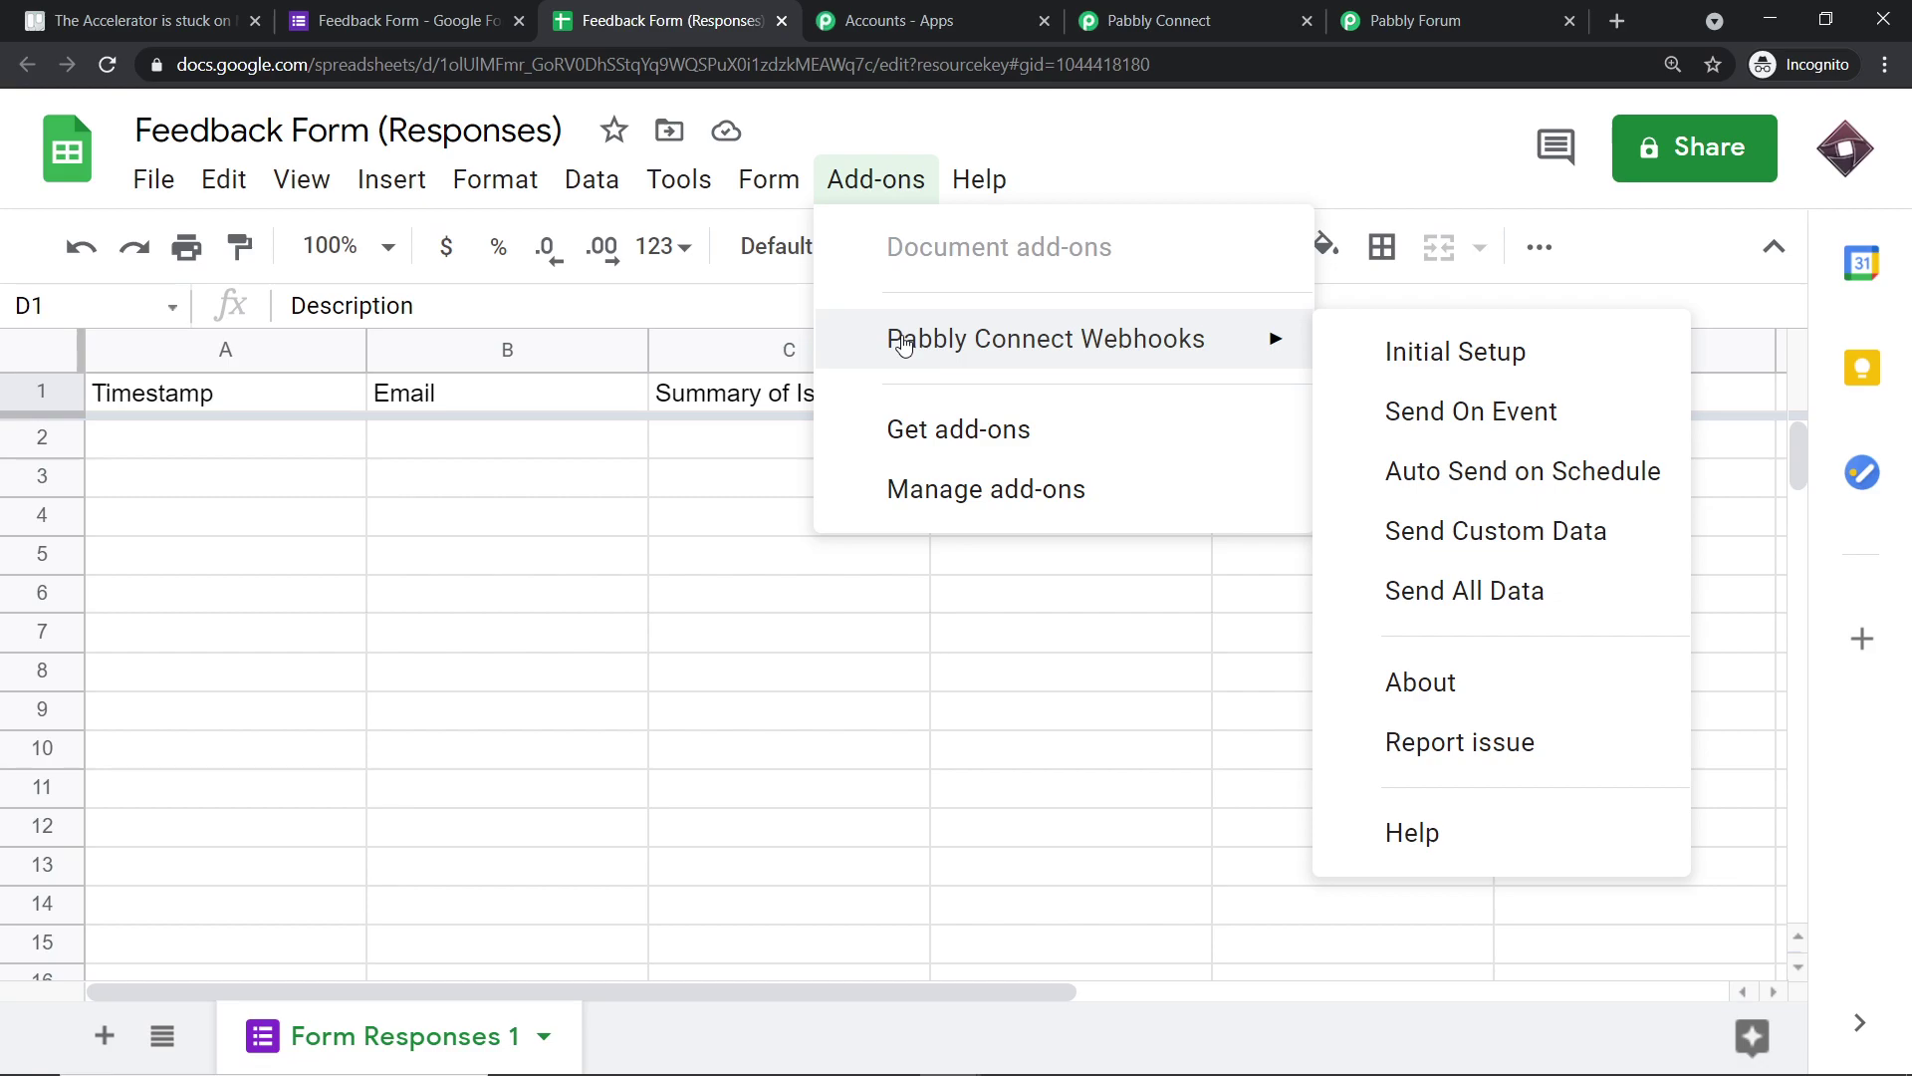
pyautogui.click(926, 435)
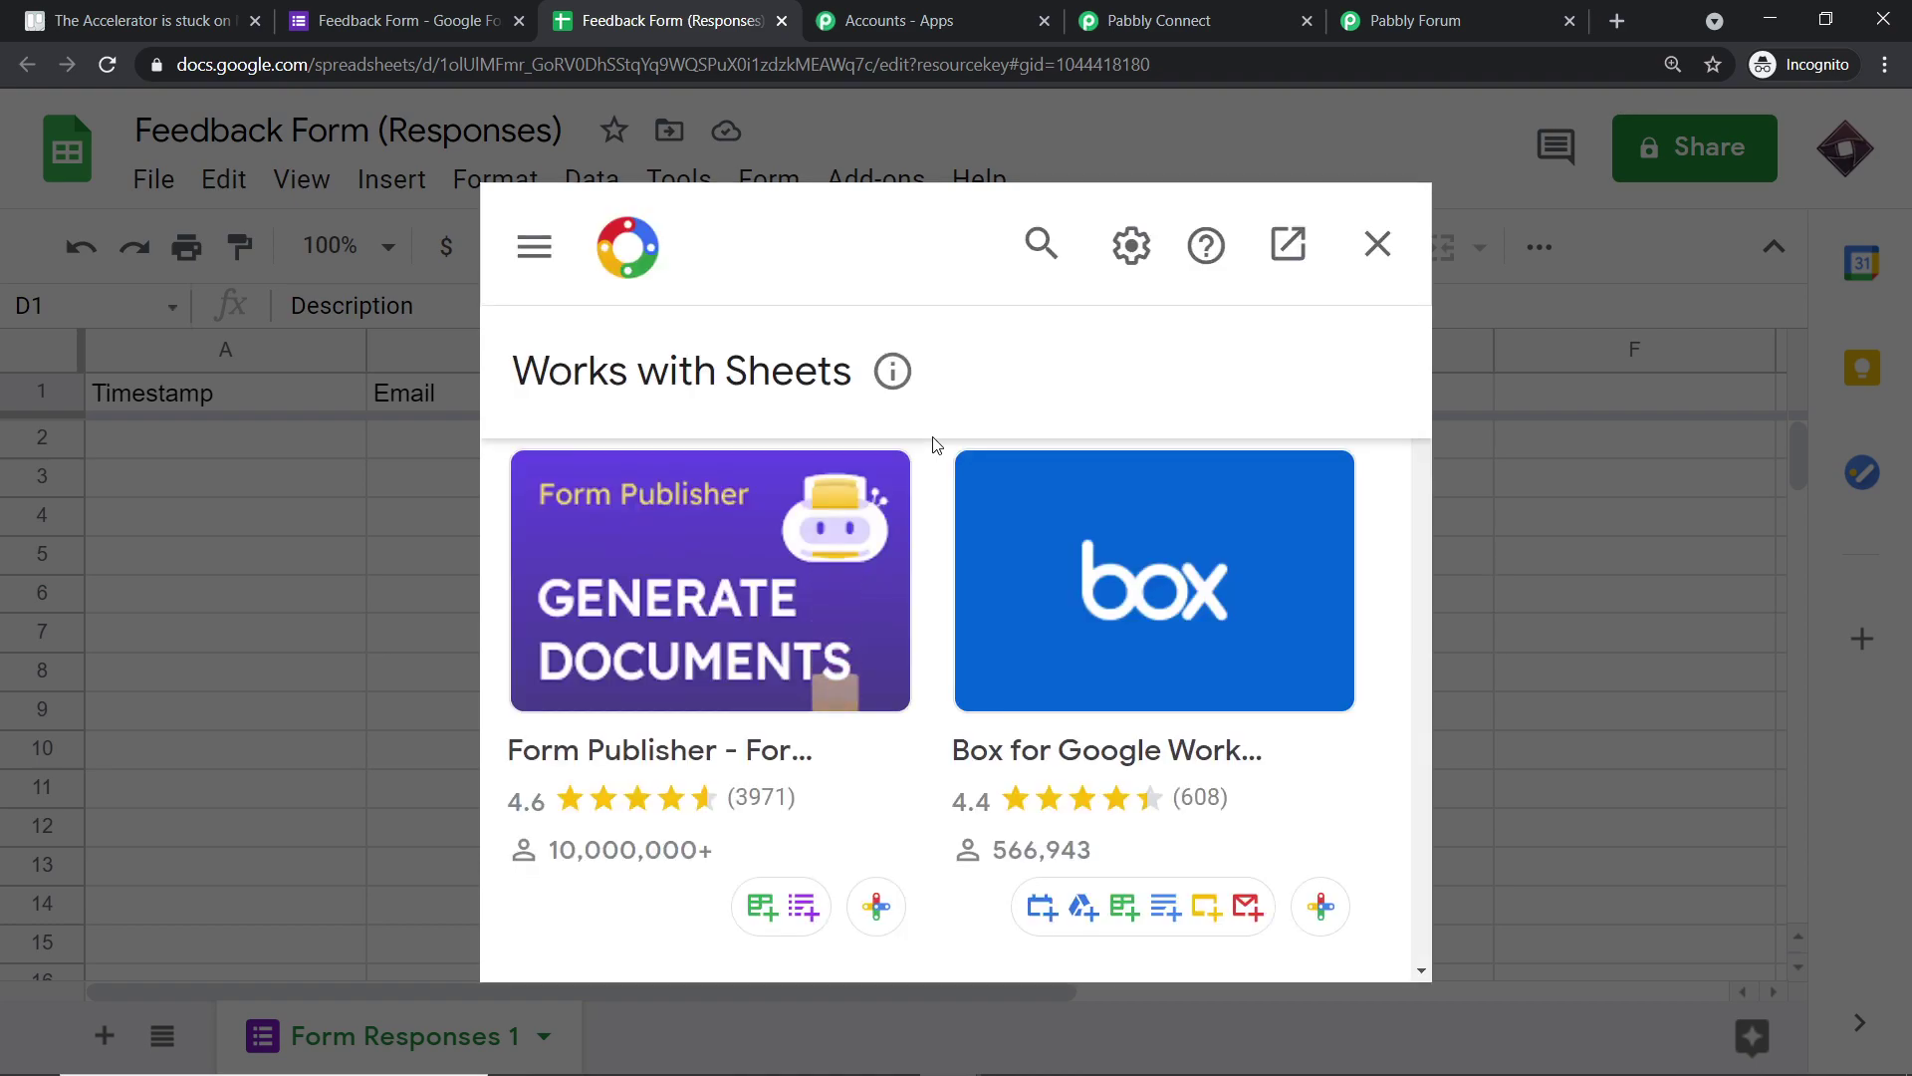
# - Search 'pabb', confirm Pabbly Connect Webhooks shows Installed, and close the marketplace
pyautogui.click(1038, 244)
pyautogui.write('p')
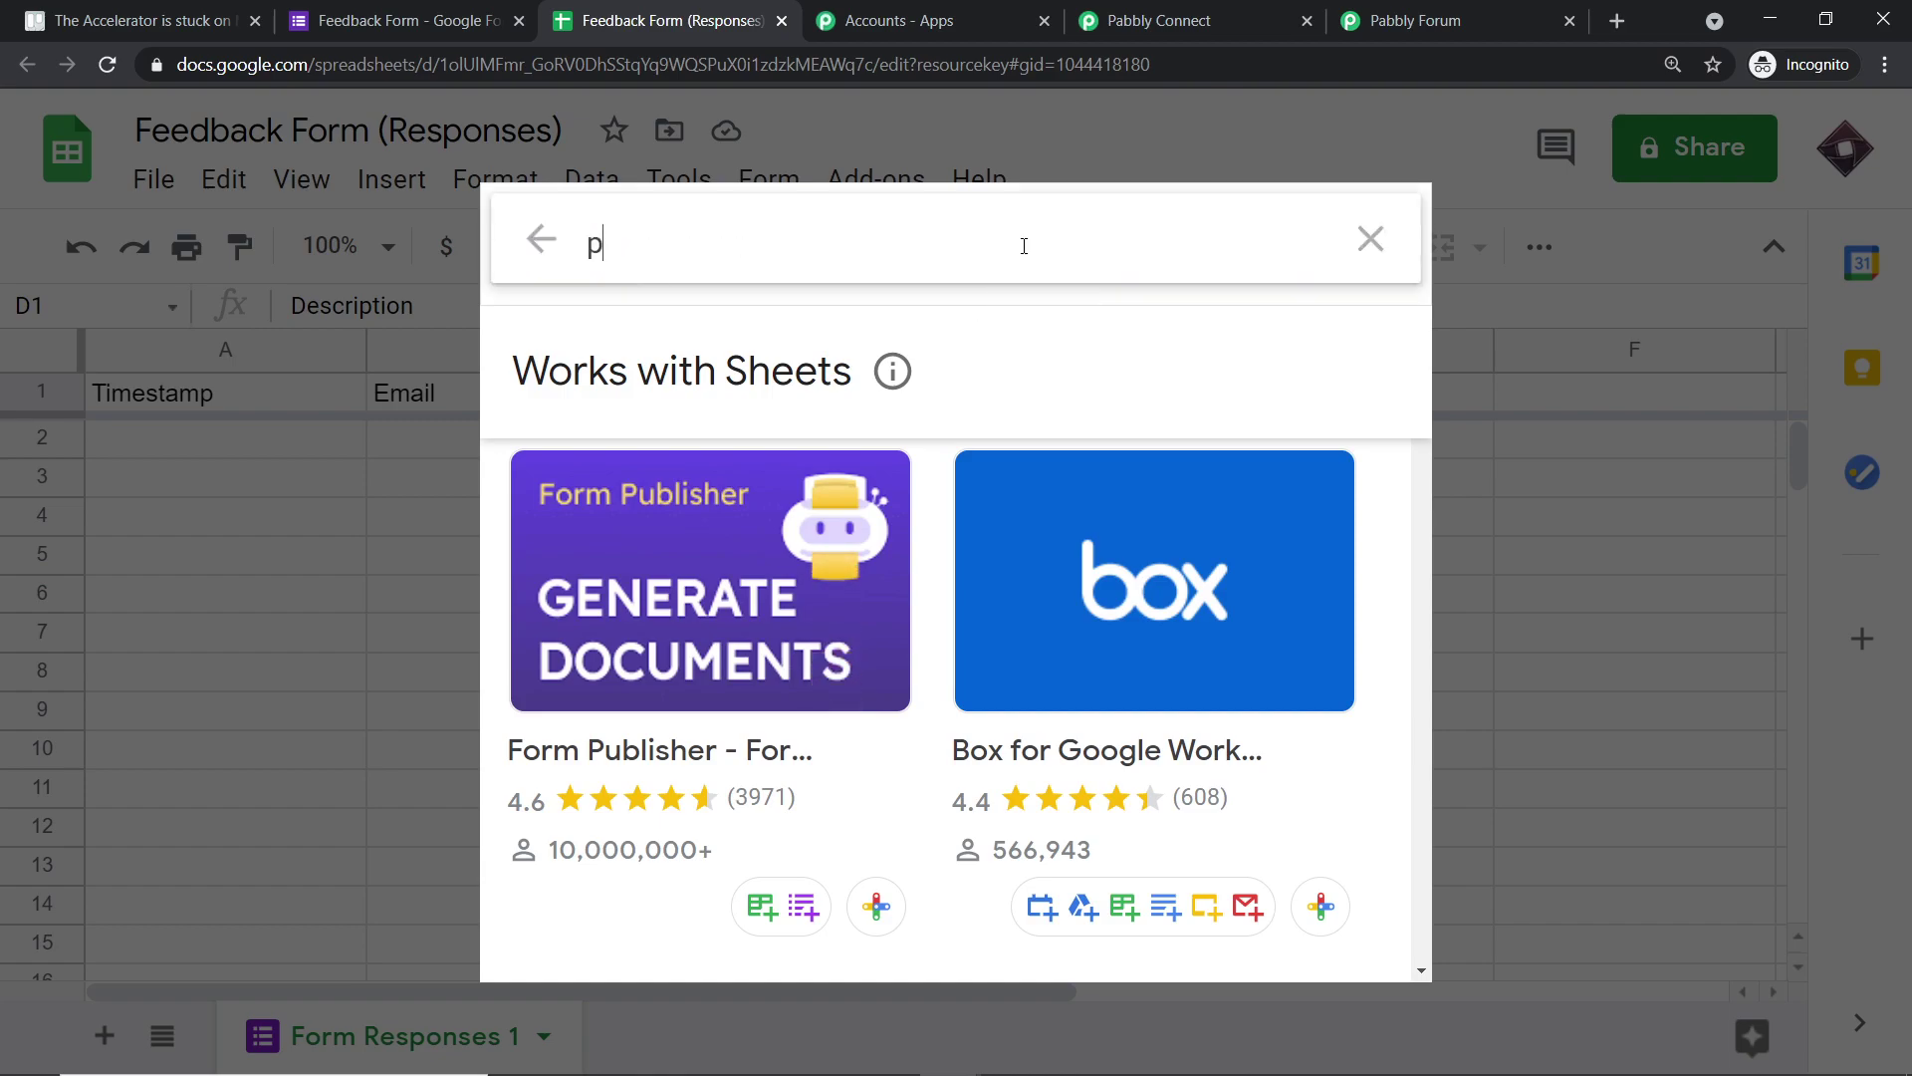
pyautogui.write('abb')
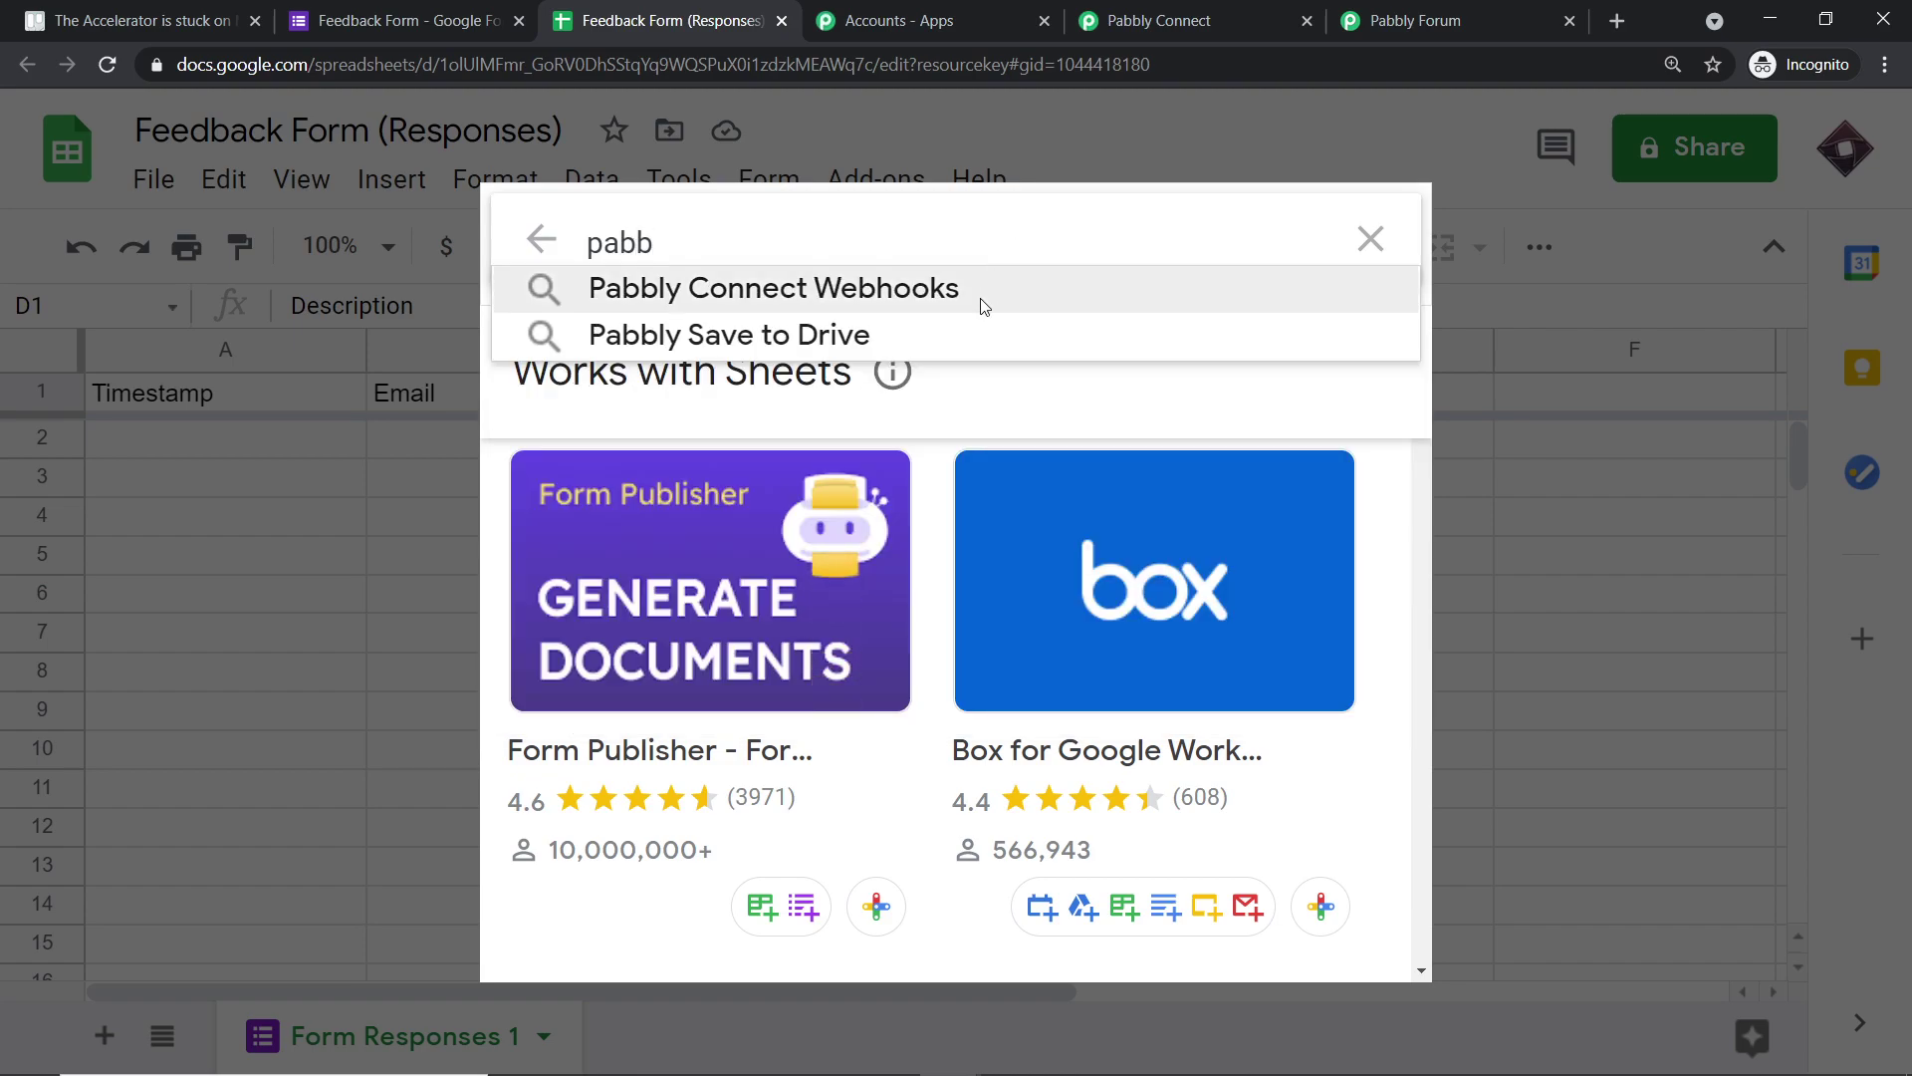
pyautogui.click(973, 292)
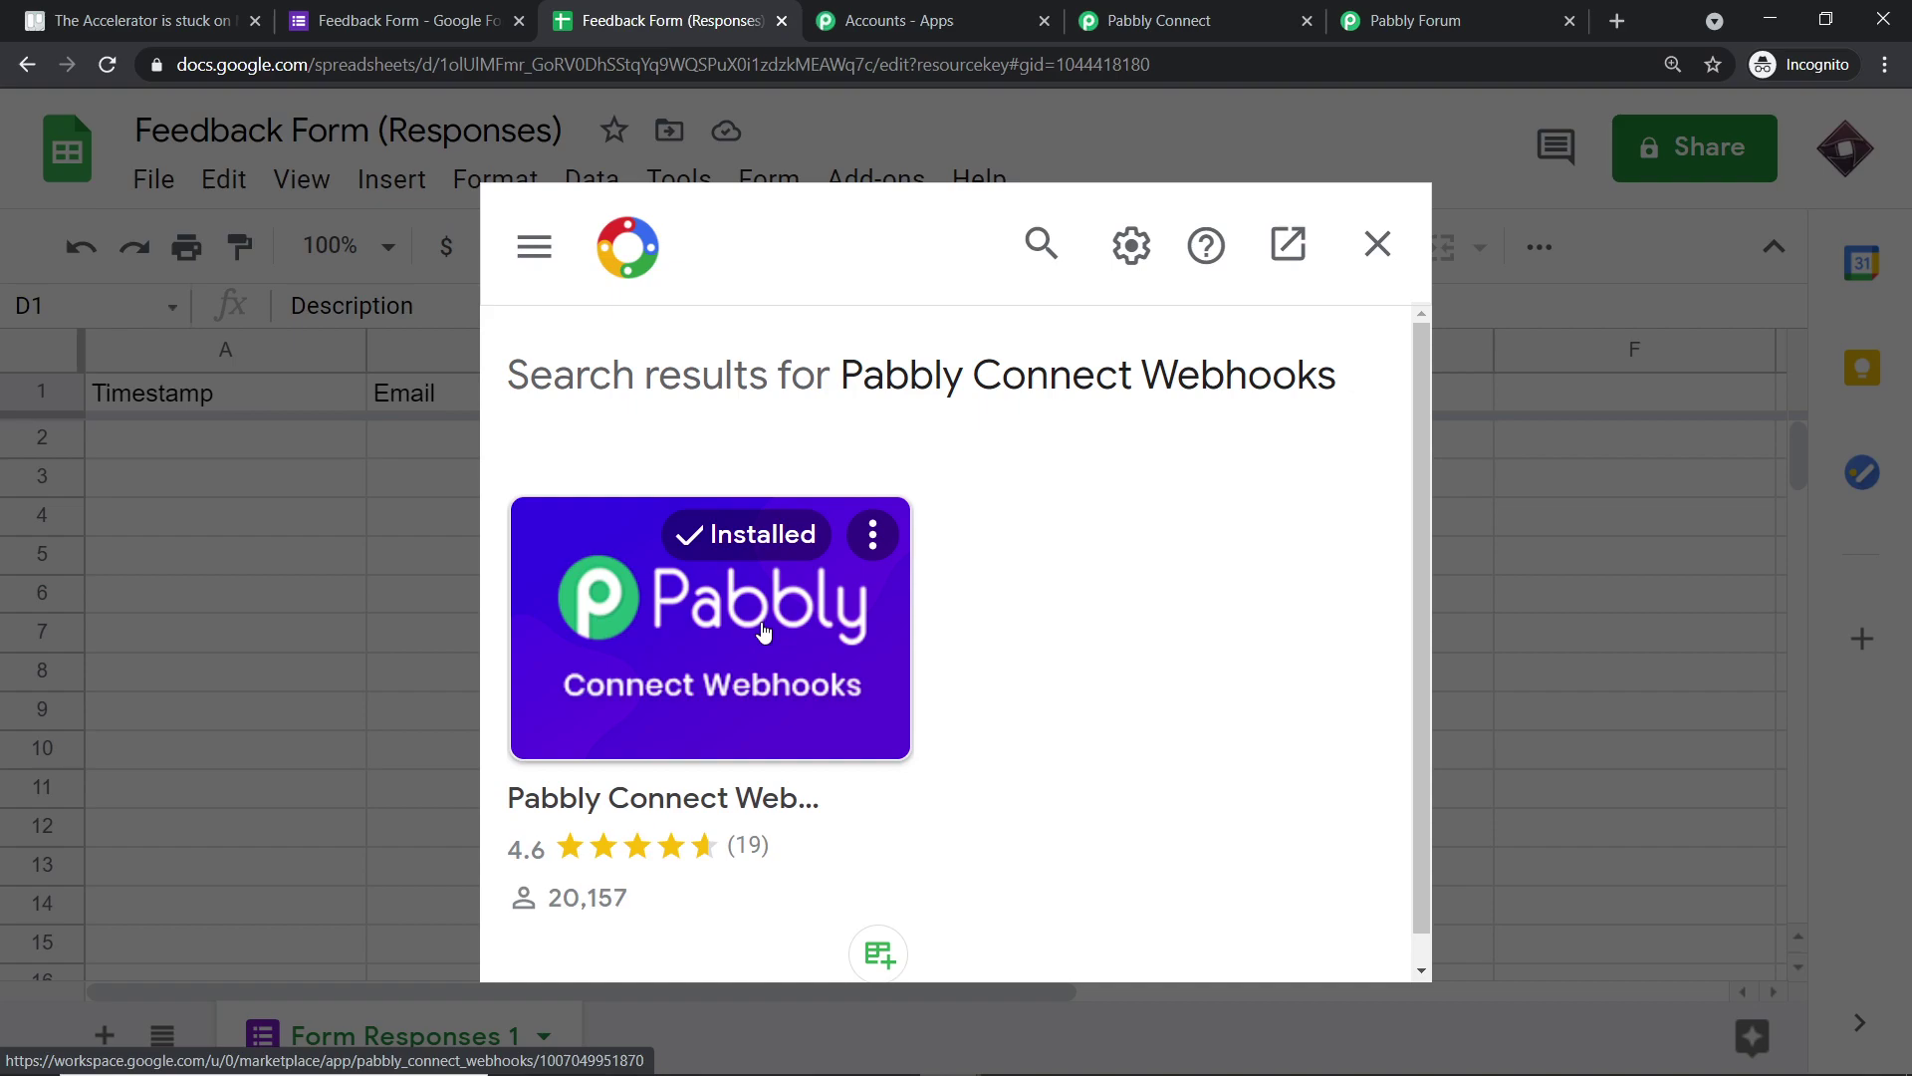
pyautogui.click(1377, 245)
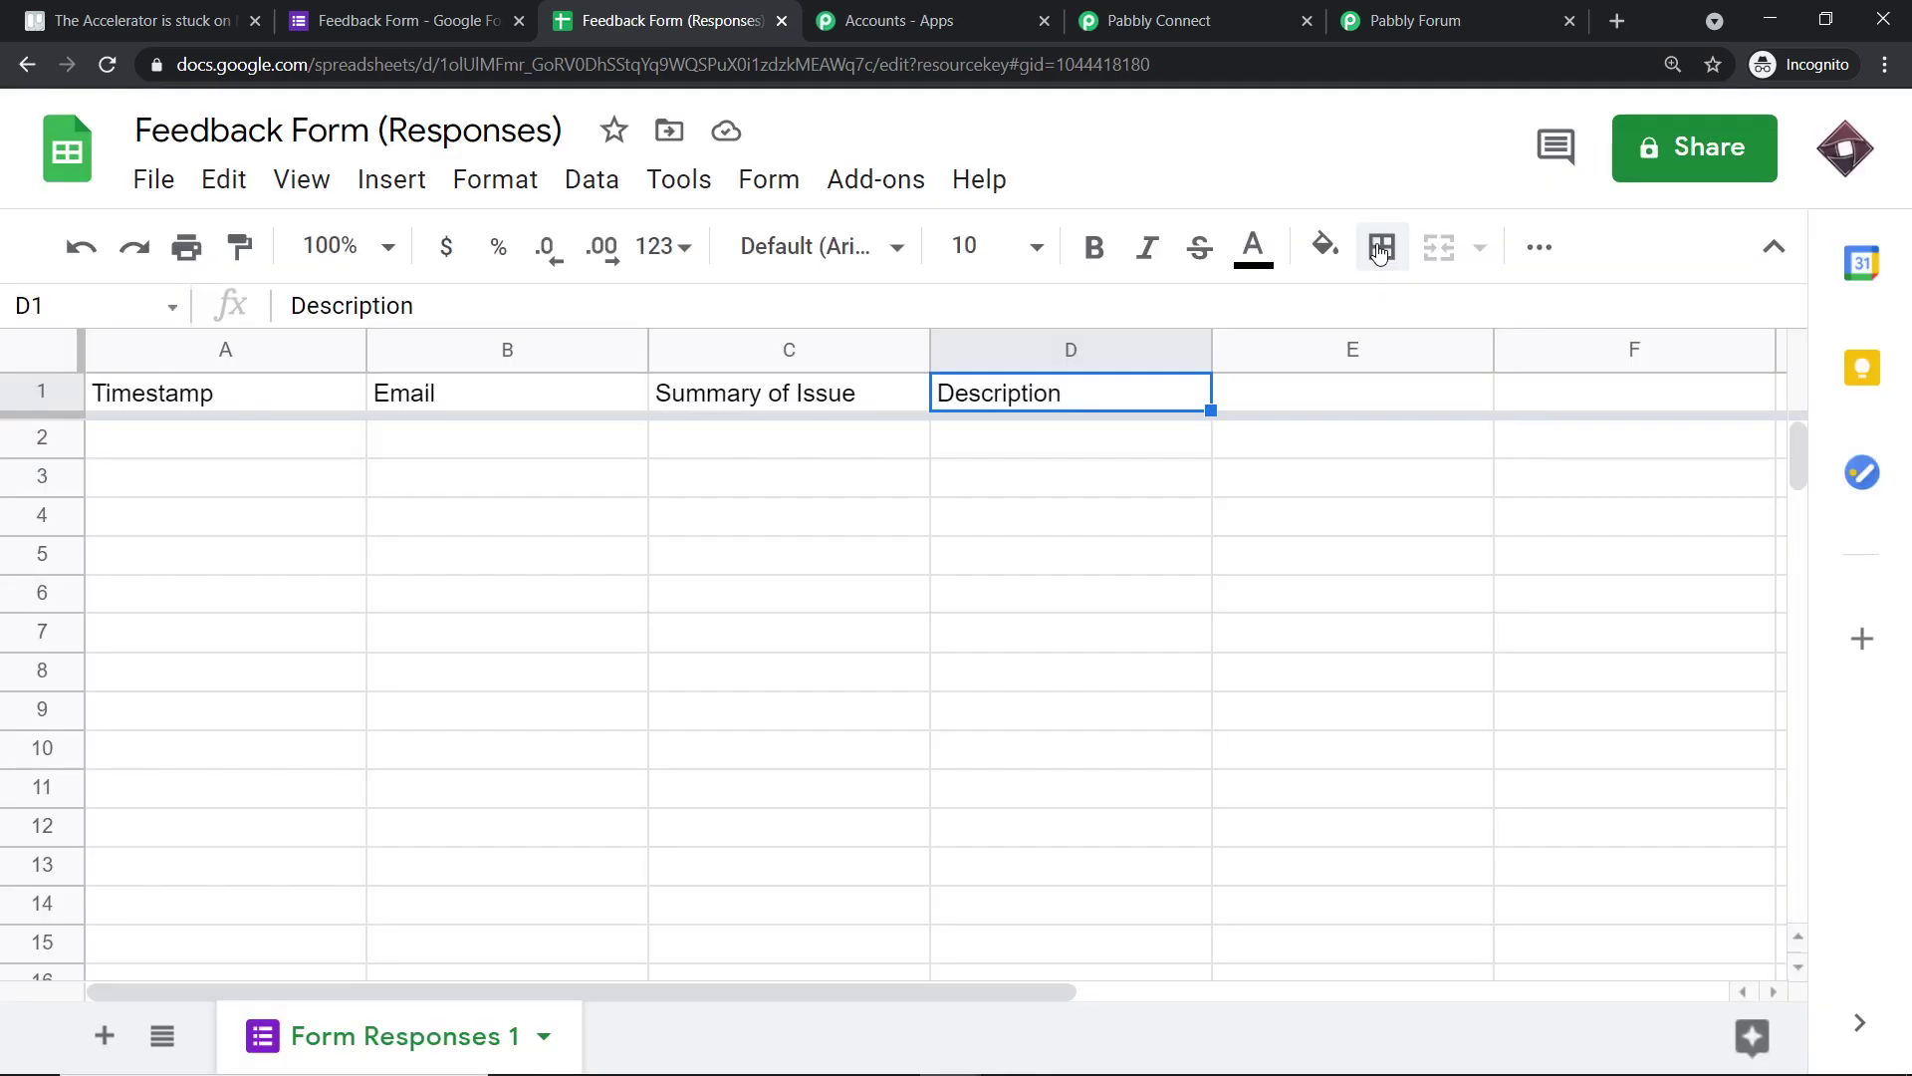
# - Select cell D7 and open Add-ons > Pabbly Connect Webhooks > Initial Setup
pyautogui.click(910, 195)
pyautogui.moveTo(973, 340)
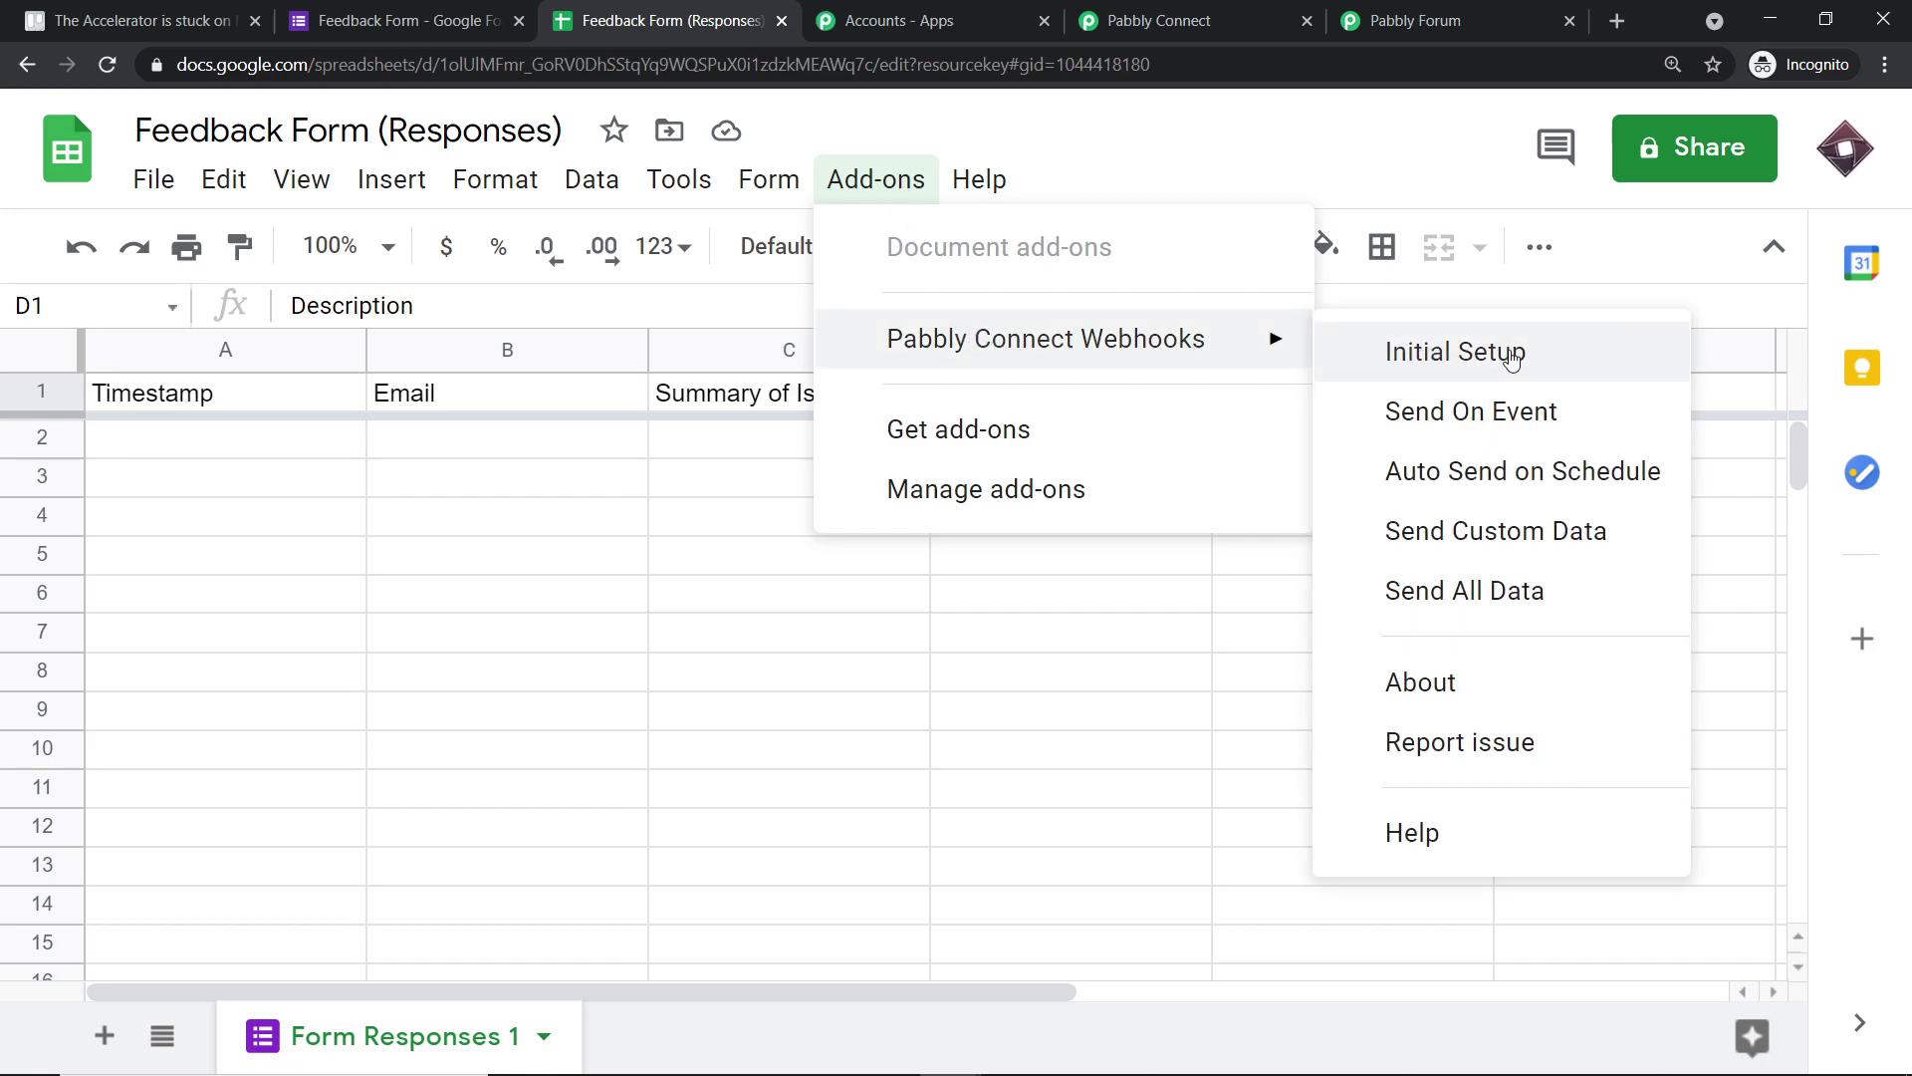
pyautogui.click(1367, 137)
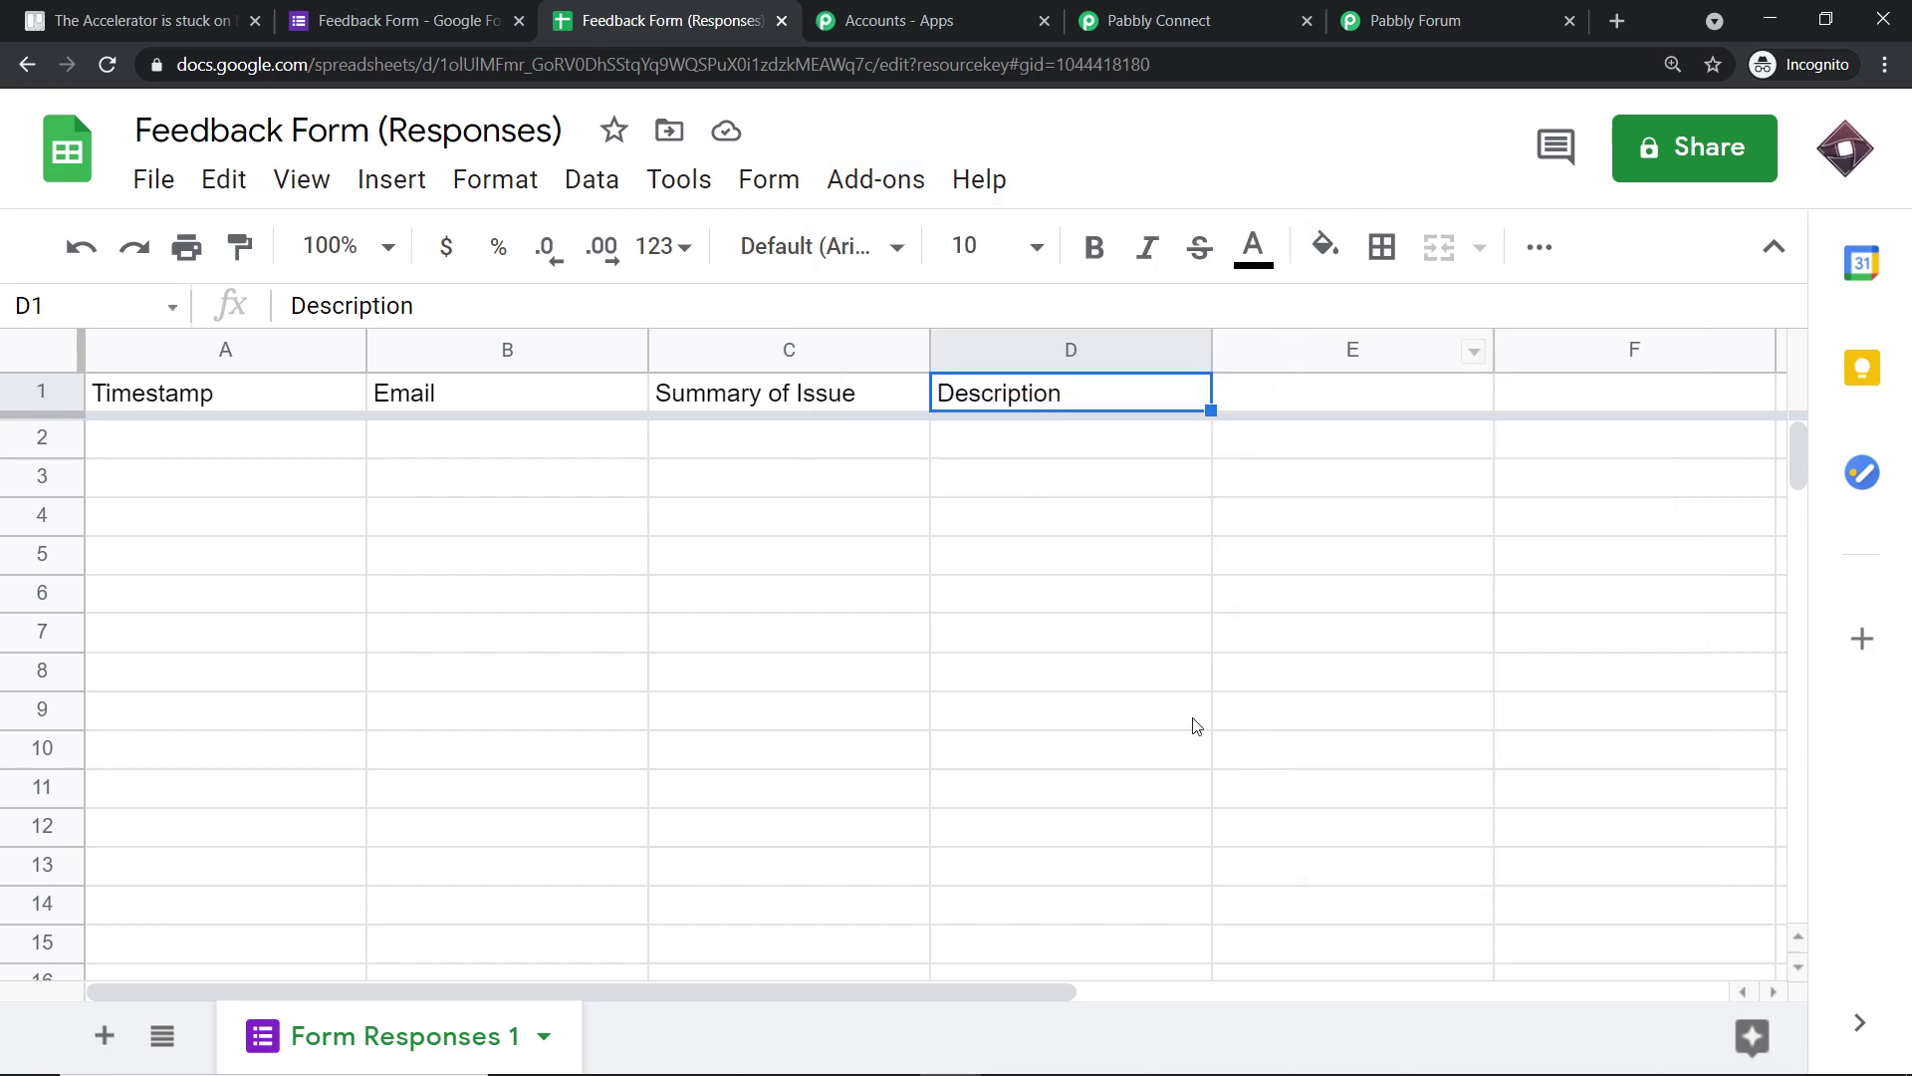
pyautogui.moveTo(1050, 991); pyautogui.dragTo(964, 1003)
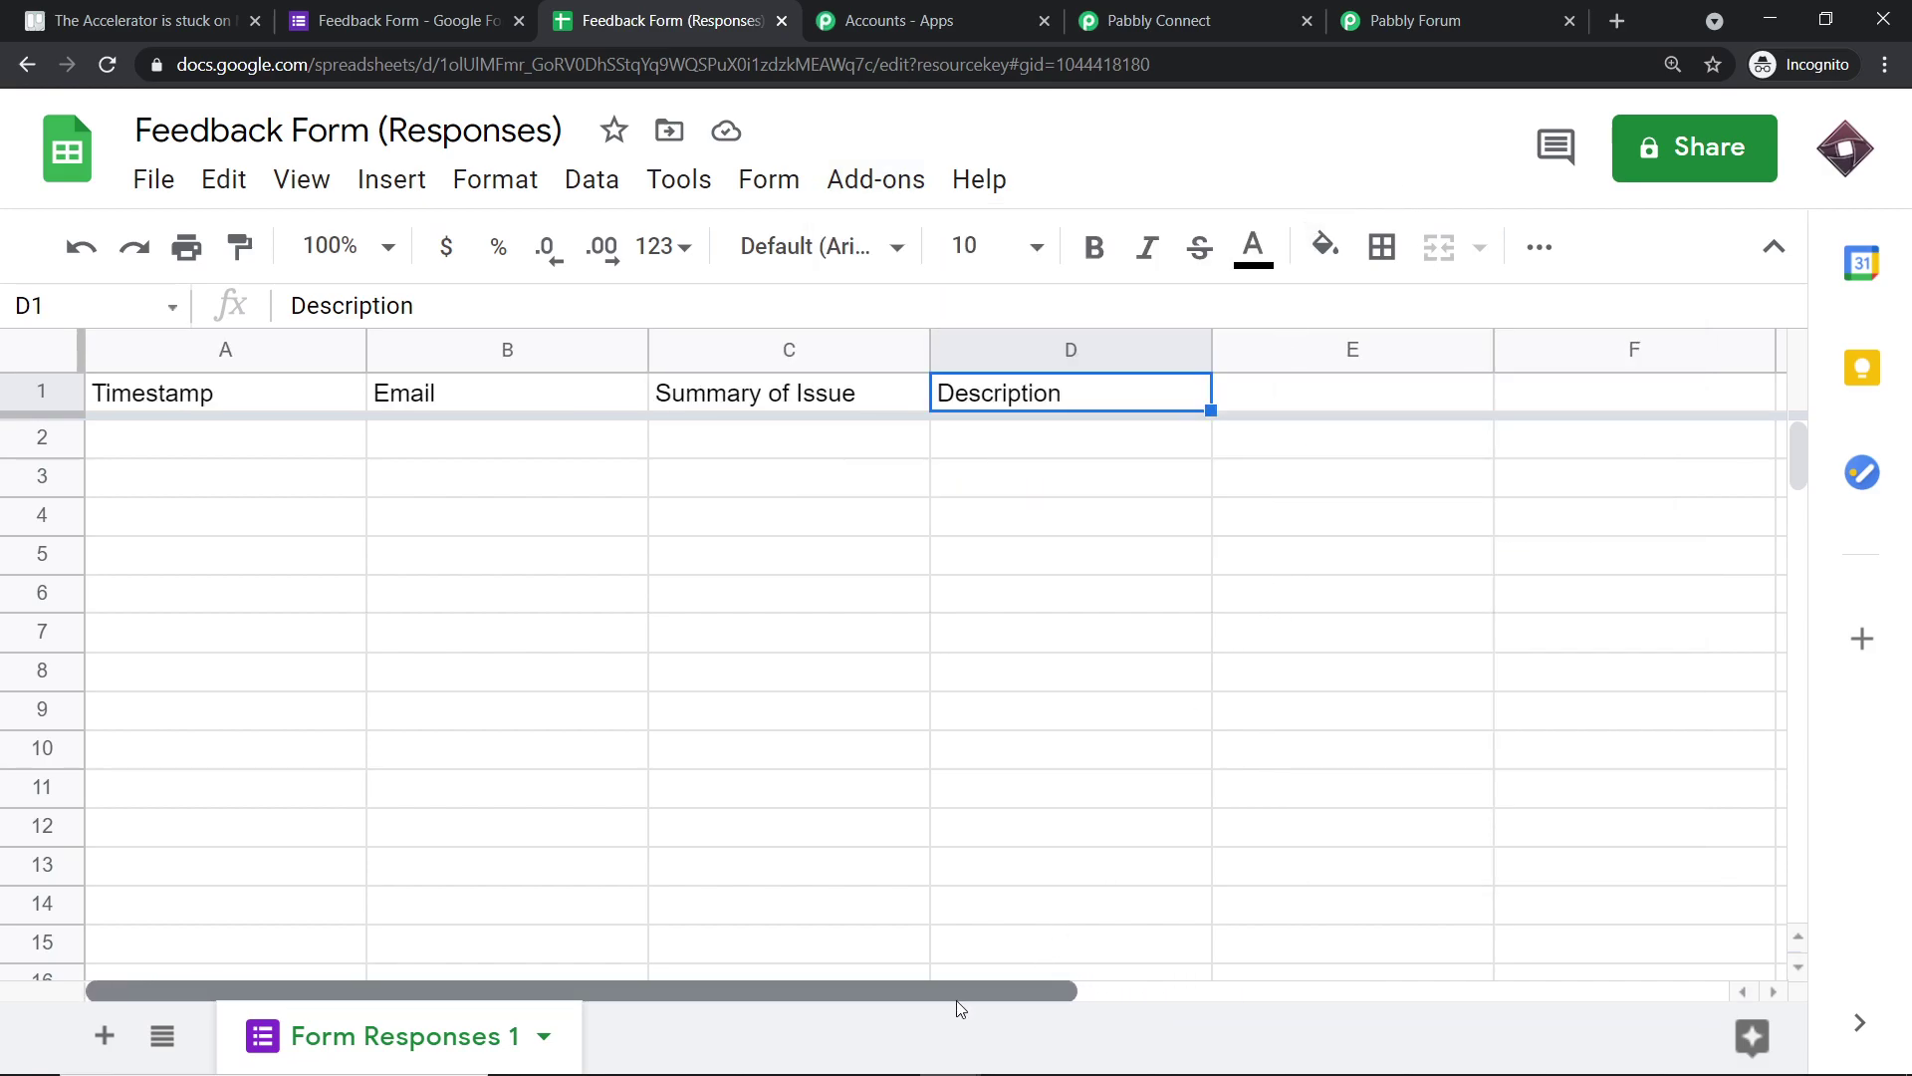
pyautogui.click(1156, 637)
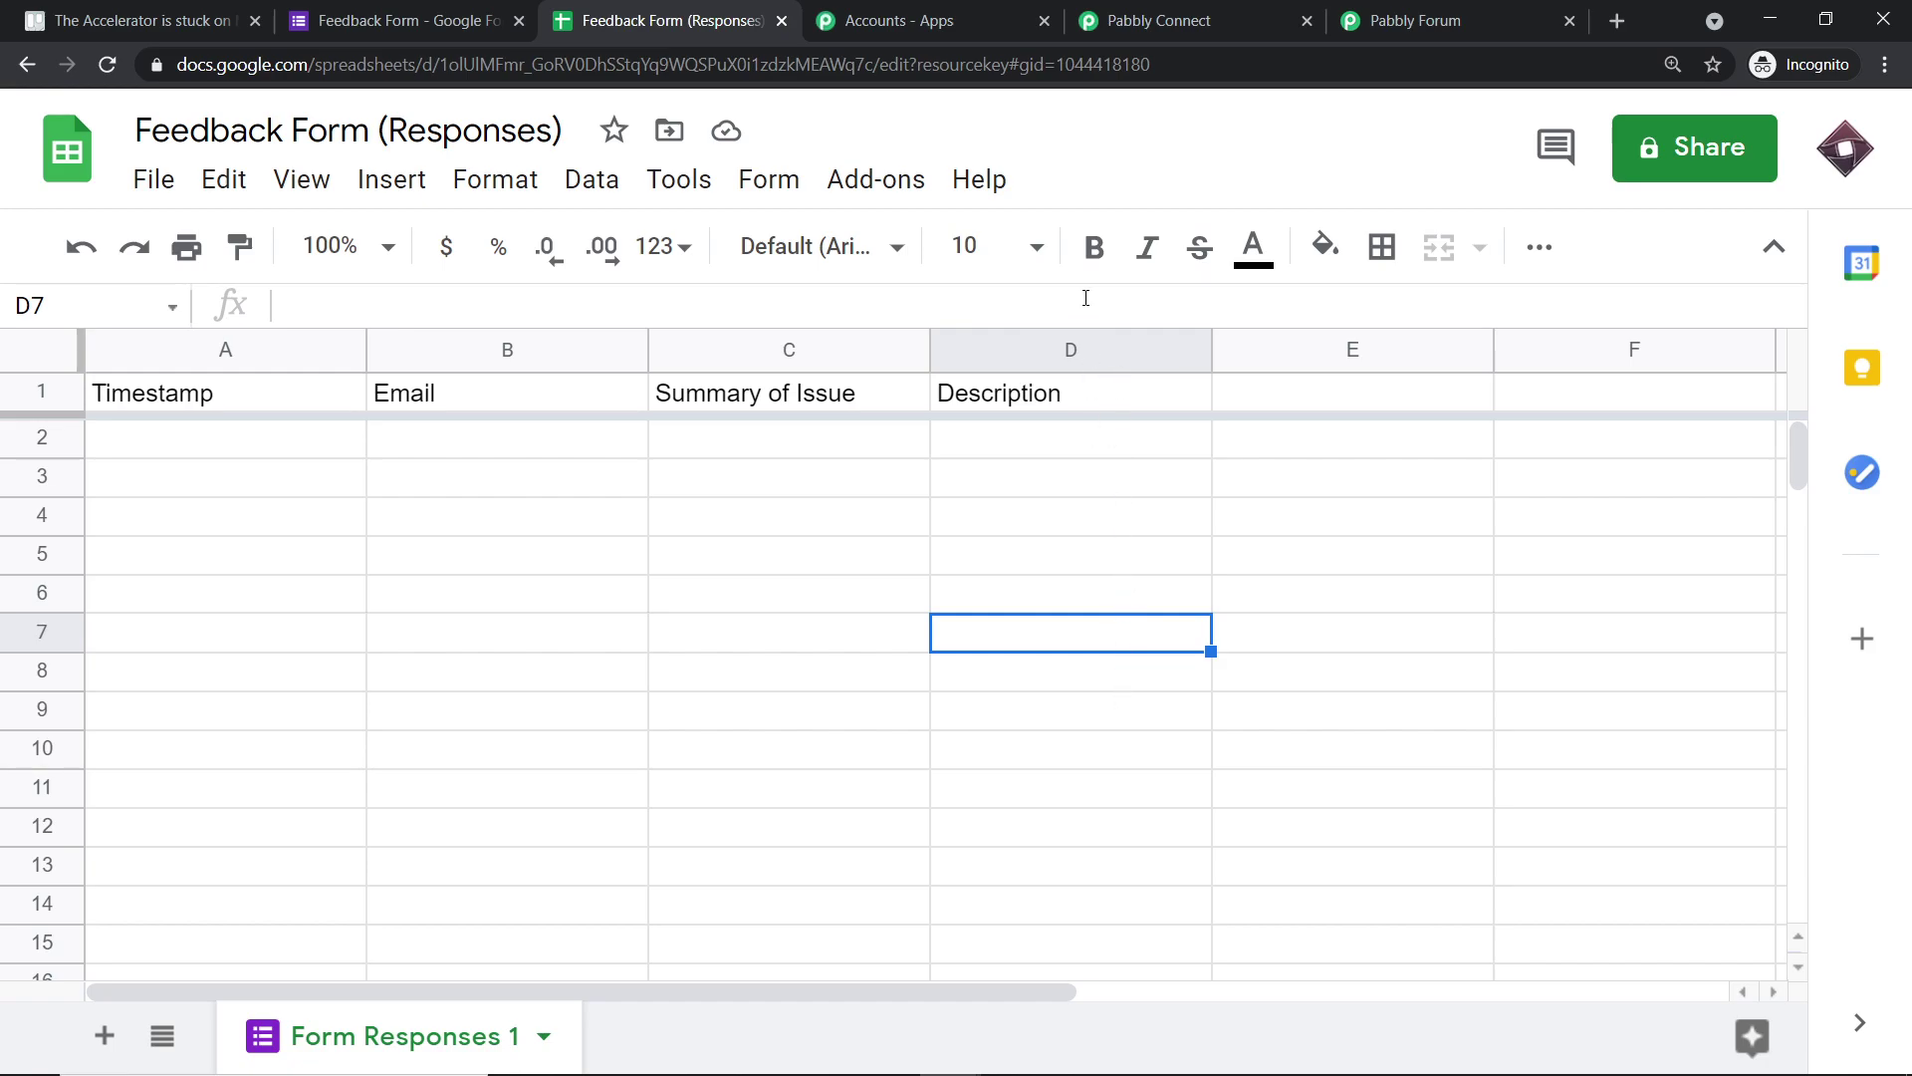
pyautogui.click(878, 191)
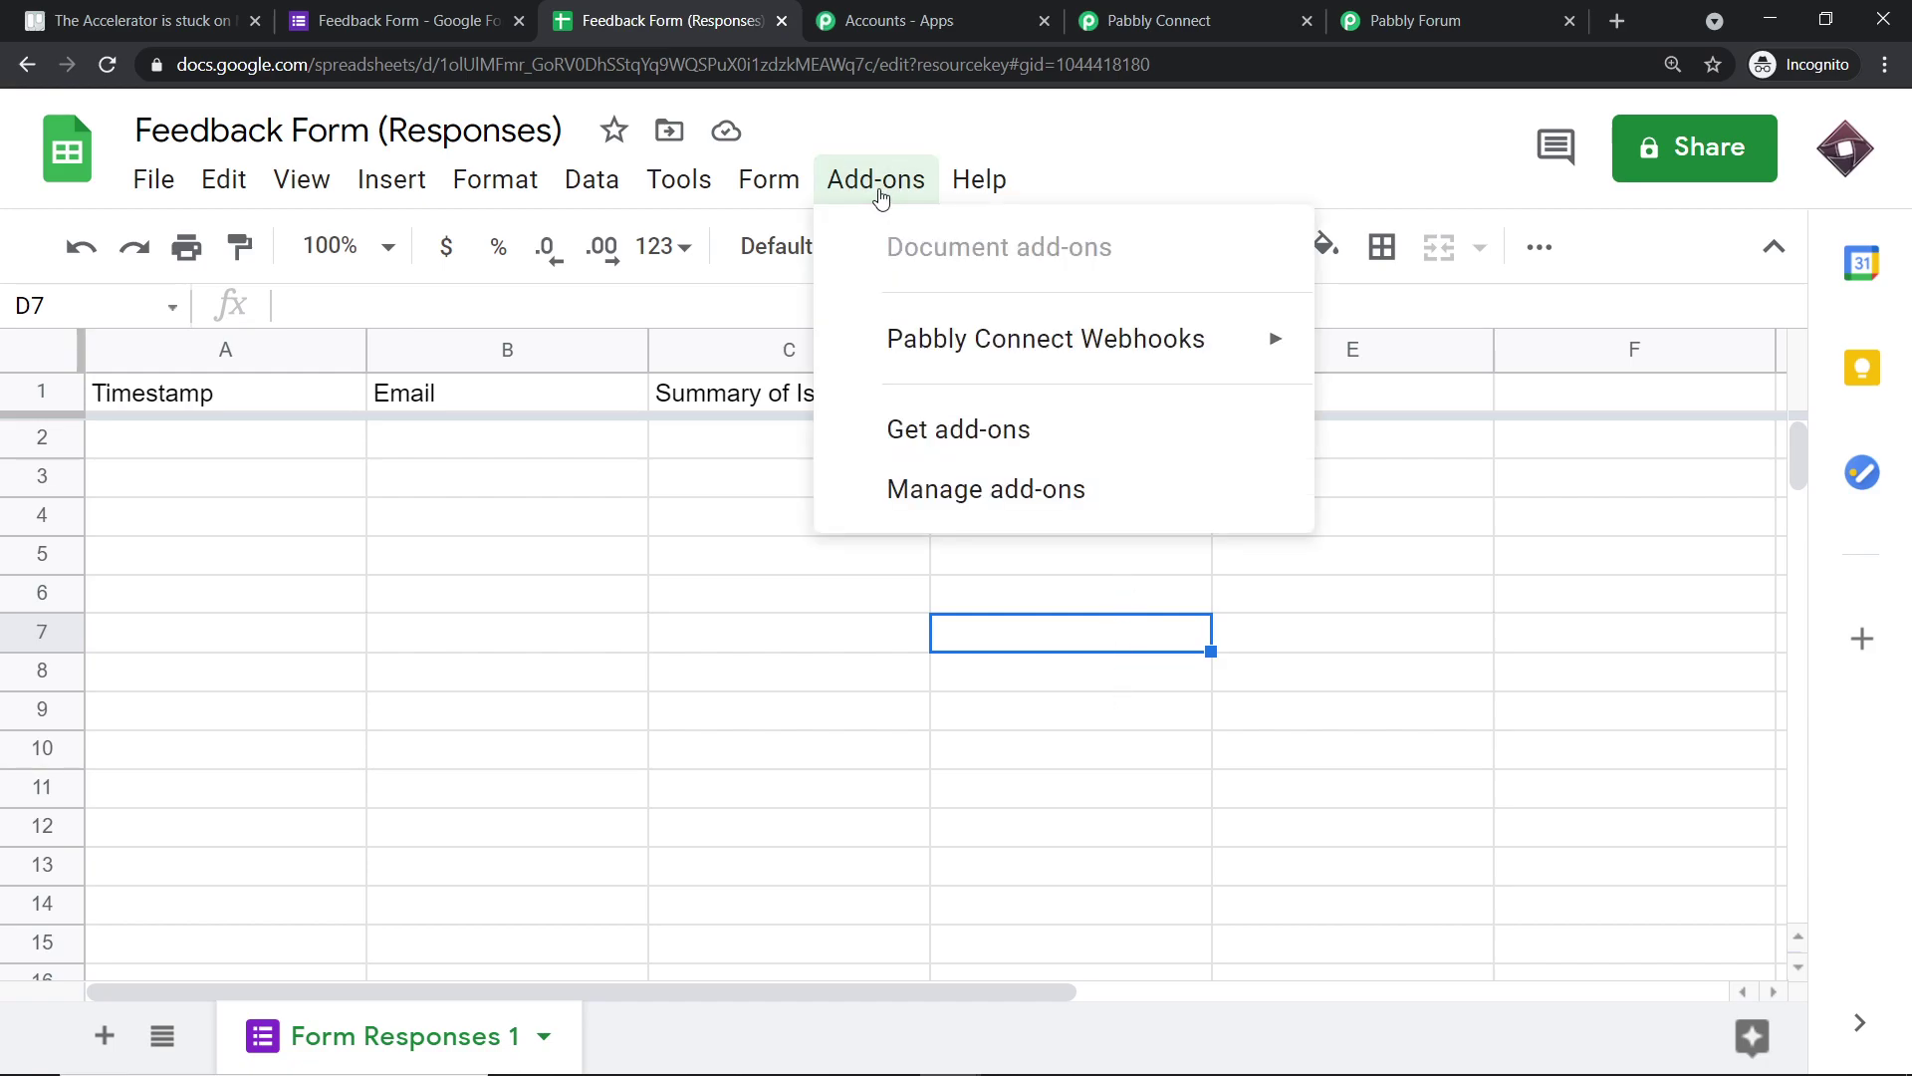
pyautogui.moveTo(897, 341)
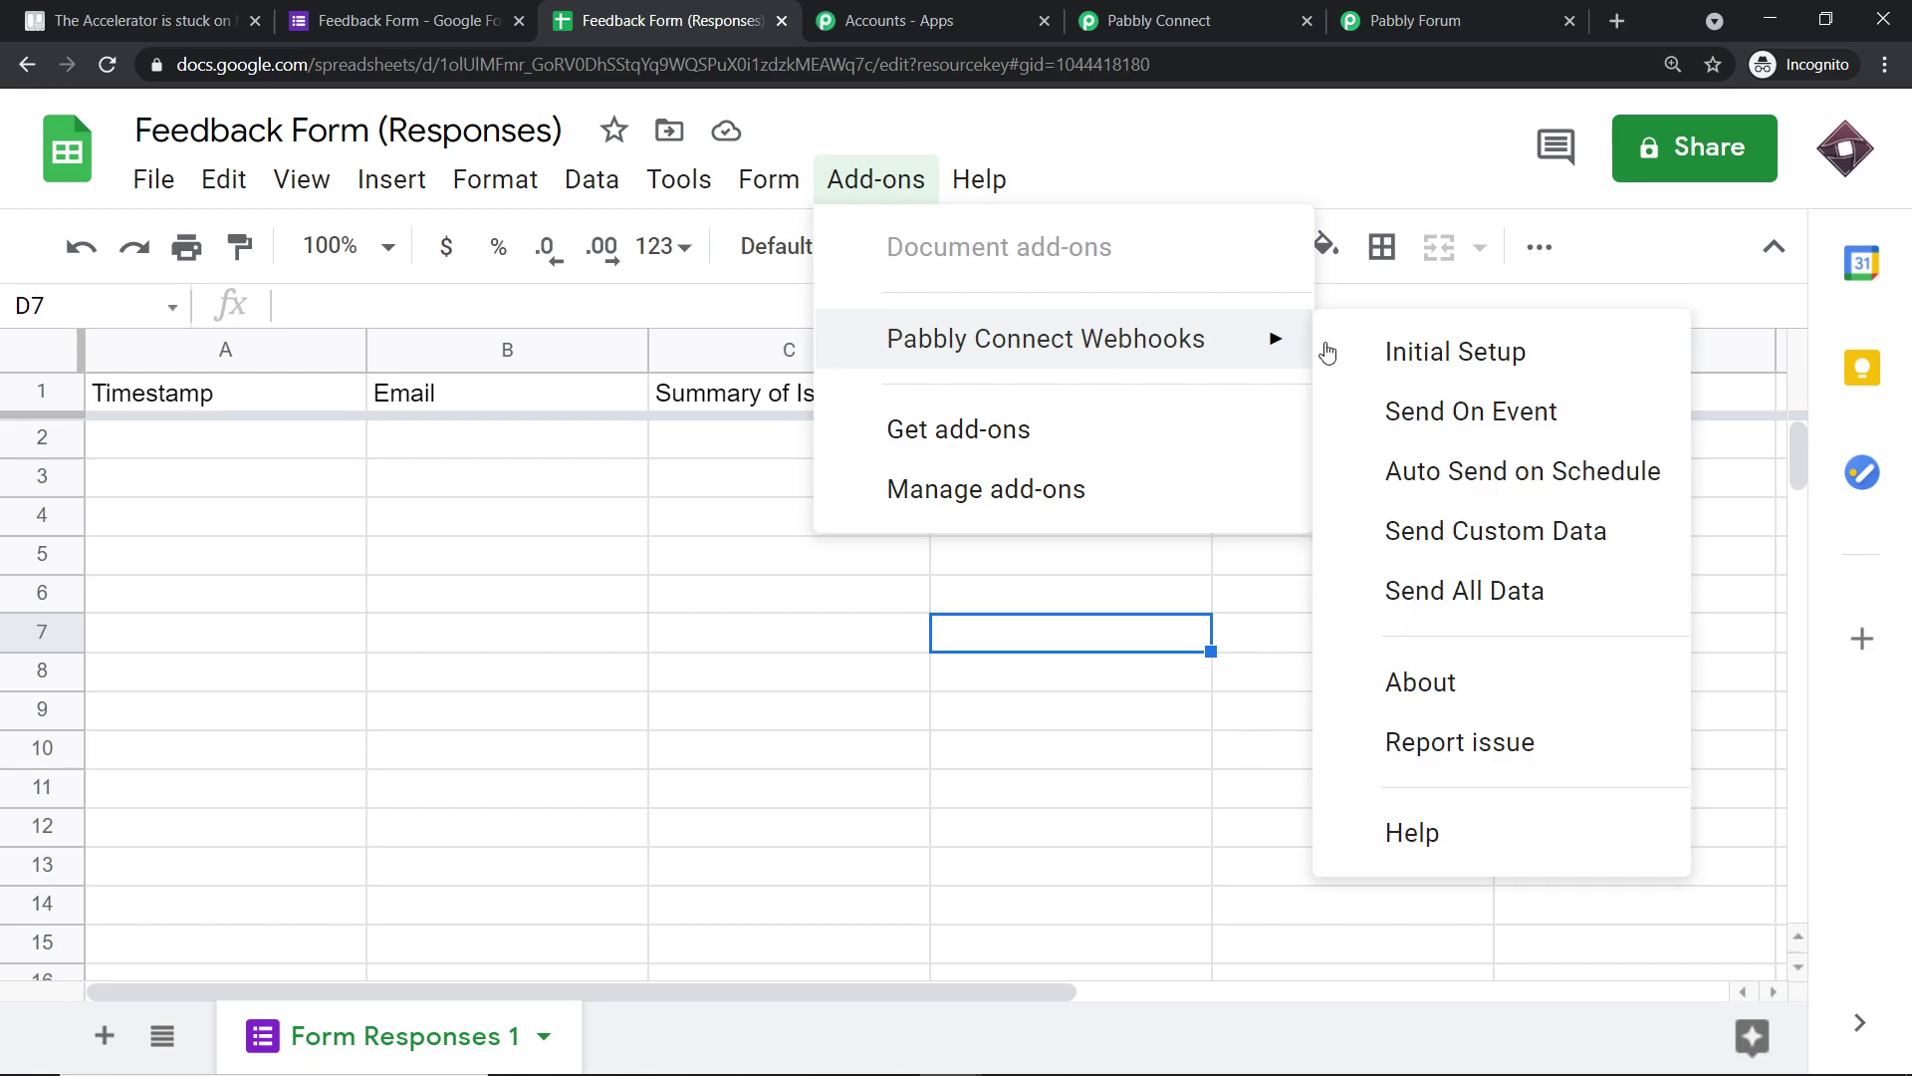
pyautogui.click(1430, 356)
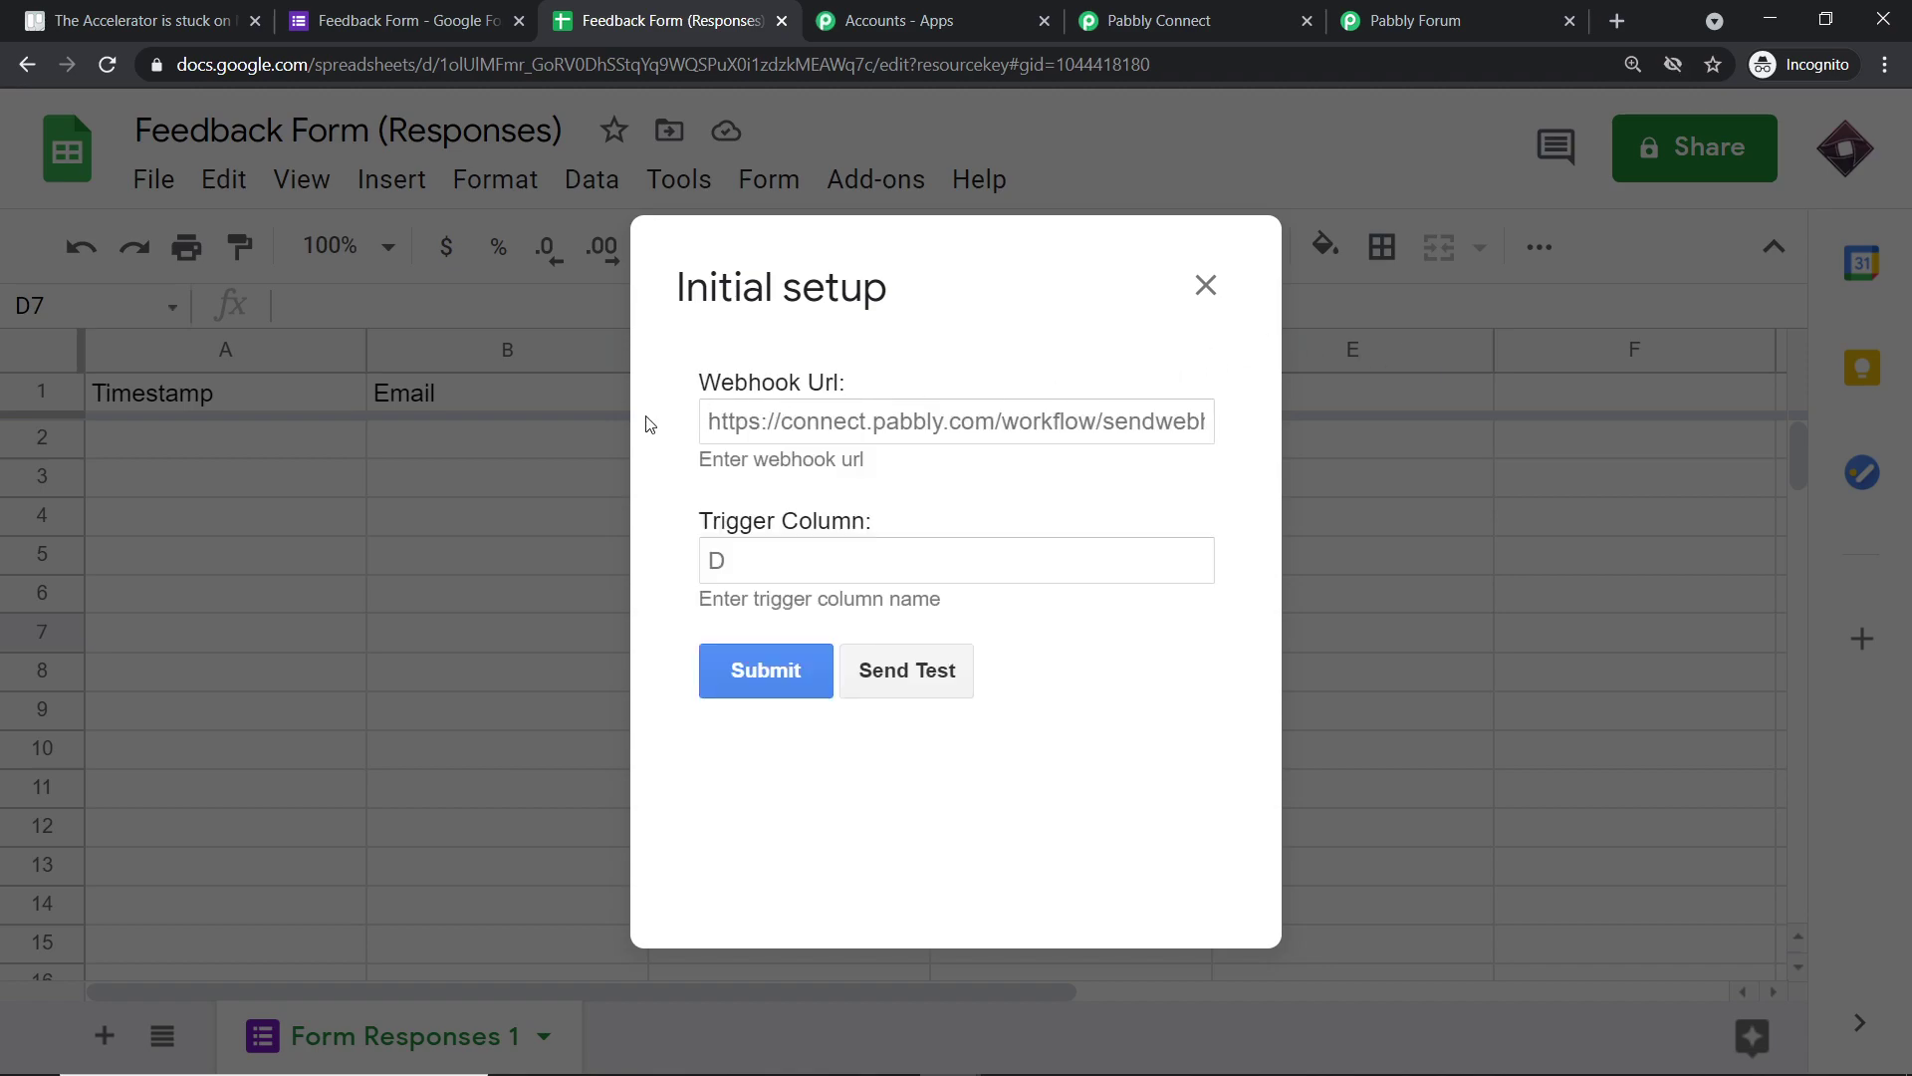
# - Set trigger column D, paste the workflow's Pabbly webhook URL, and submit the setup
pyautogui.click(742, 553)
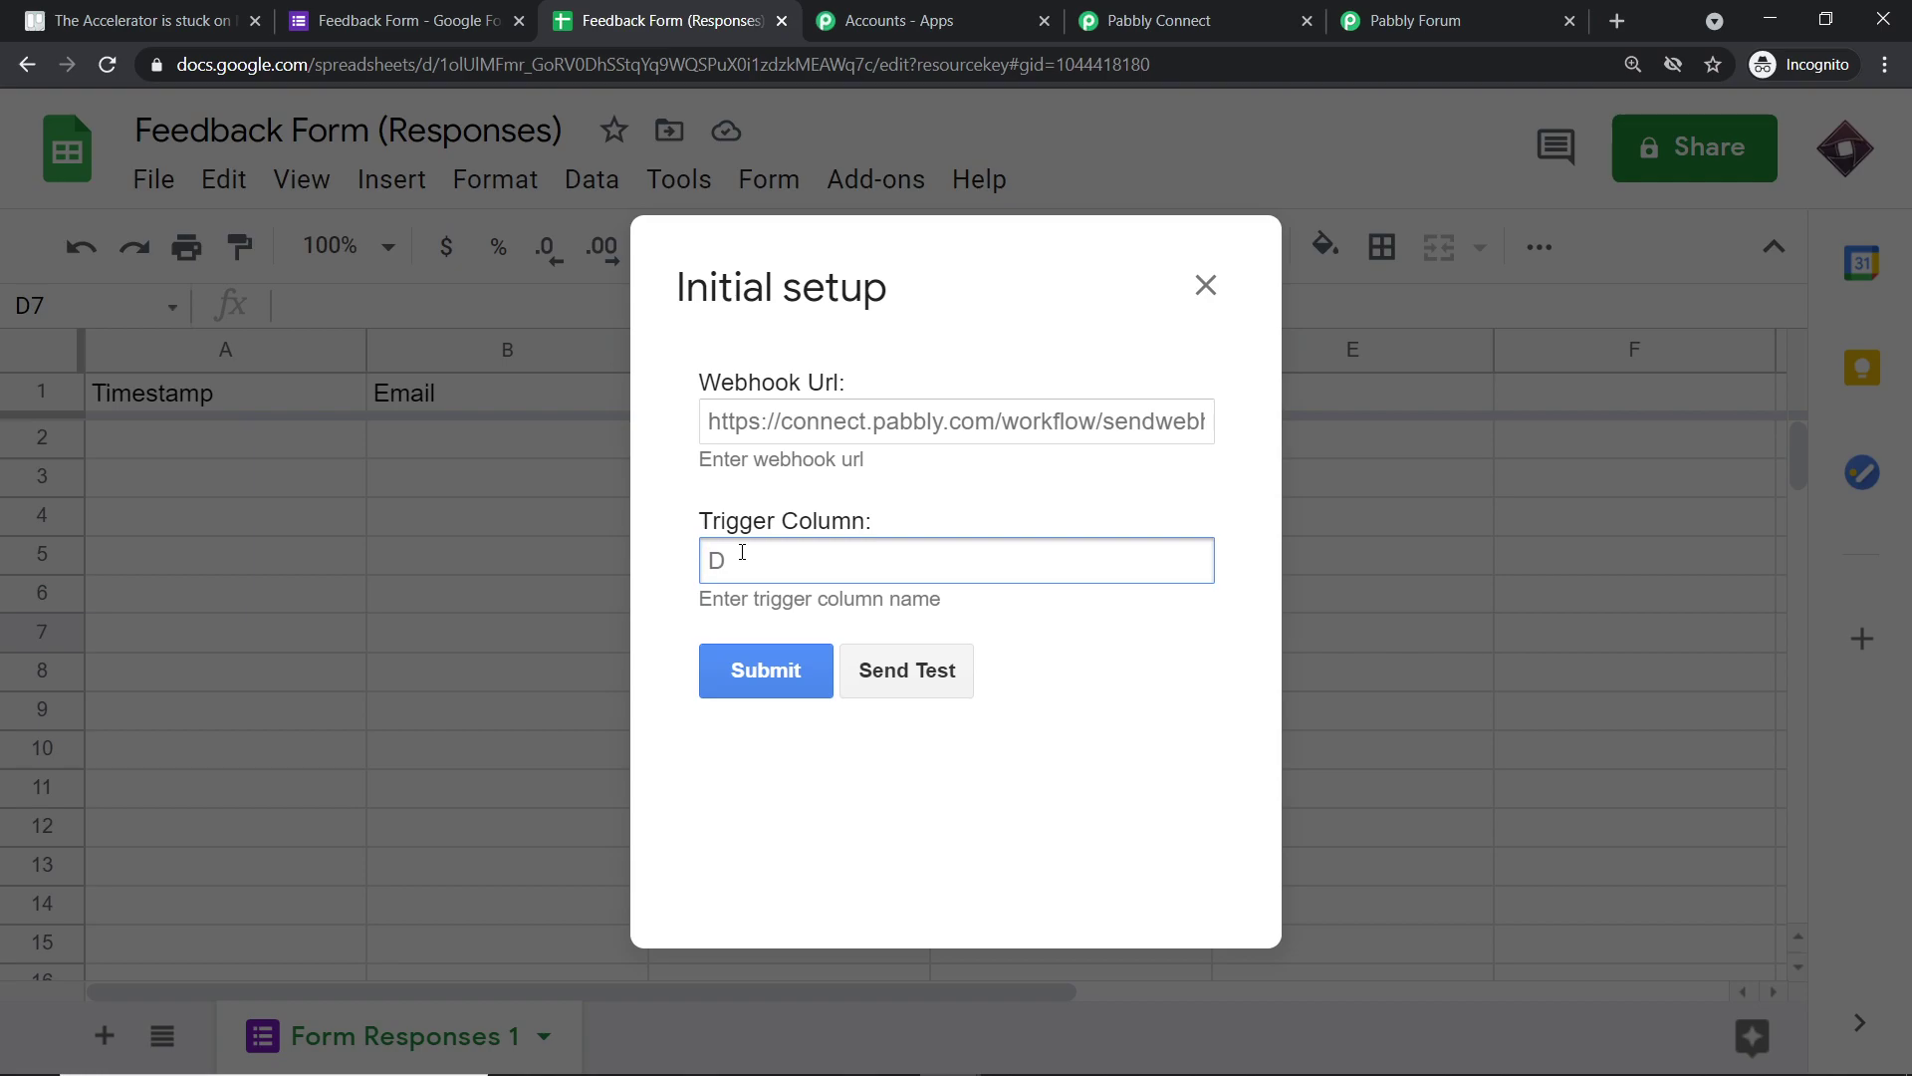
pyautogui.write('D')
pyautogui.click(769, 420)
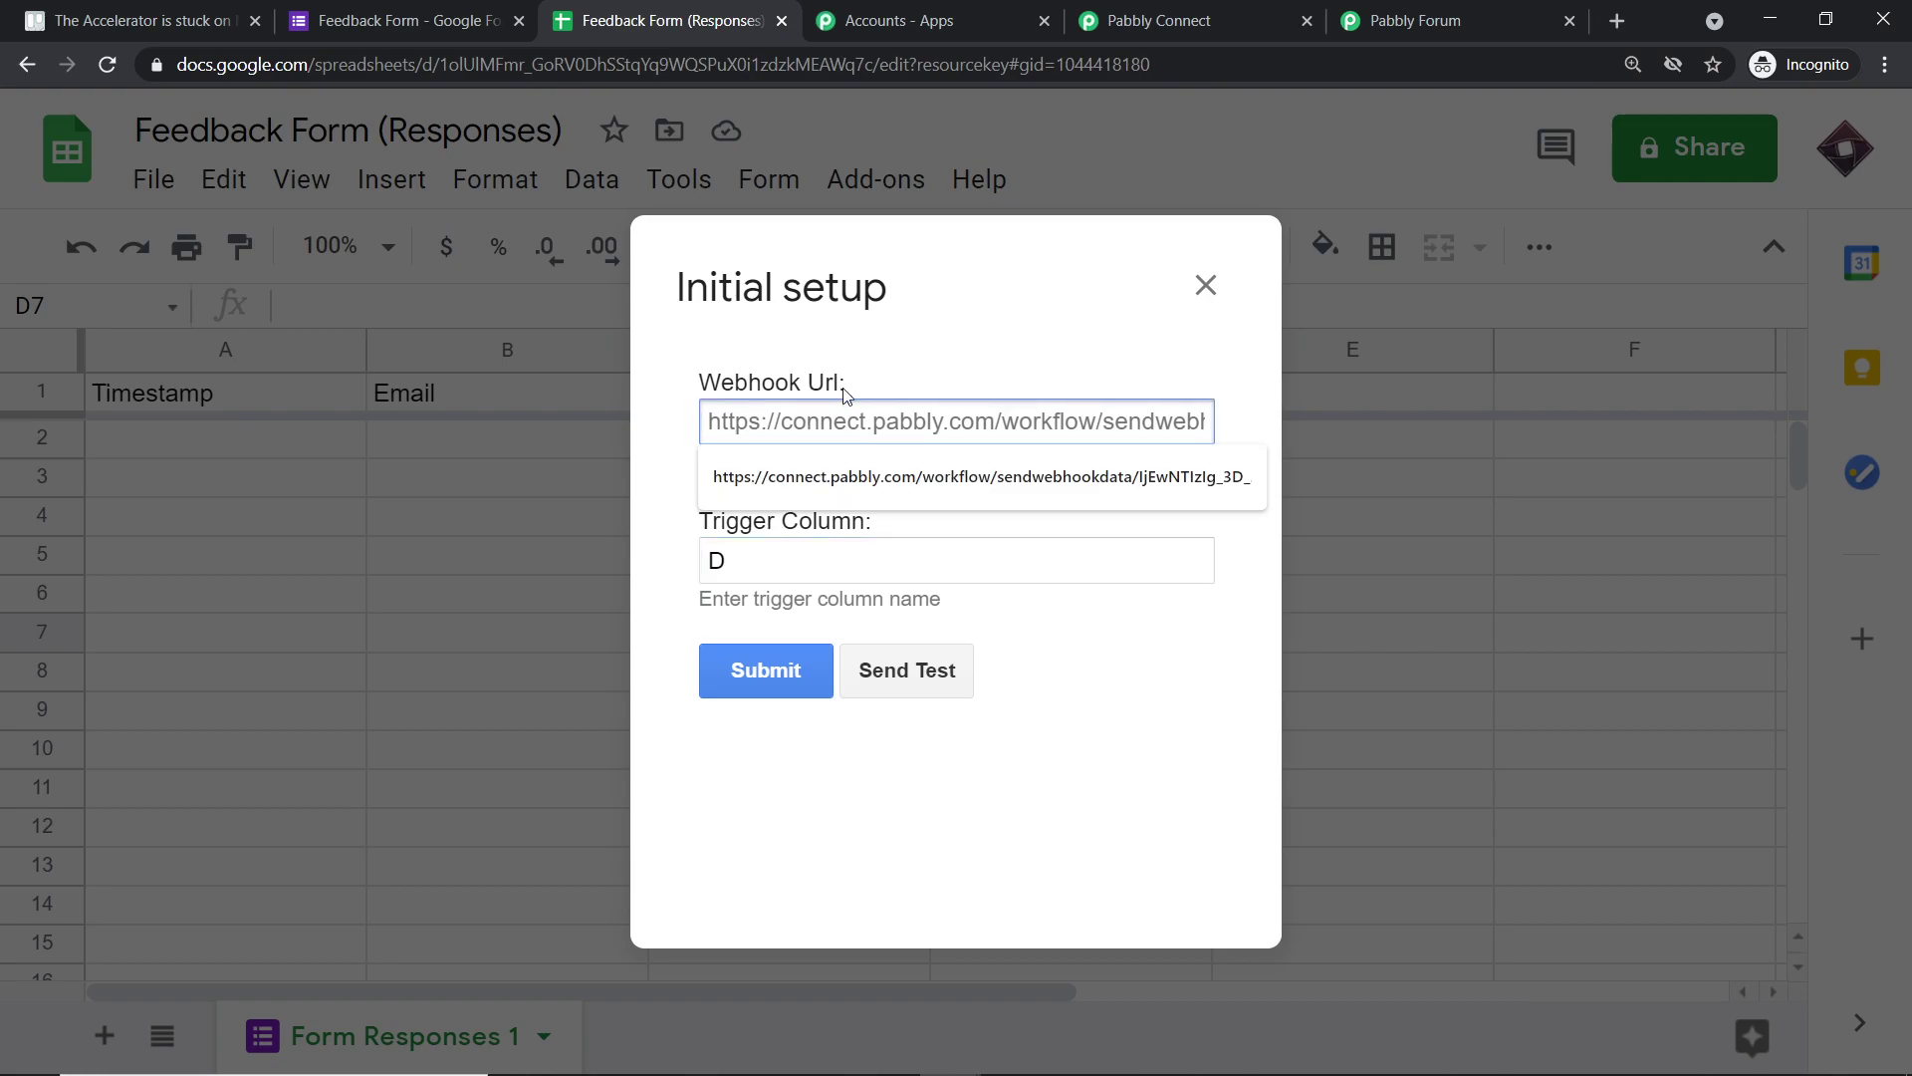
pyautogui.click(1233, 12)
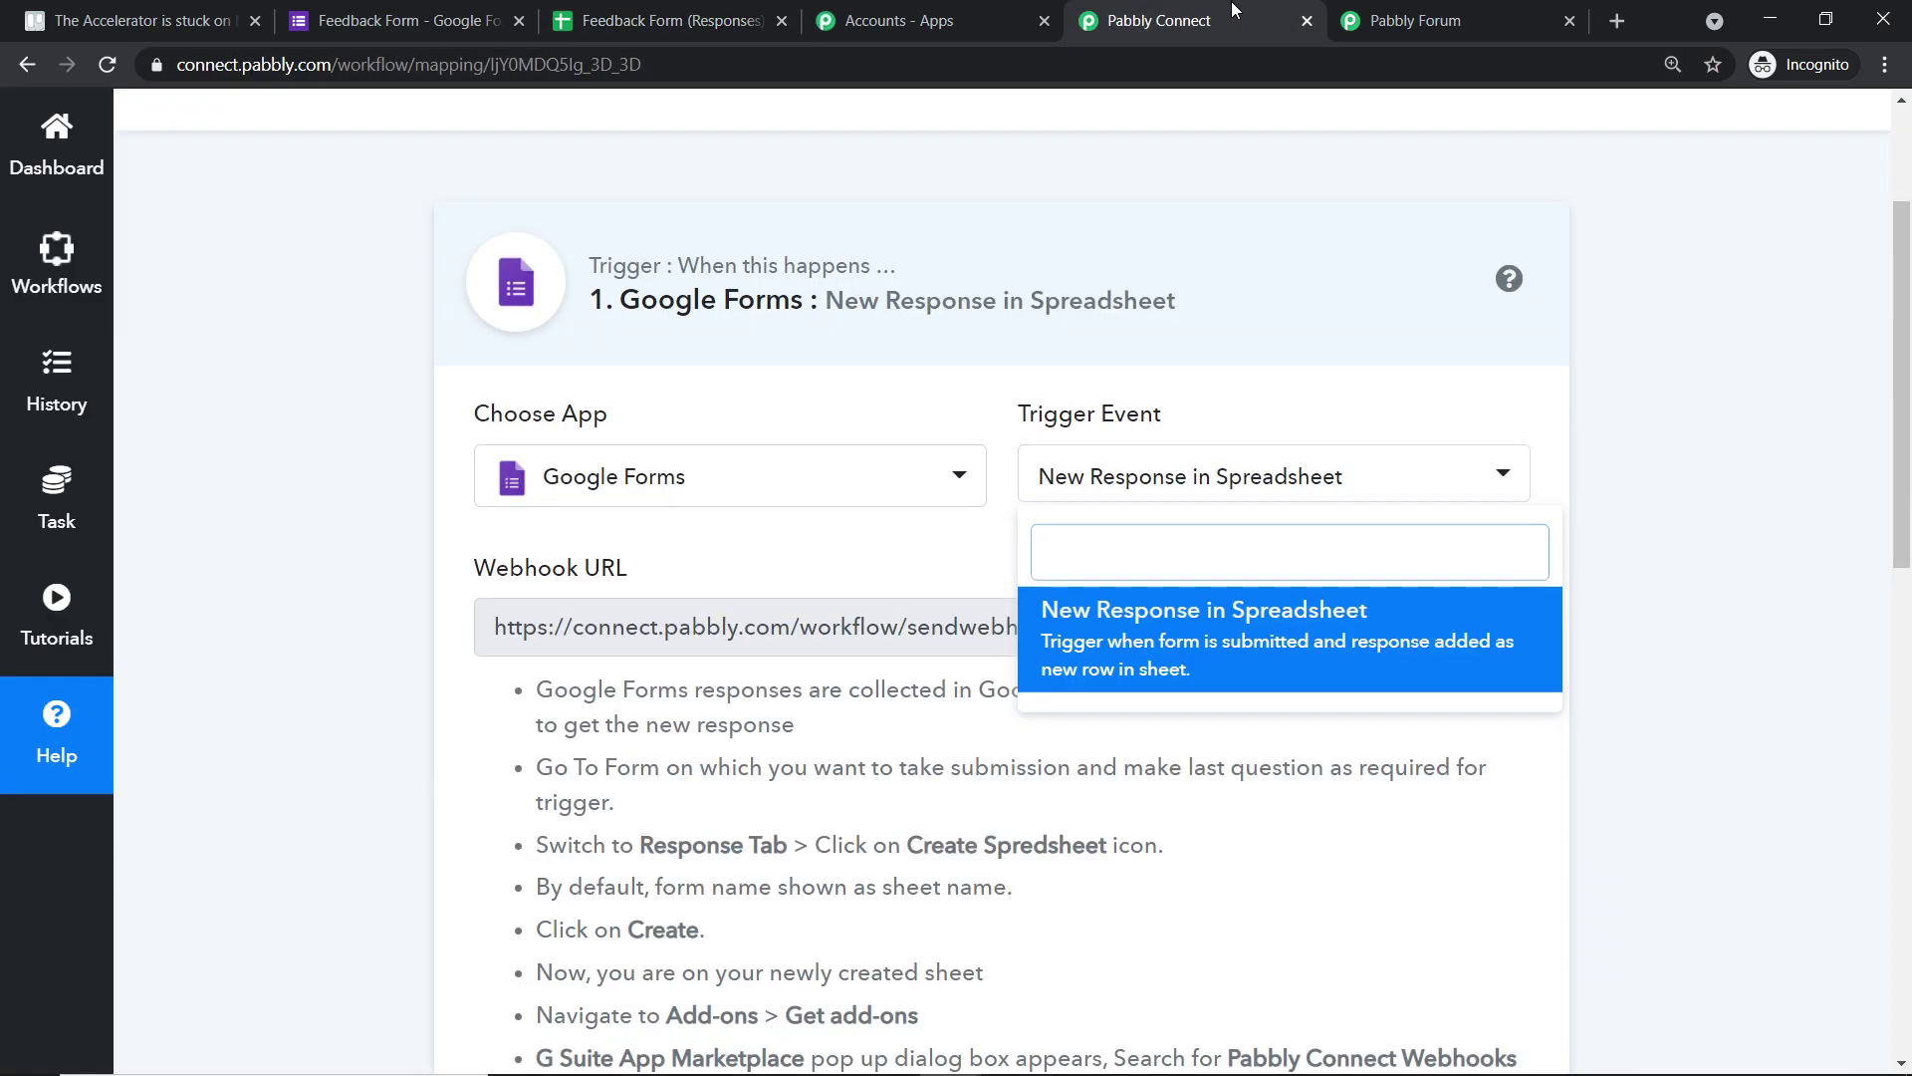
pyautogui.click(1711, 304)
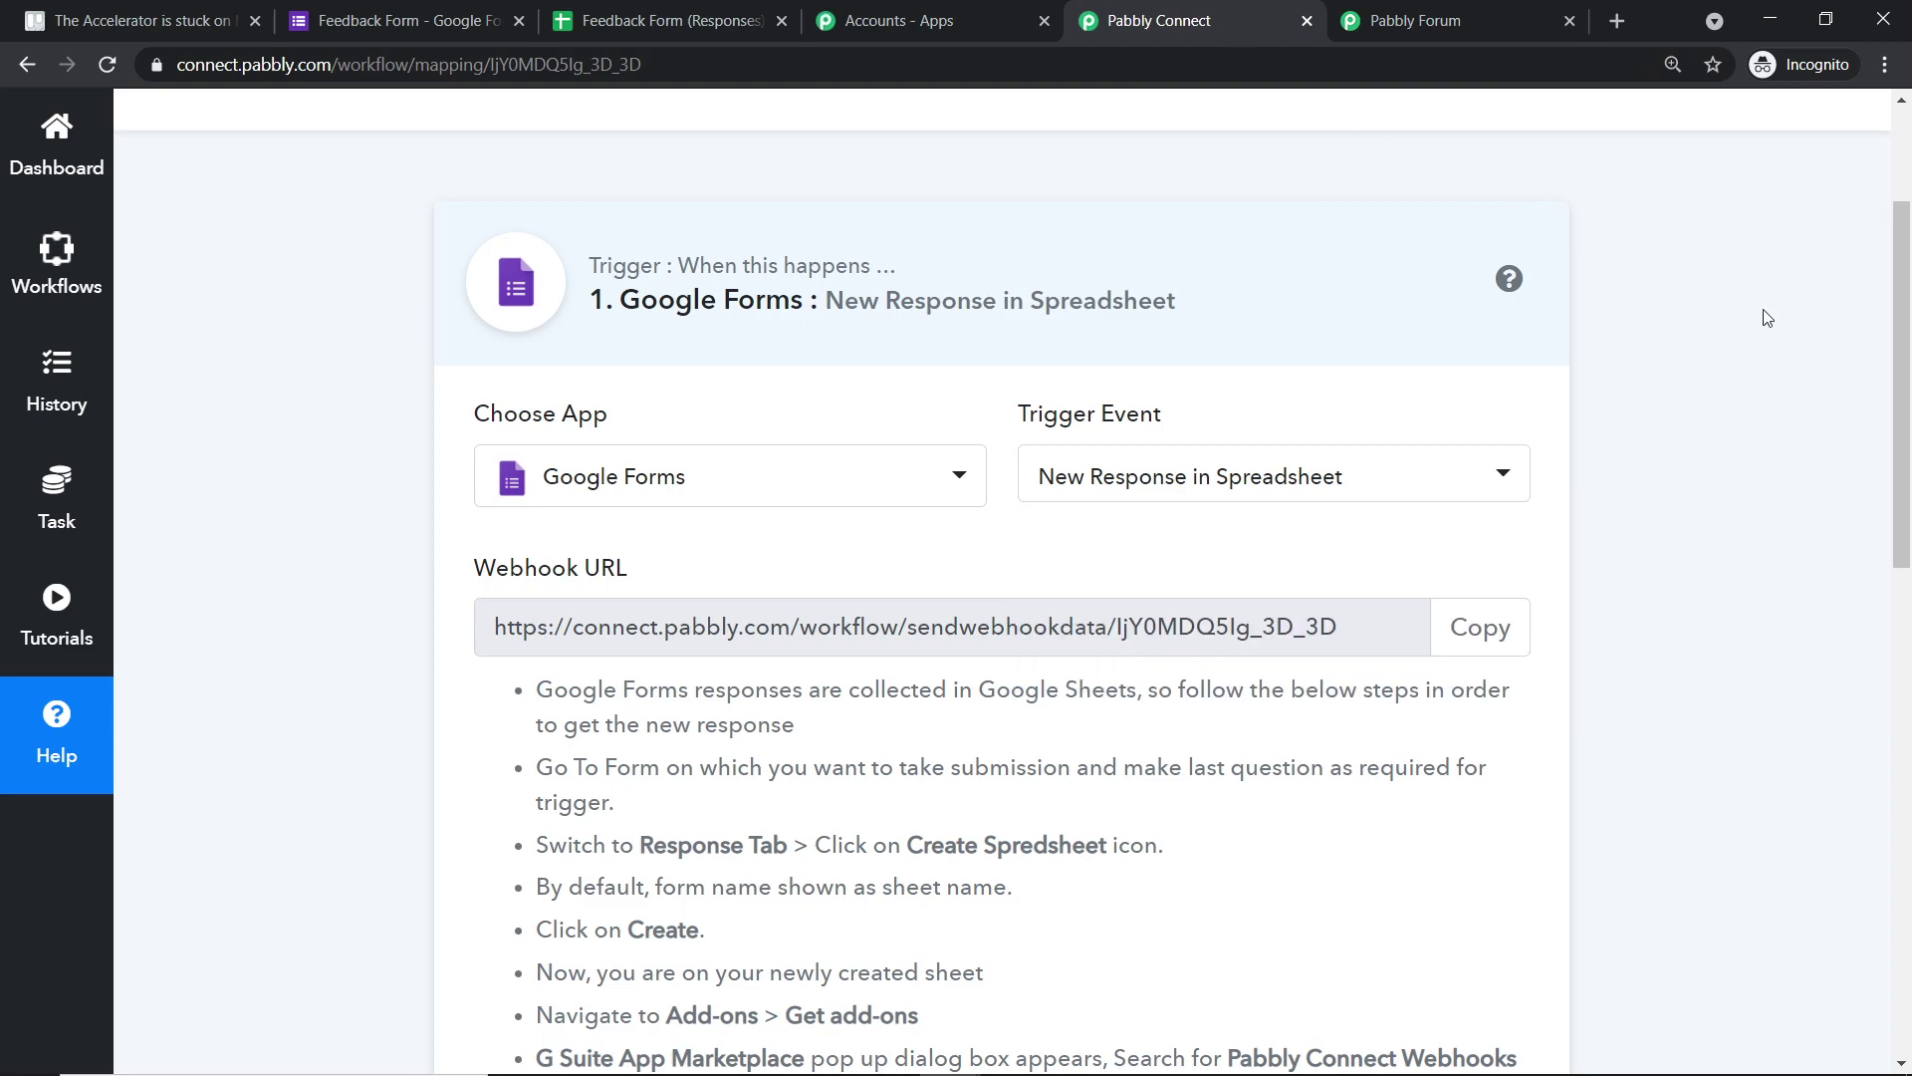
pyautogui.click(1471, 648)
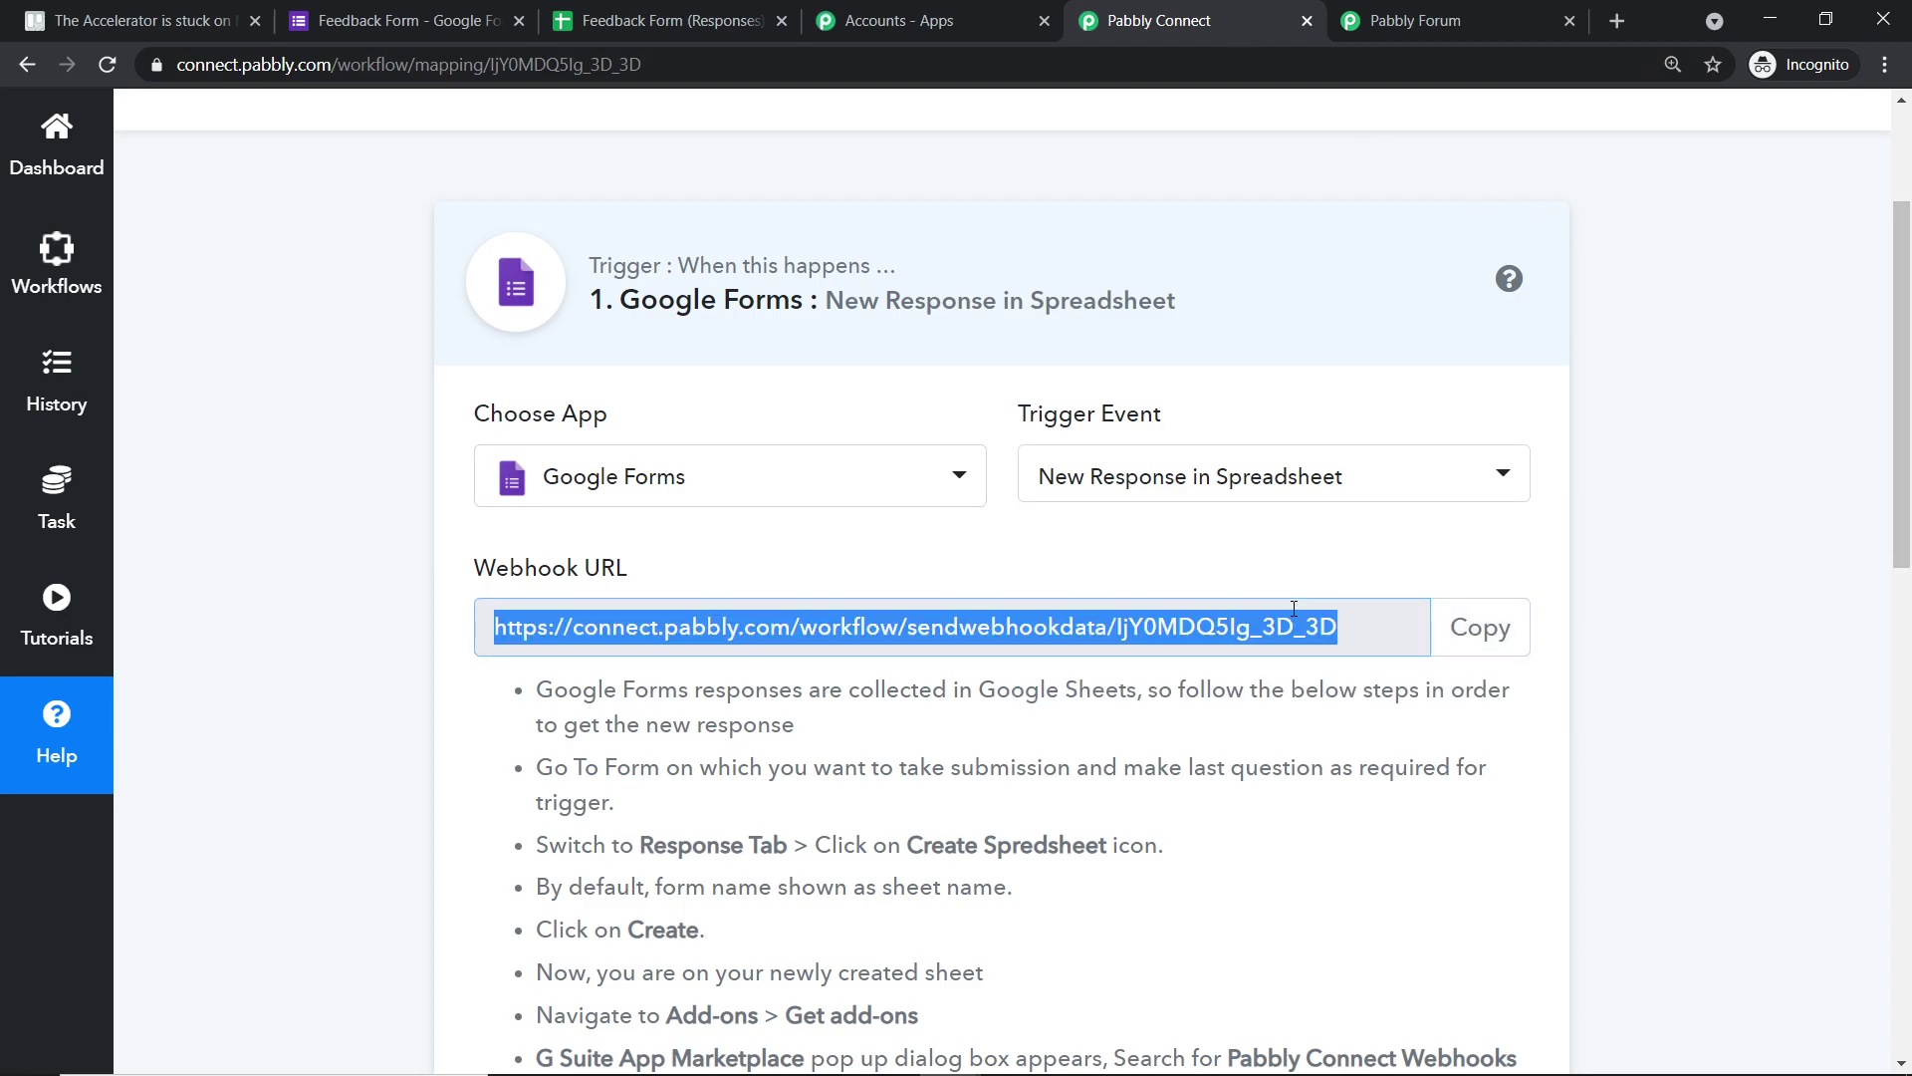
pyautogui.click(699, 14)
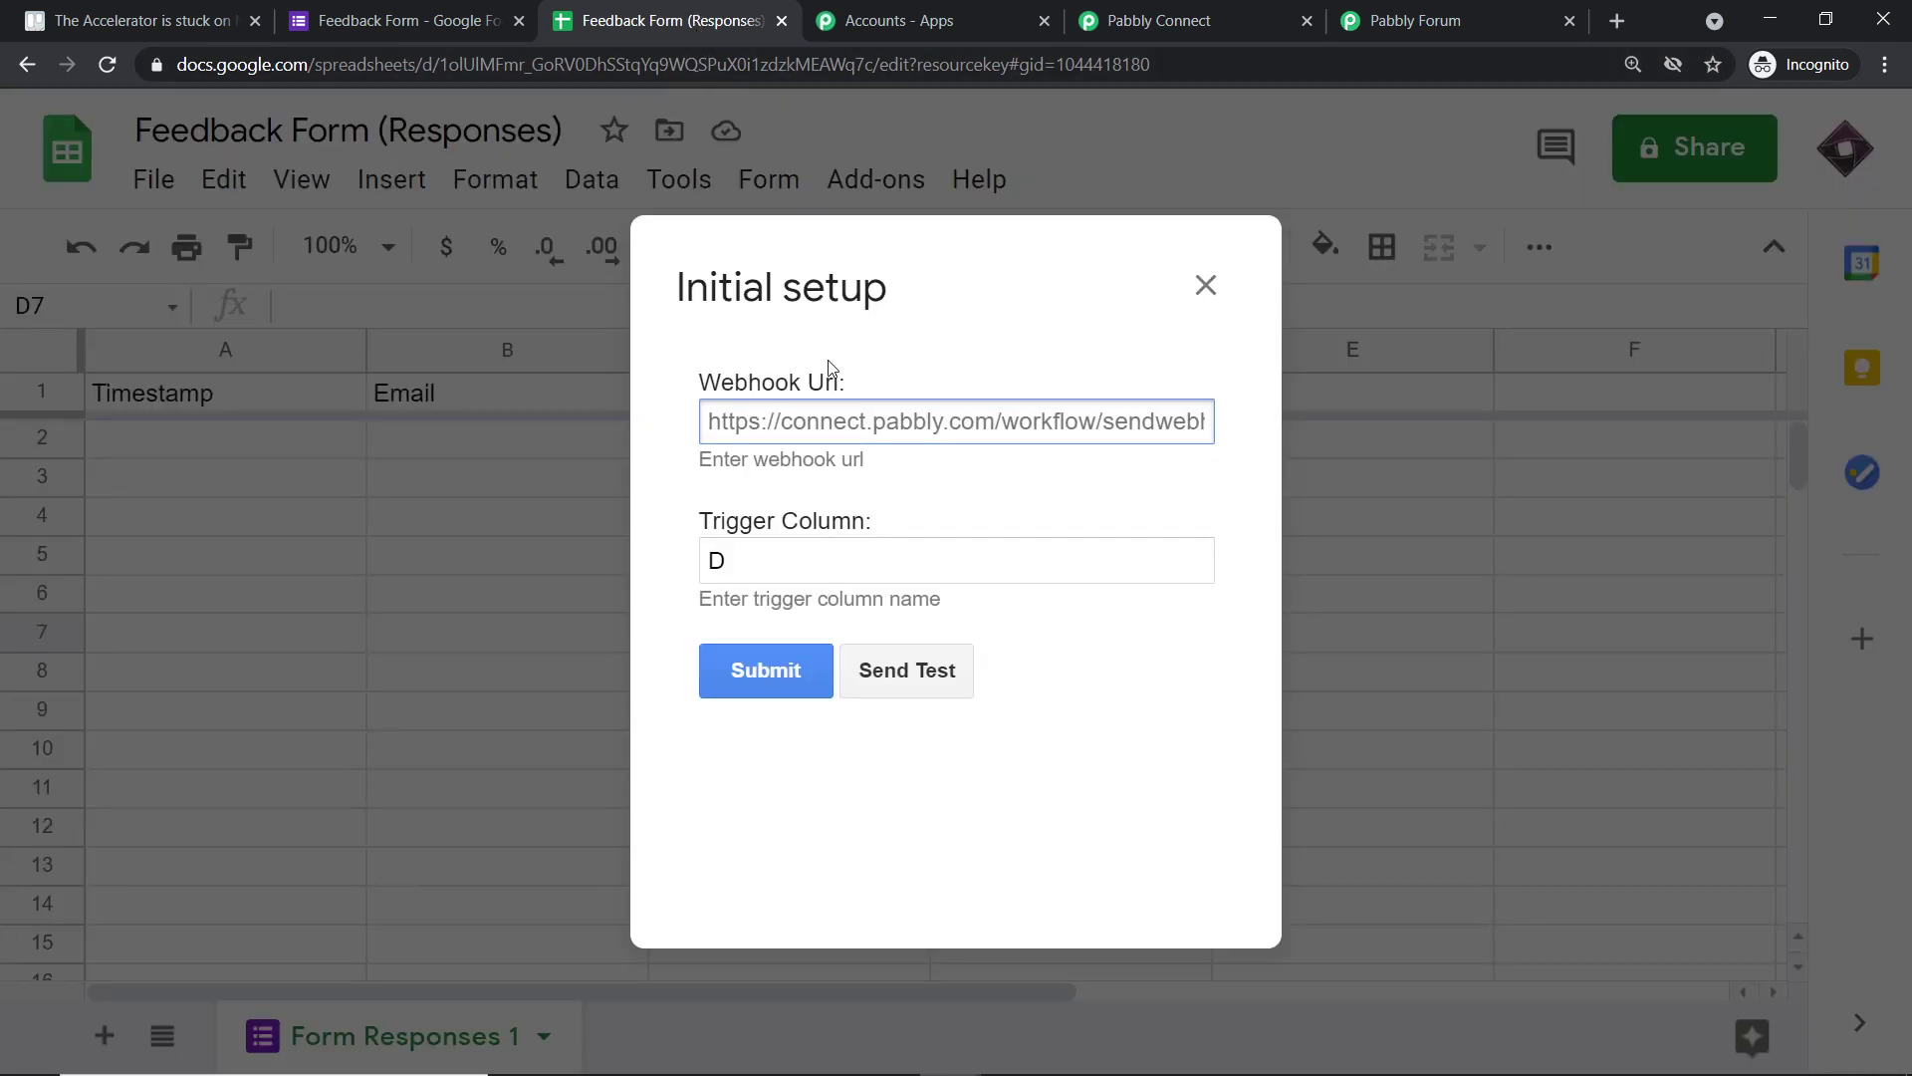
pyautogui.click(812, 404)
pyautogui.rightClick(812, 404)
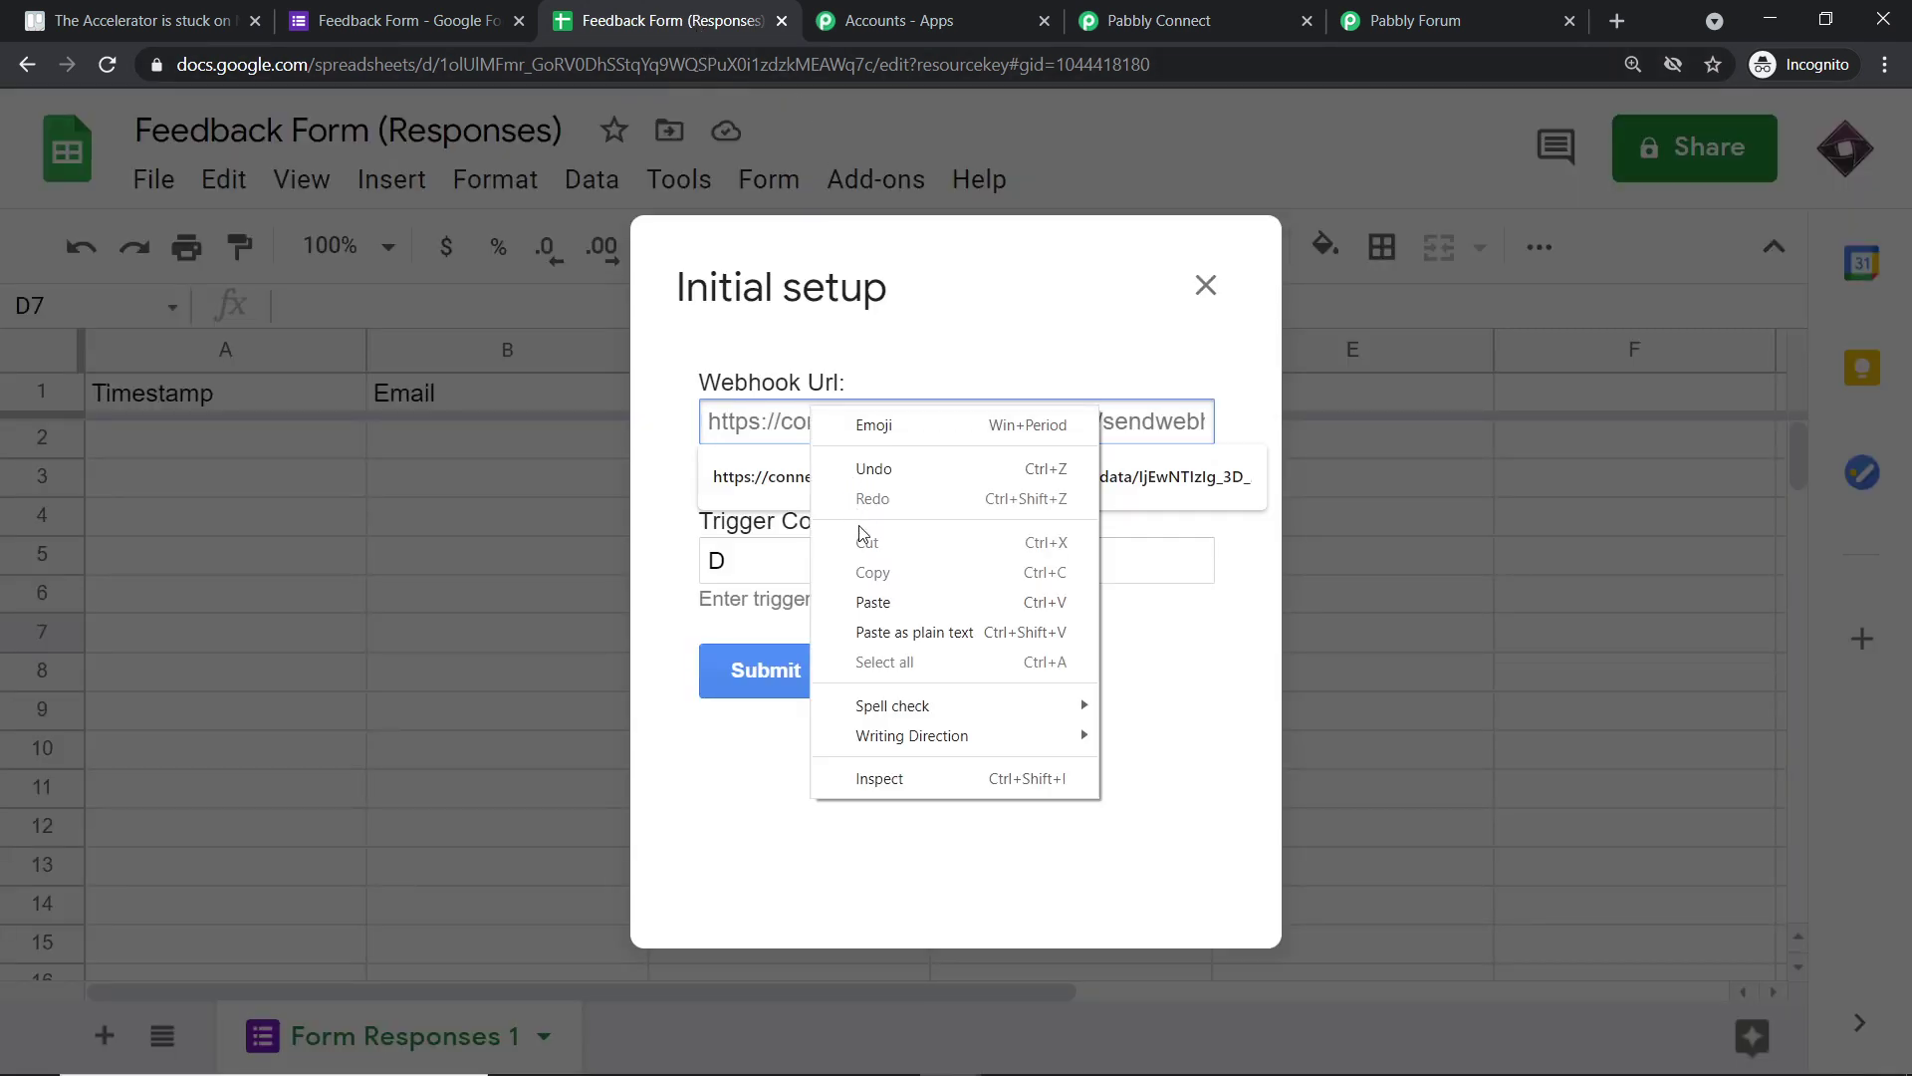
pyautogui.click(876, 601)
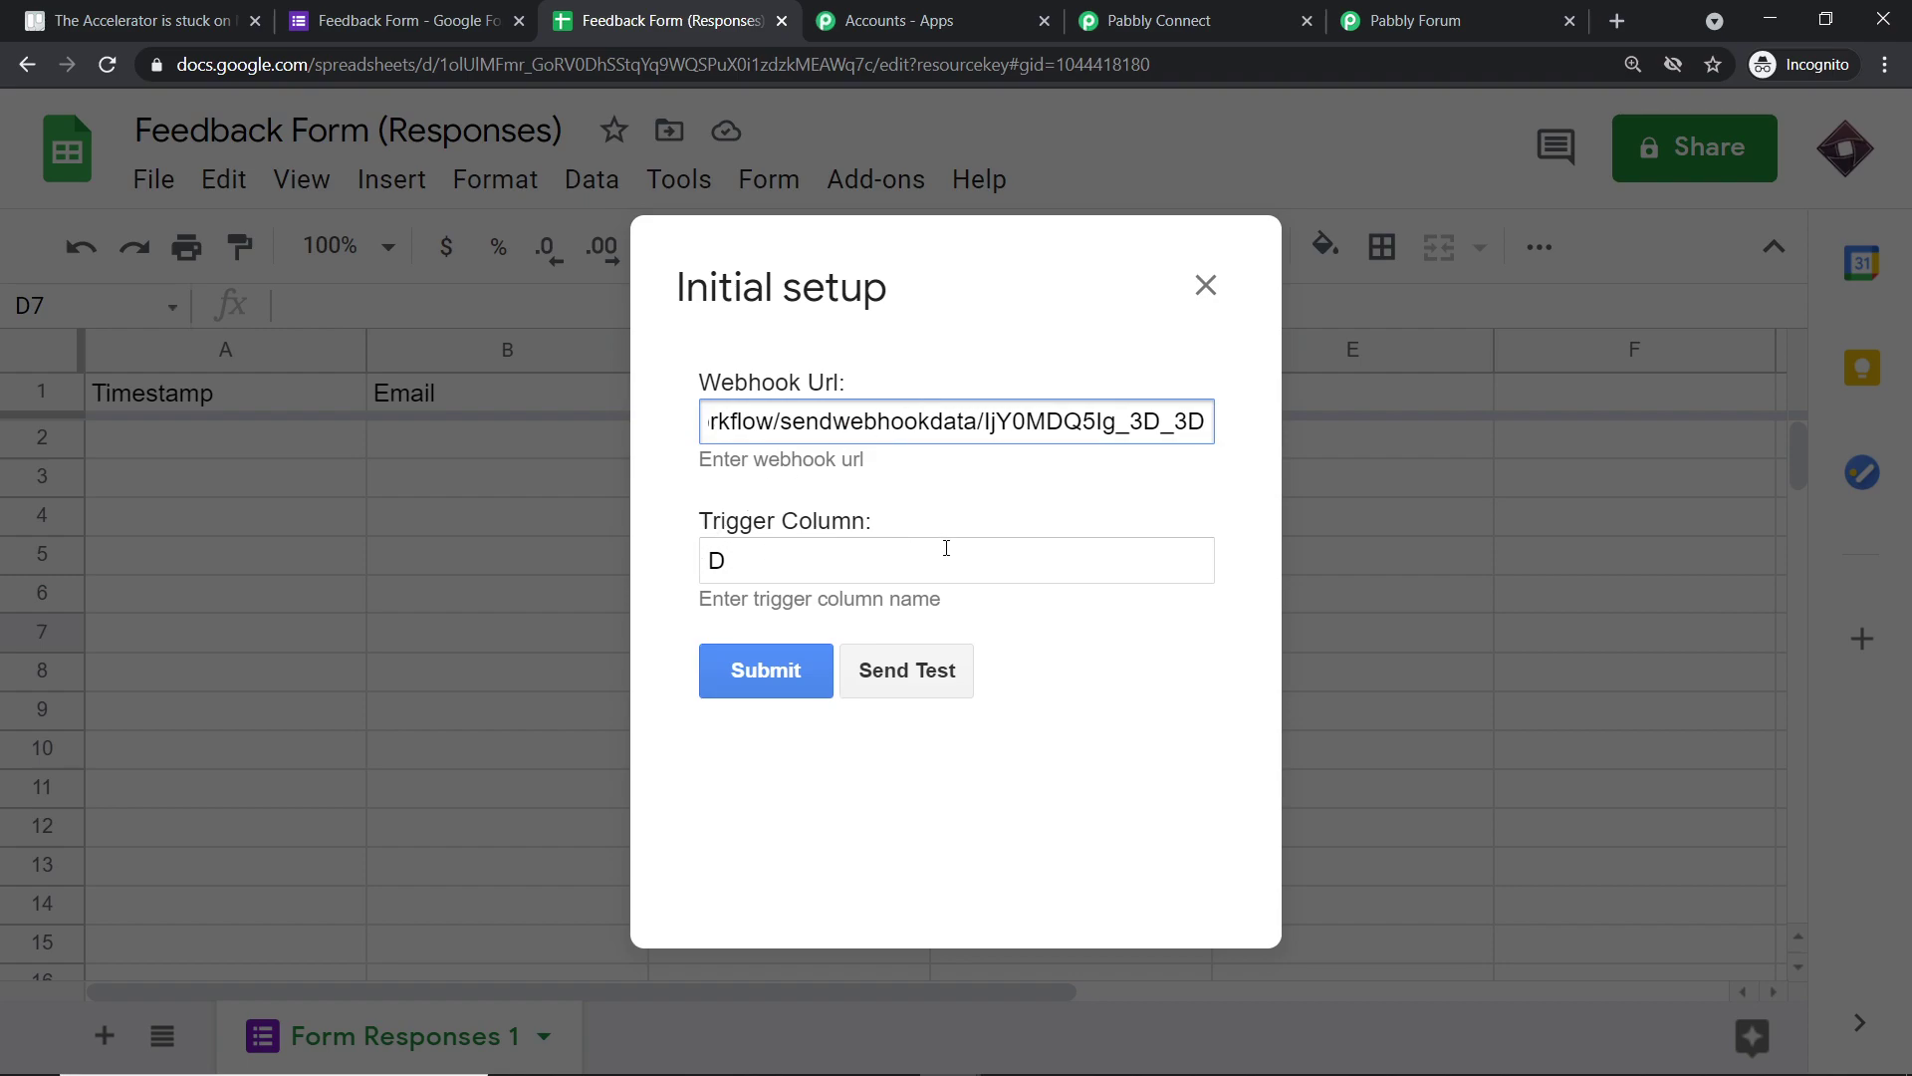
pyautogui.click(785, 660)
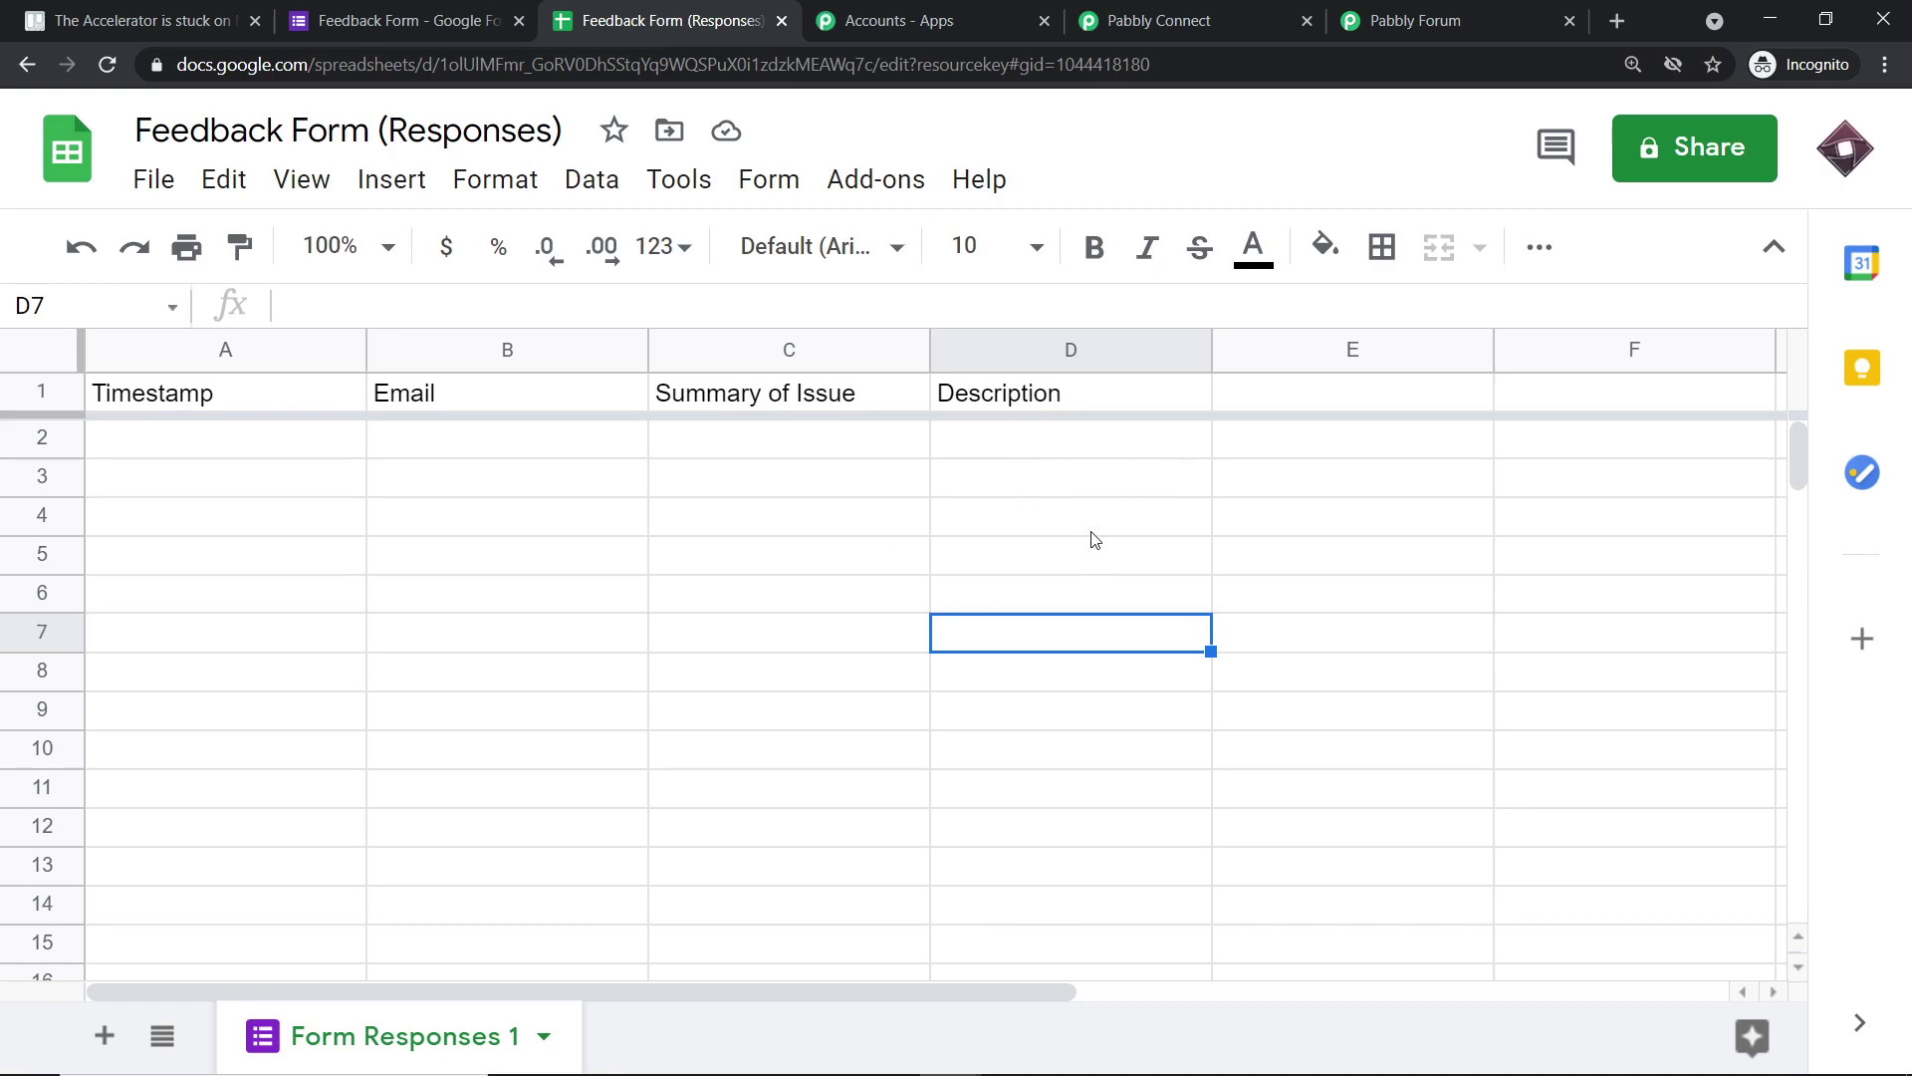
# - Choose Pabbly Connect Webhooks > Send On Event, then return to the Pabbly Connect workflow
pyautogui.click(860, 199)
pyautogui.moveTo(901, 342)
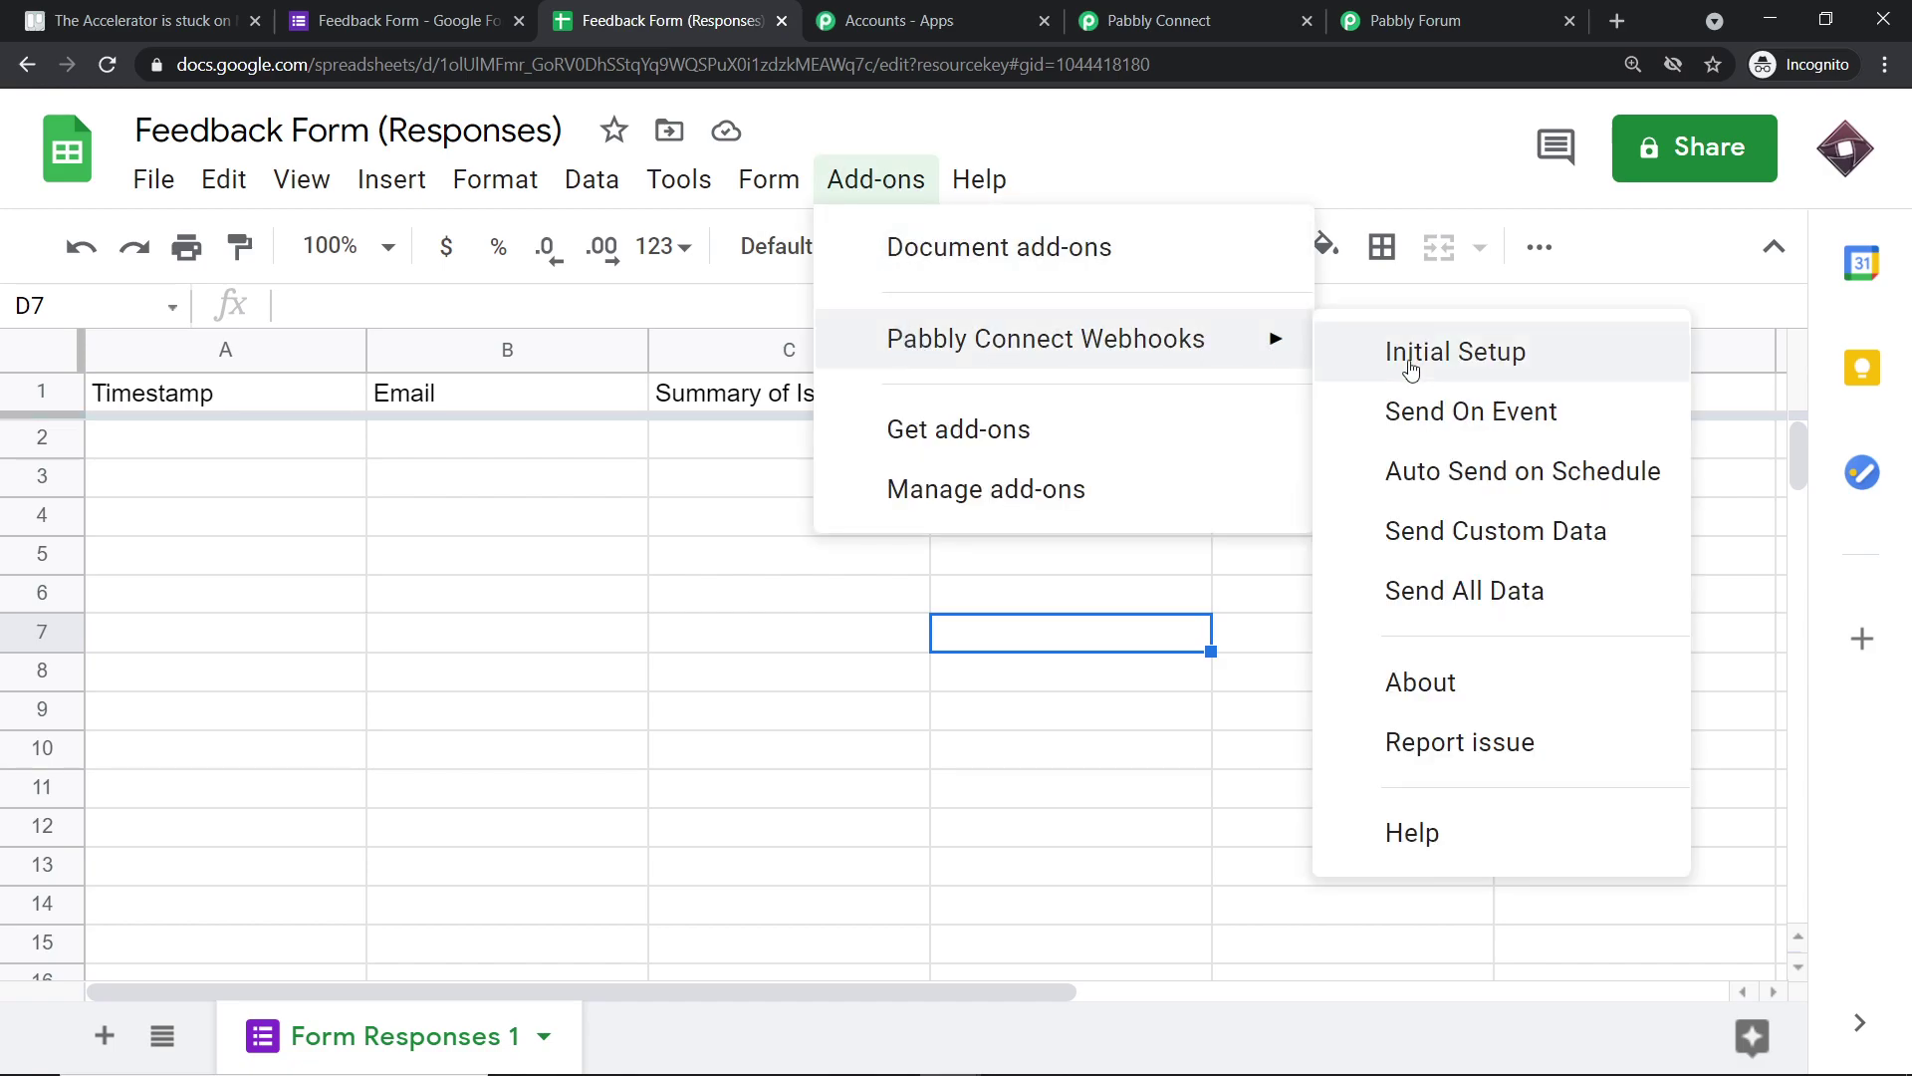
pyautogui.click(1462, 409)
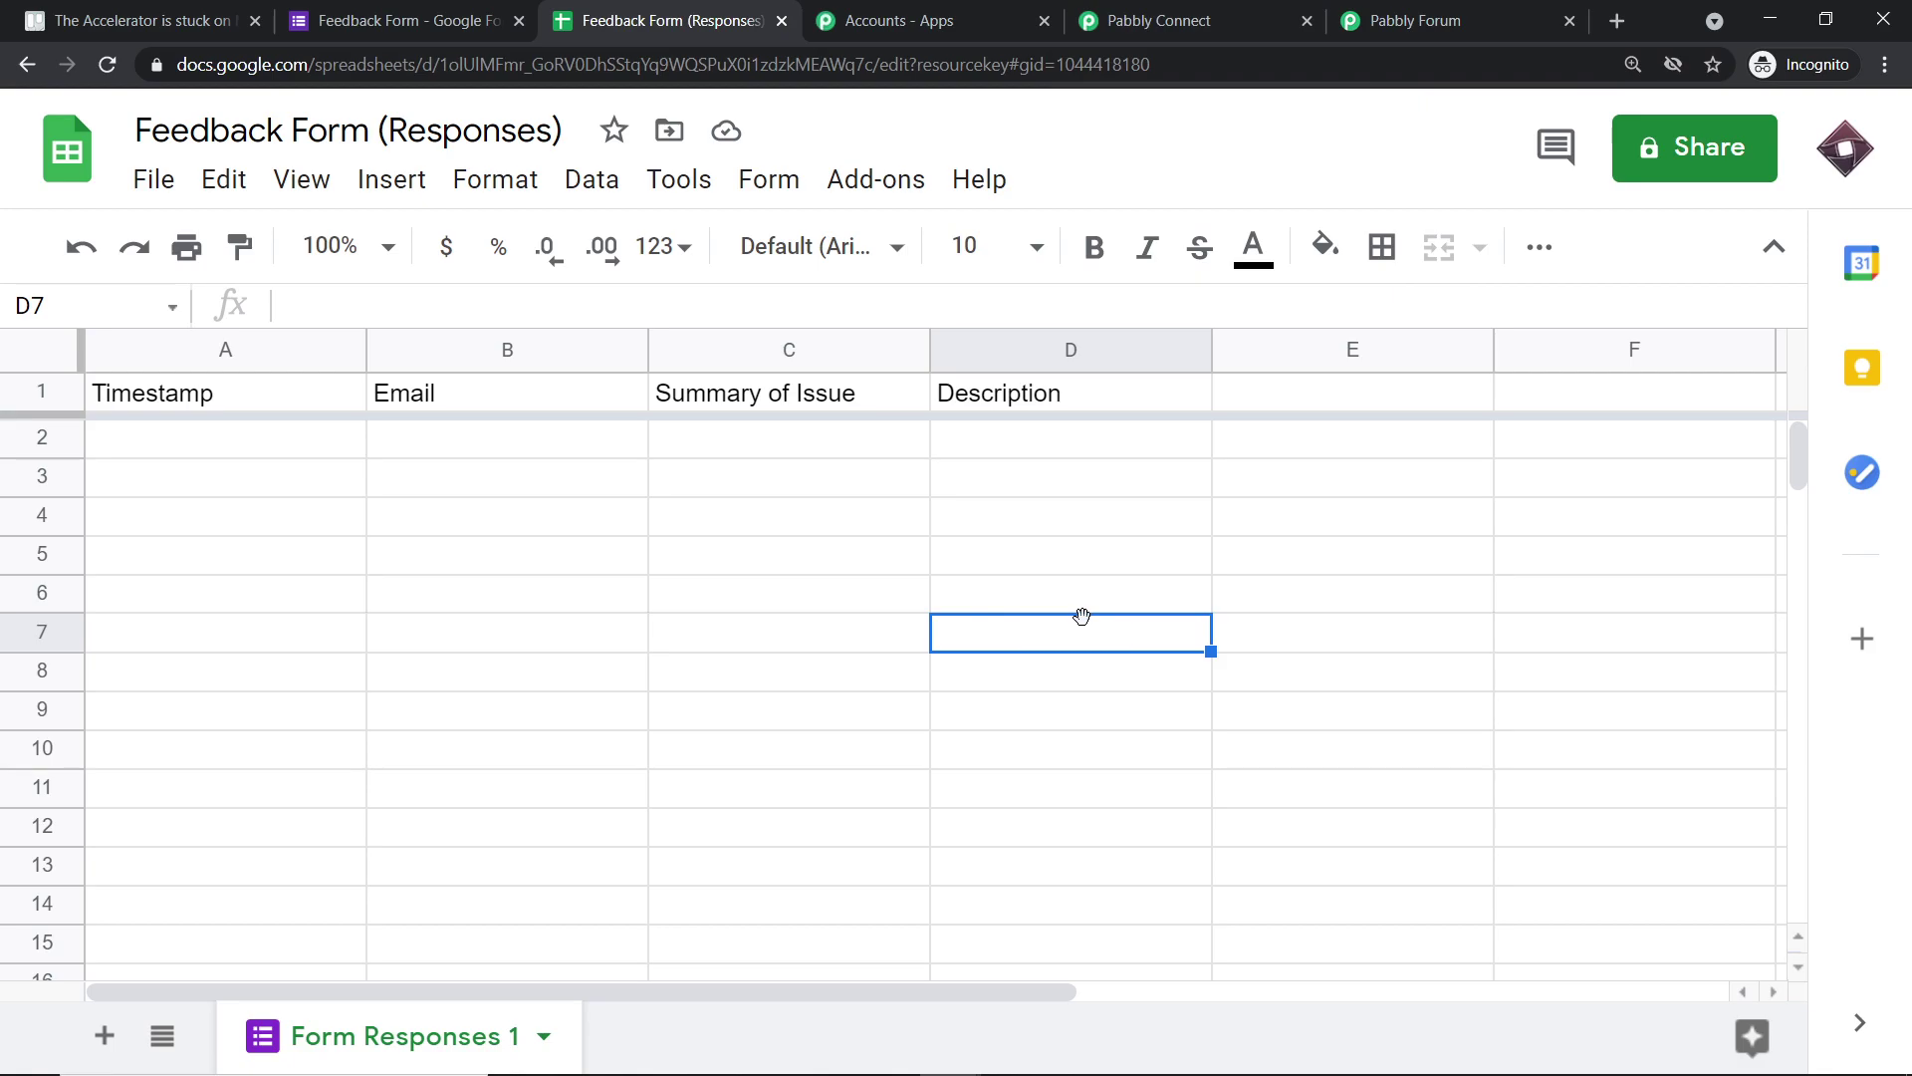
pyautogui.click(1190, 20)
# - Start Capture Webhook Response in Pabbly Connect, then go back to the Feedback Form editor
pyautogui.scroll(-5, 1434, 577)
pyautogui.scroll(-4, 1439, 605)
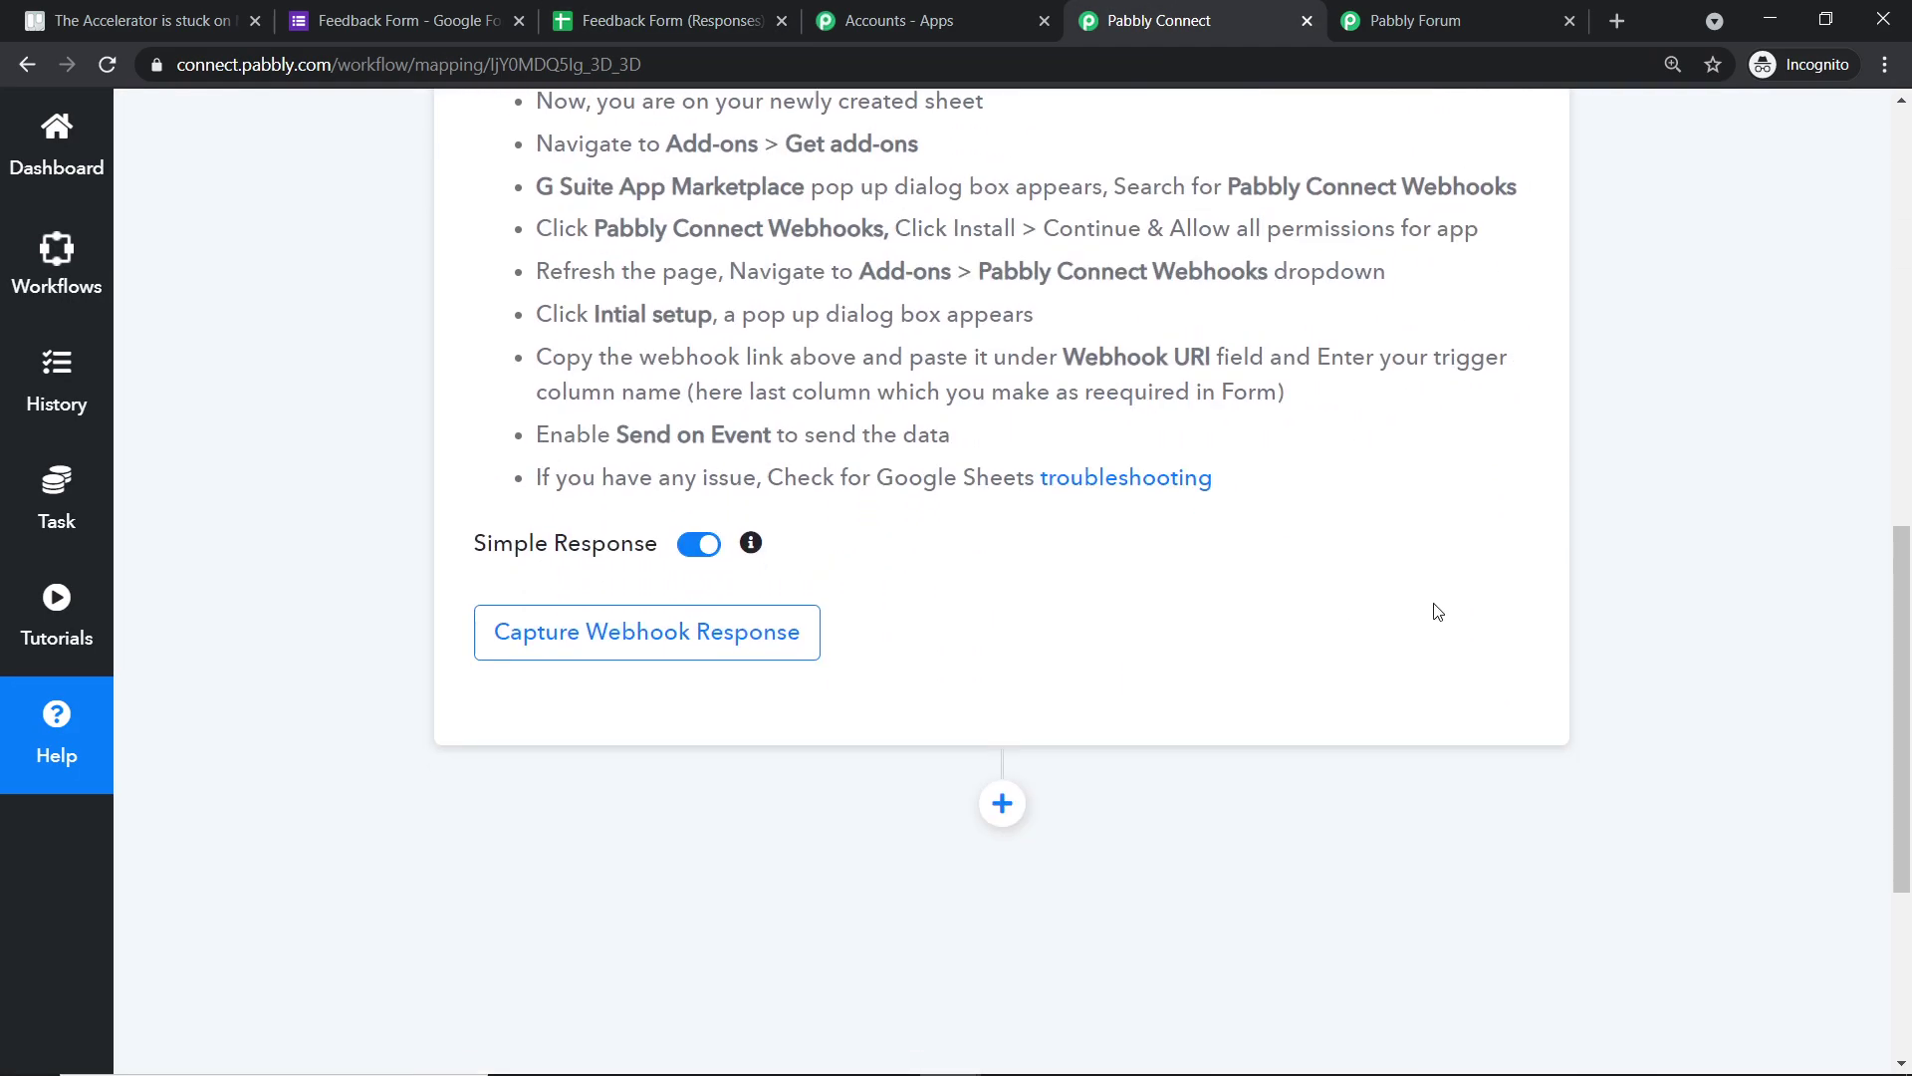
pyautogui.click(668, 644)
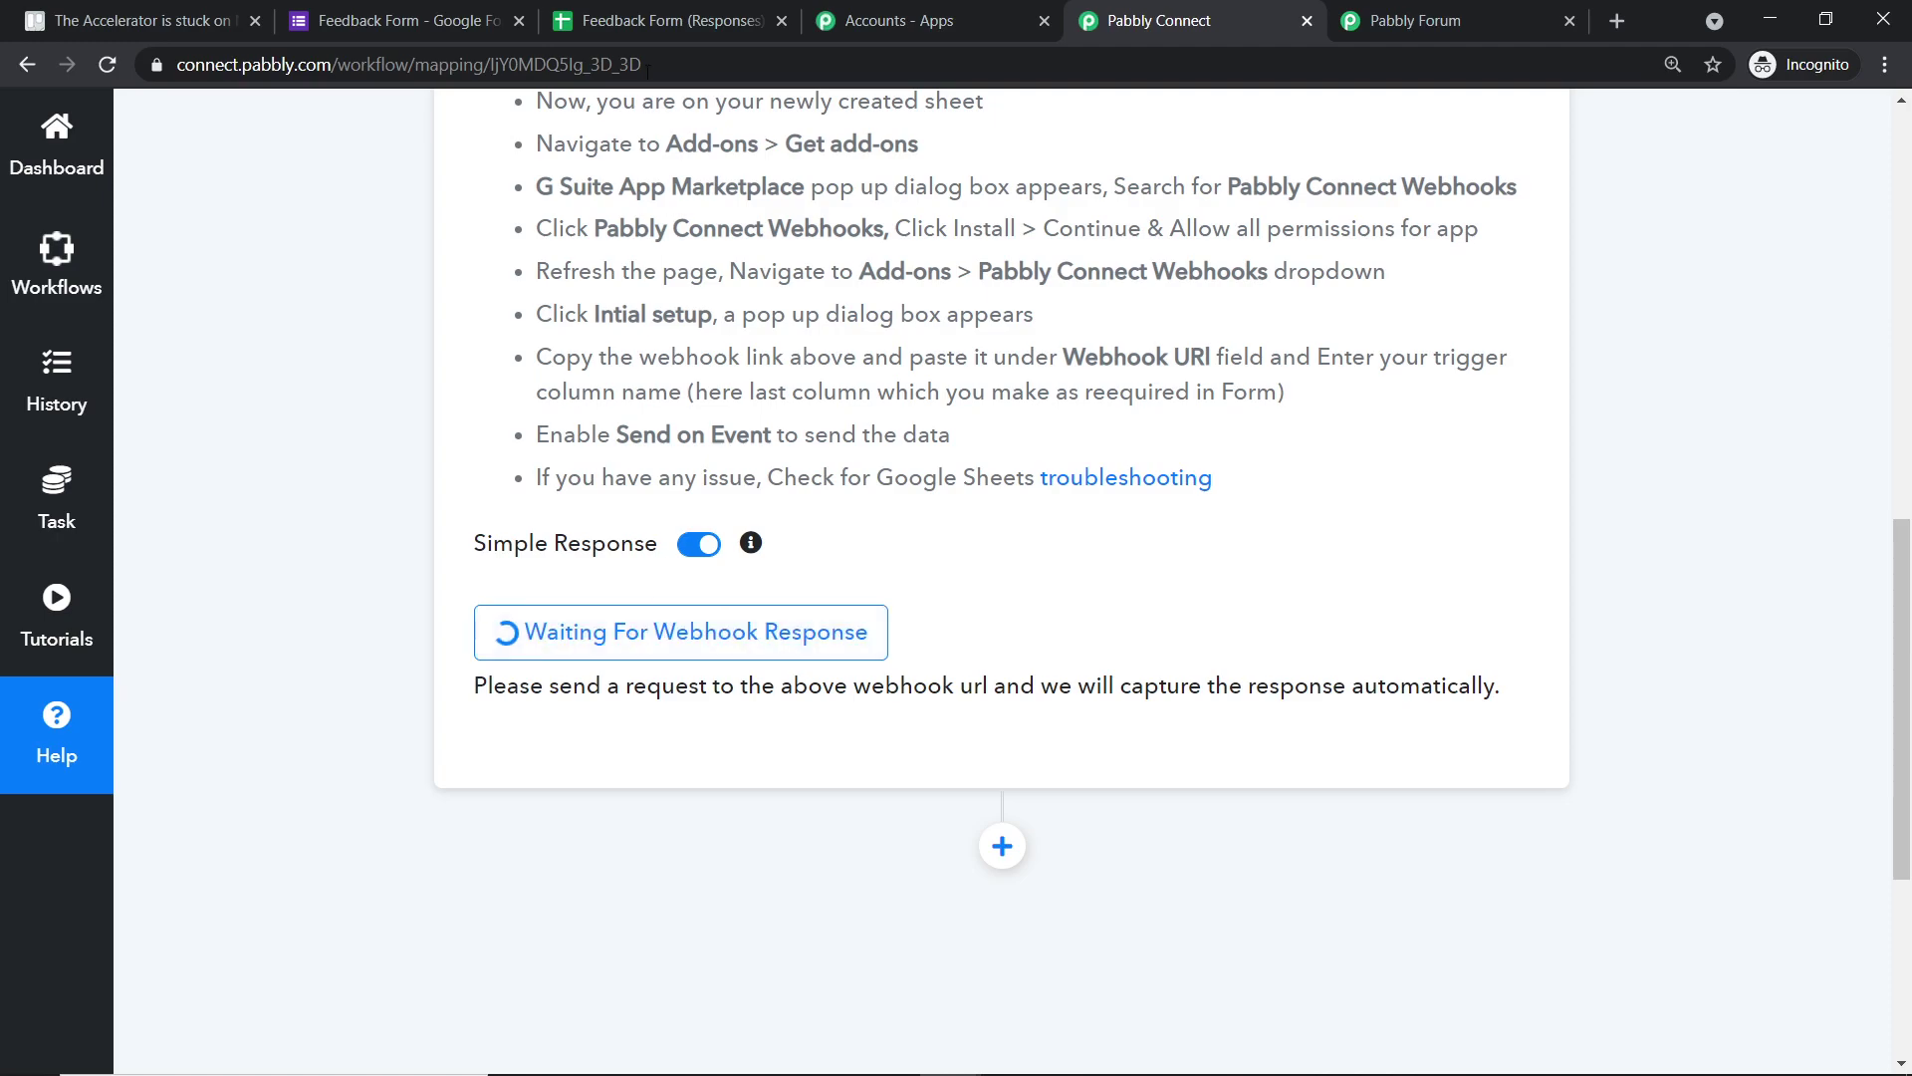
pyautogui.click(624, 12)
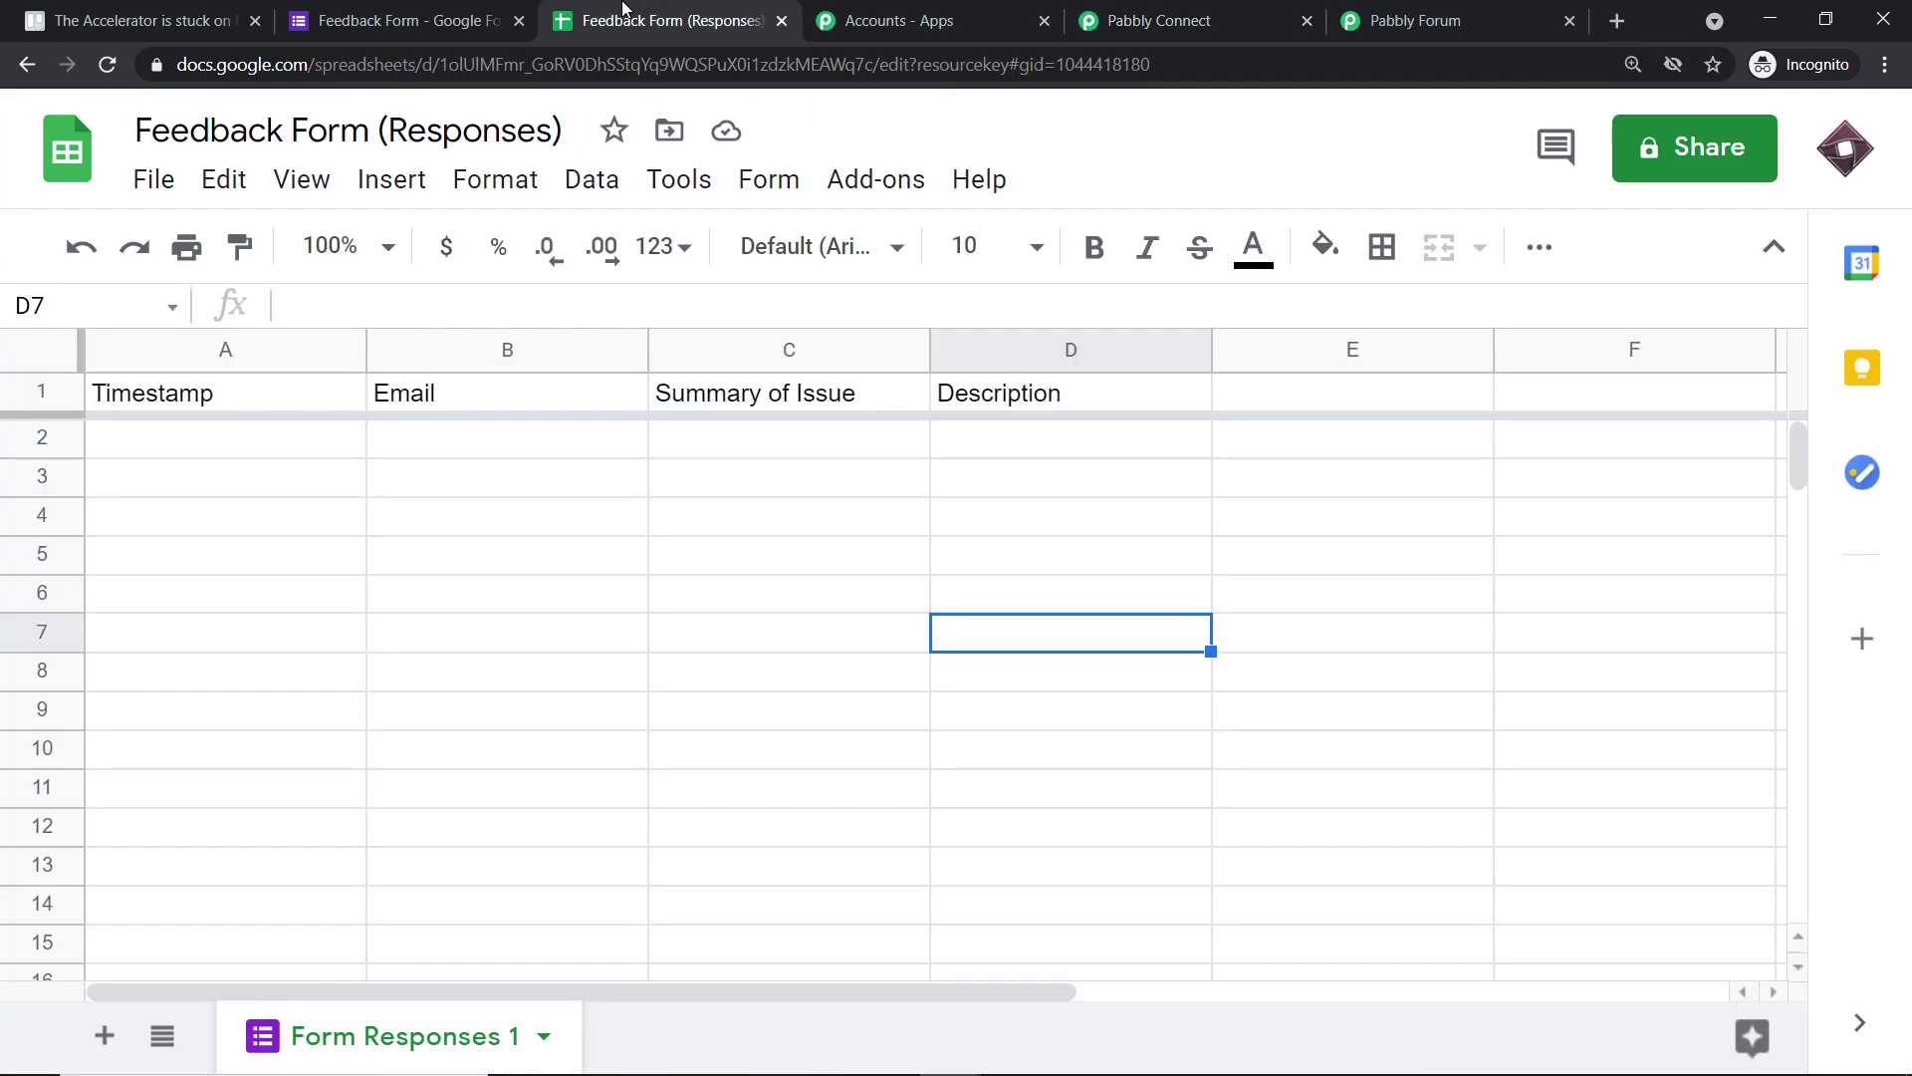
pyautogui.click(415, 10)
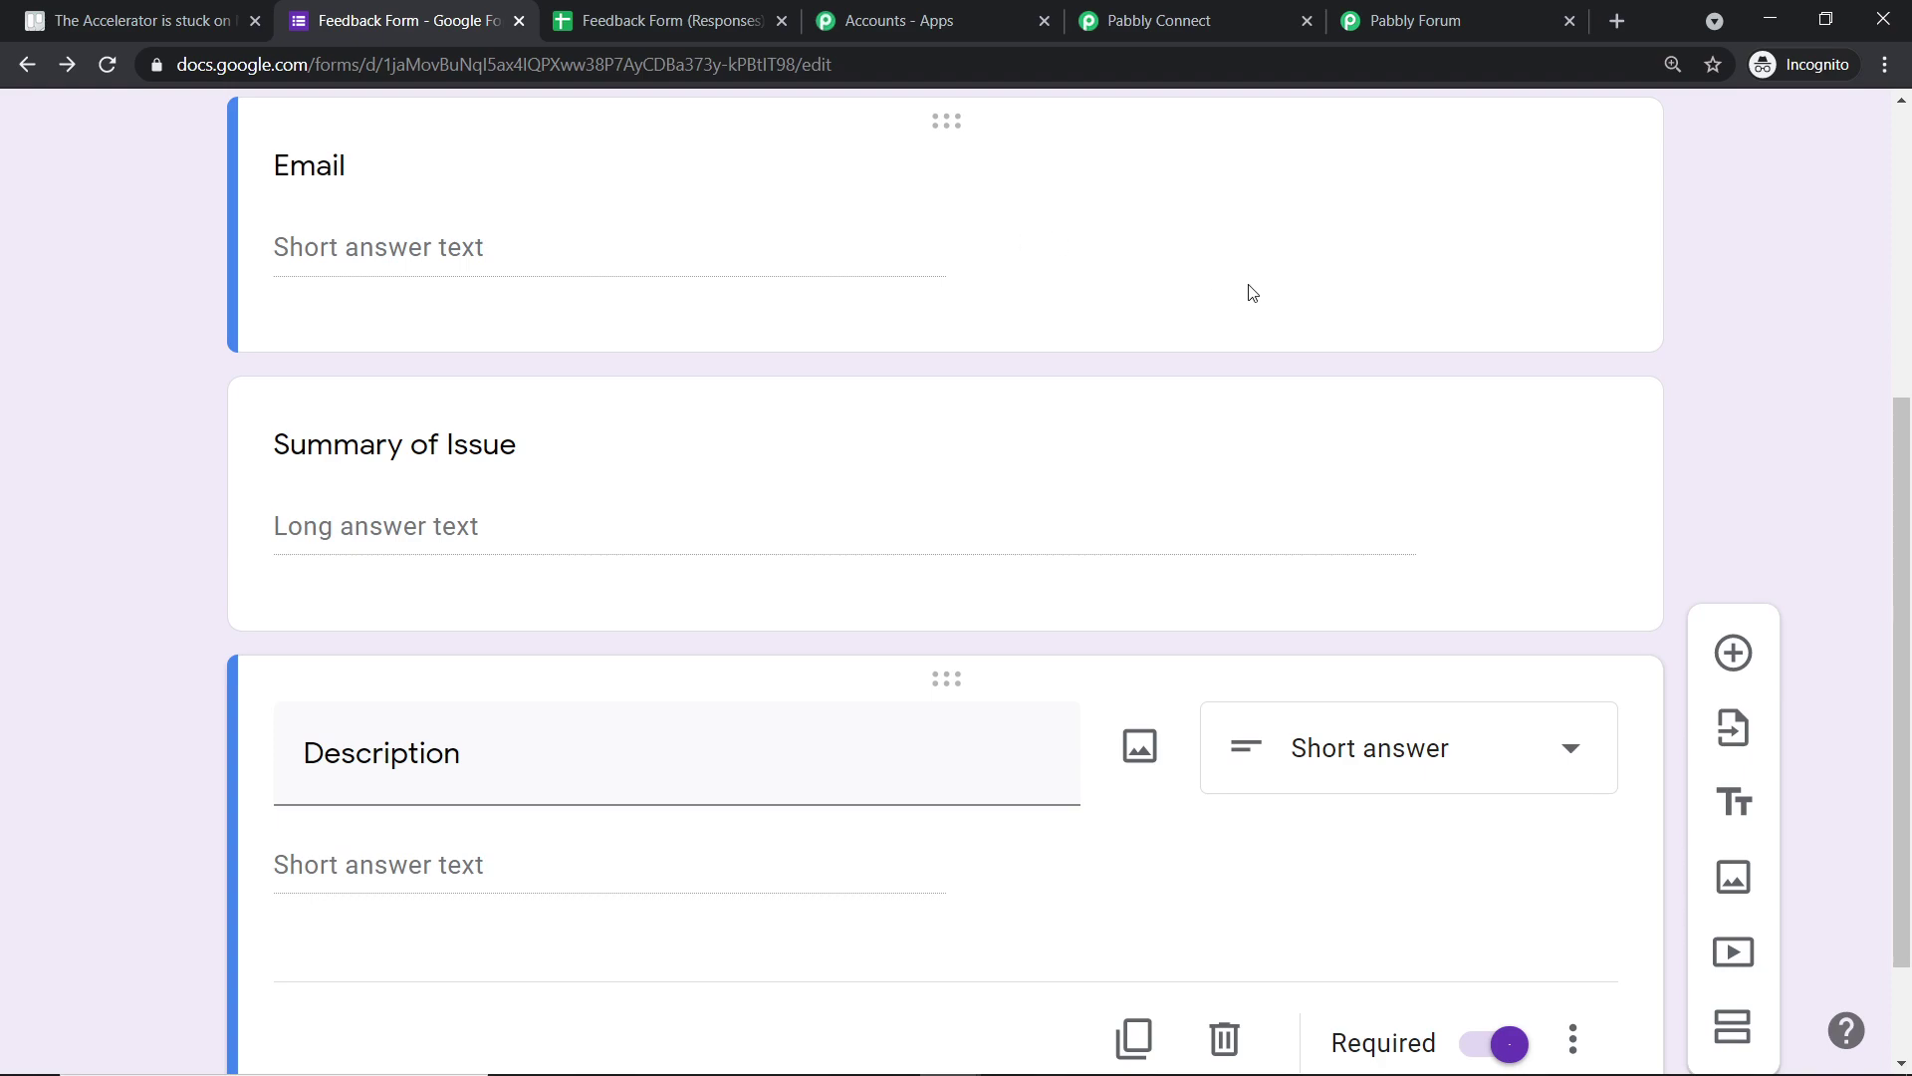
pyautogui.scroll(5, 1243, 291)
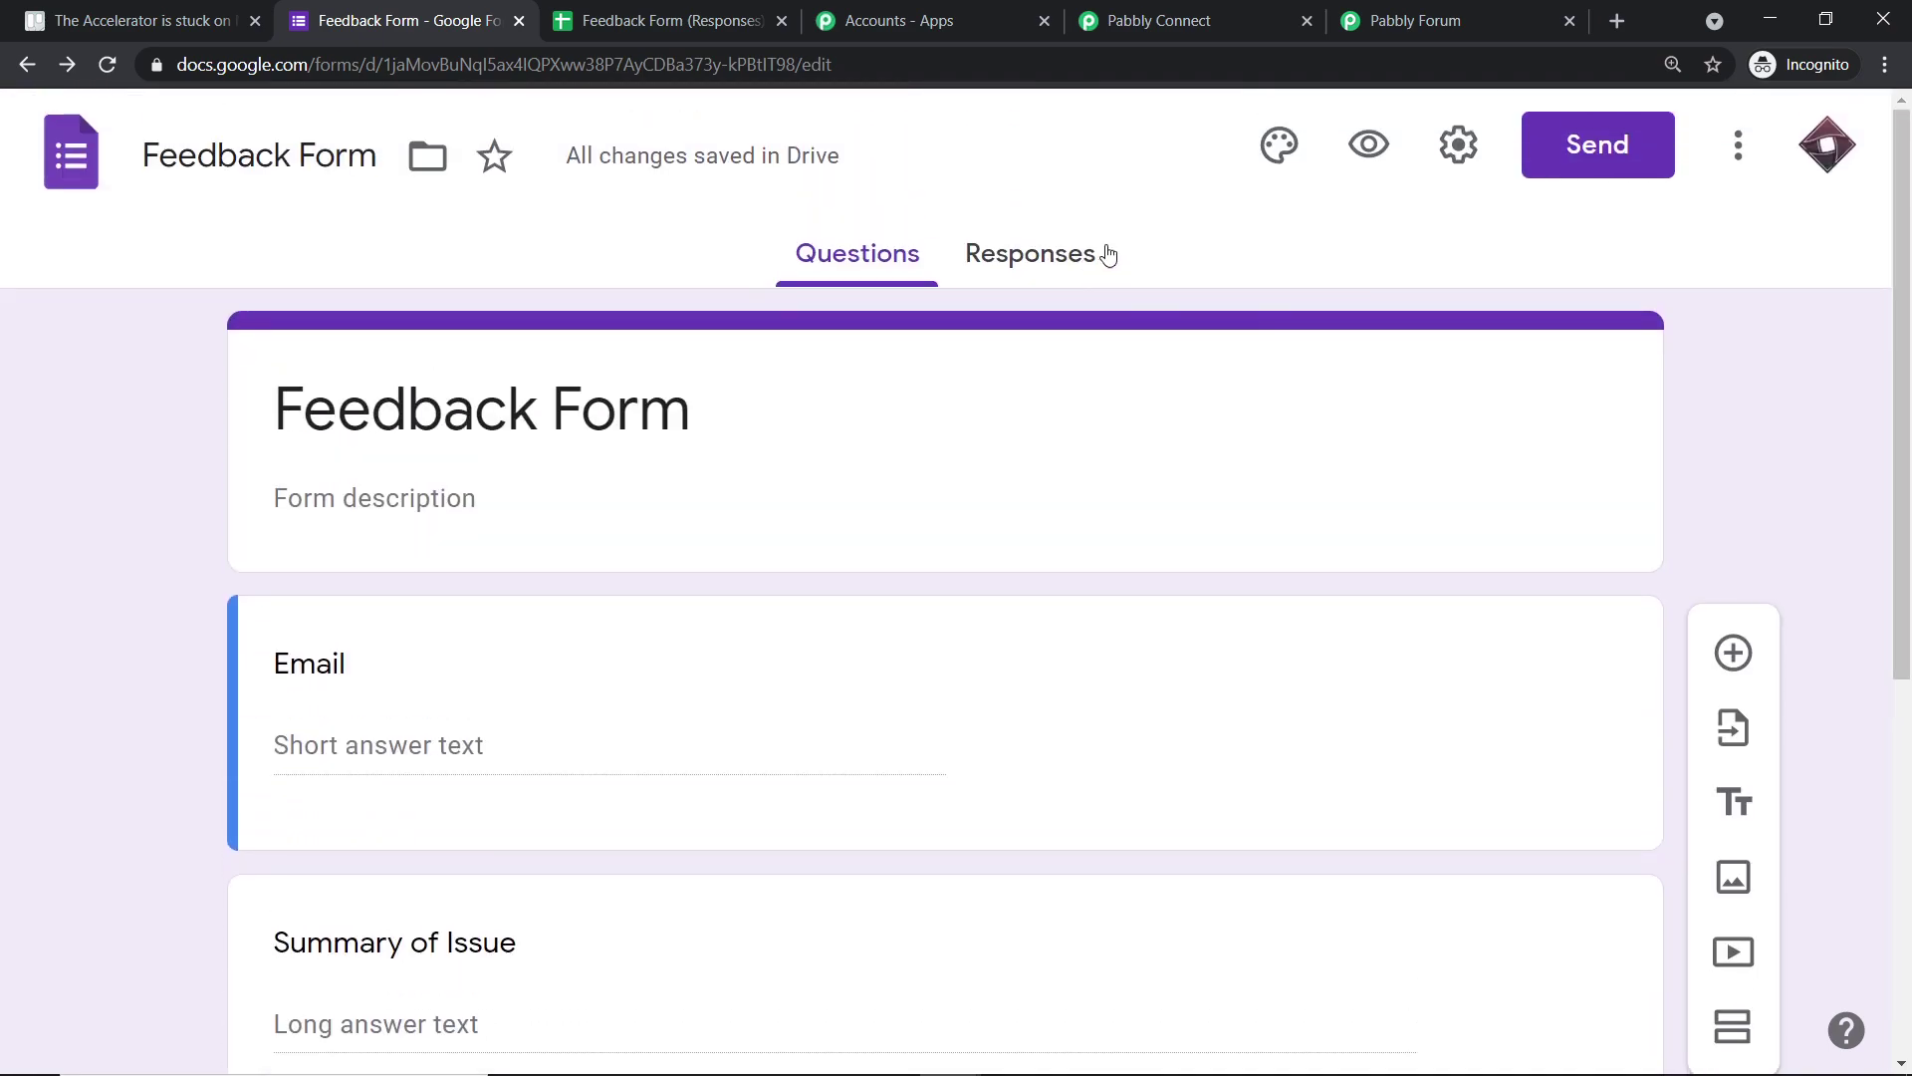
# - Open the form preview and enter a test email address in the Email answer
pyautogui.click(1369, 149)
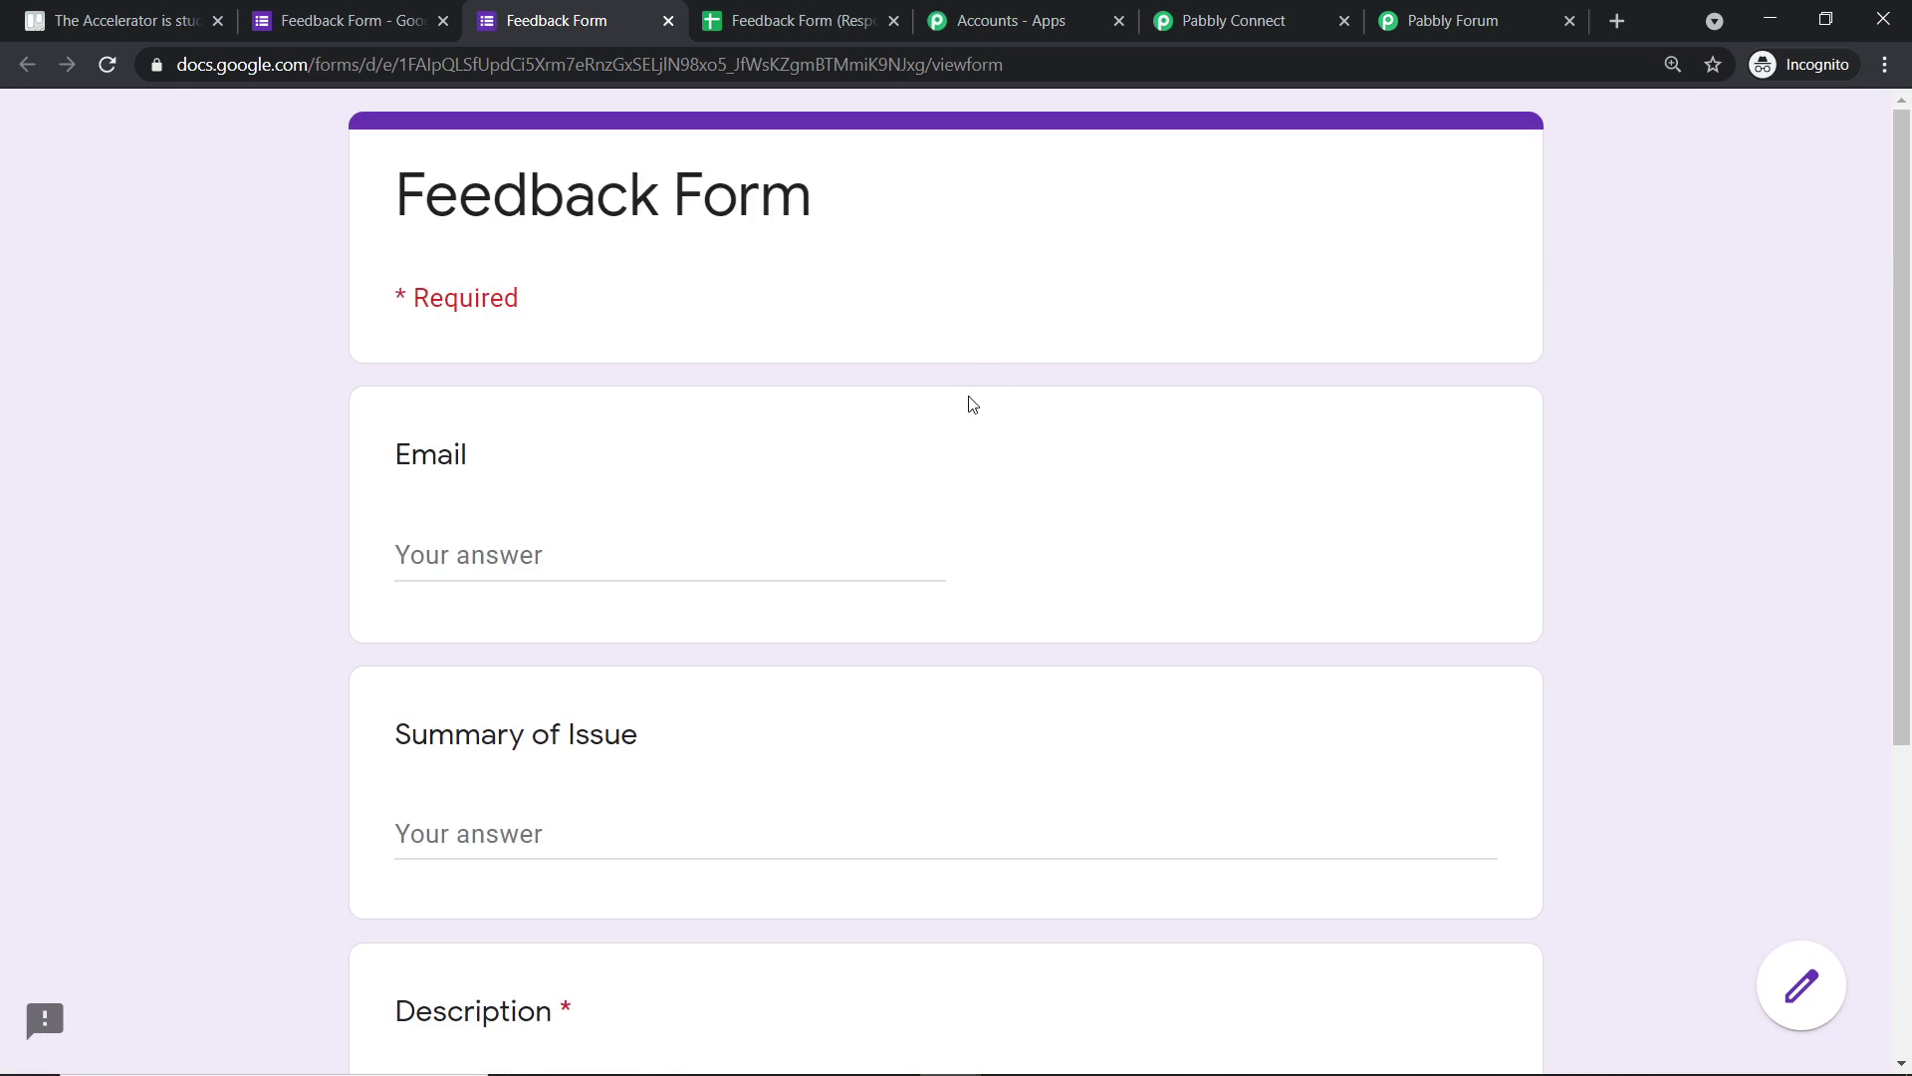
pyautogui.click(466, 551)
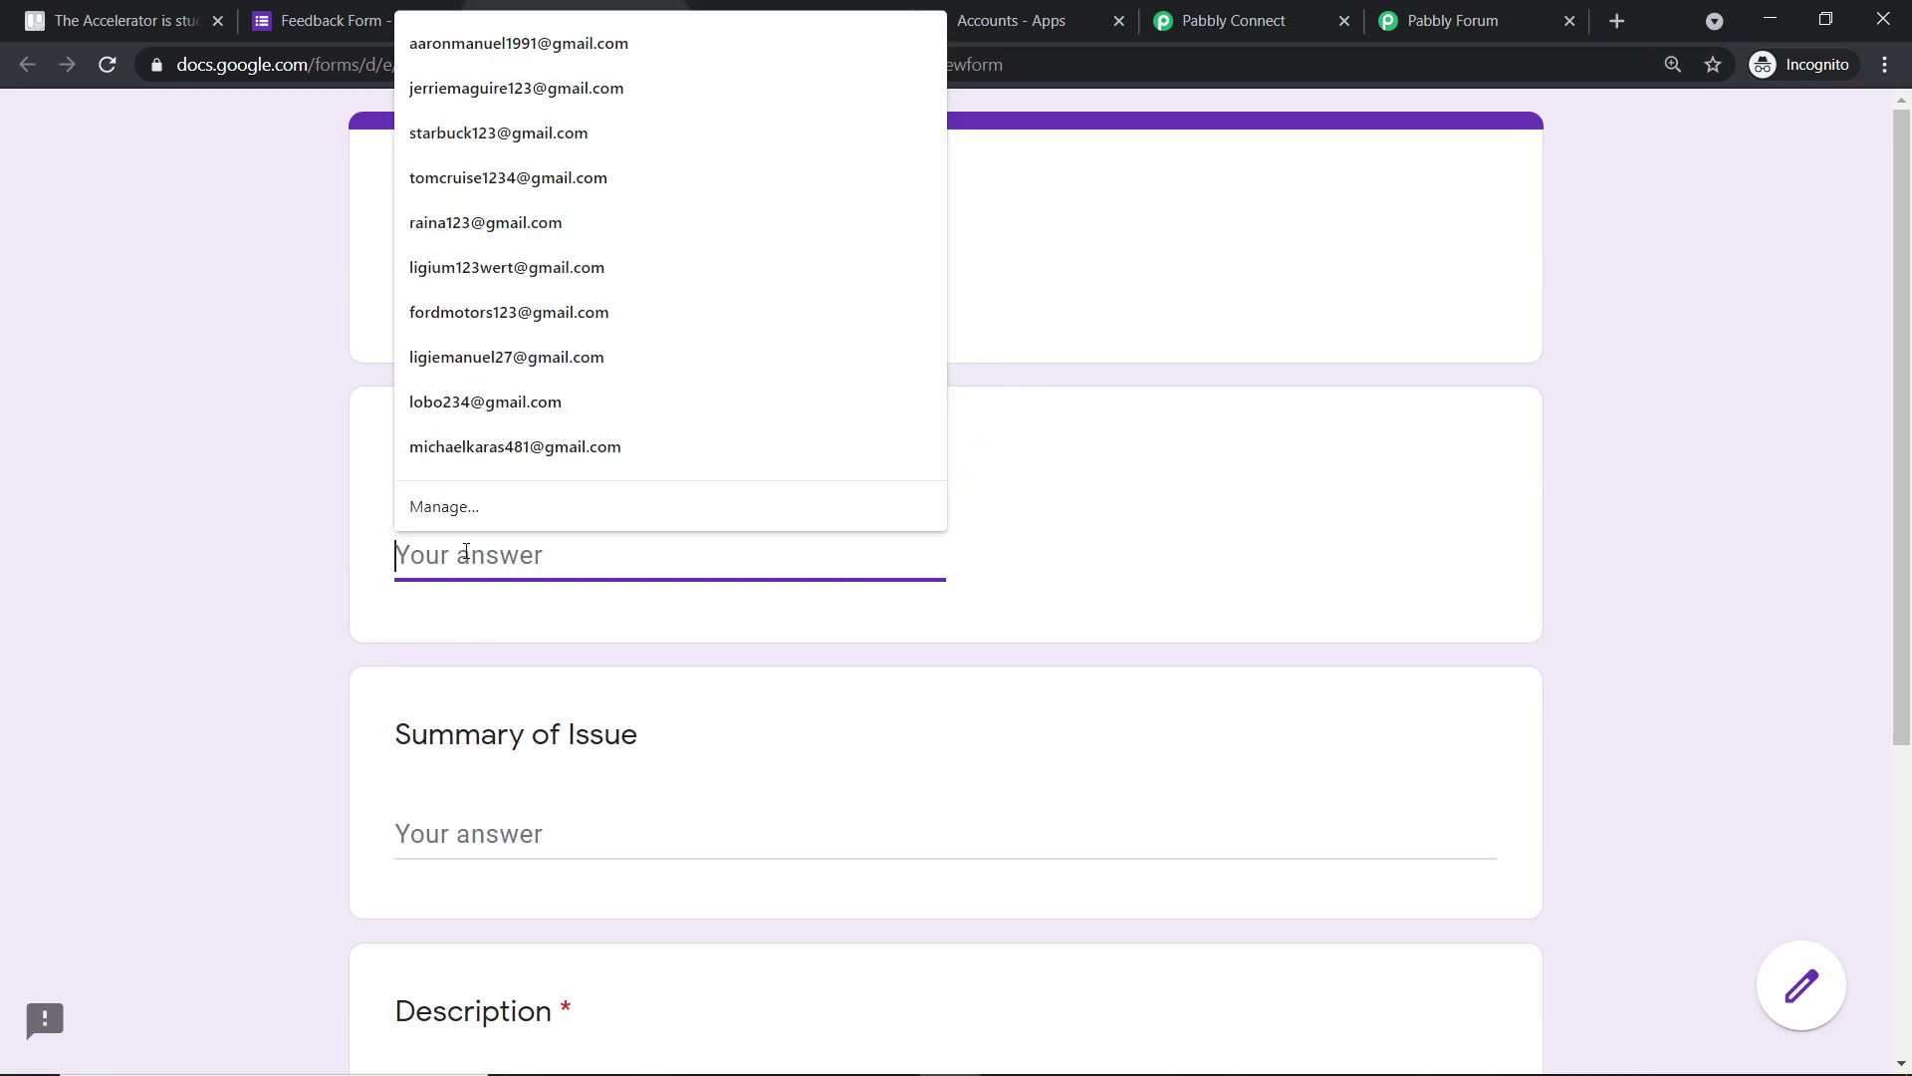
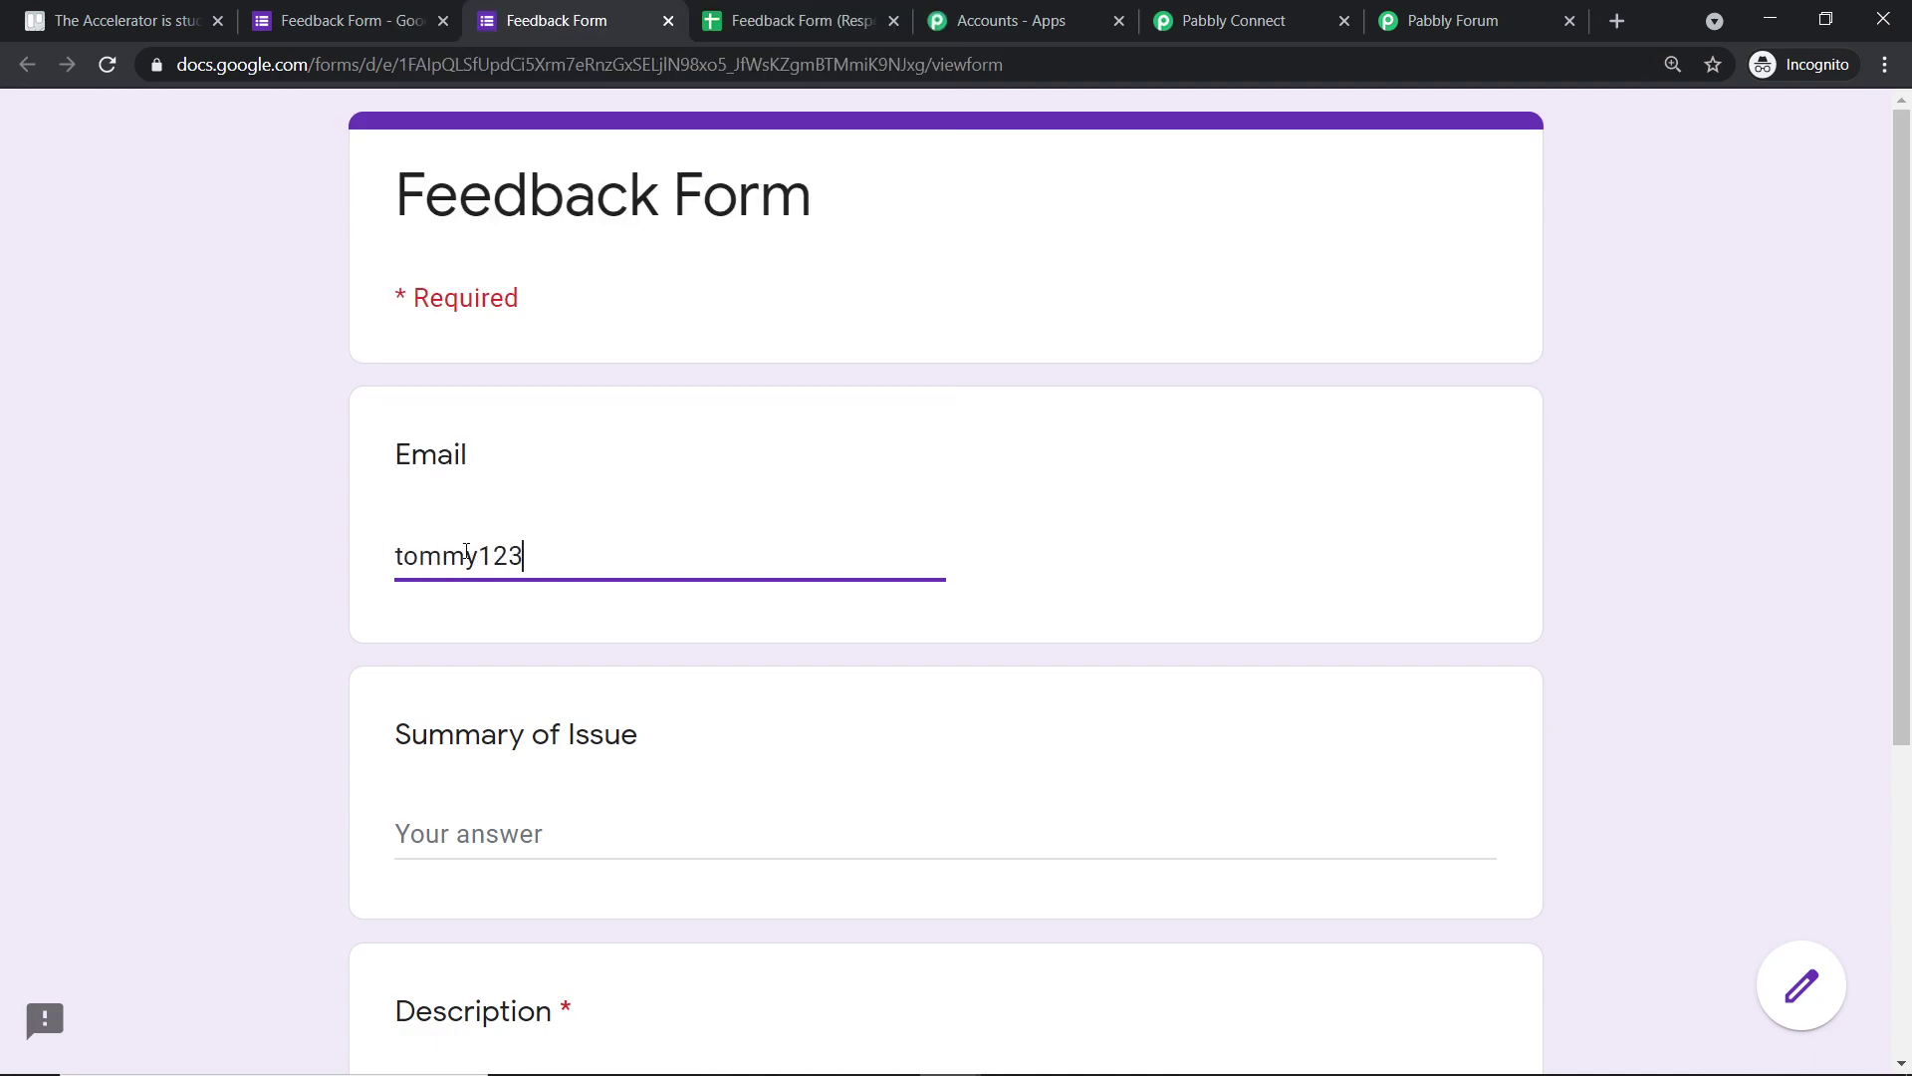
pyautogui.scroll(-4, 538, 553)
# - Answer 'Brakes are not working' and 'The brakes shoes have lost its crevices', then submit
pyautogui.click(666, 453)
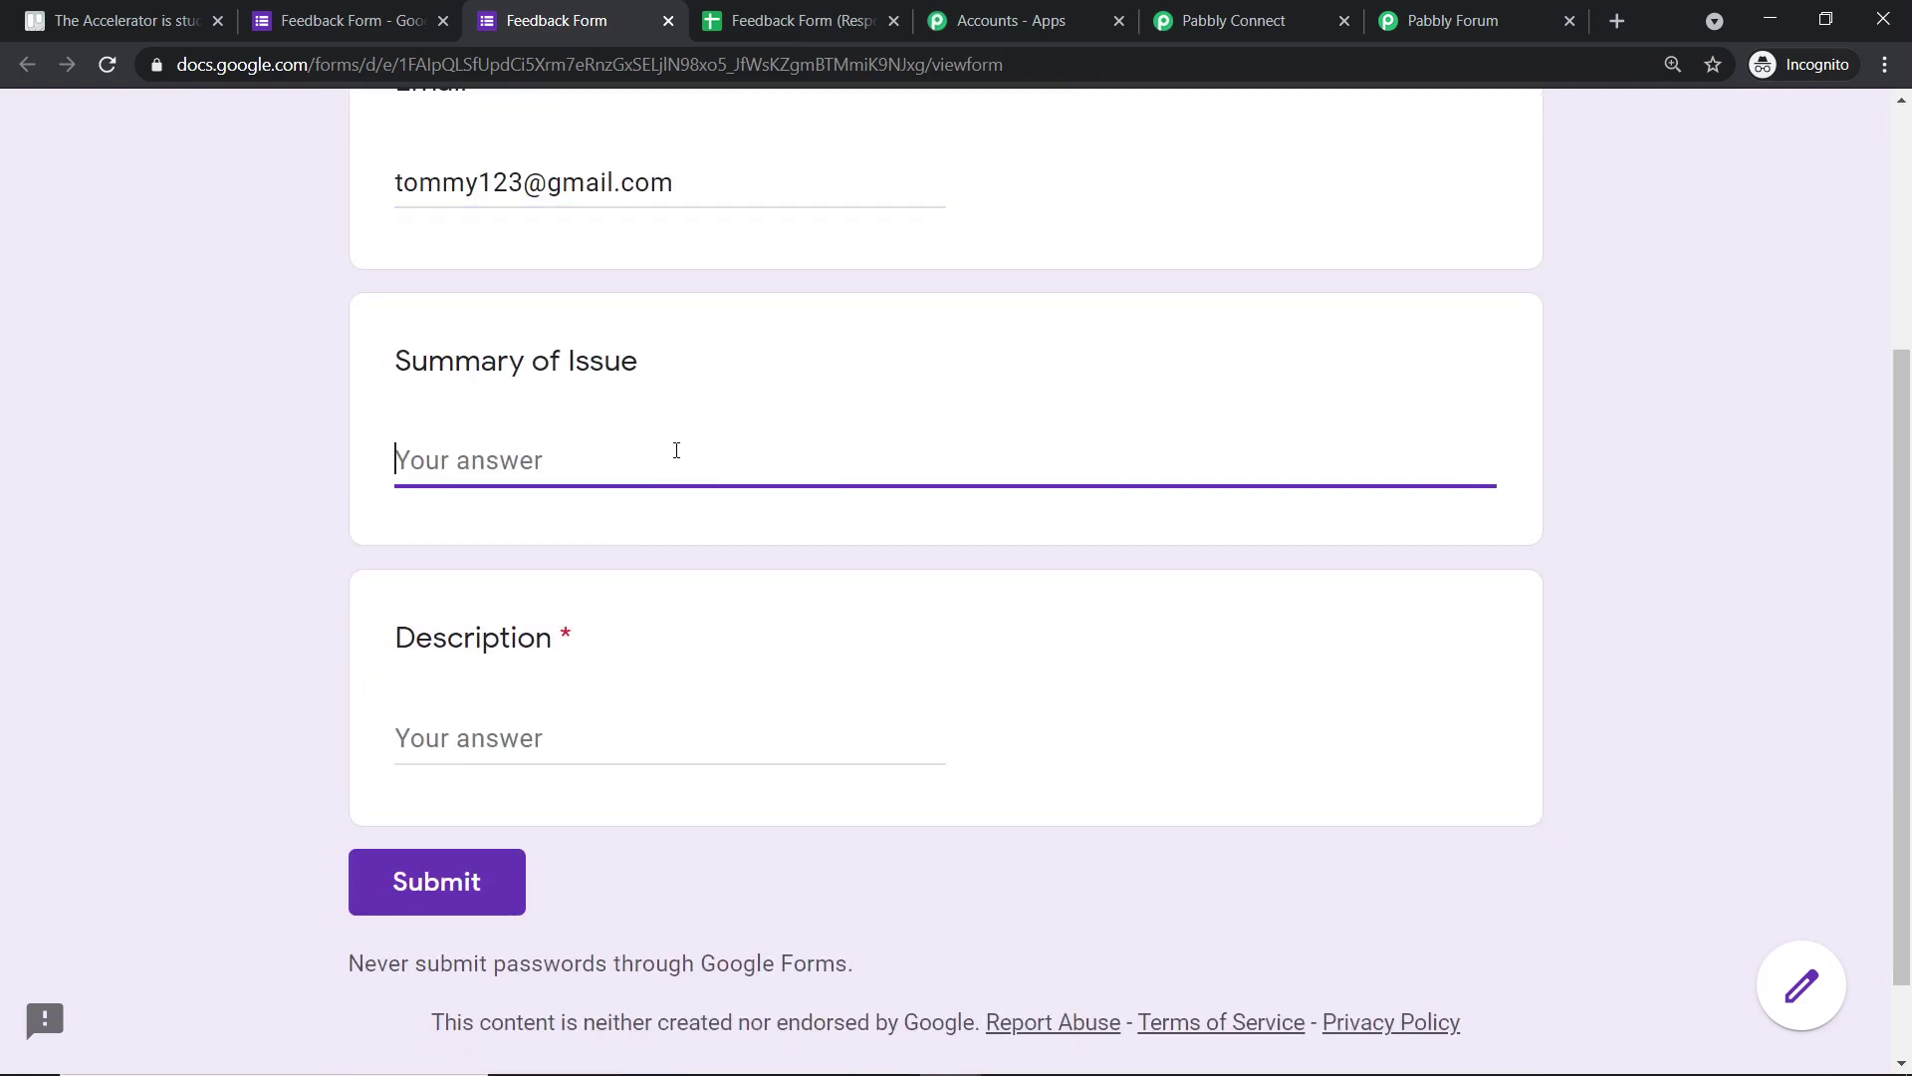
pyautogui.write('Brakes ')
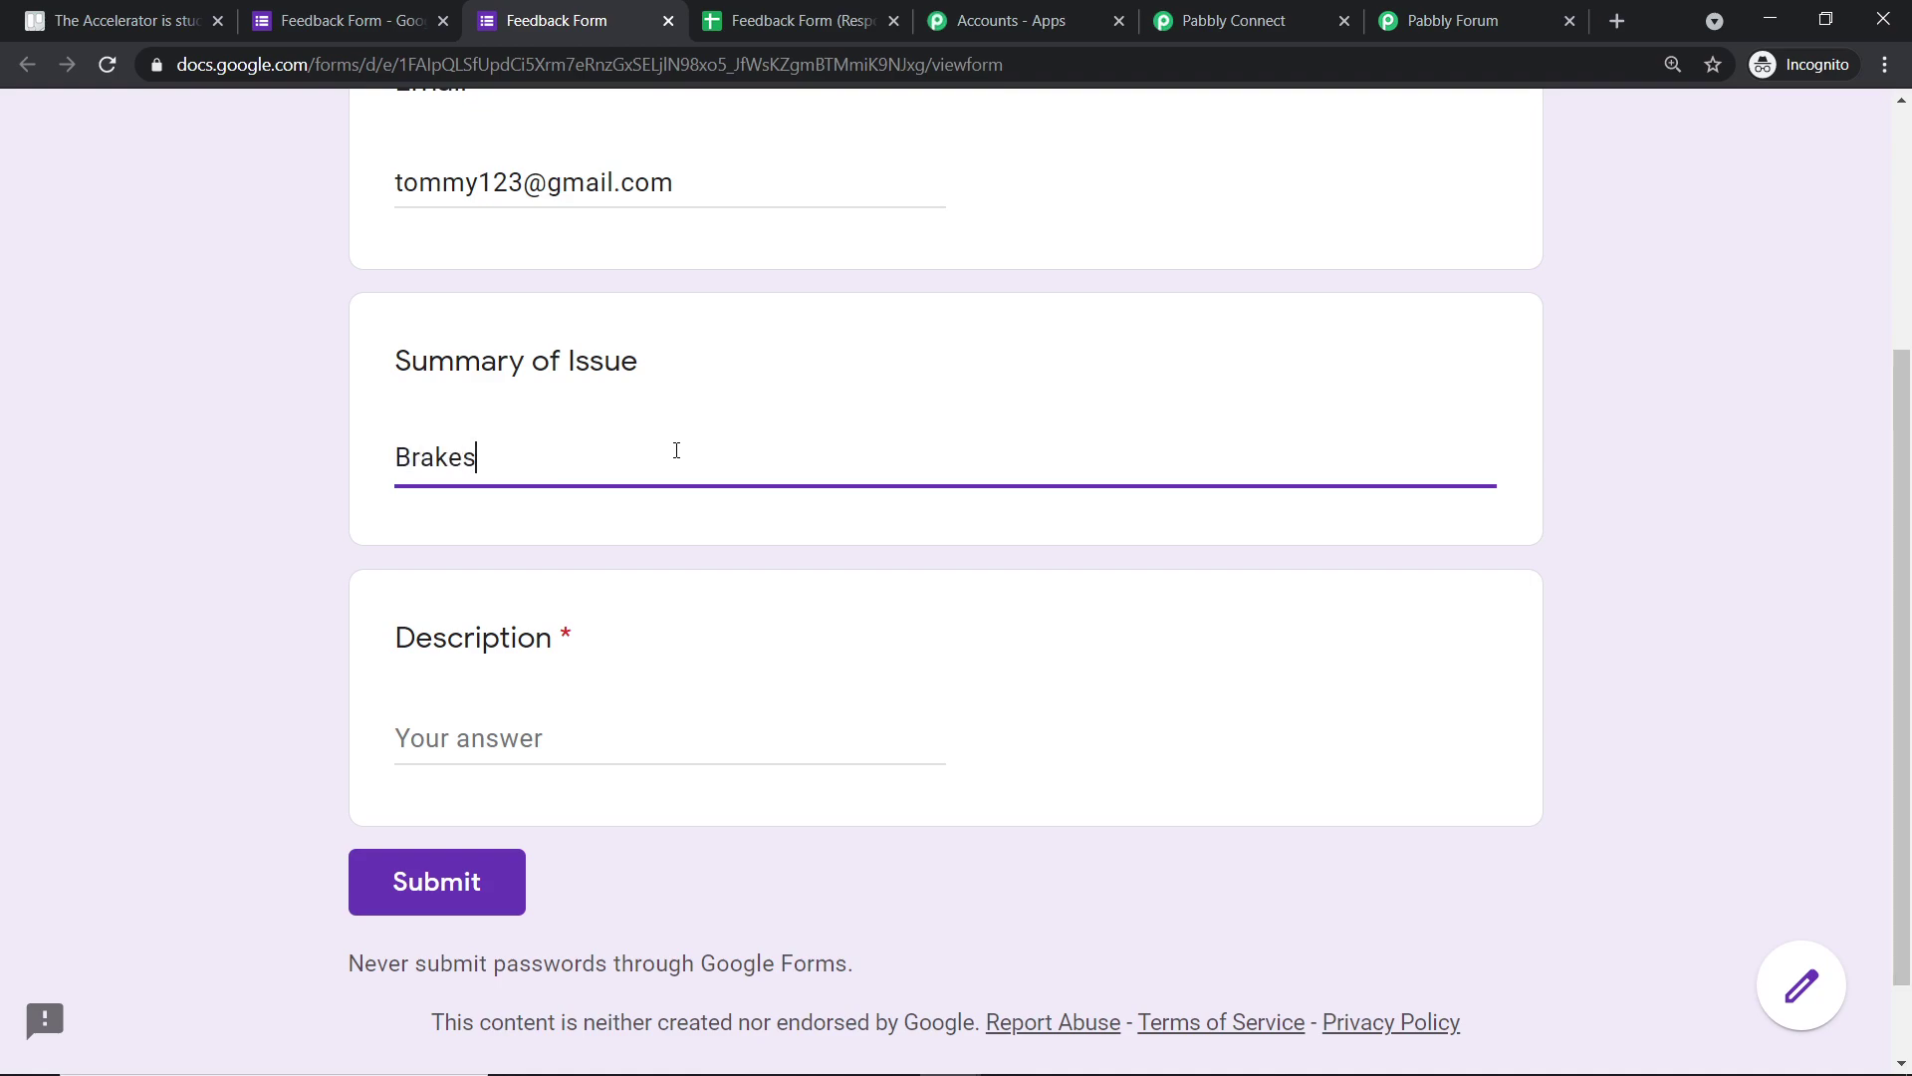
pyautogui.write('are not working')
pyautogui.click(586, 729)
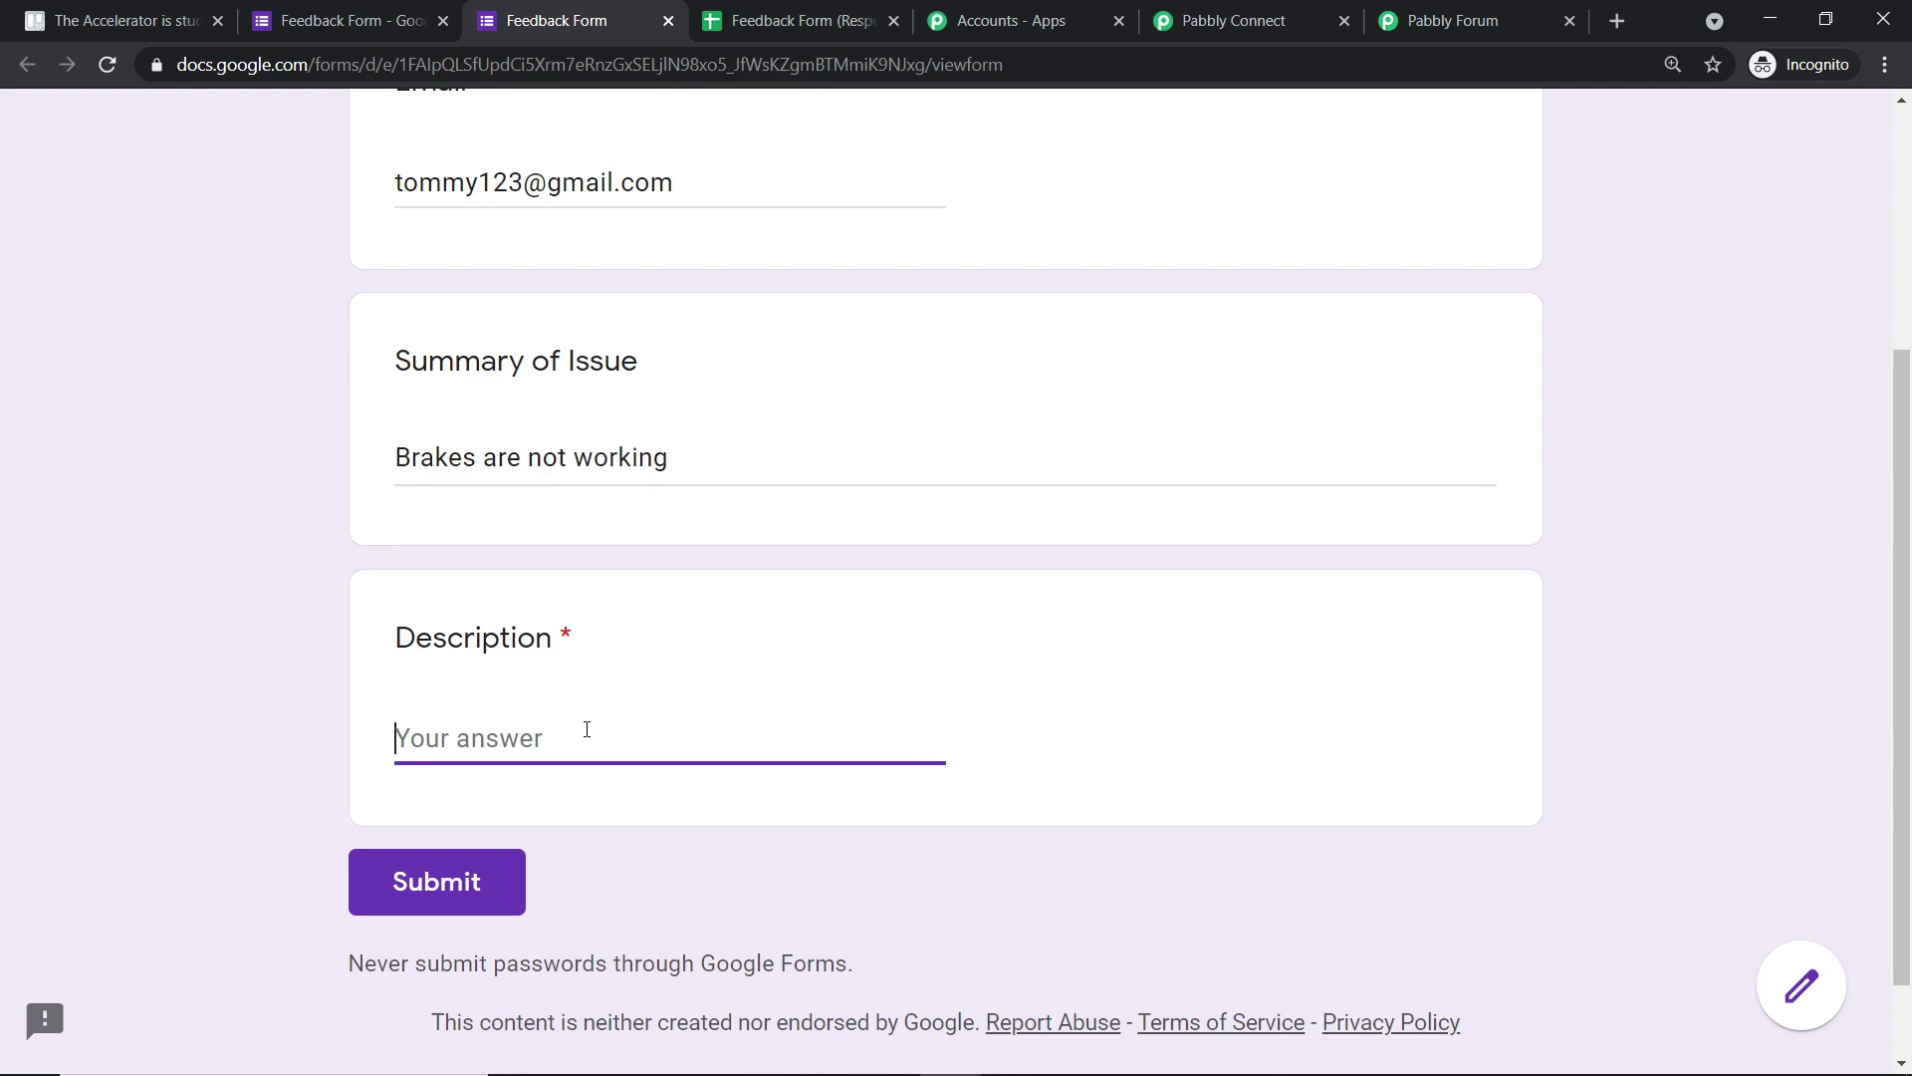
pyautogui.write('The brakes shoes have lost its crevices')
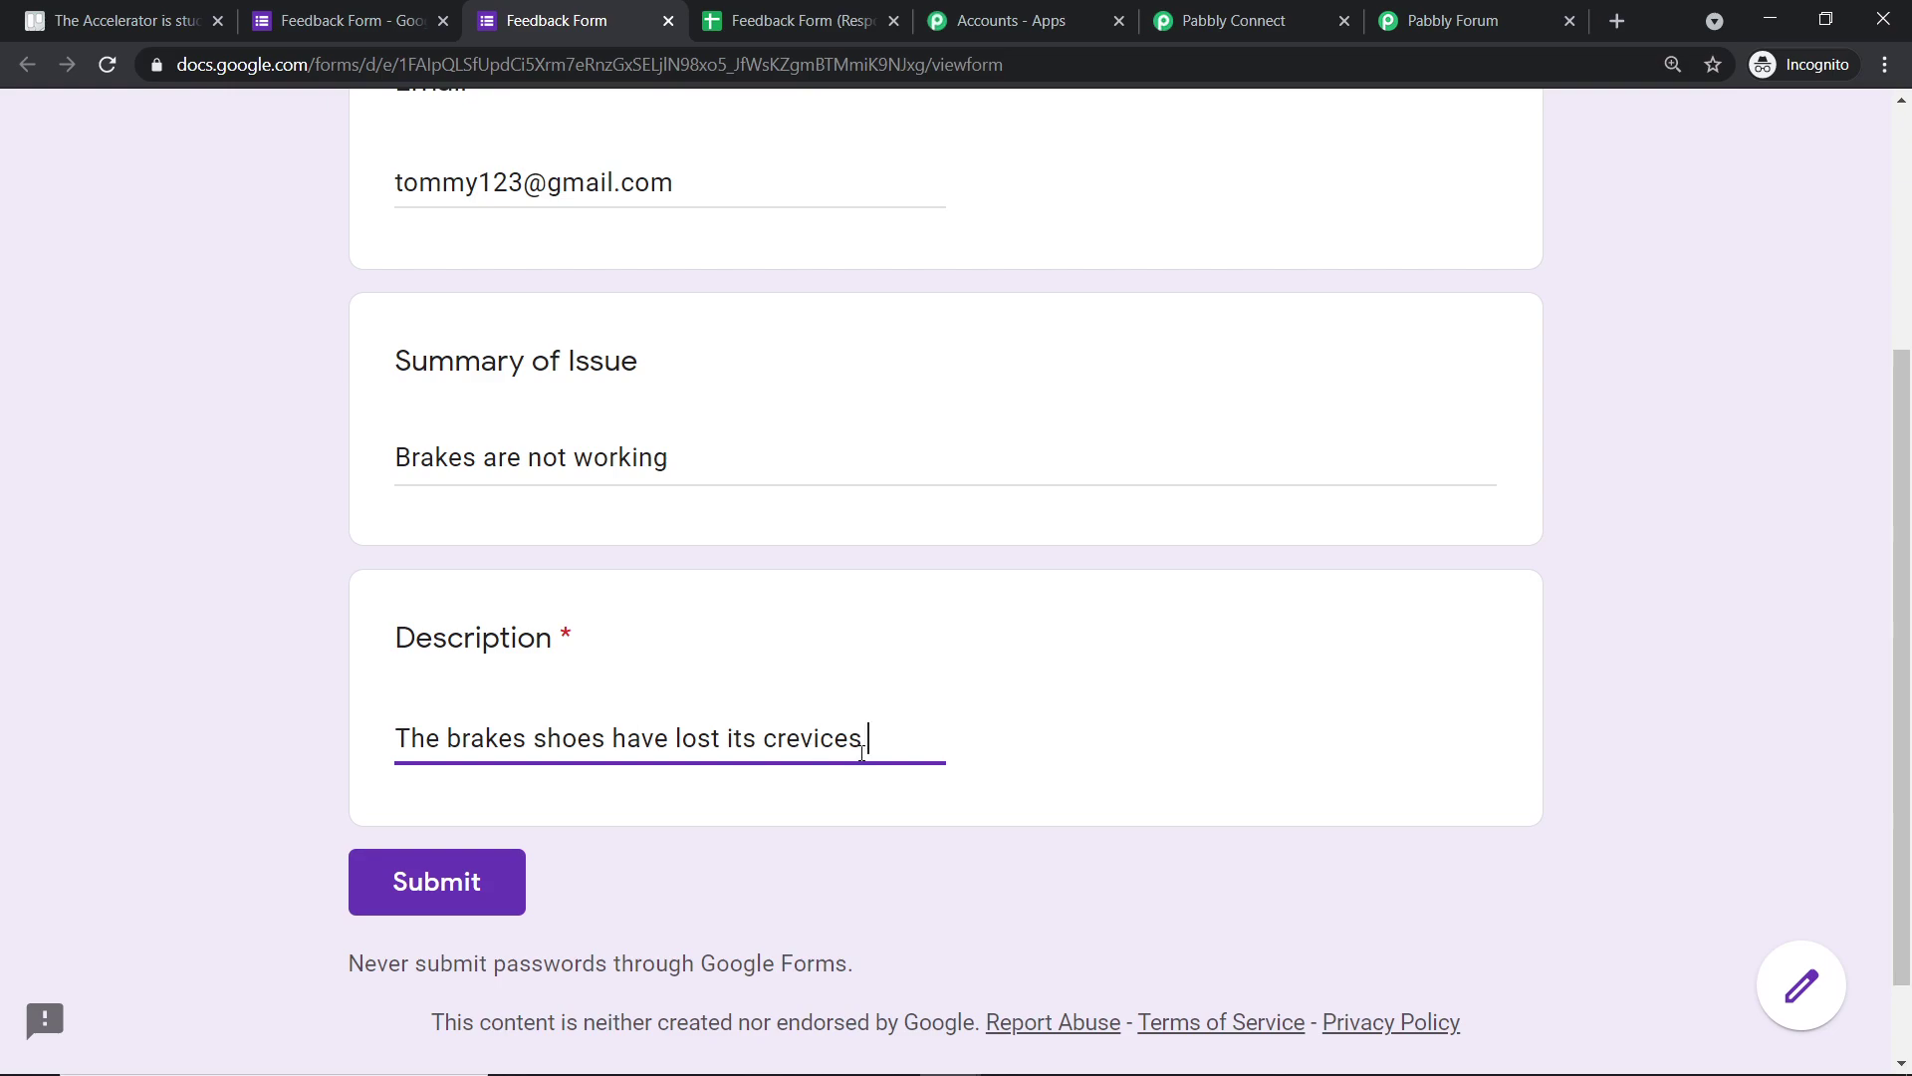
pyautogui.scroll(3, 996, 745)
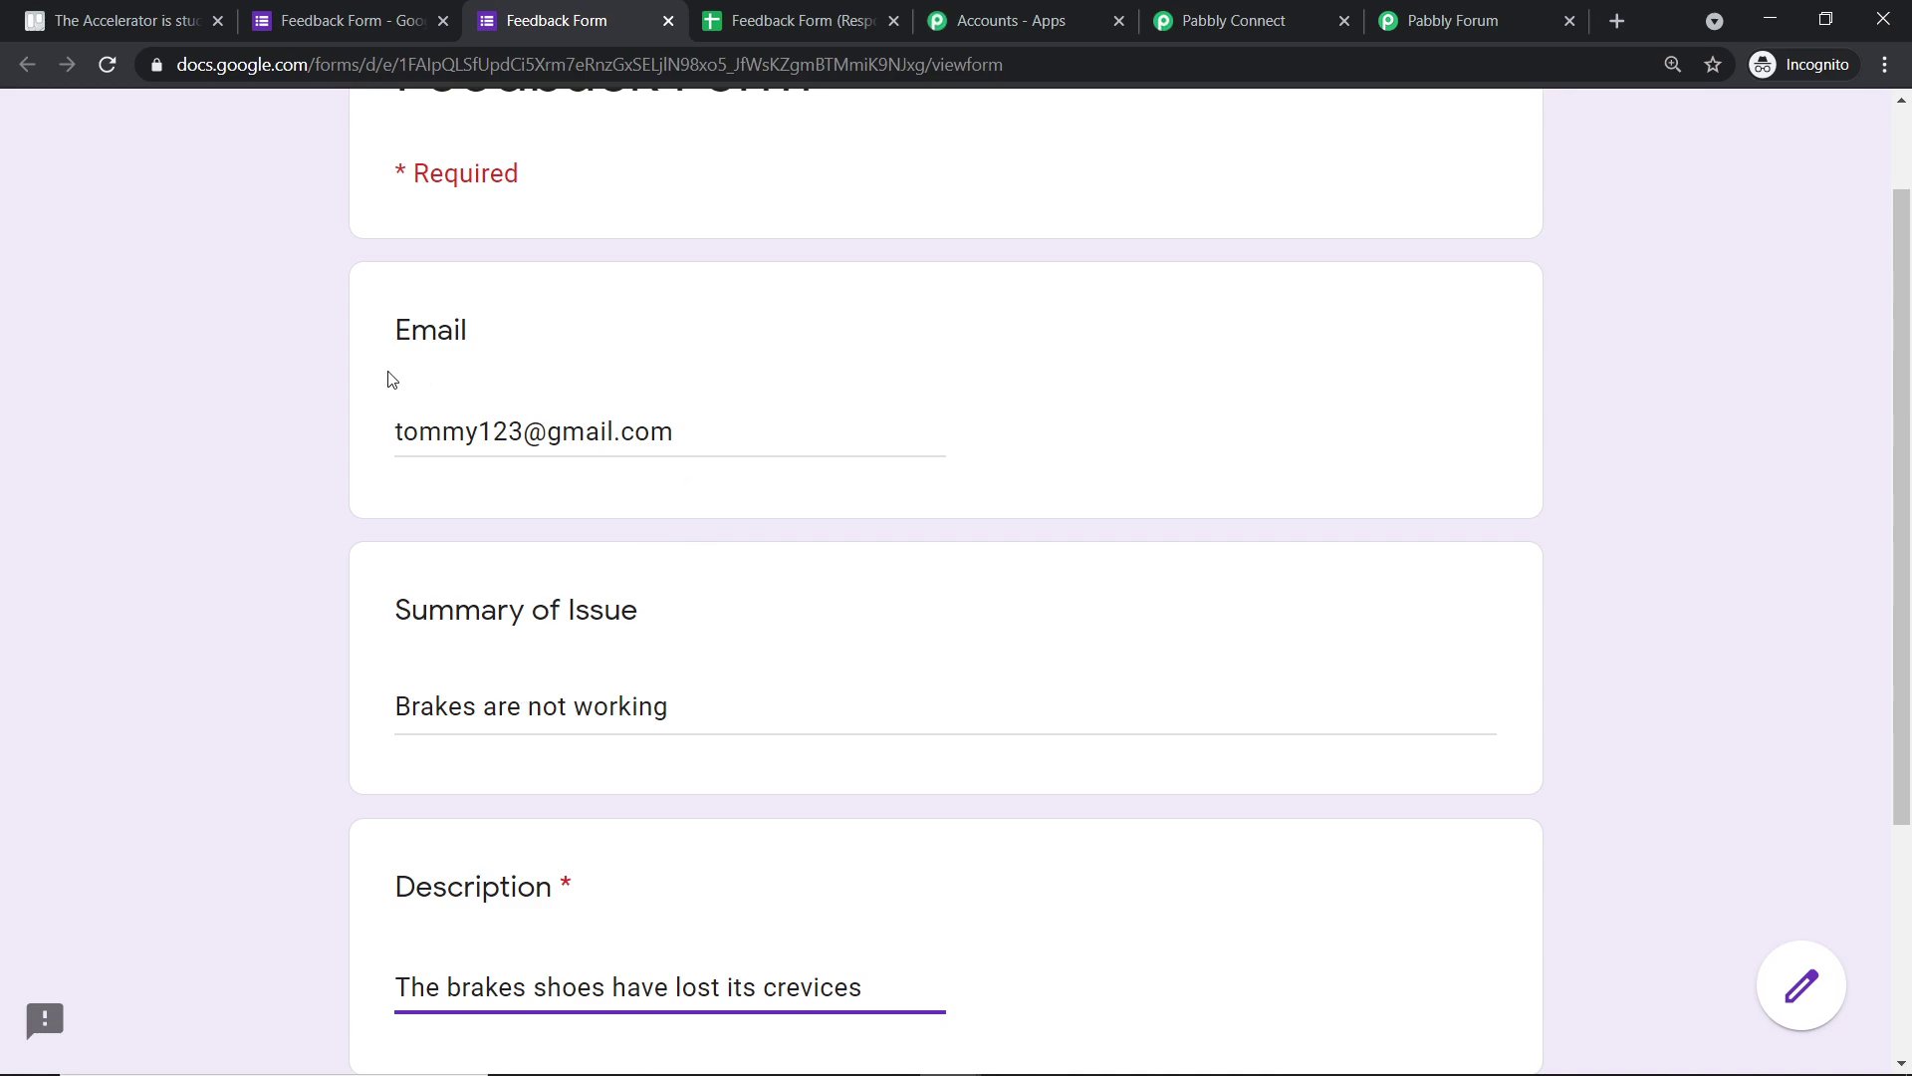
pyautogui.scroll(-4, 717, 498)
pyautogui.click(520, 773)
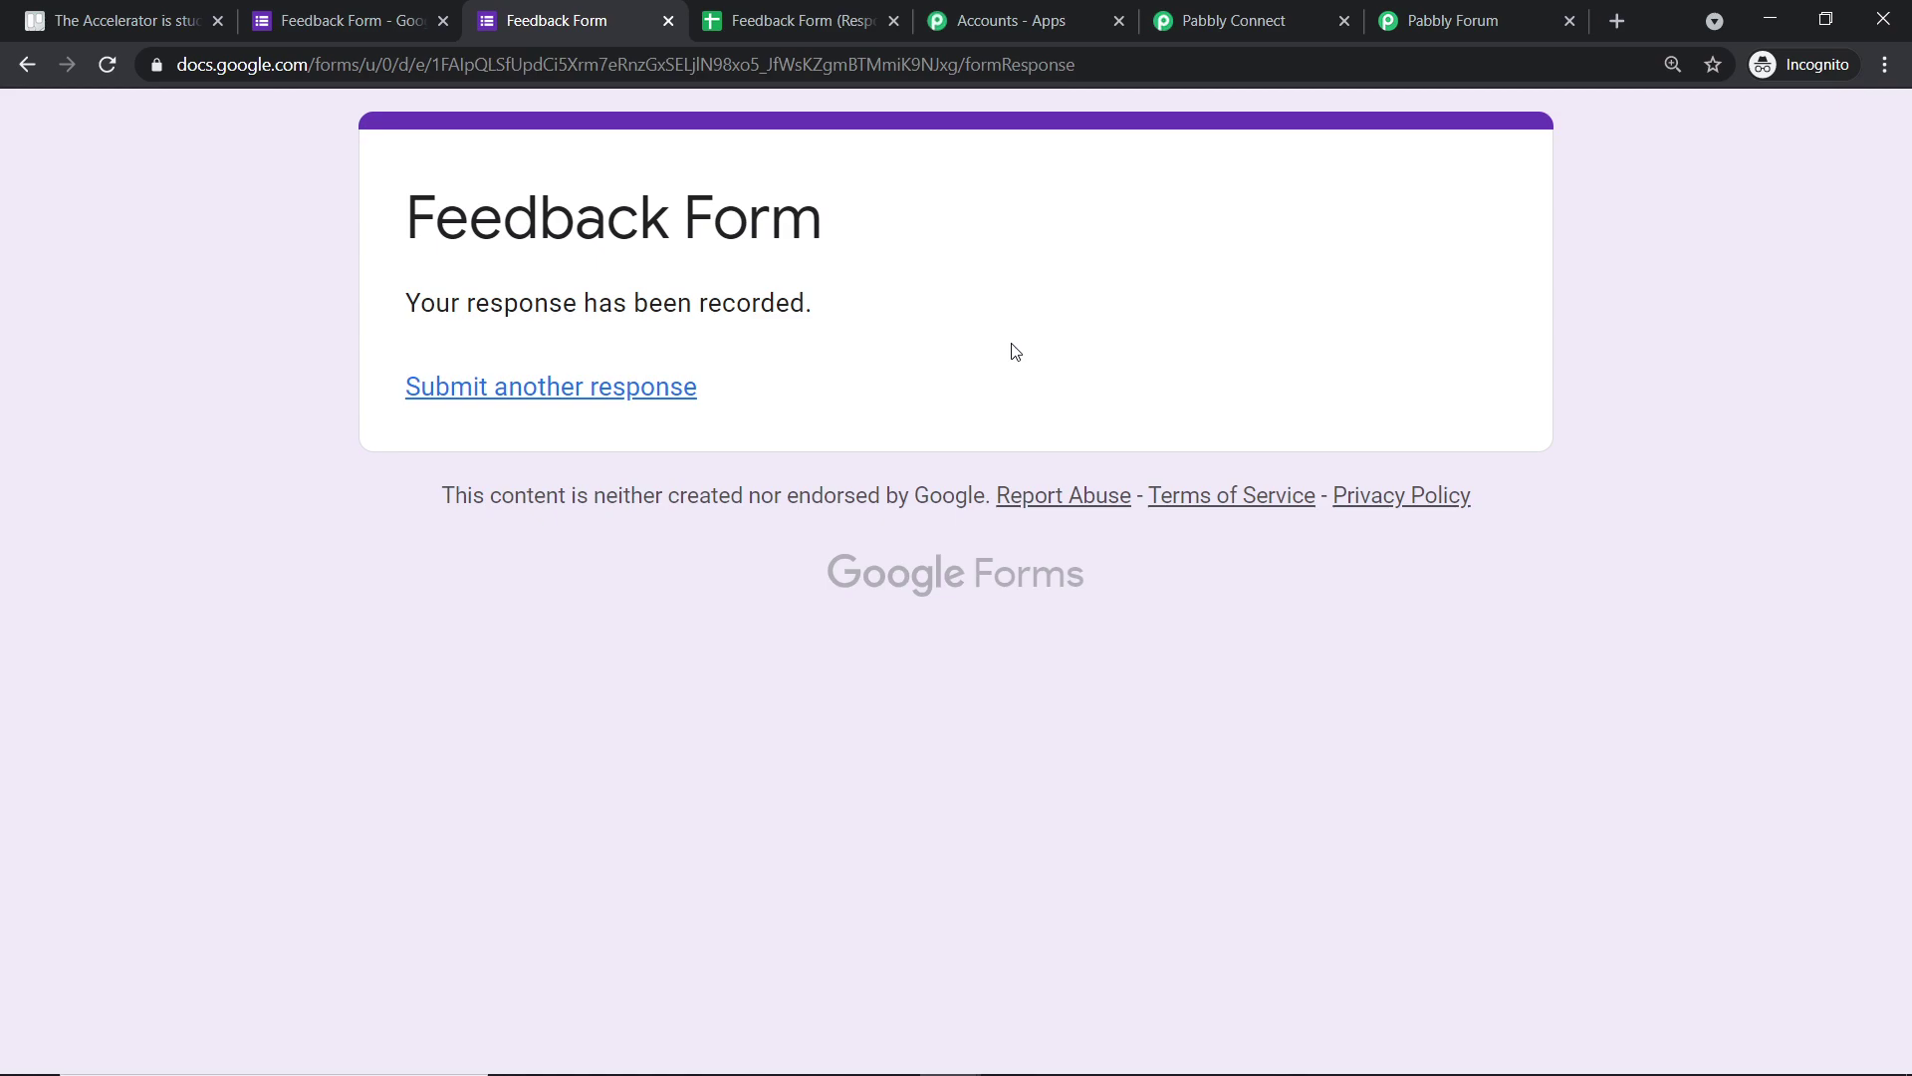
# - Verify the new row's email, summary and description in B2–D2, then return to Pabbly Connect
pyautogui.click(872, 10)
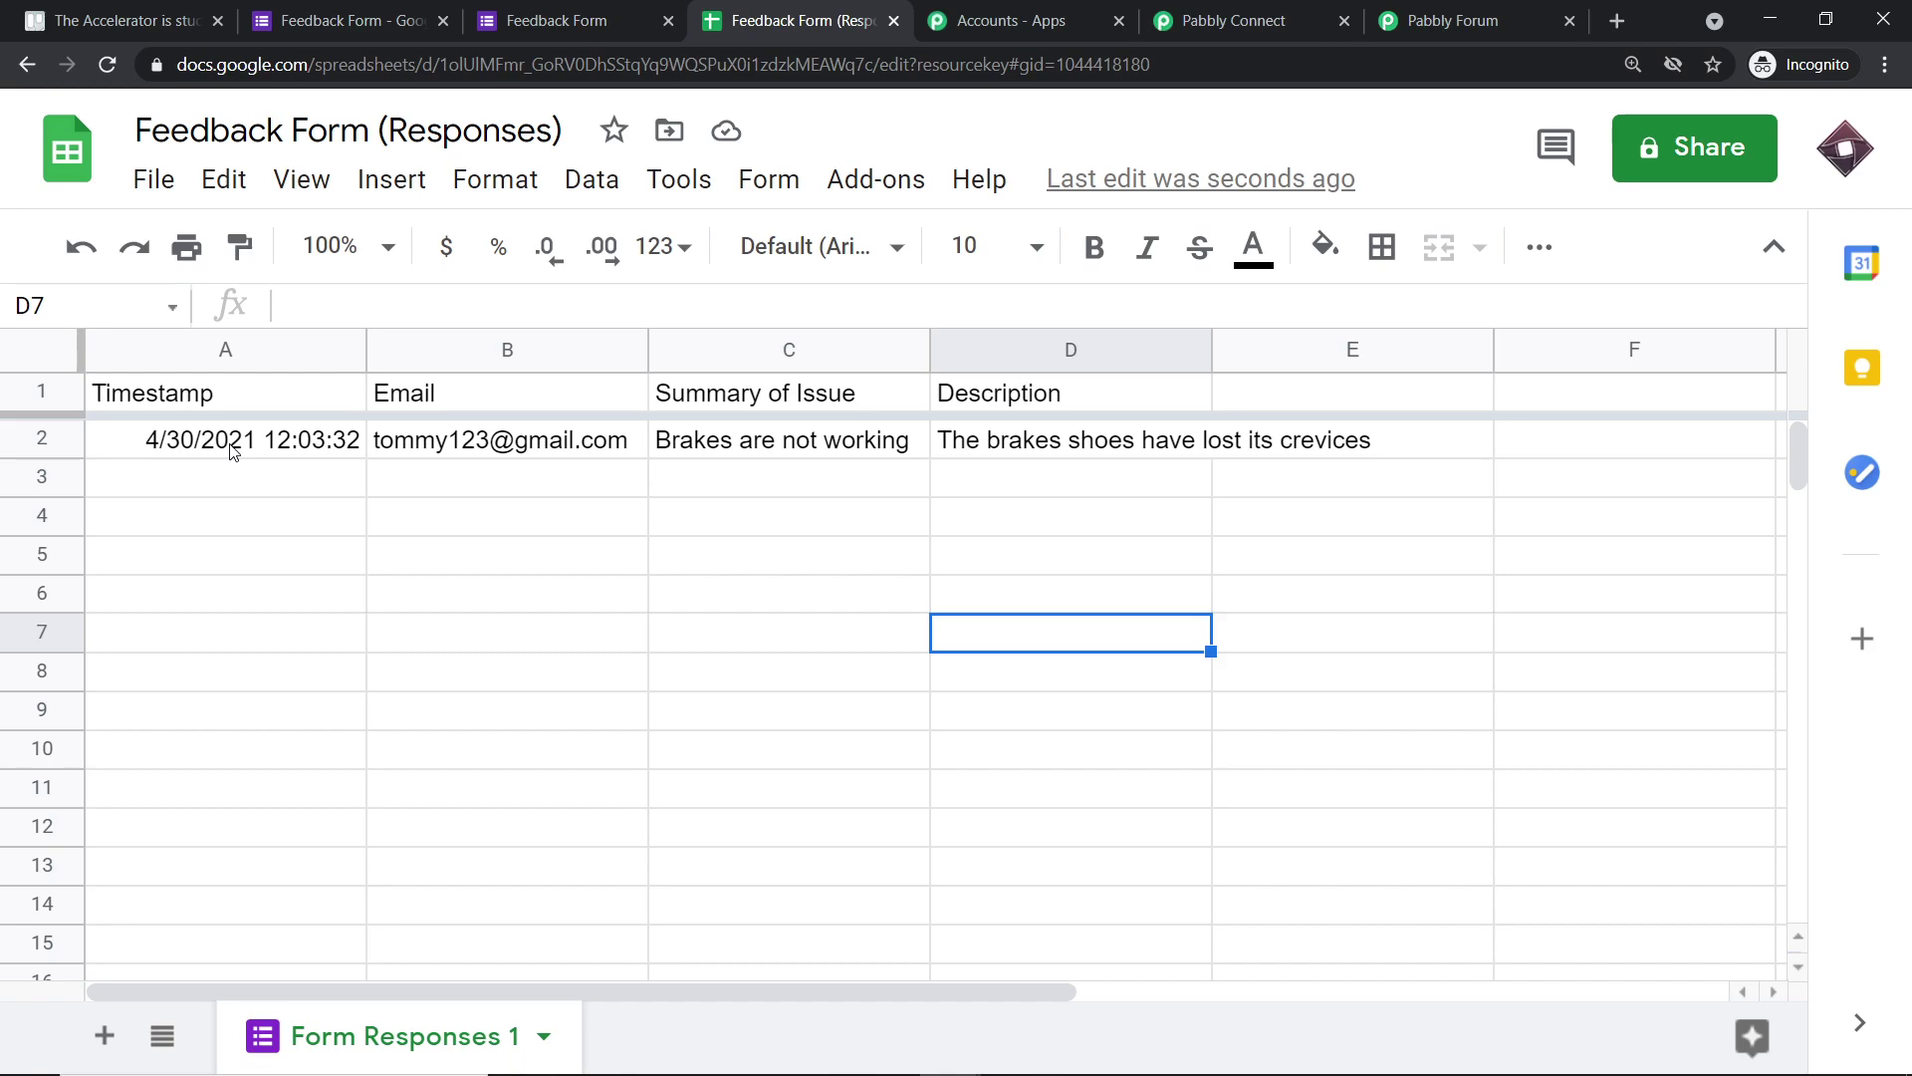
pyautogui.click(451, 445)
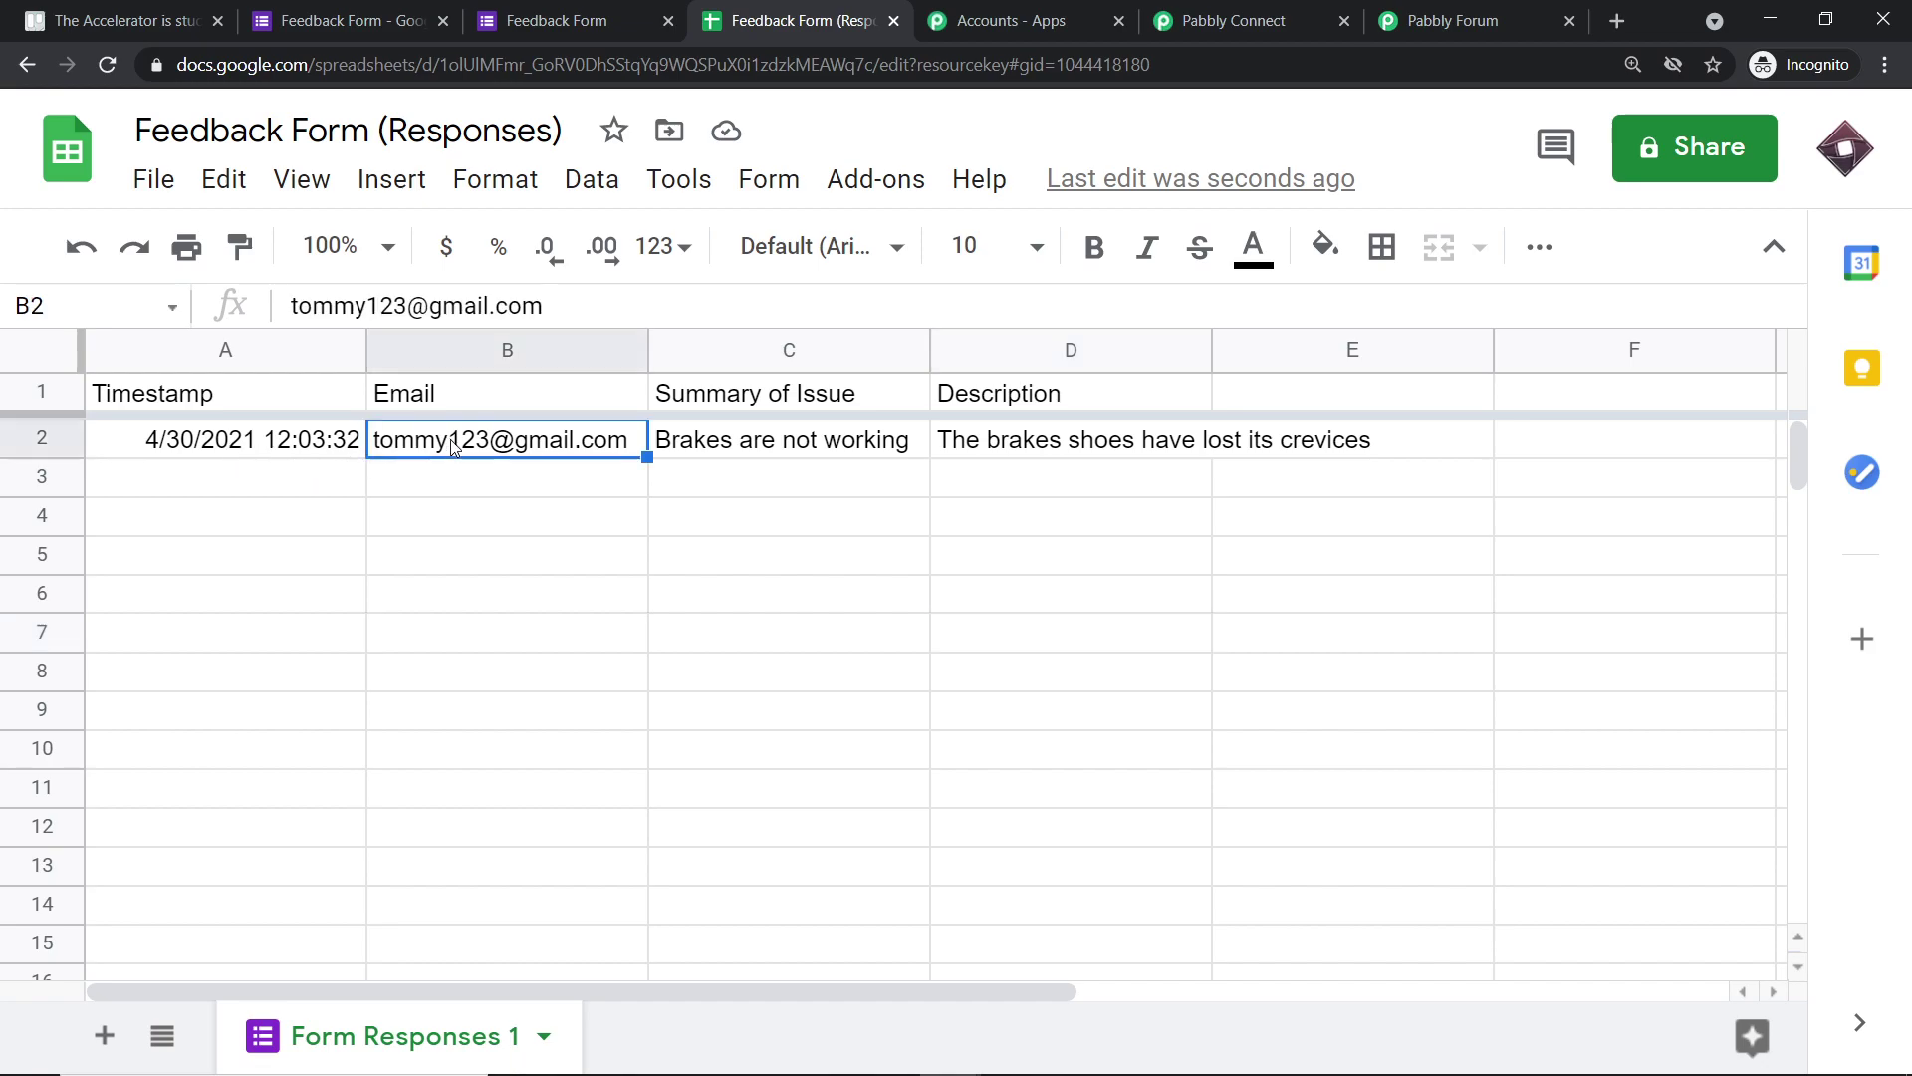
pyautogui.click(732, 443)
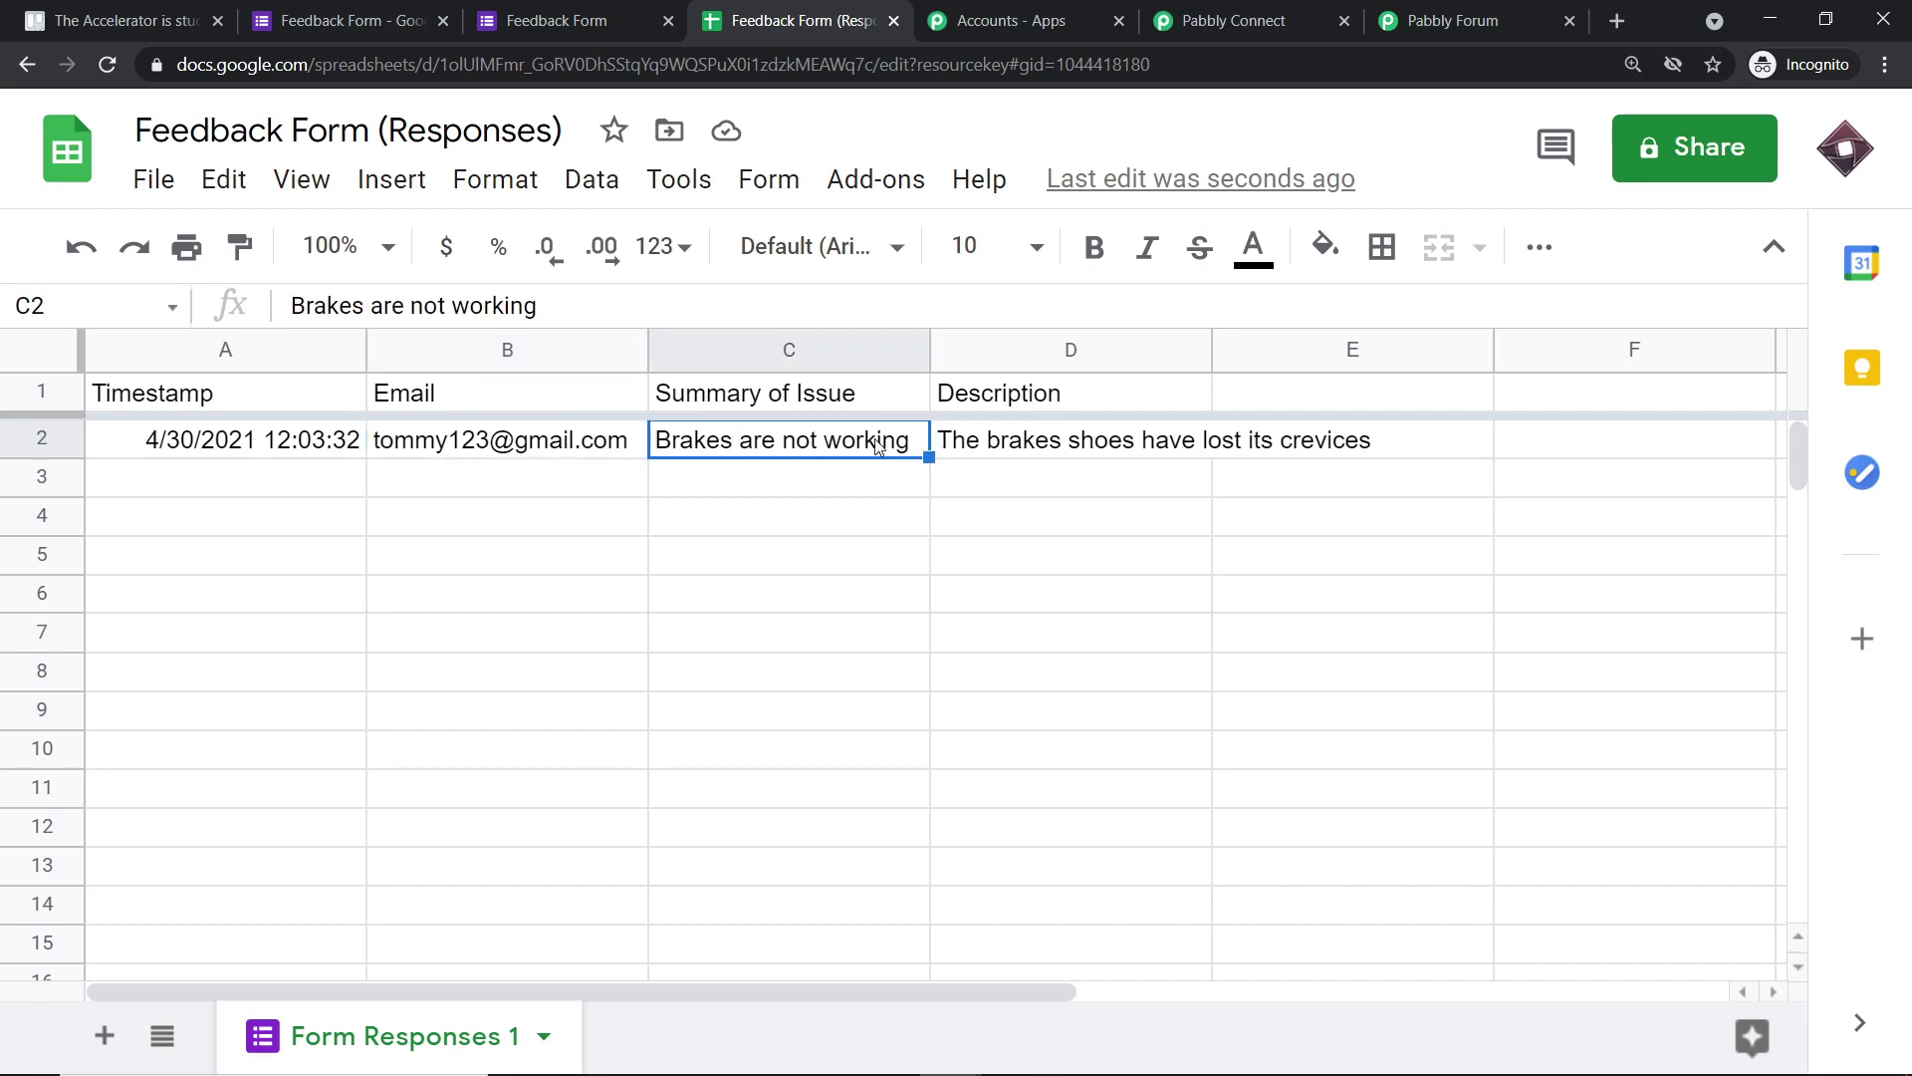
pyautogui.click(1009, 441)
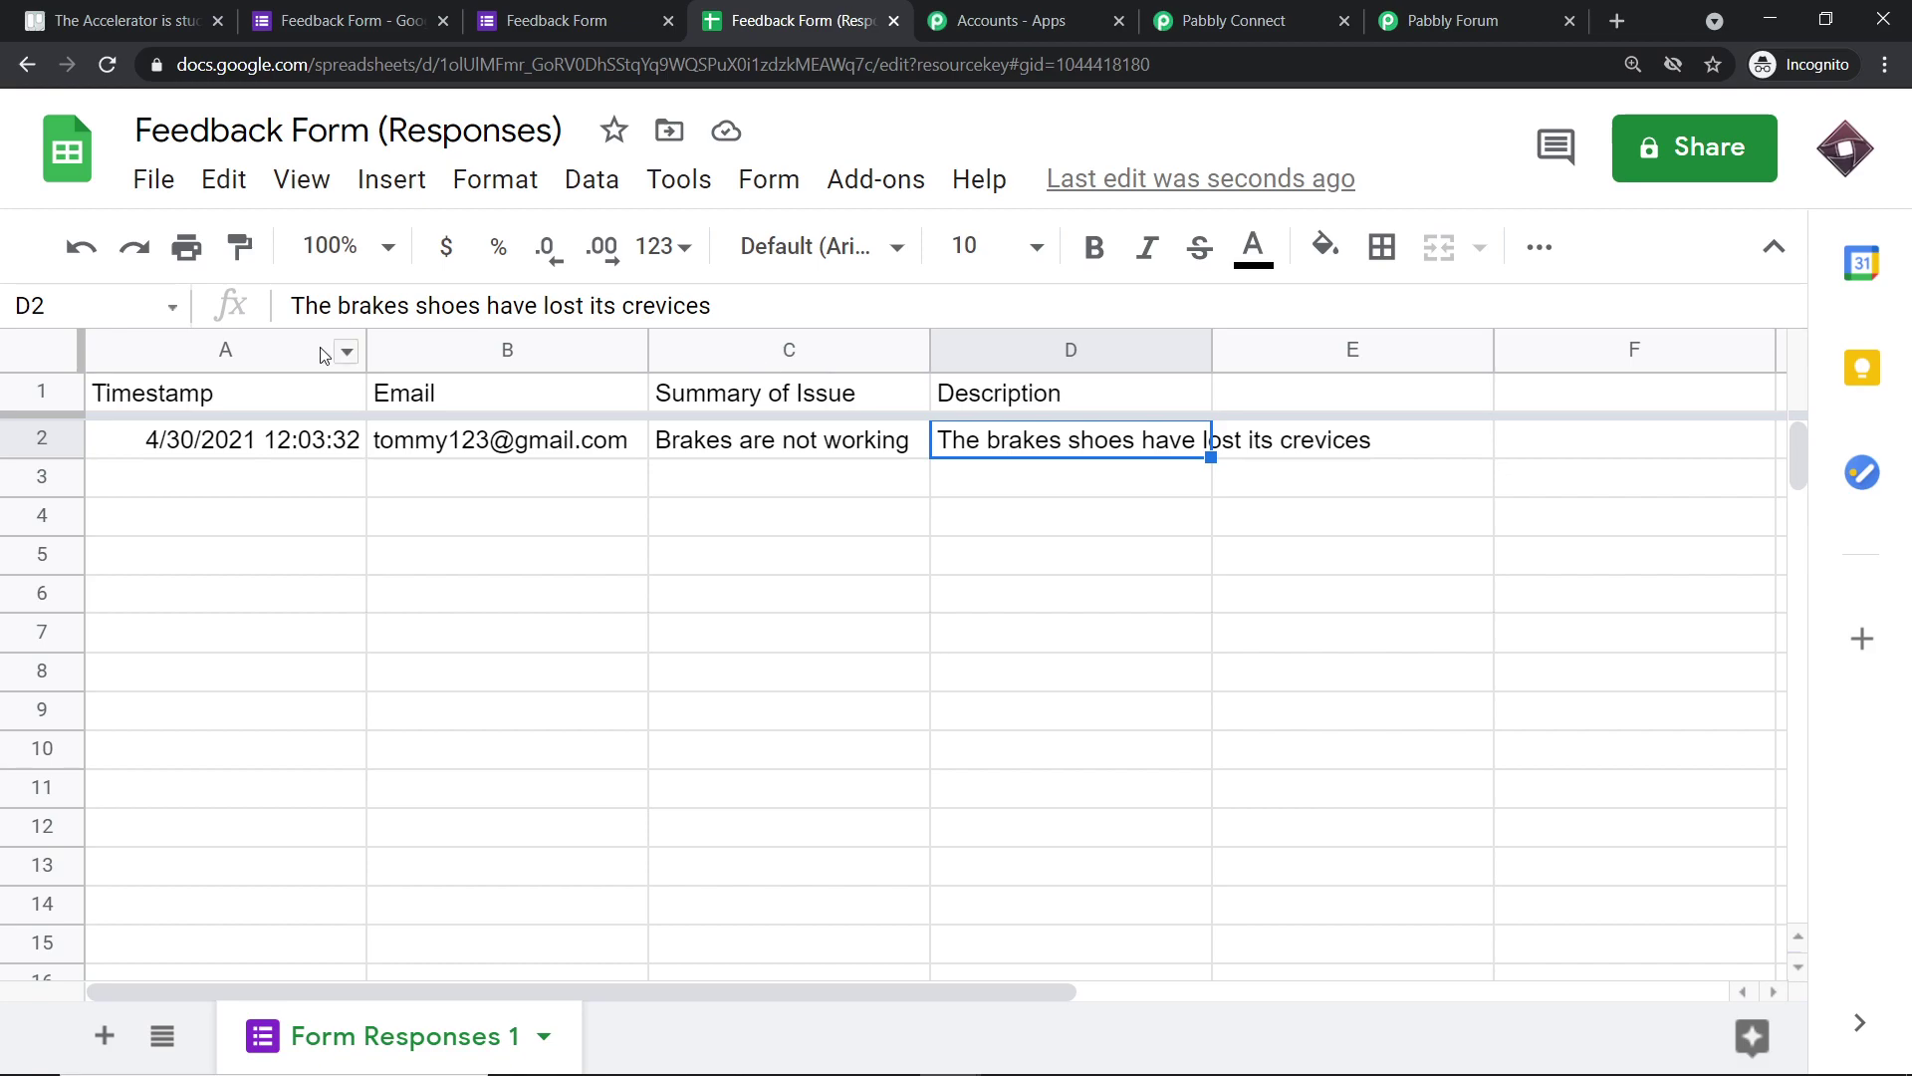
pyautogui.click(863, 532)
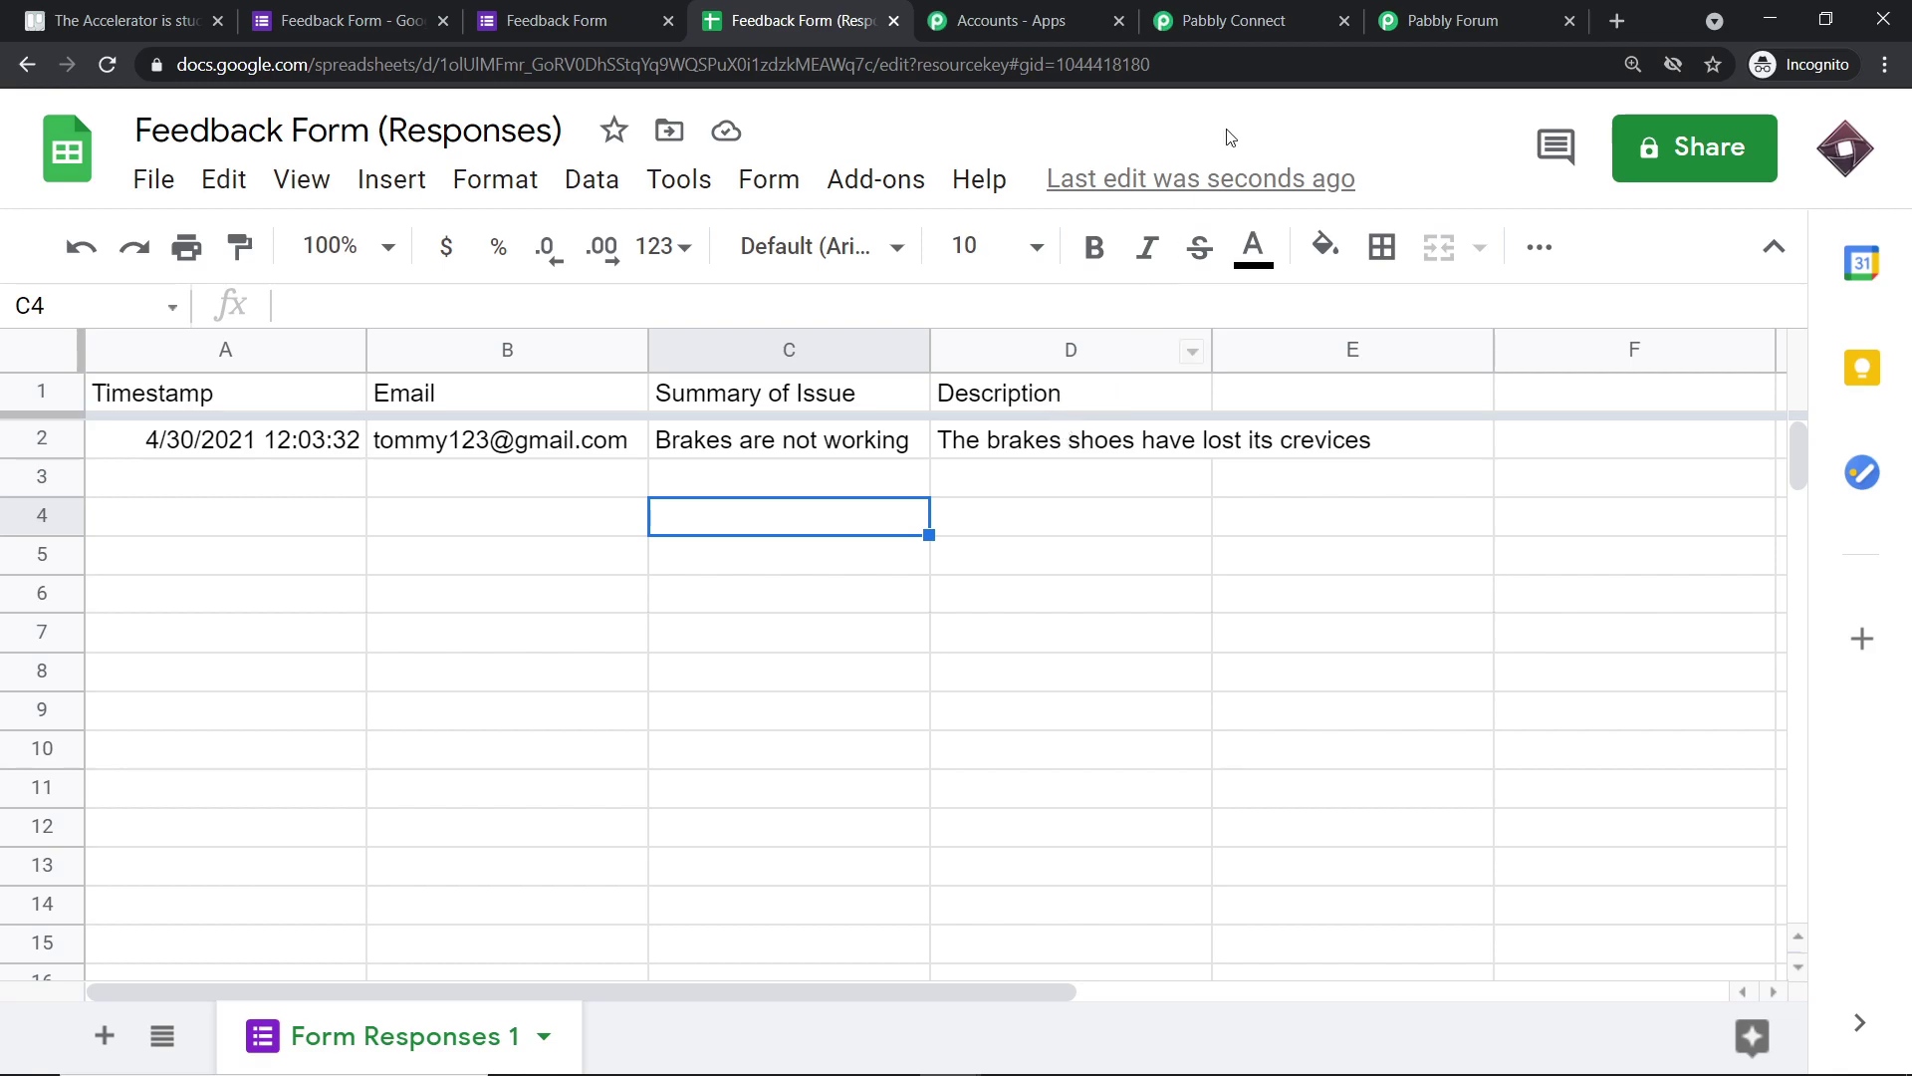
pyautogui.click(1251, 9)
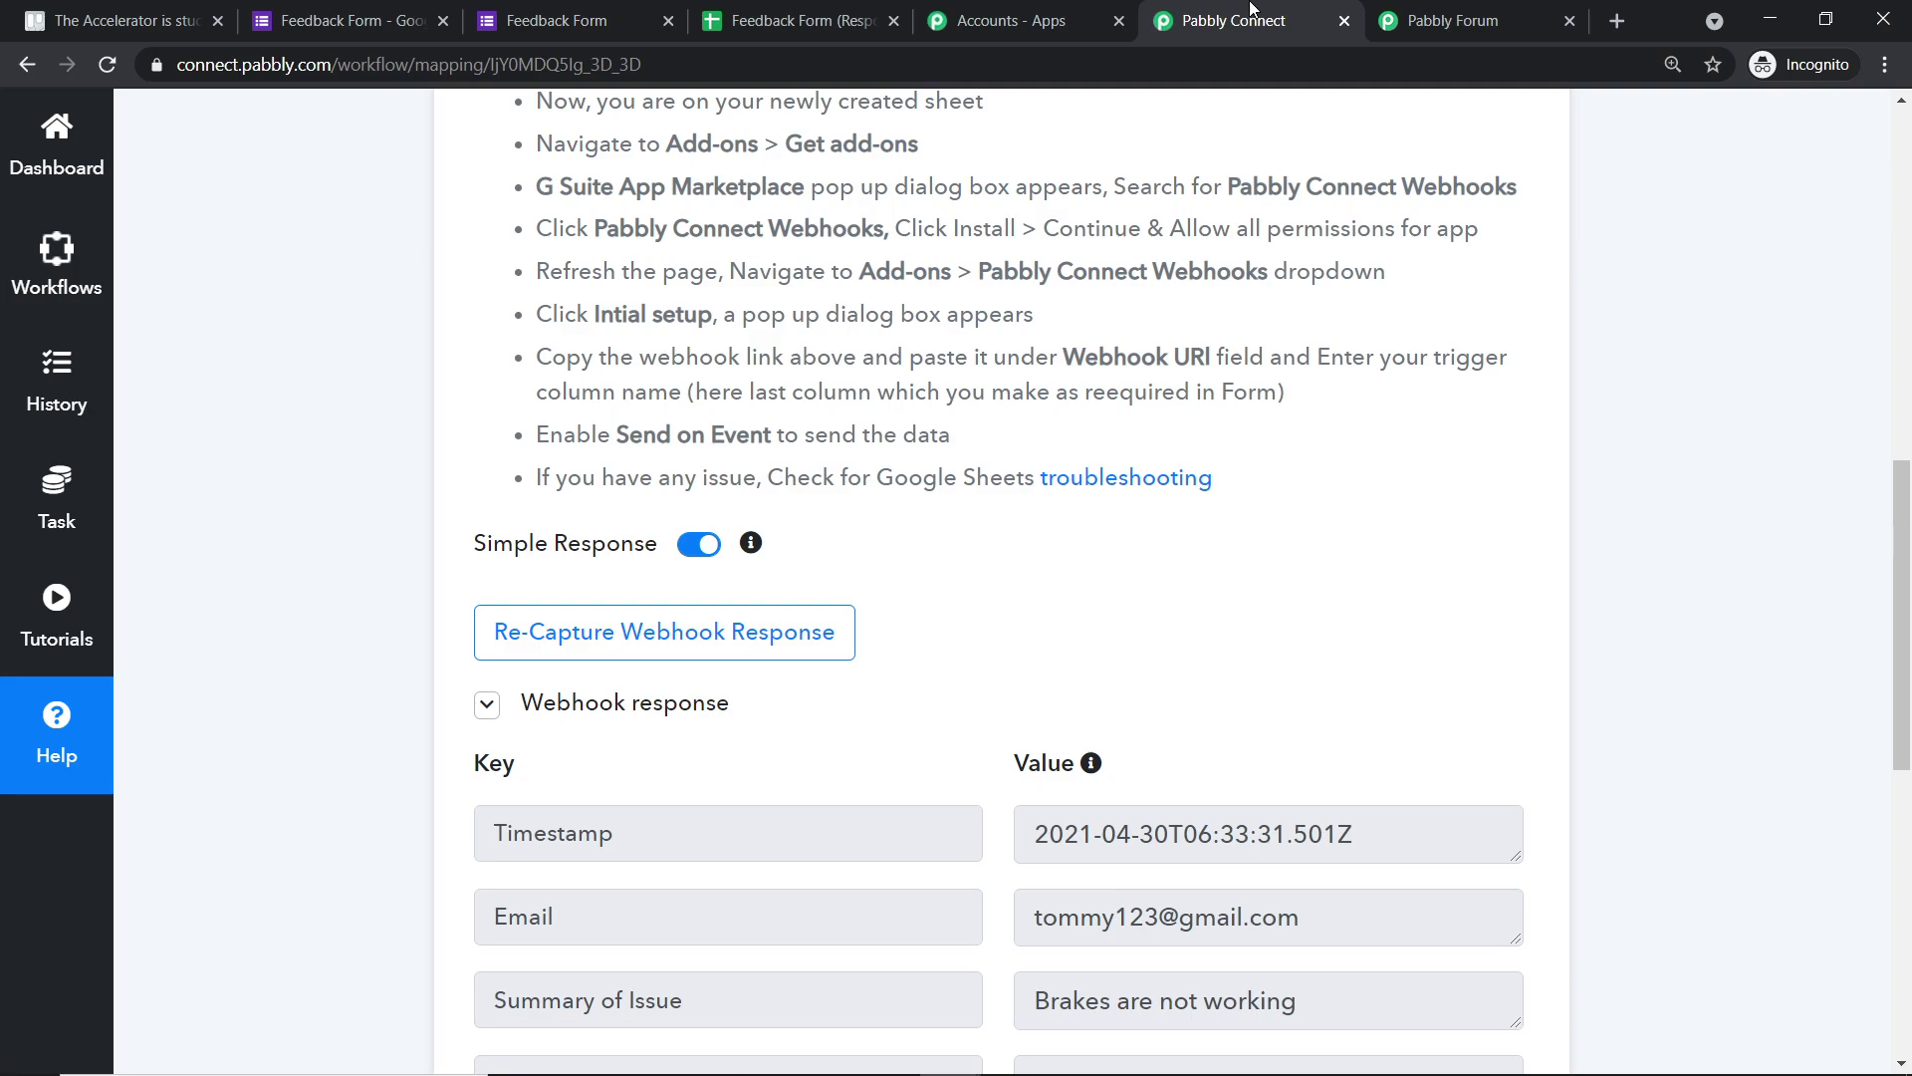
# - Below the captured webhook response values, add a new action step with the + button
pyautogui.scroll(-5, 1333, 518)
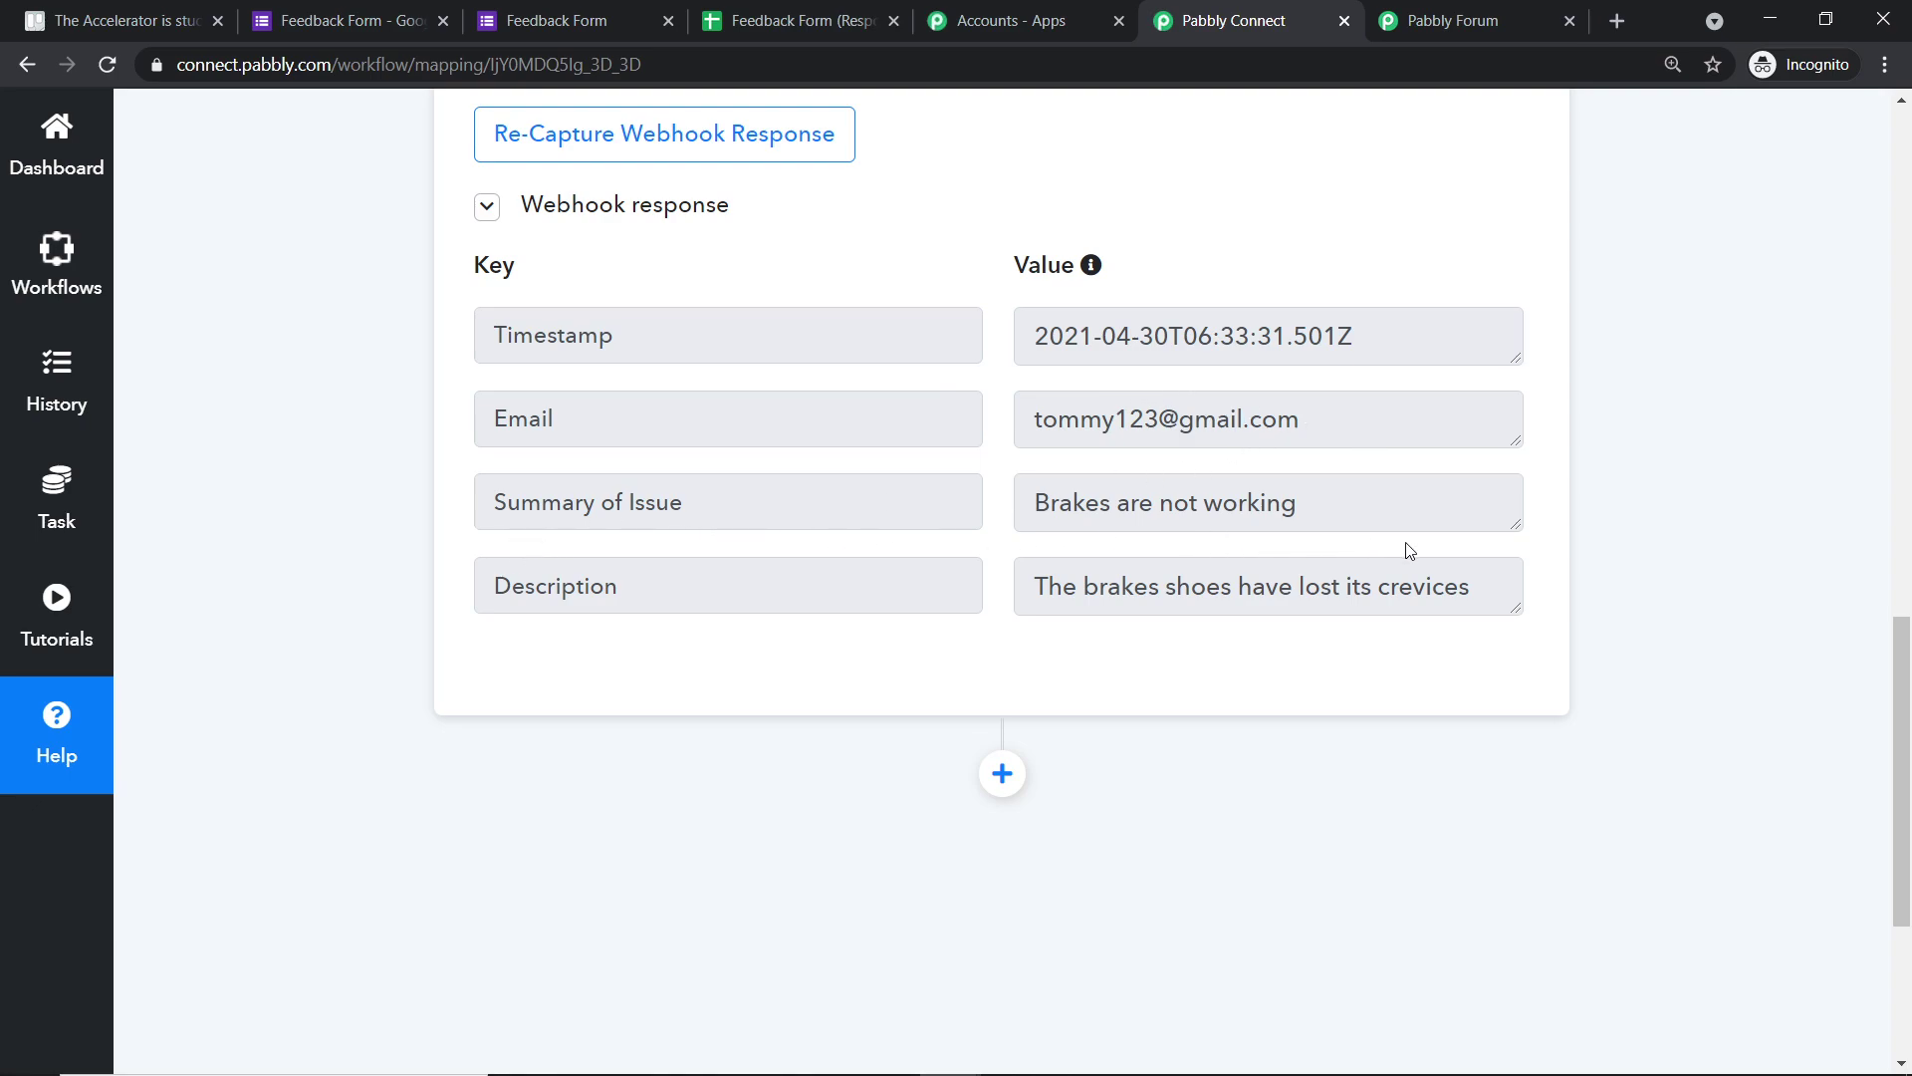
pyautogui.scroll(-1, 1409, 551)
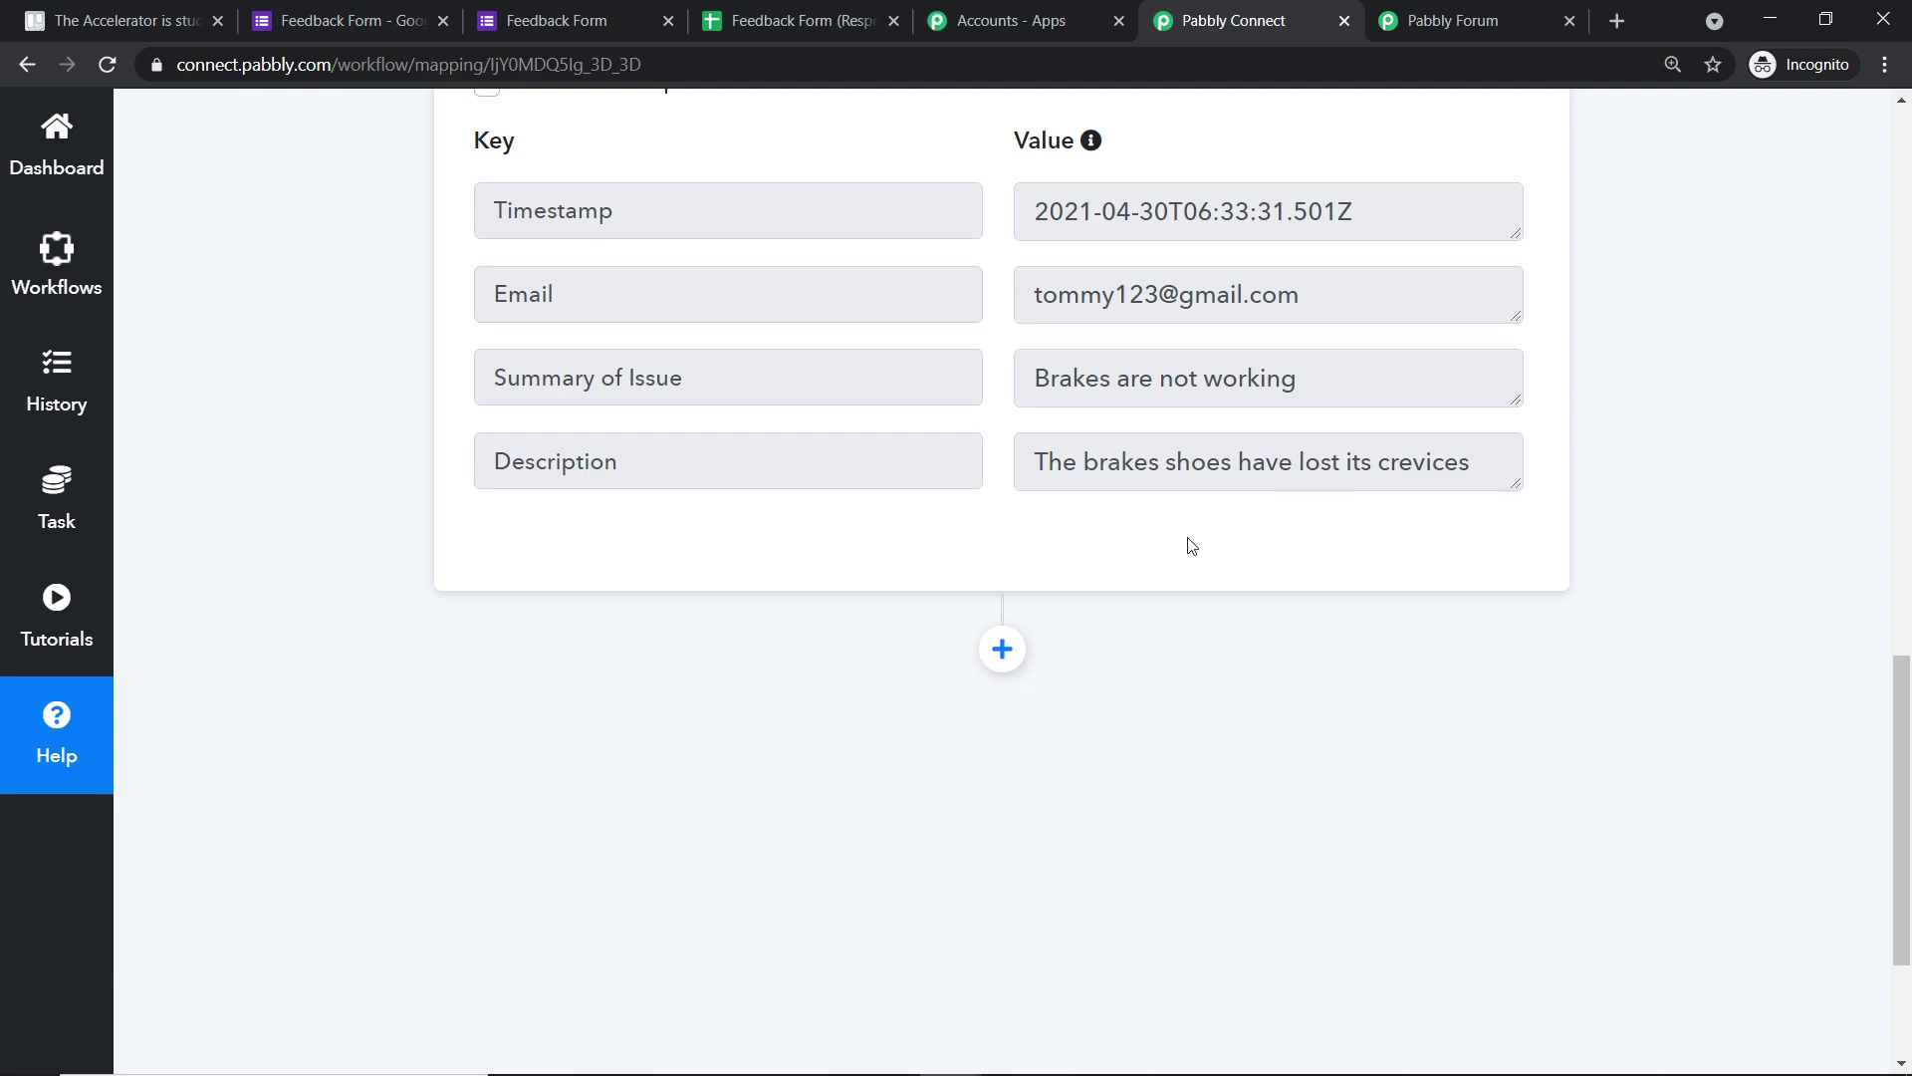
pyautogui.click(984, 656)
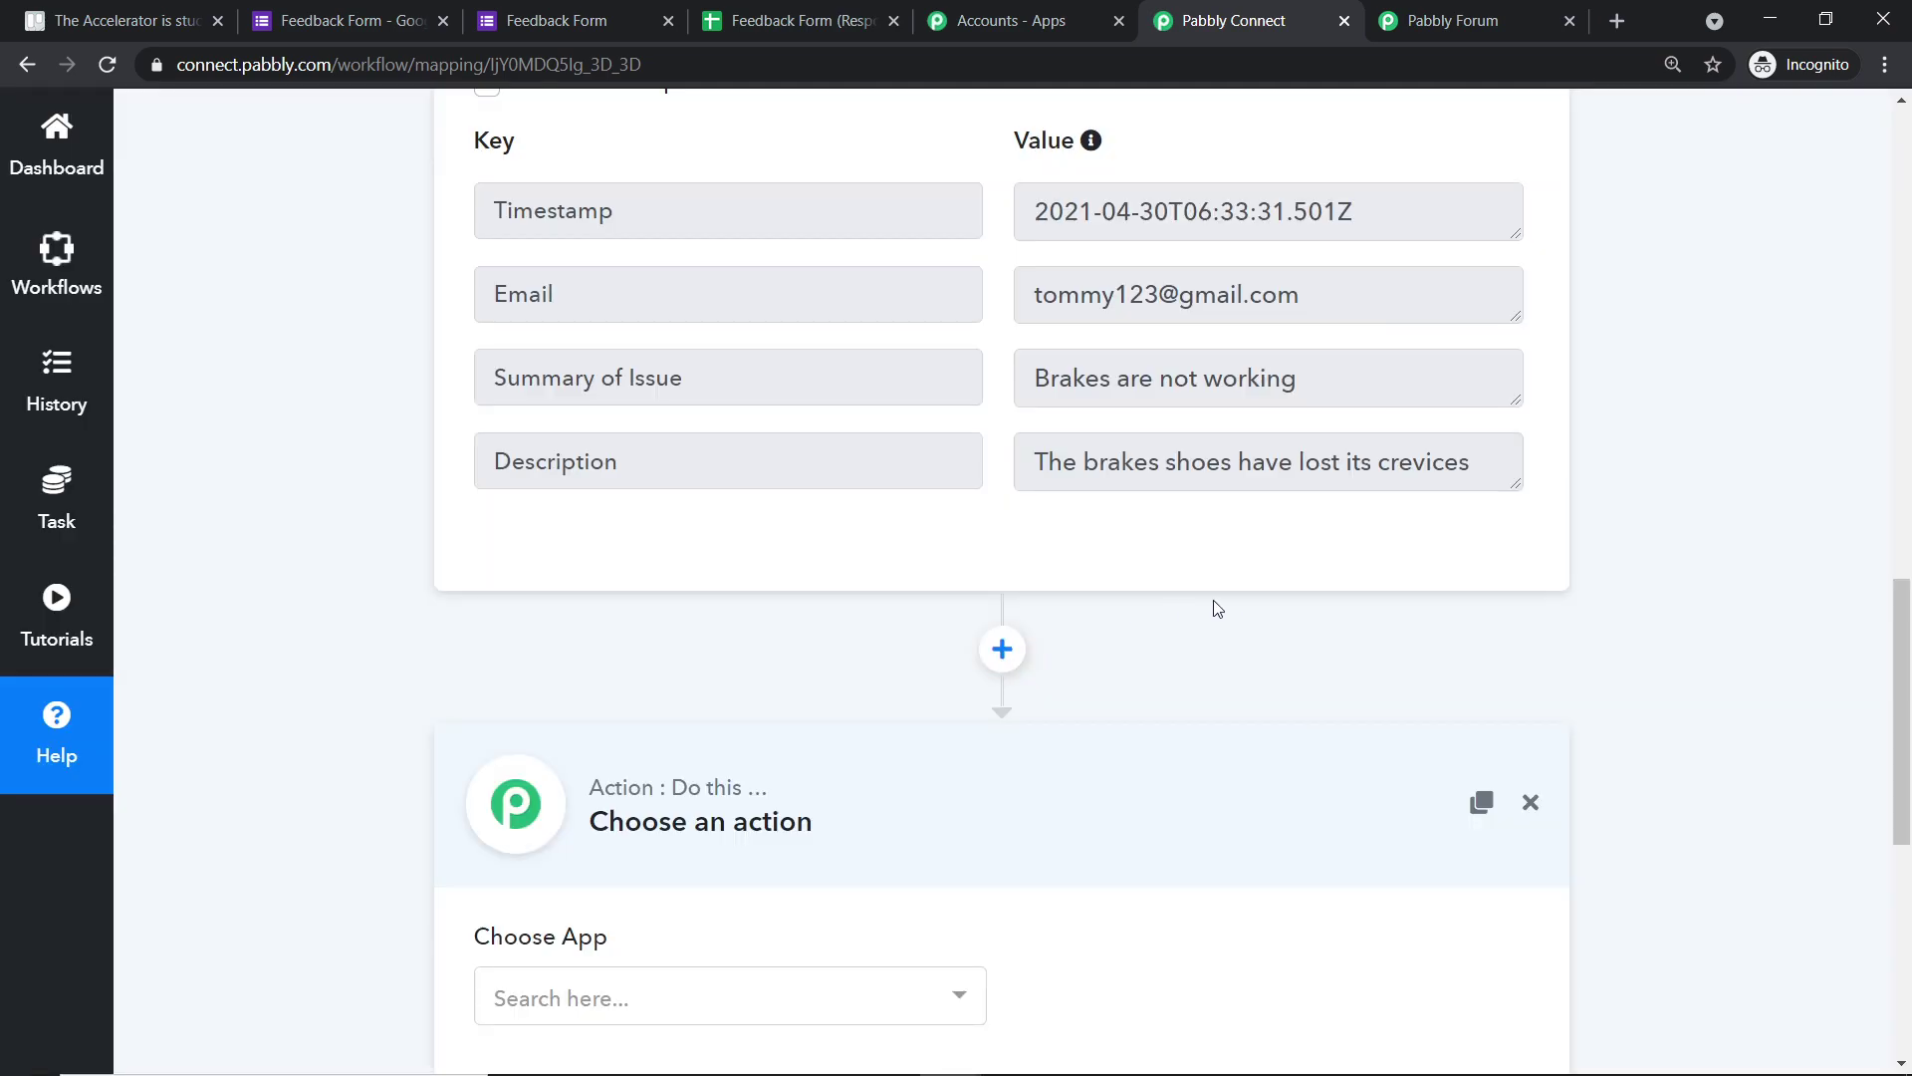
# - Choose Trello as the app for the workflow's action step
pyautogui.scroll(-4, 1243, 629)
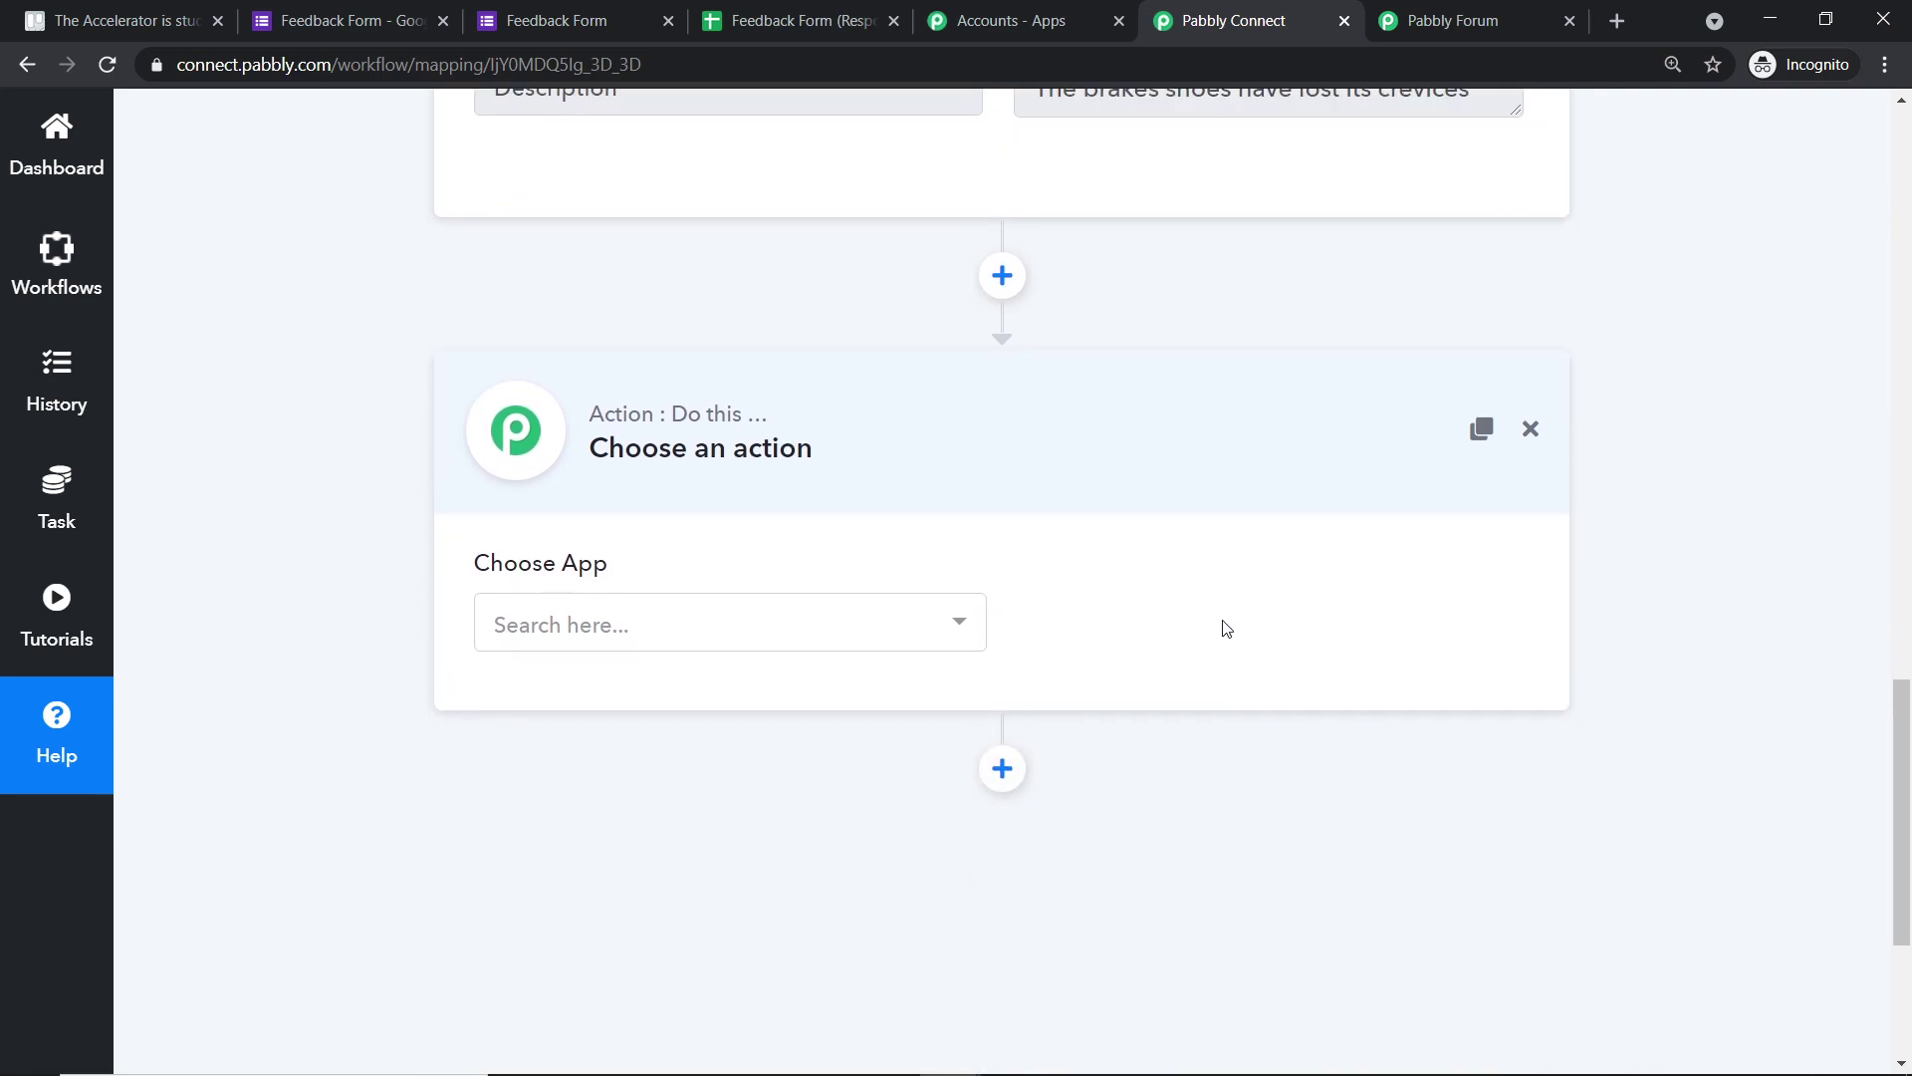
pyautogui.click(594, 632)
pyautogui.write('t')
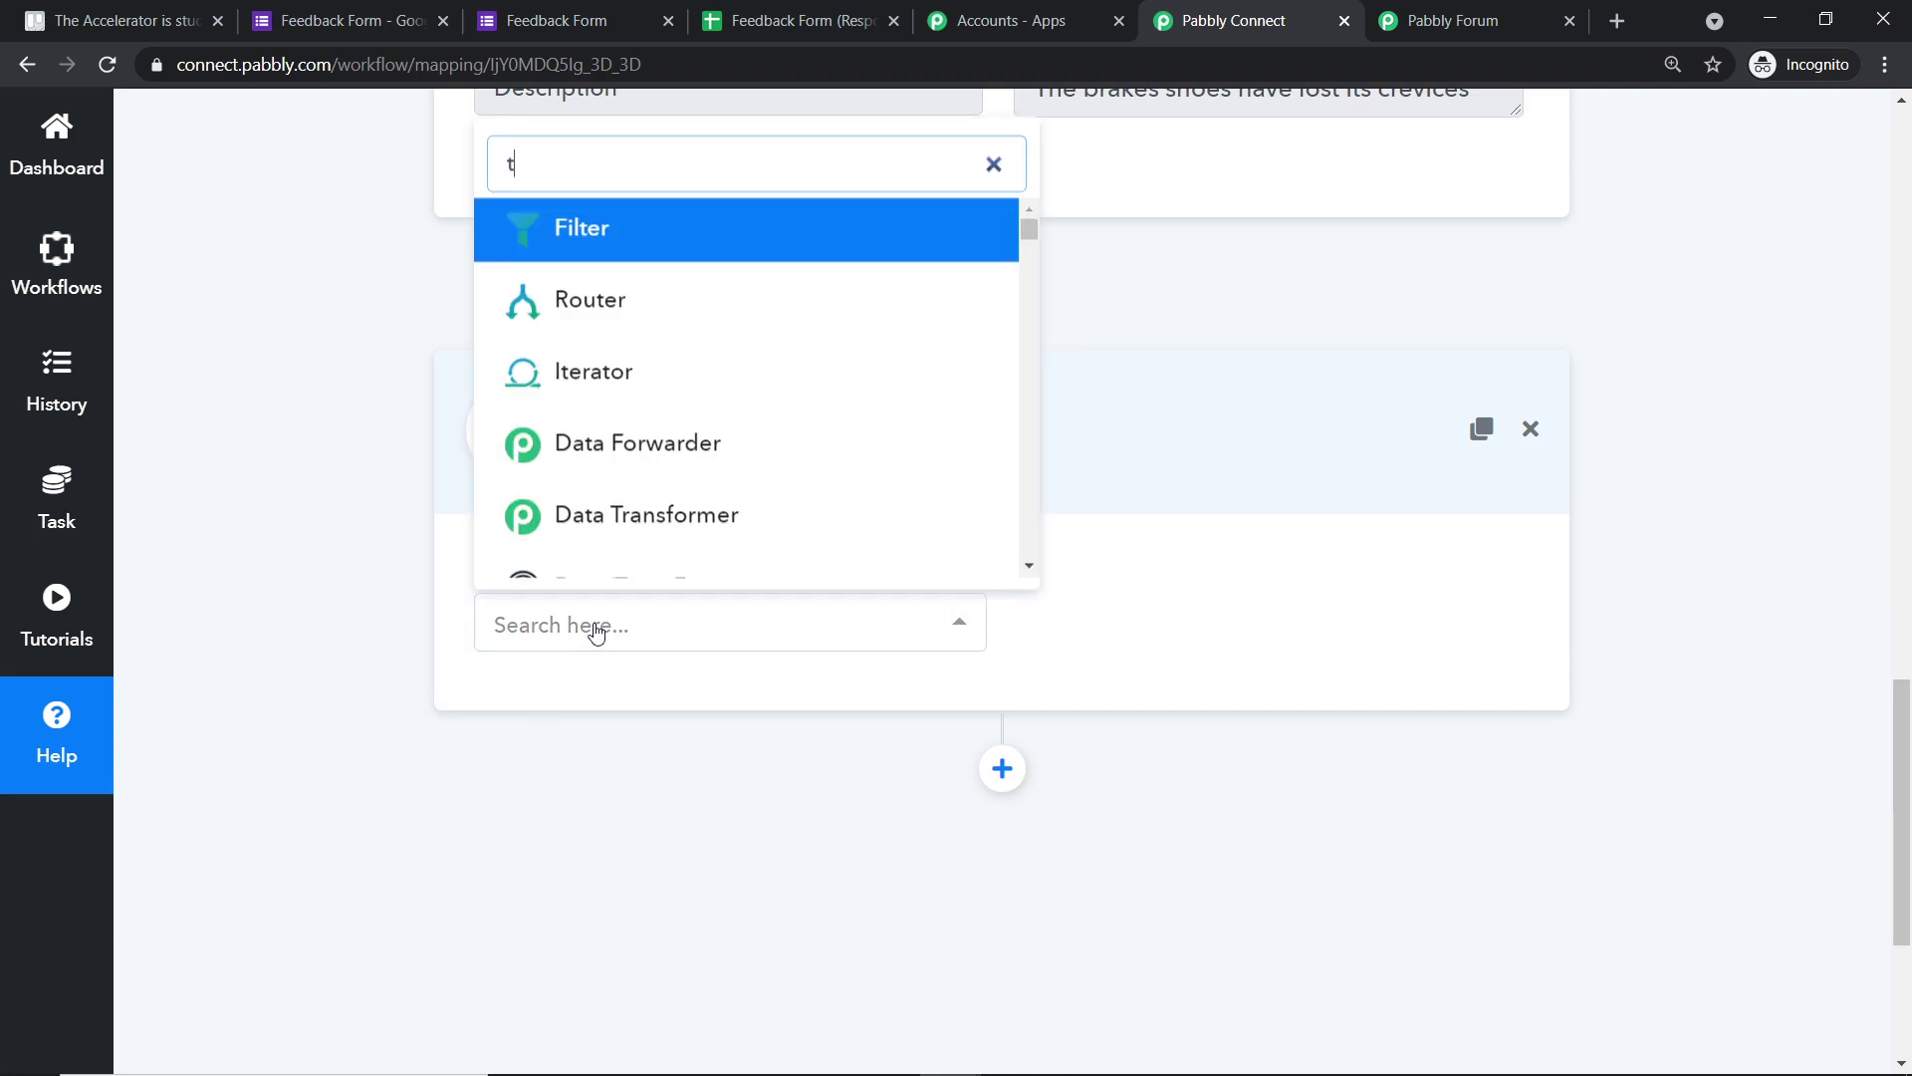
pyautogui.write('rello')
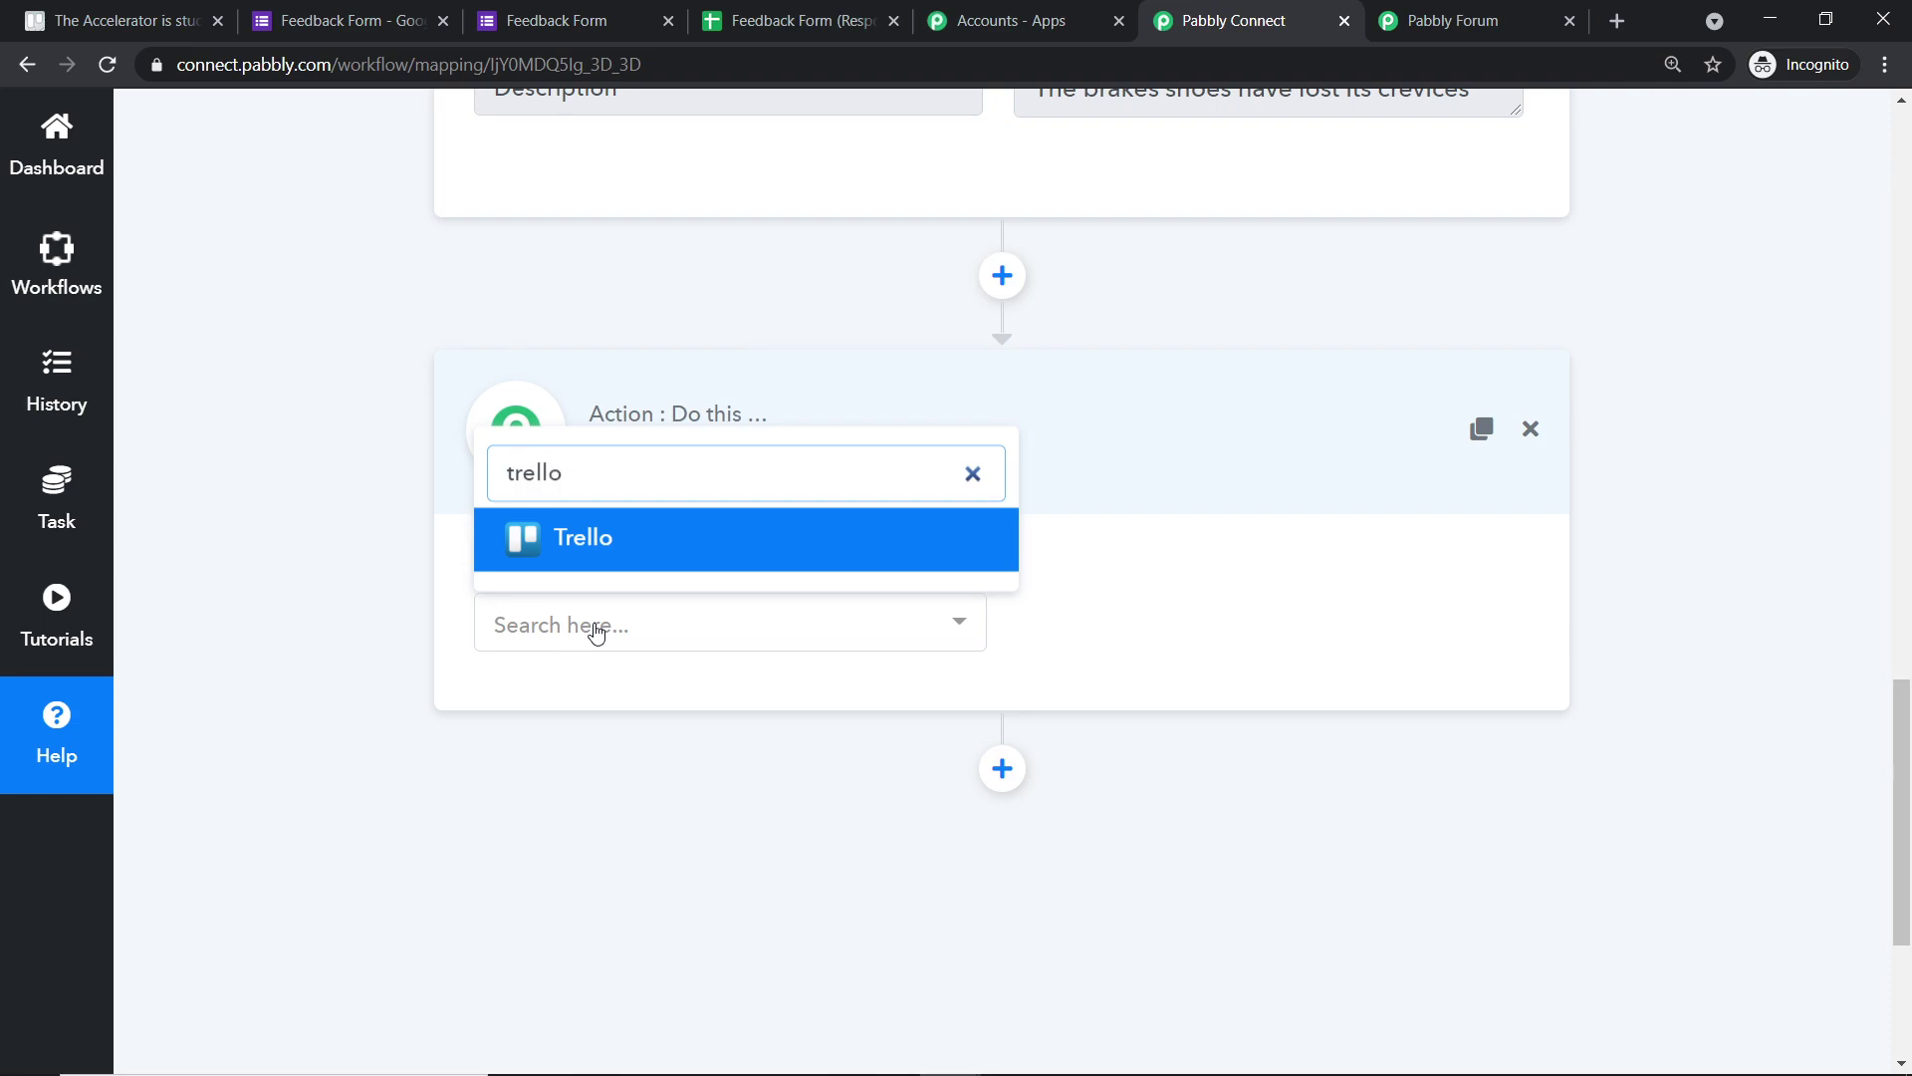
pyautogui.click(684, 540)
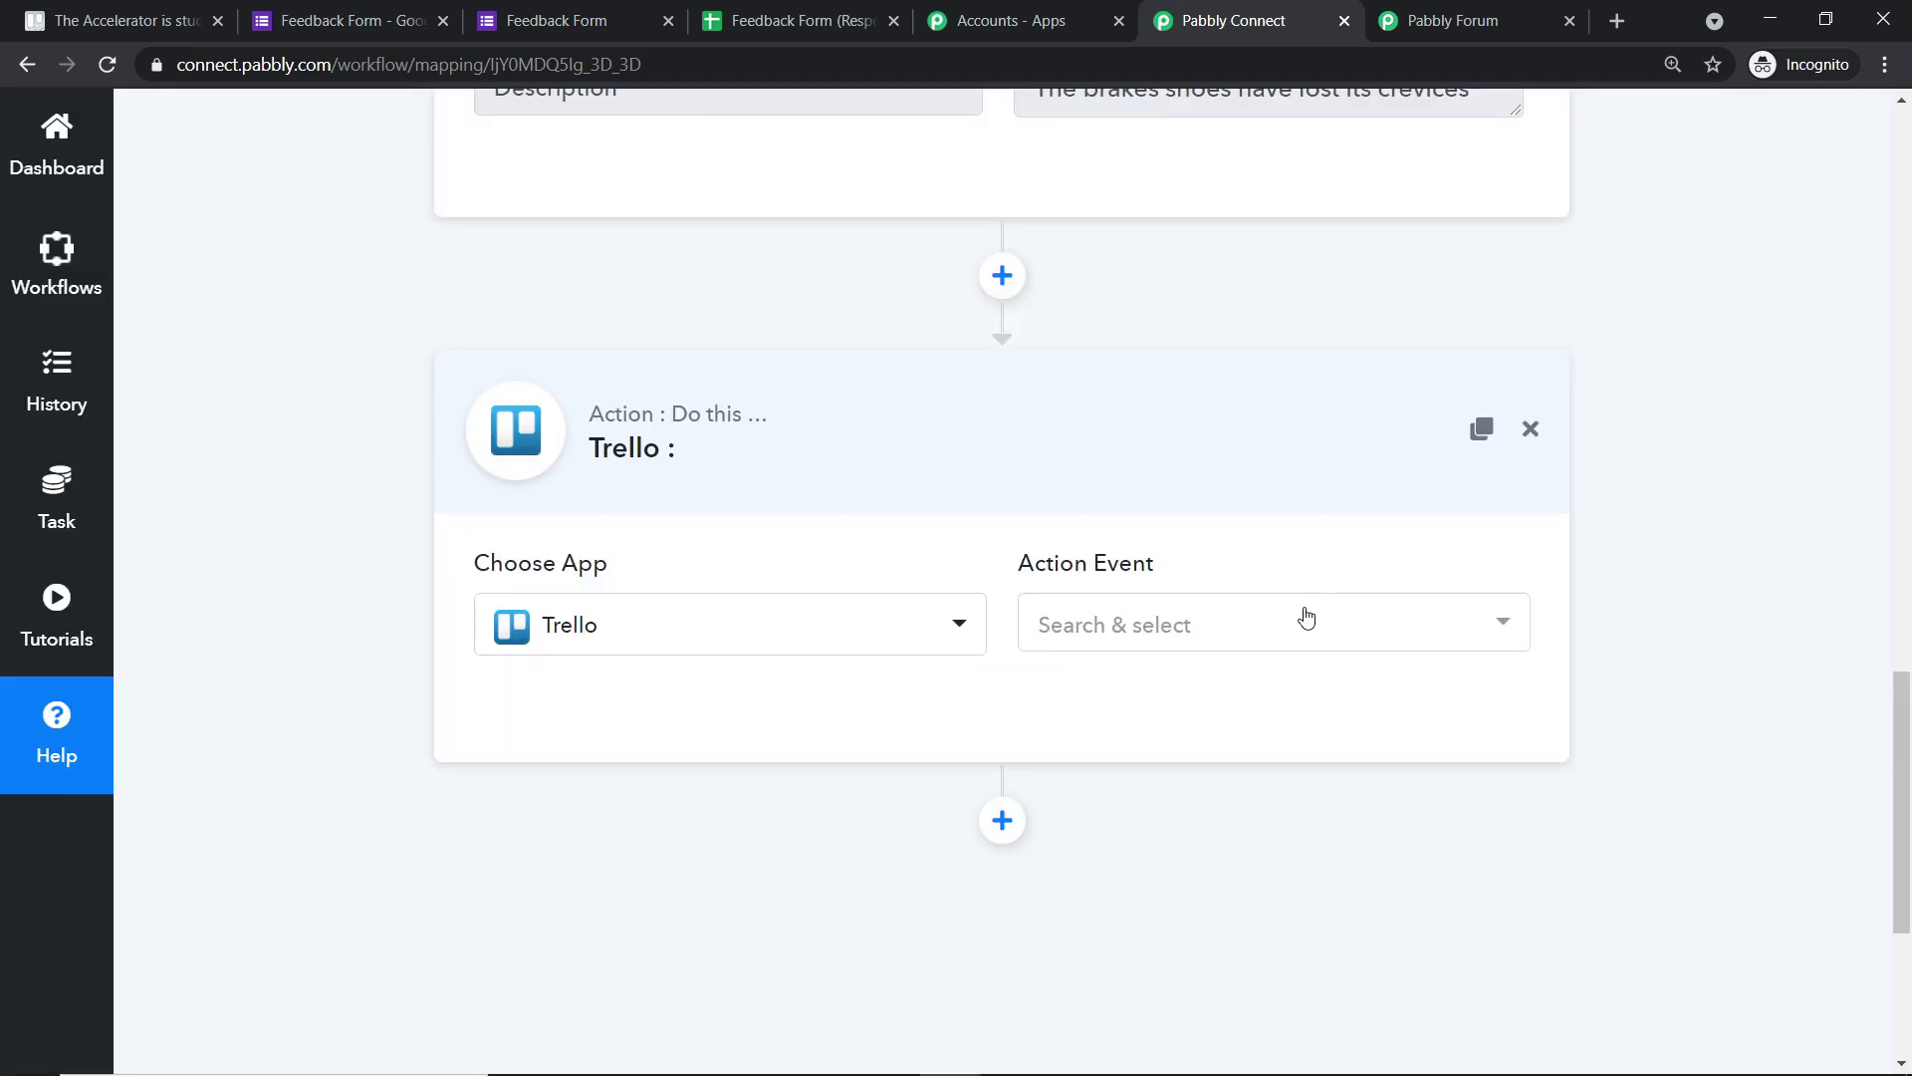
# - Set the Trello action event to Add New Card and start a new Trello connection
pyautogui.click(1280, 635)
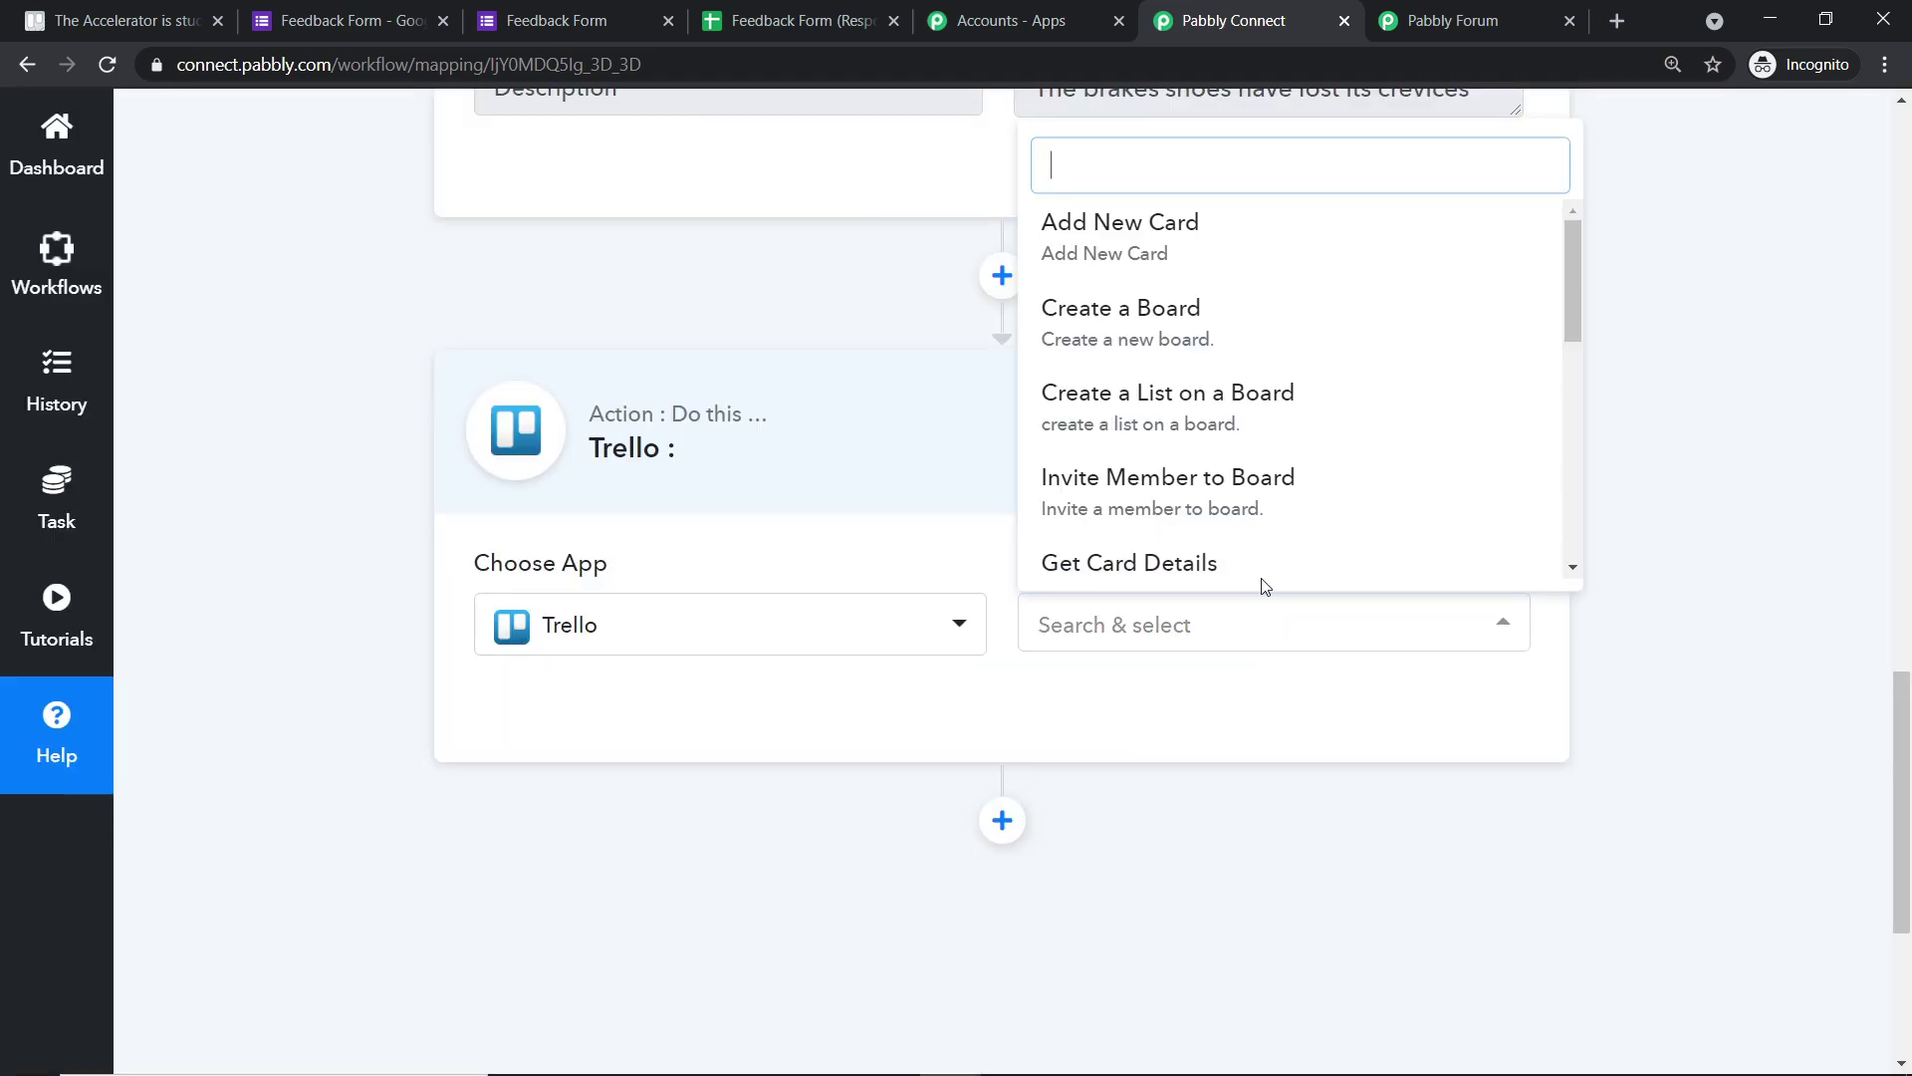
pyautogui.click(1188, 251)
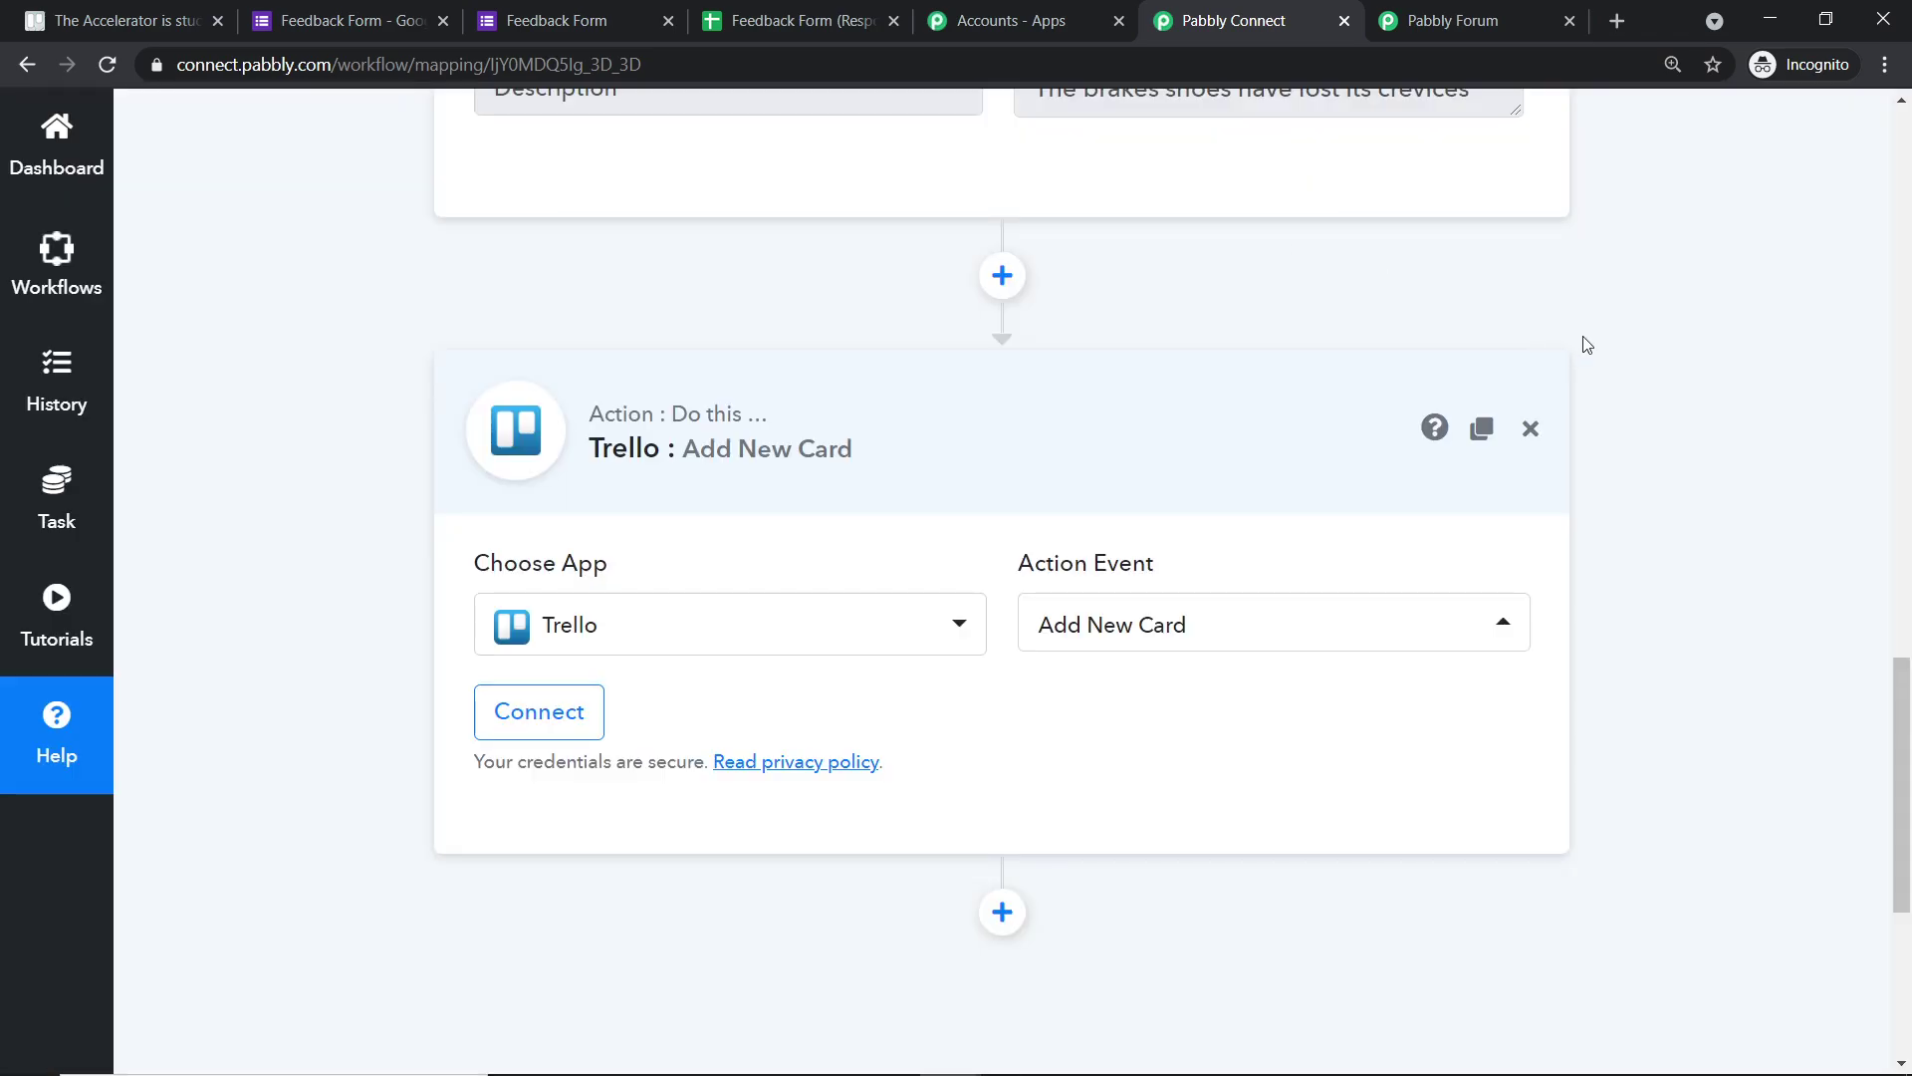
pyautogui.click(1277, 617)
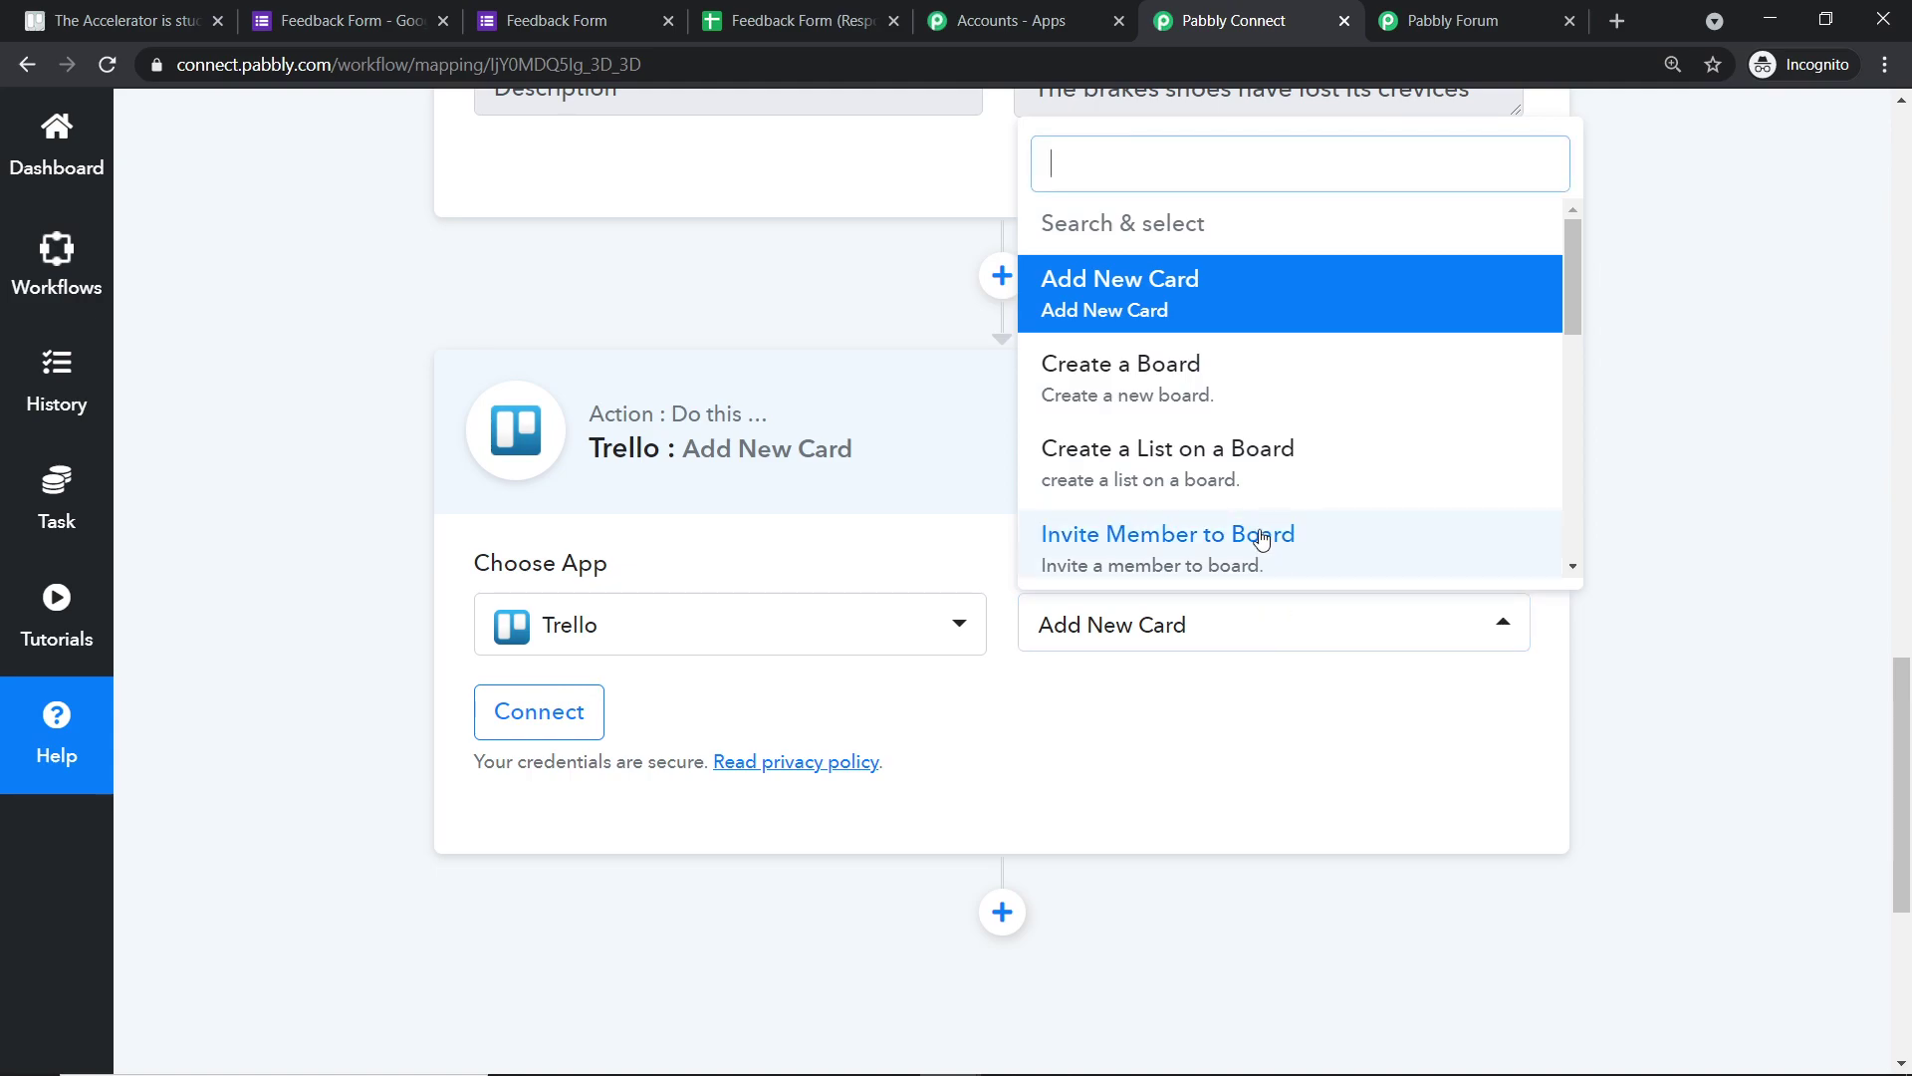
pyautogui.click(1422, 12)
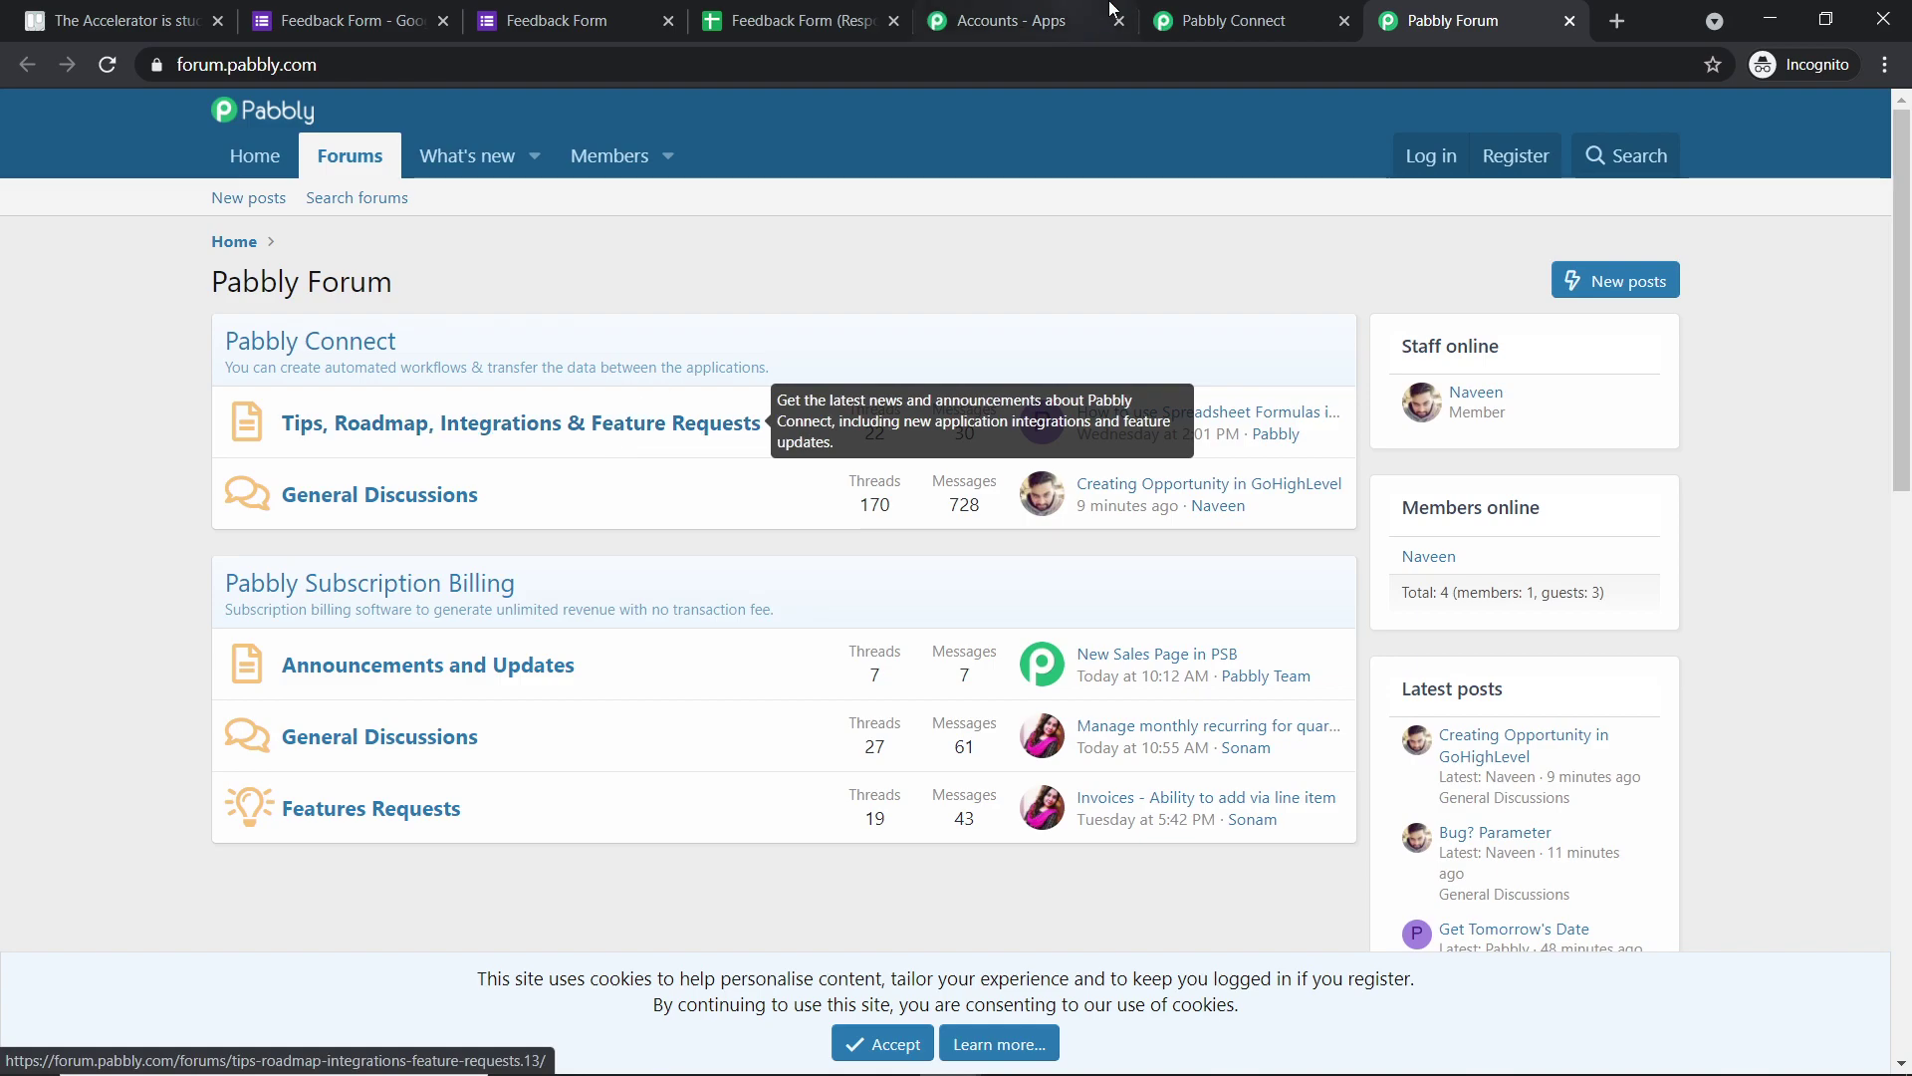
pyautogui.hotkey('ctrl', 'shift', 'Tab')
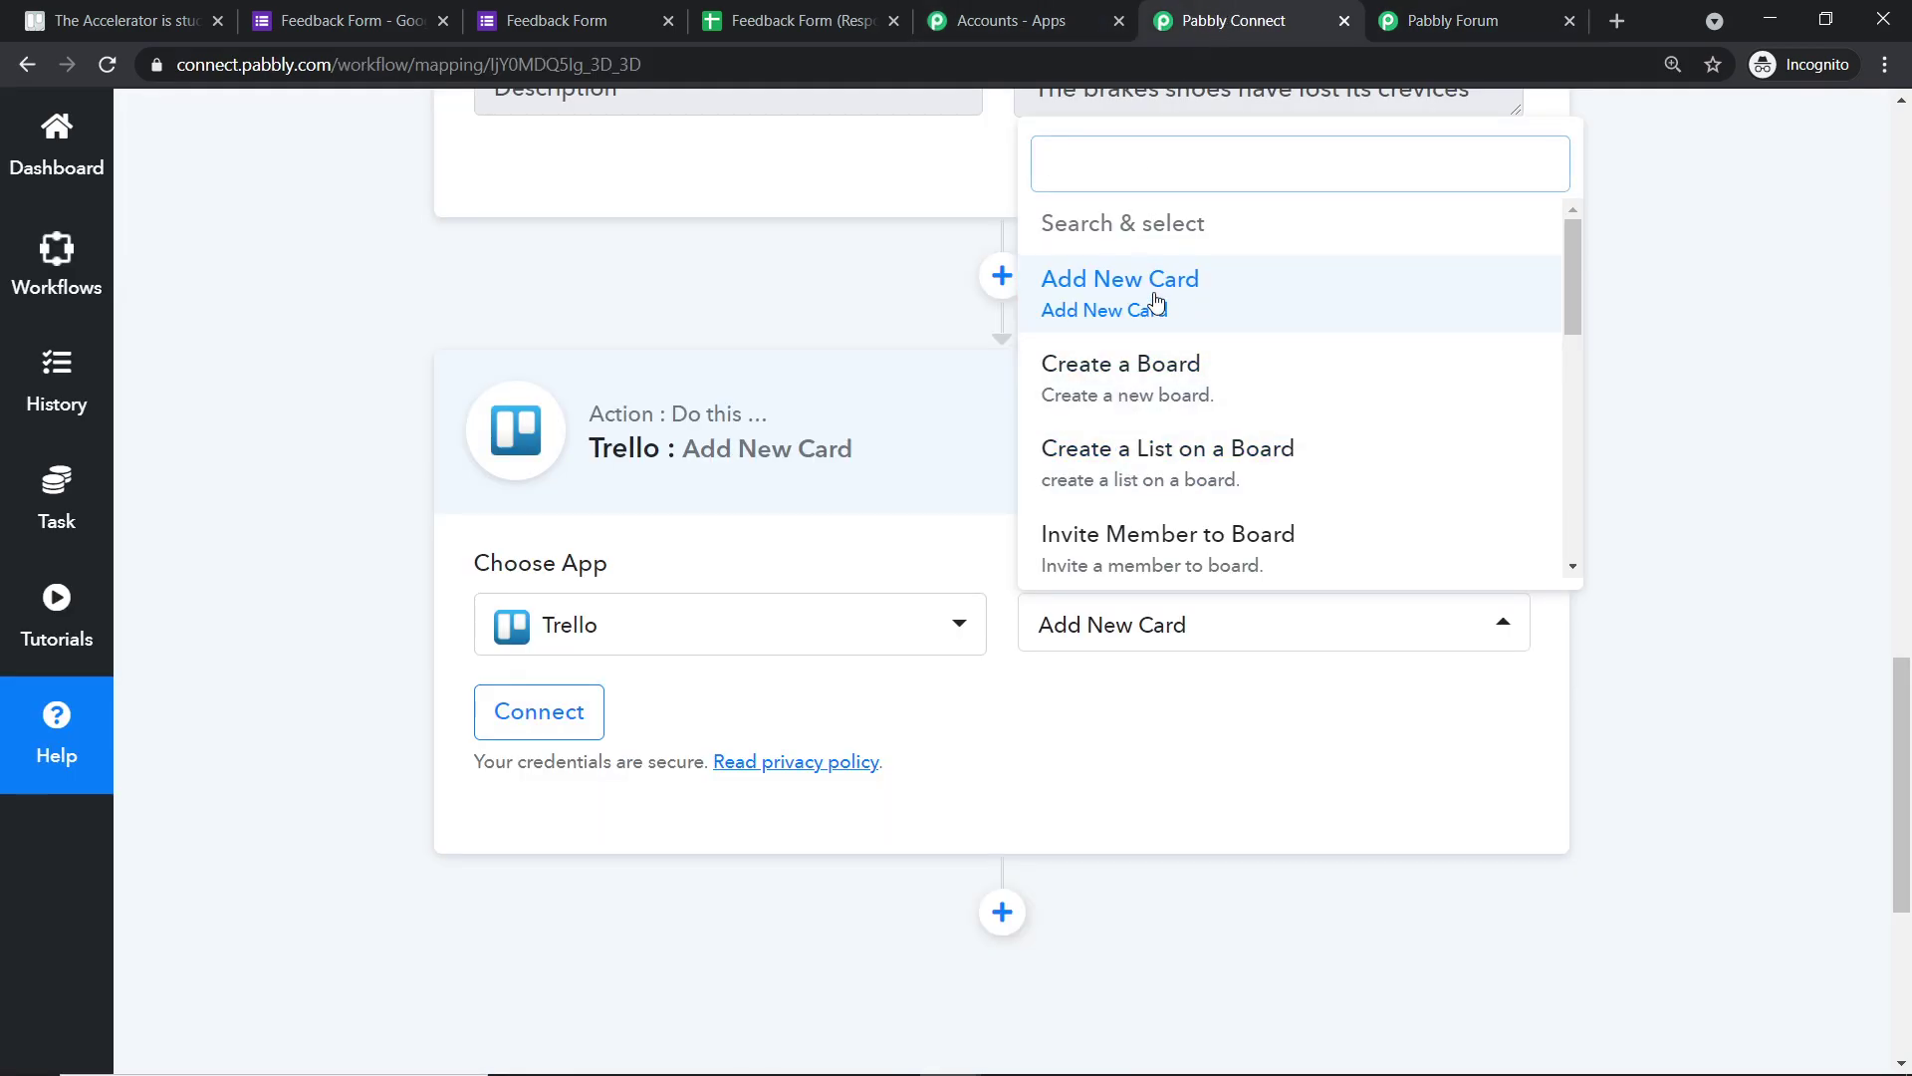
pyautogui.click(1156, 301)
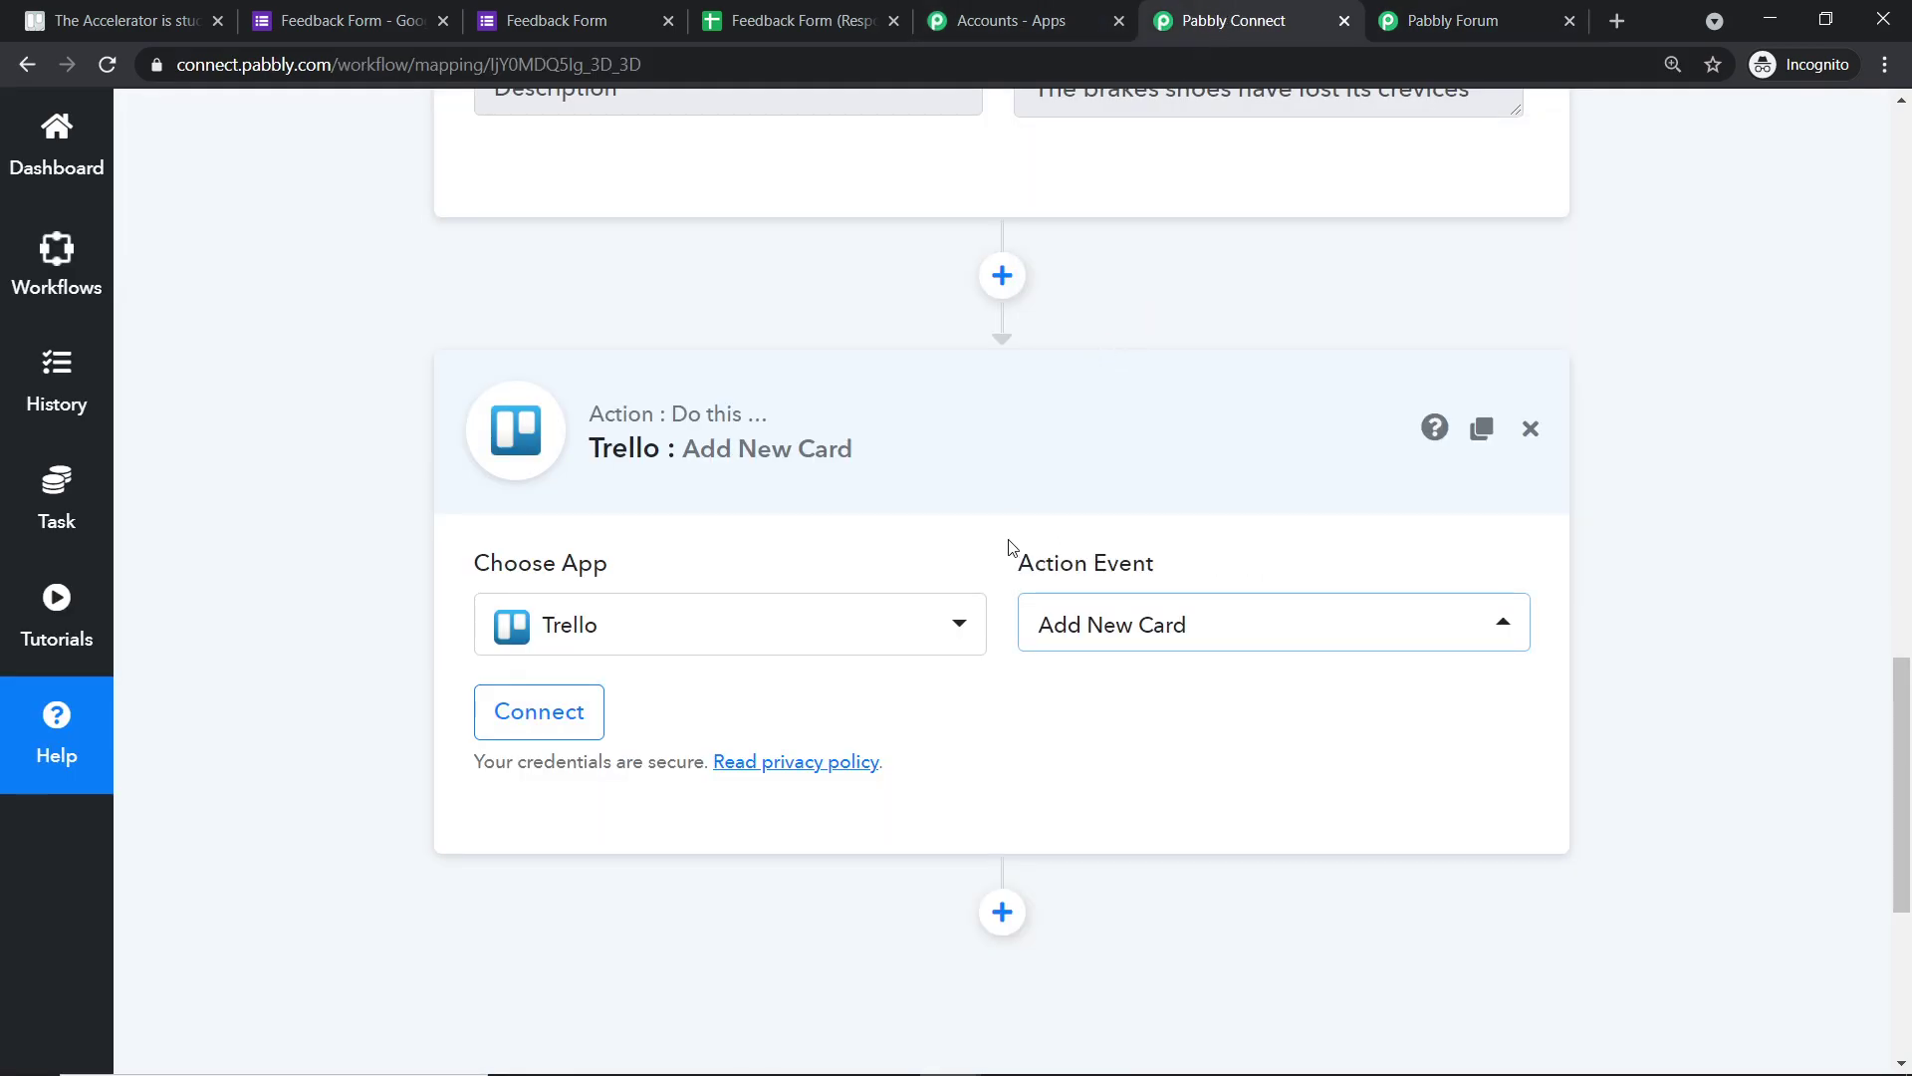
pyautogui.click(546, 713)
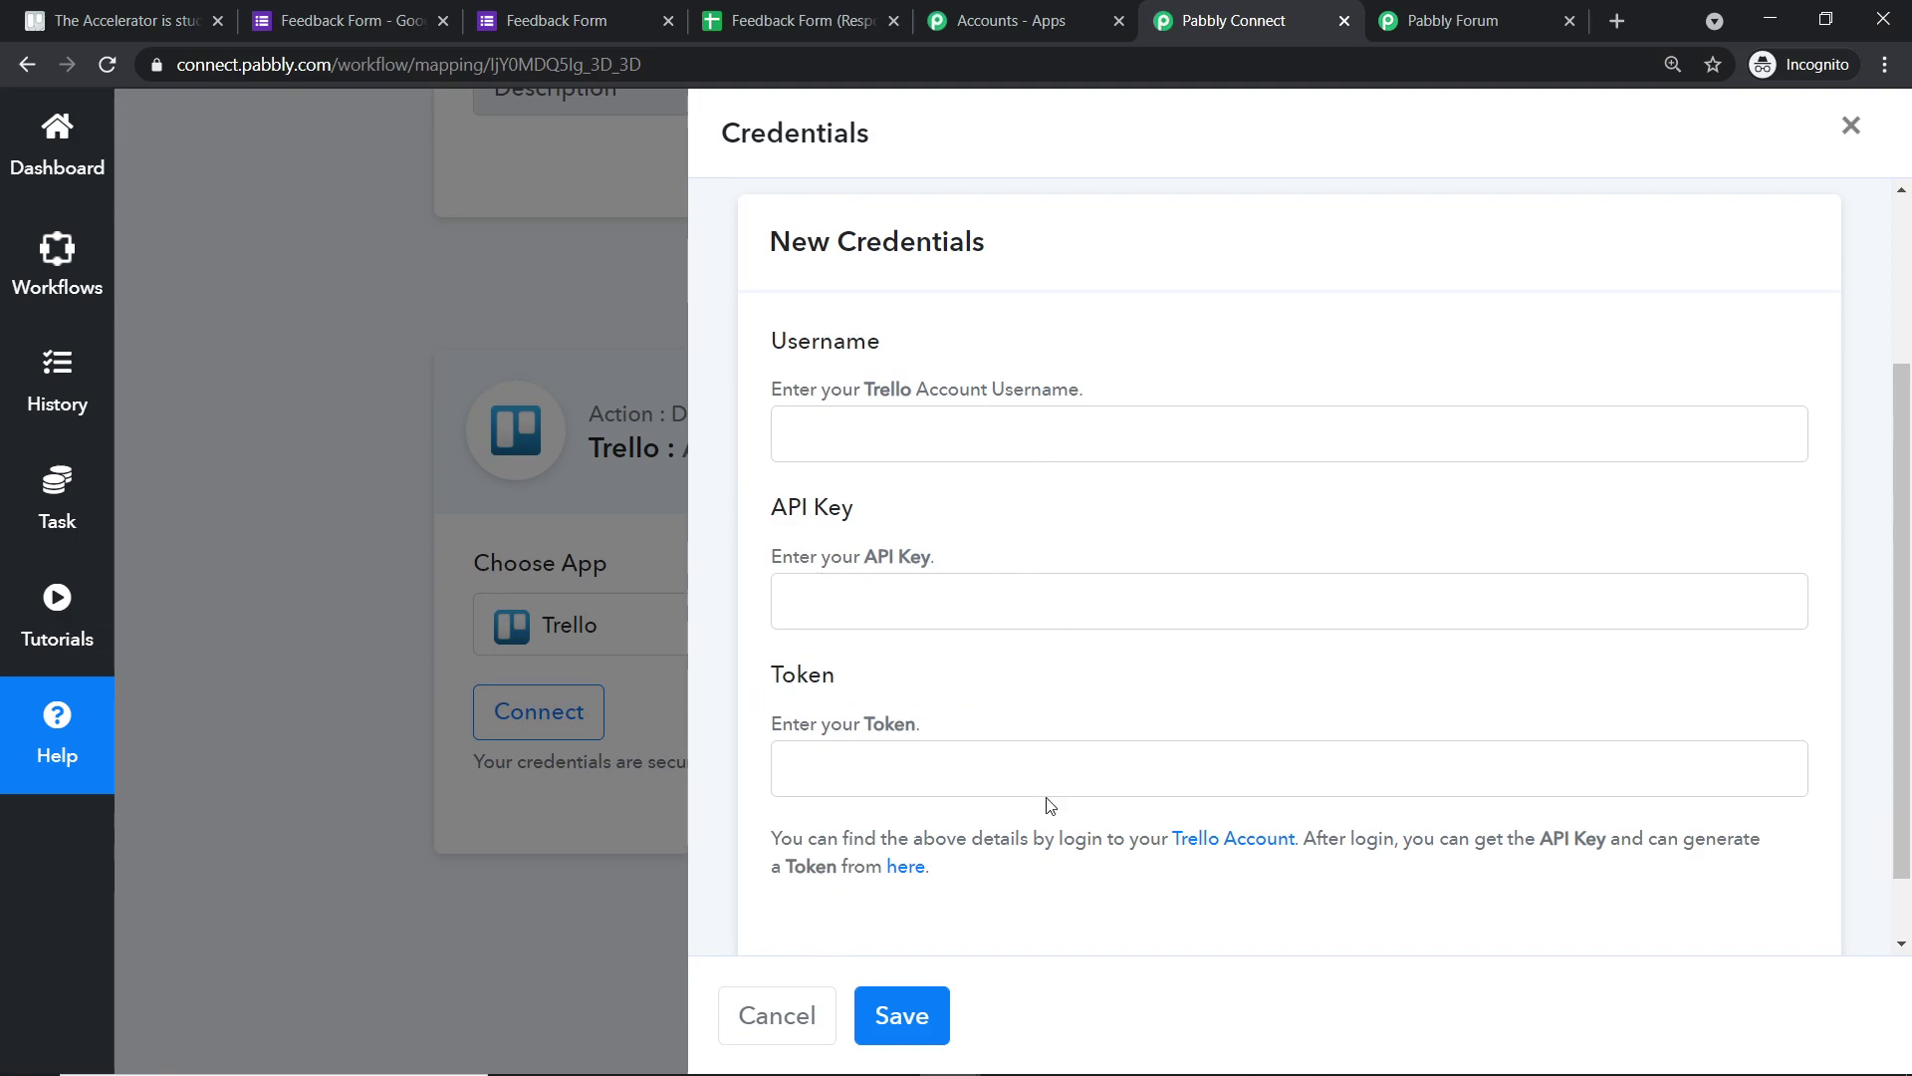
# - Copy the API key from Trello's developer page into the API Key field
pyautogui.click(906, 867)
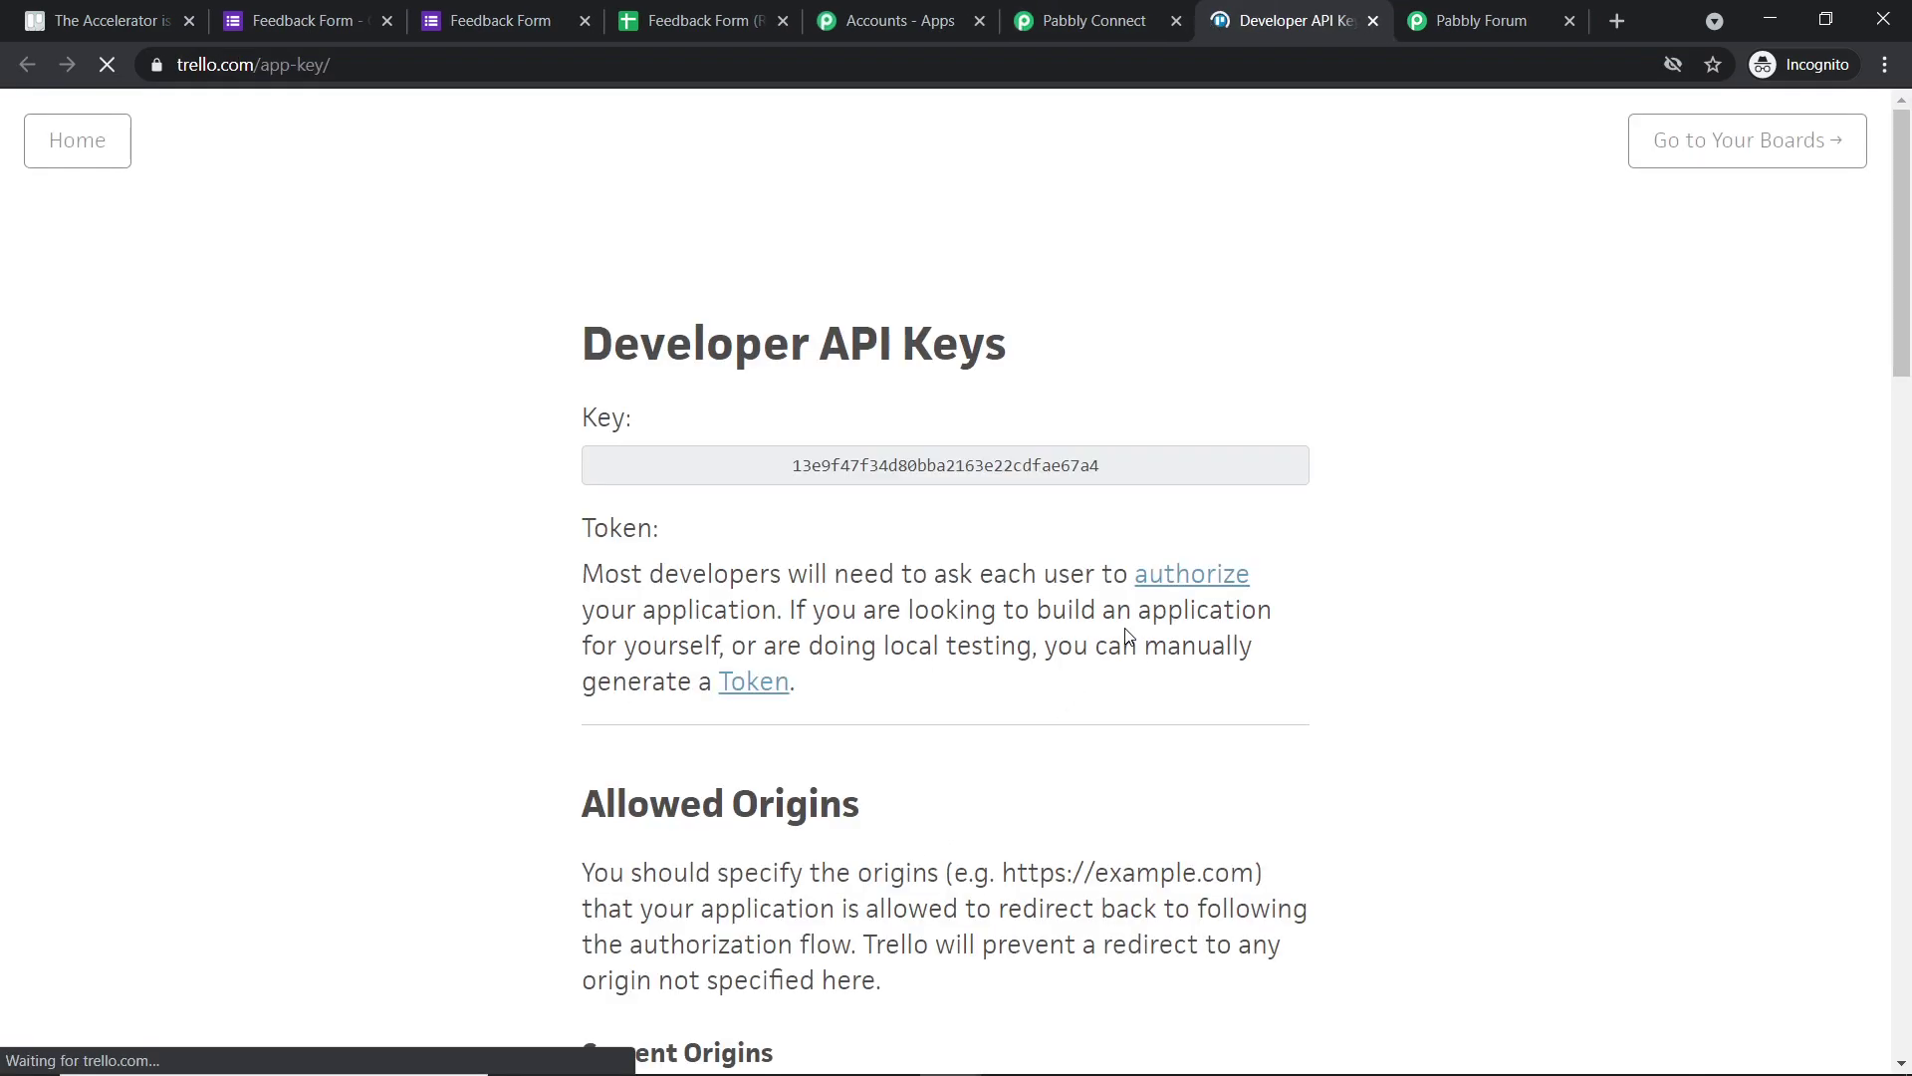
pyautogui.doubleClick(967, 468)
pyautogui.rightClick(967, 468)
pyautogui.click(984, 479)
pyautogui.click(1063, 12)
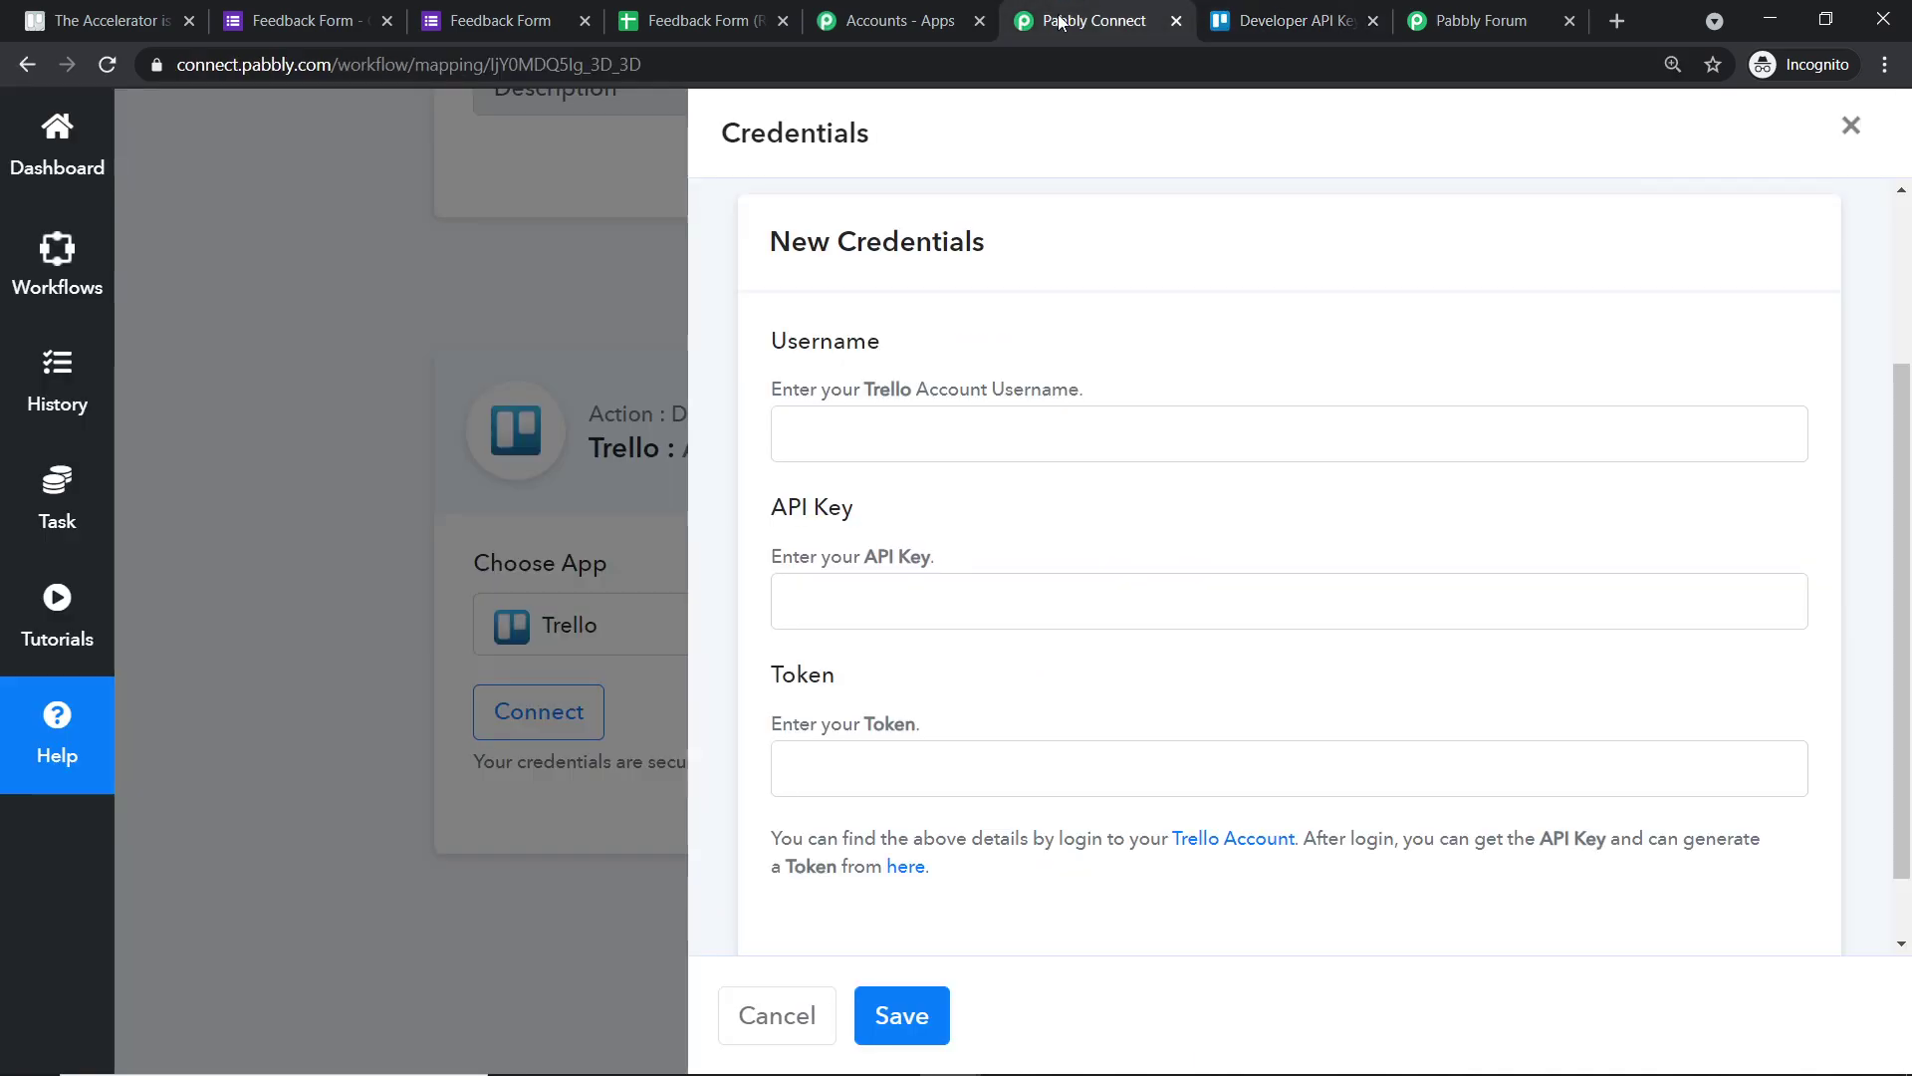
pyautogui.click(922, 594)
pyautogui.rightClick(922, 594)
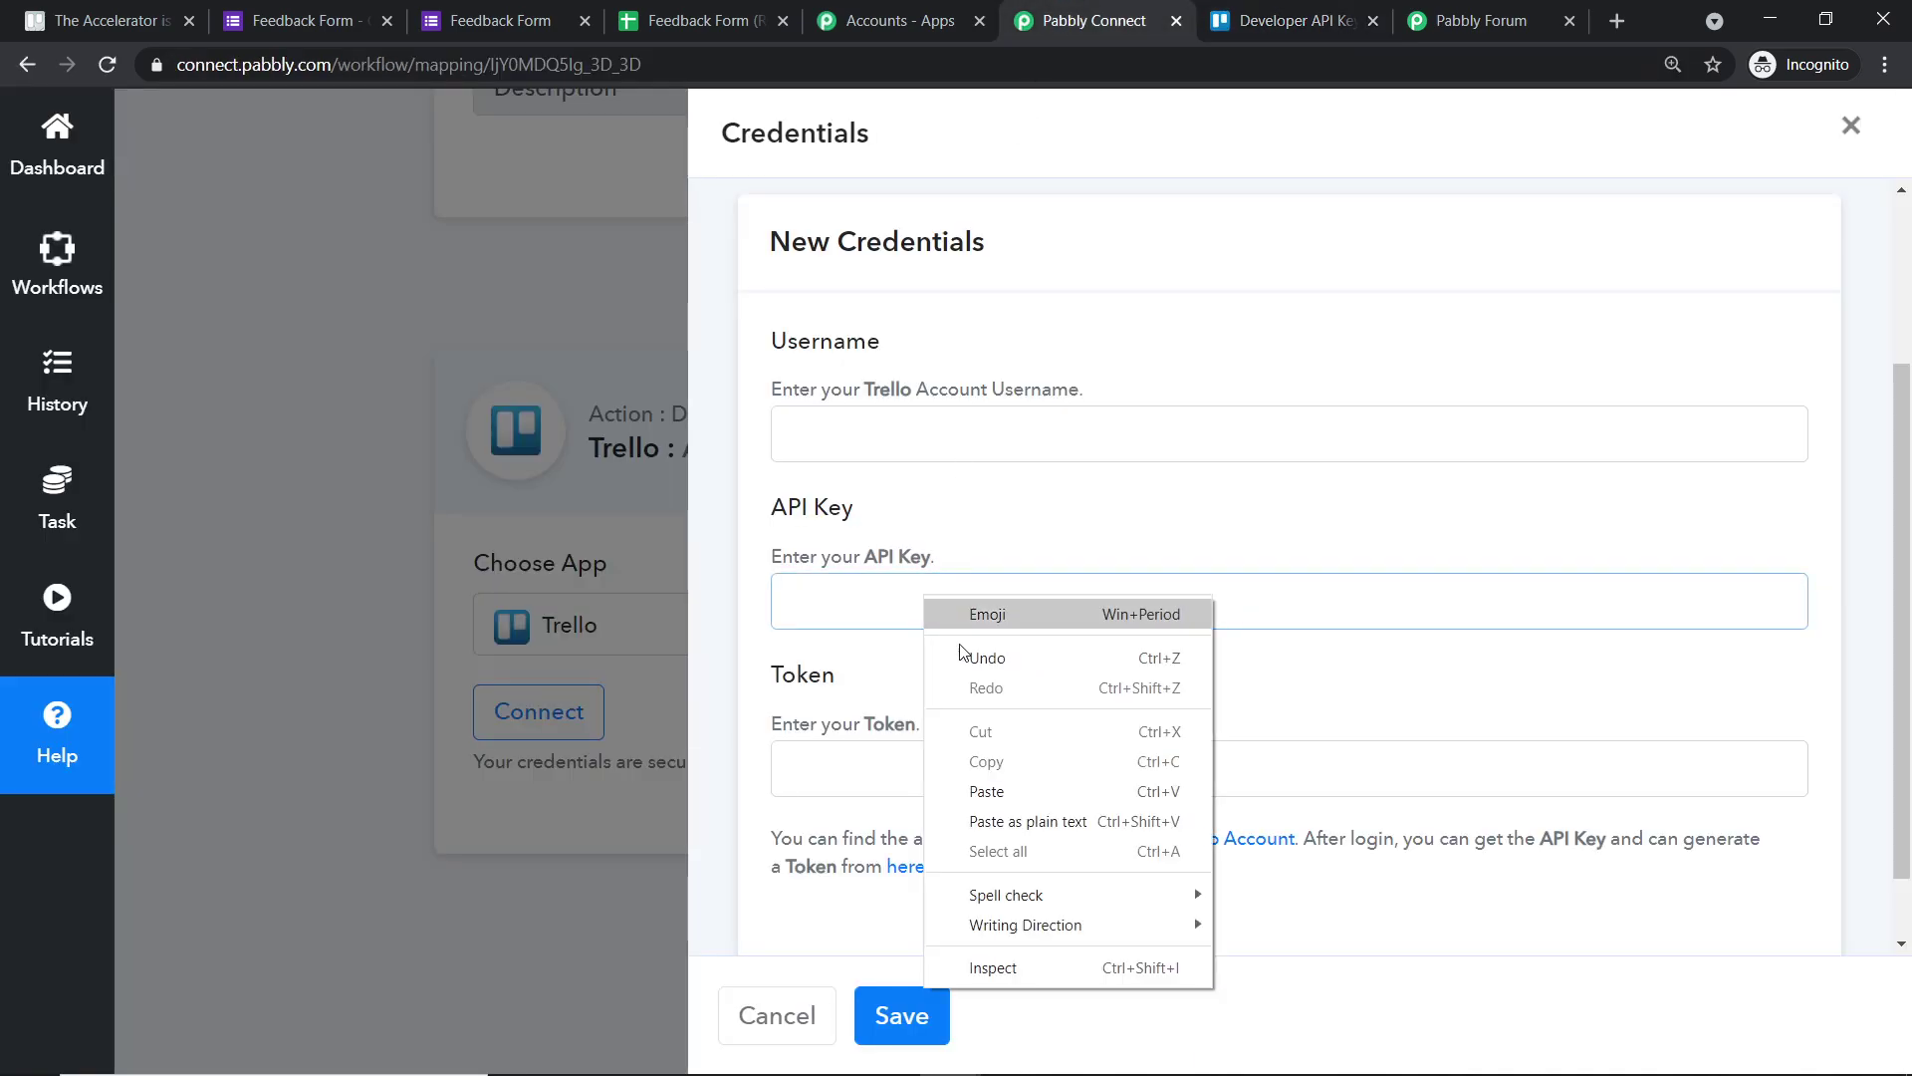
pyautogui.click(1012, 792)
pyautogui.click(843, 761)
pyautogui.click(919, 407)
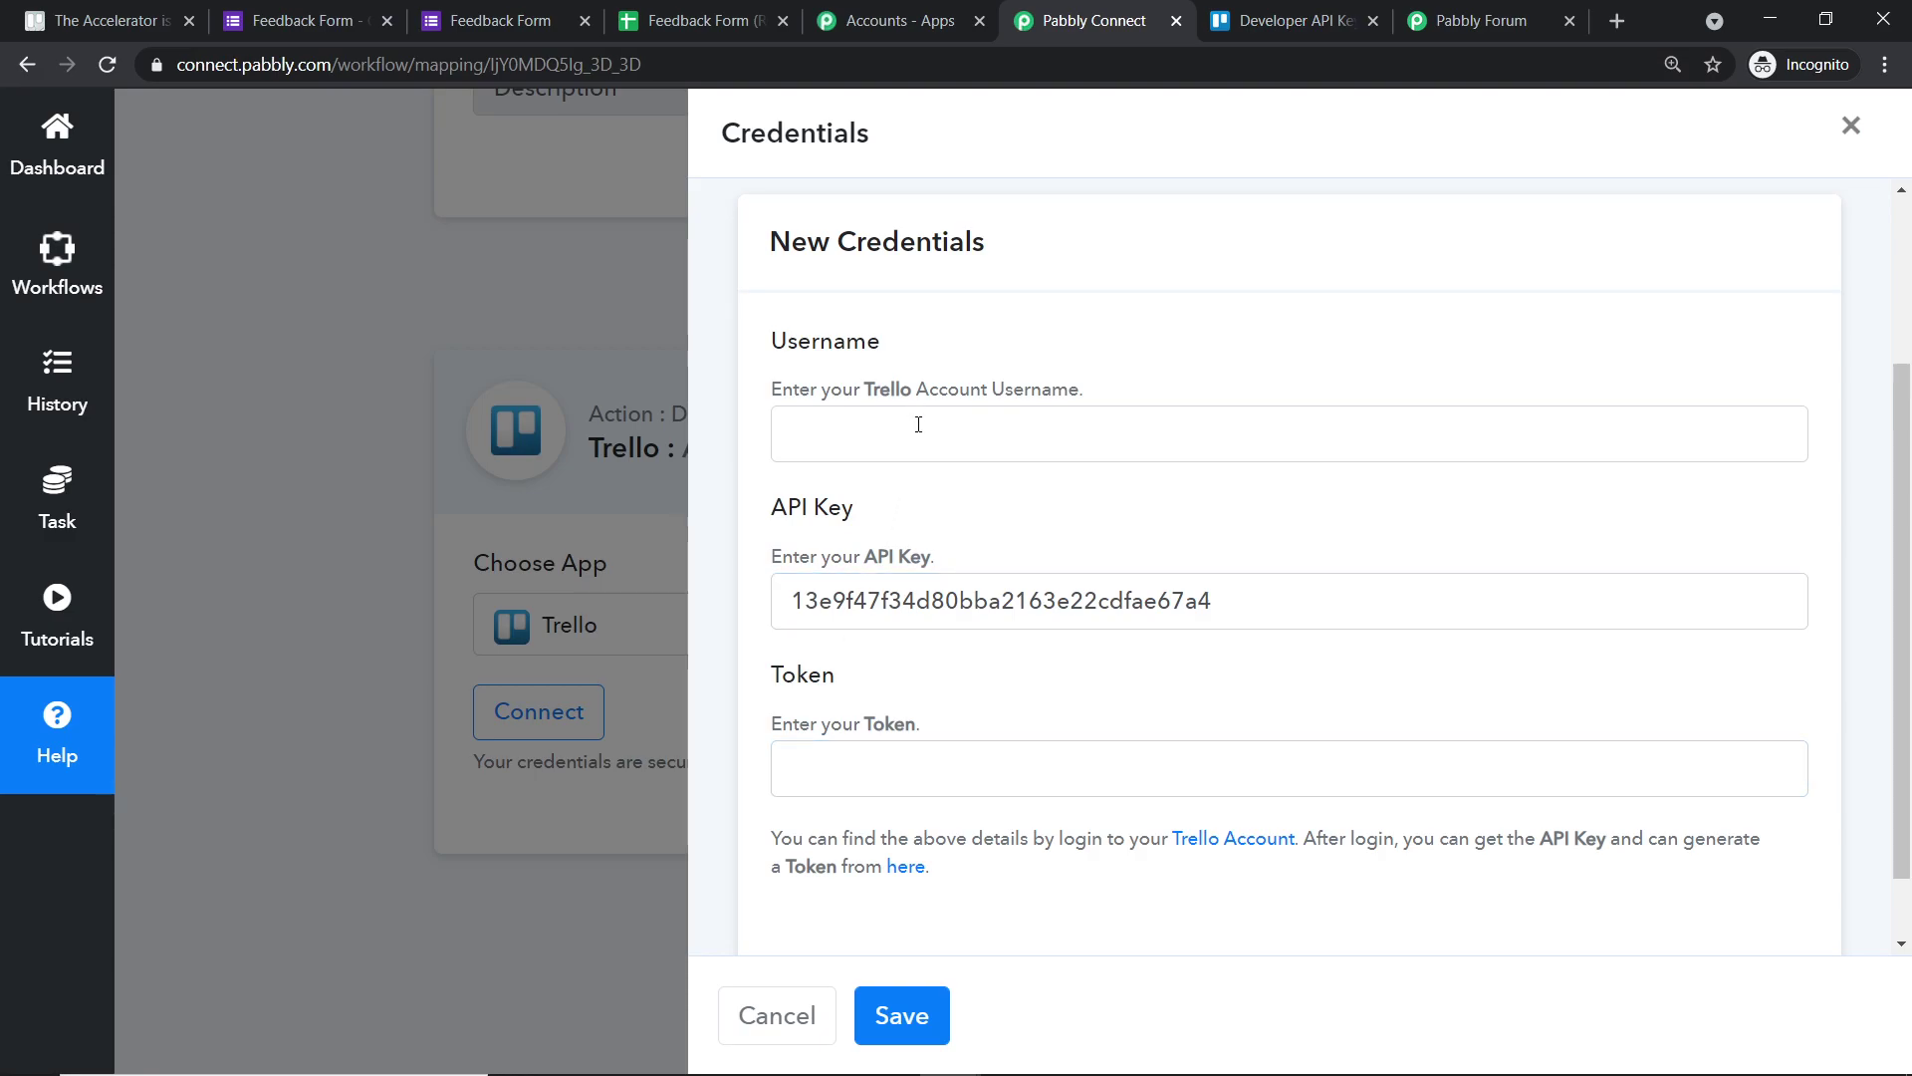
# - Start token generation and copy the account username into the Username field
pyautogui.click(1261, 24)
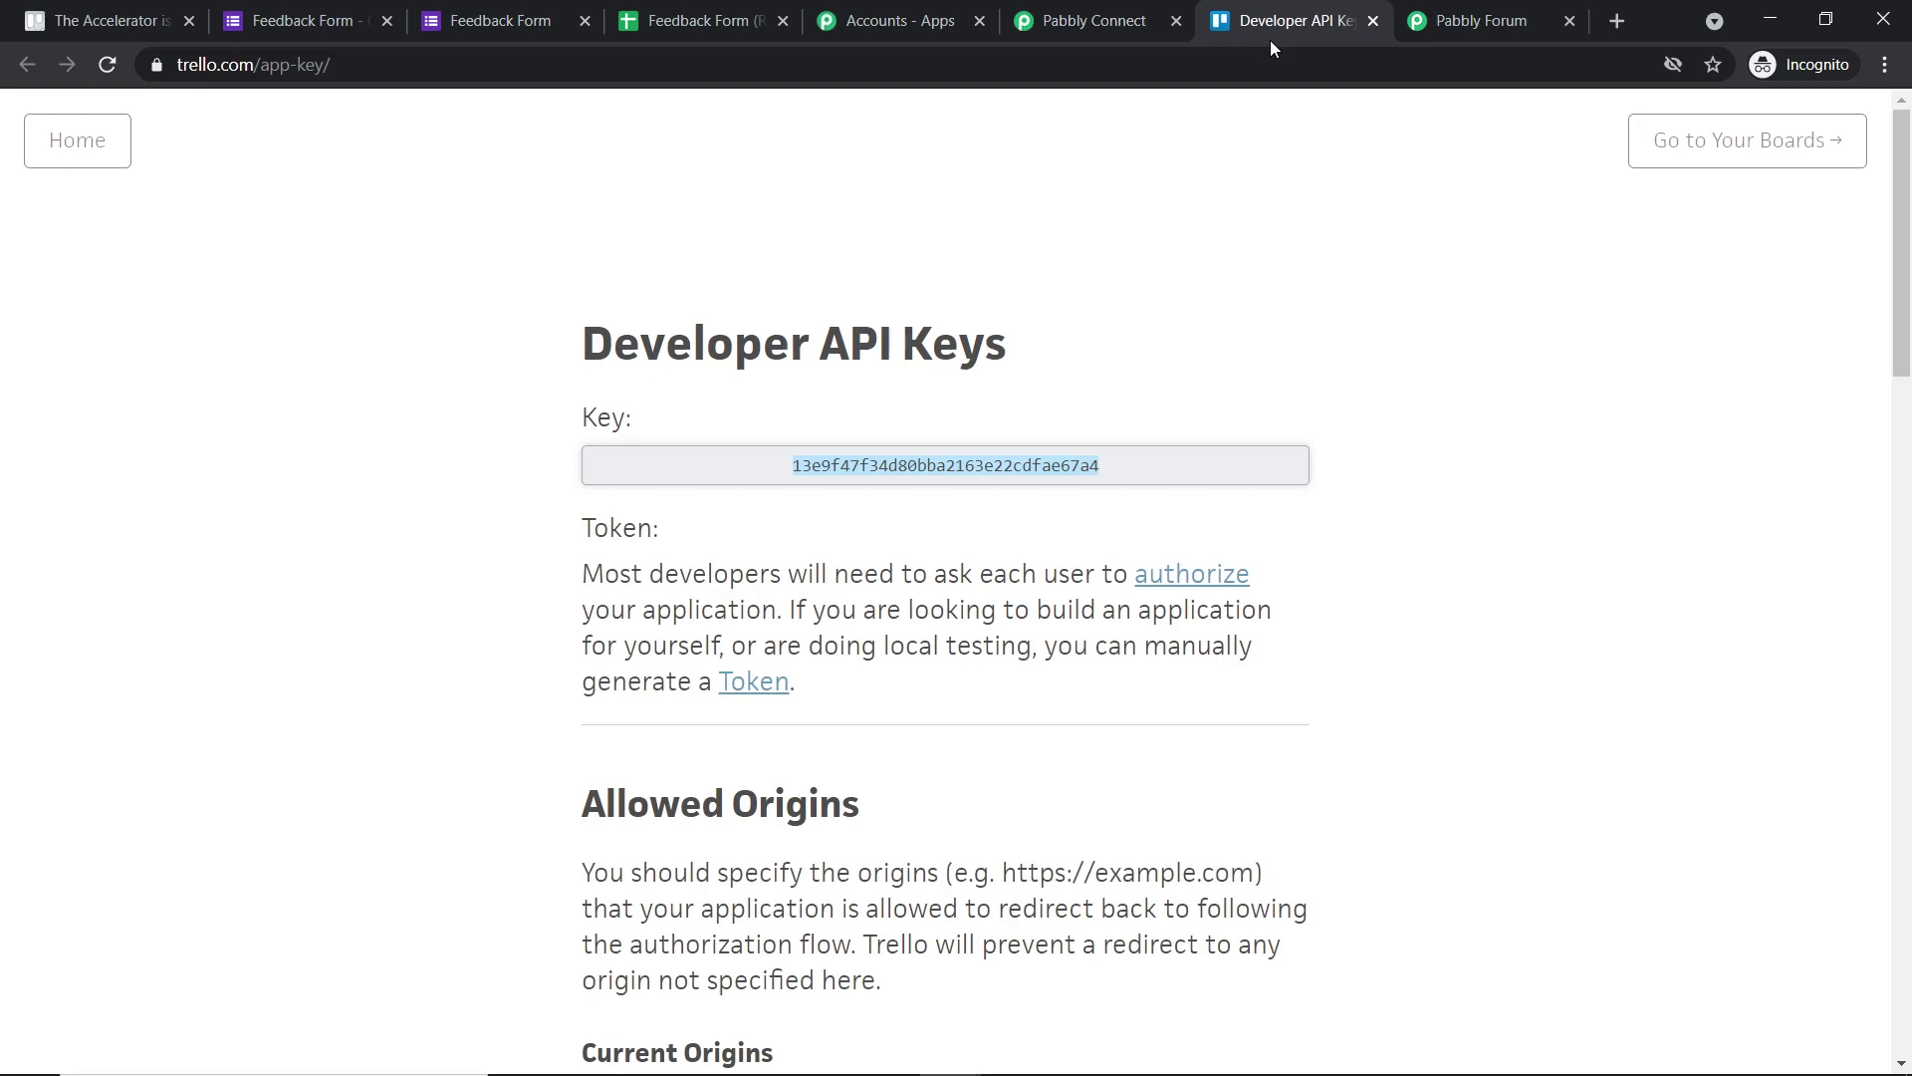
pyautogui.scroll(-2, 1231, 435)
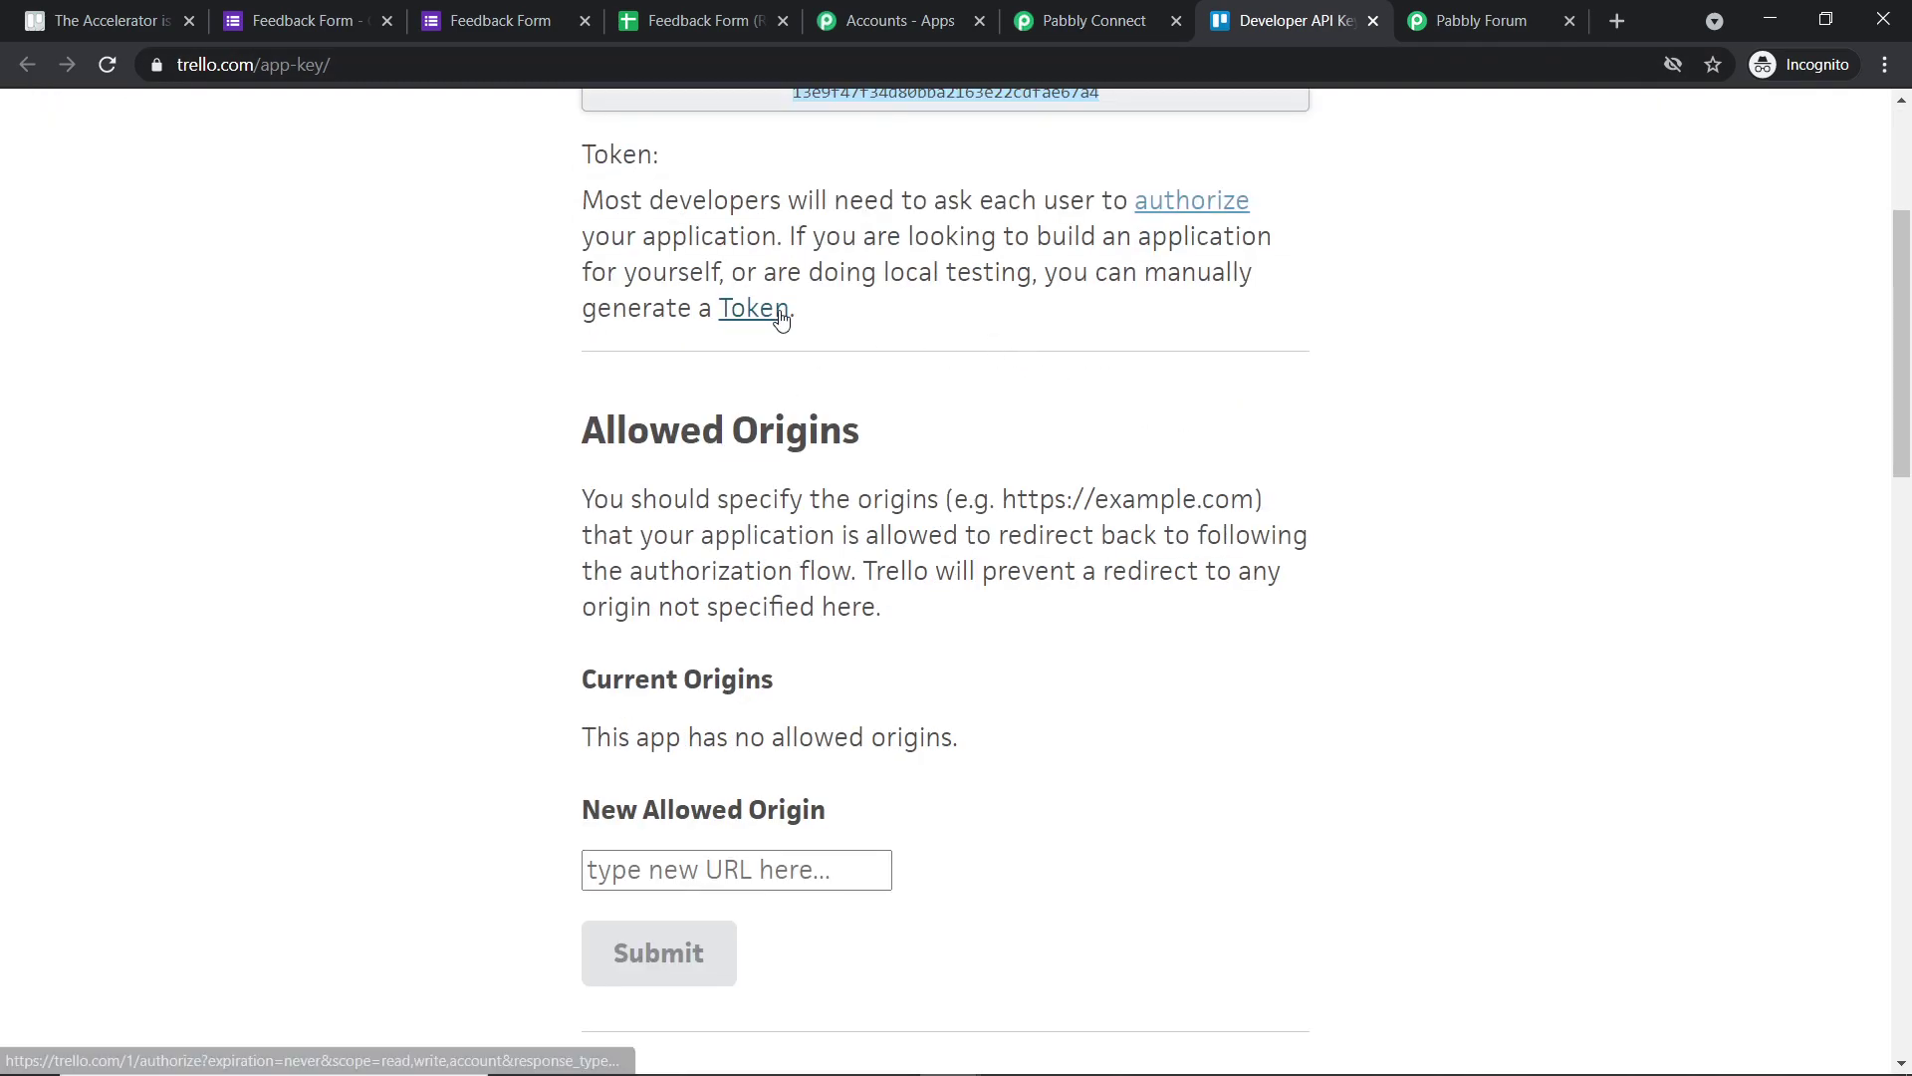
pyautogui.click(777, 312)
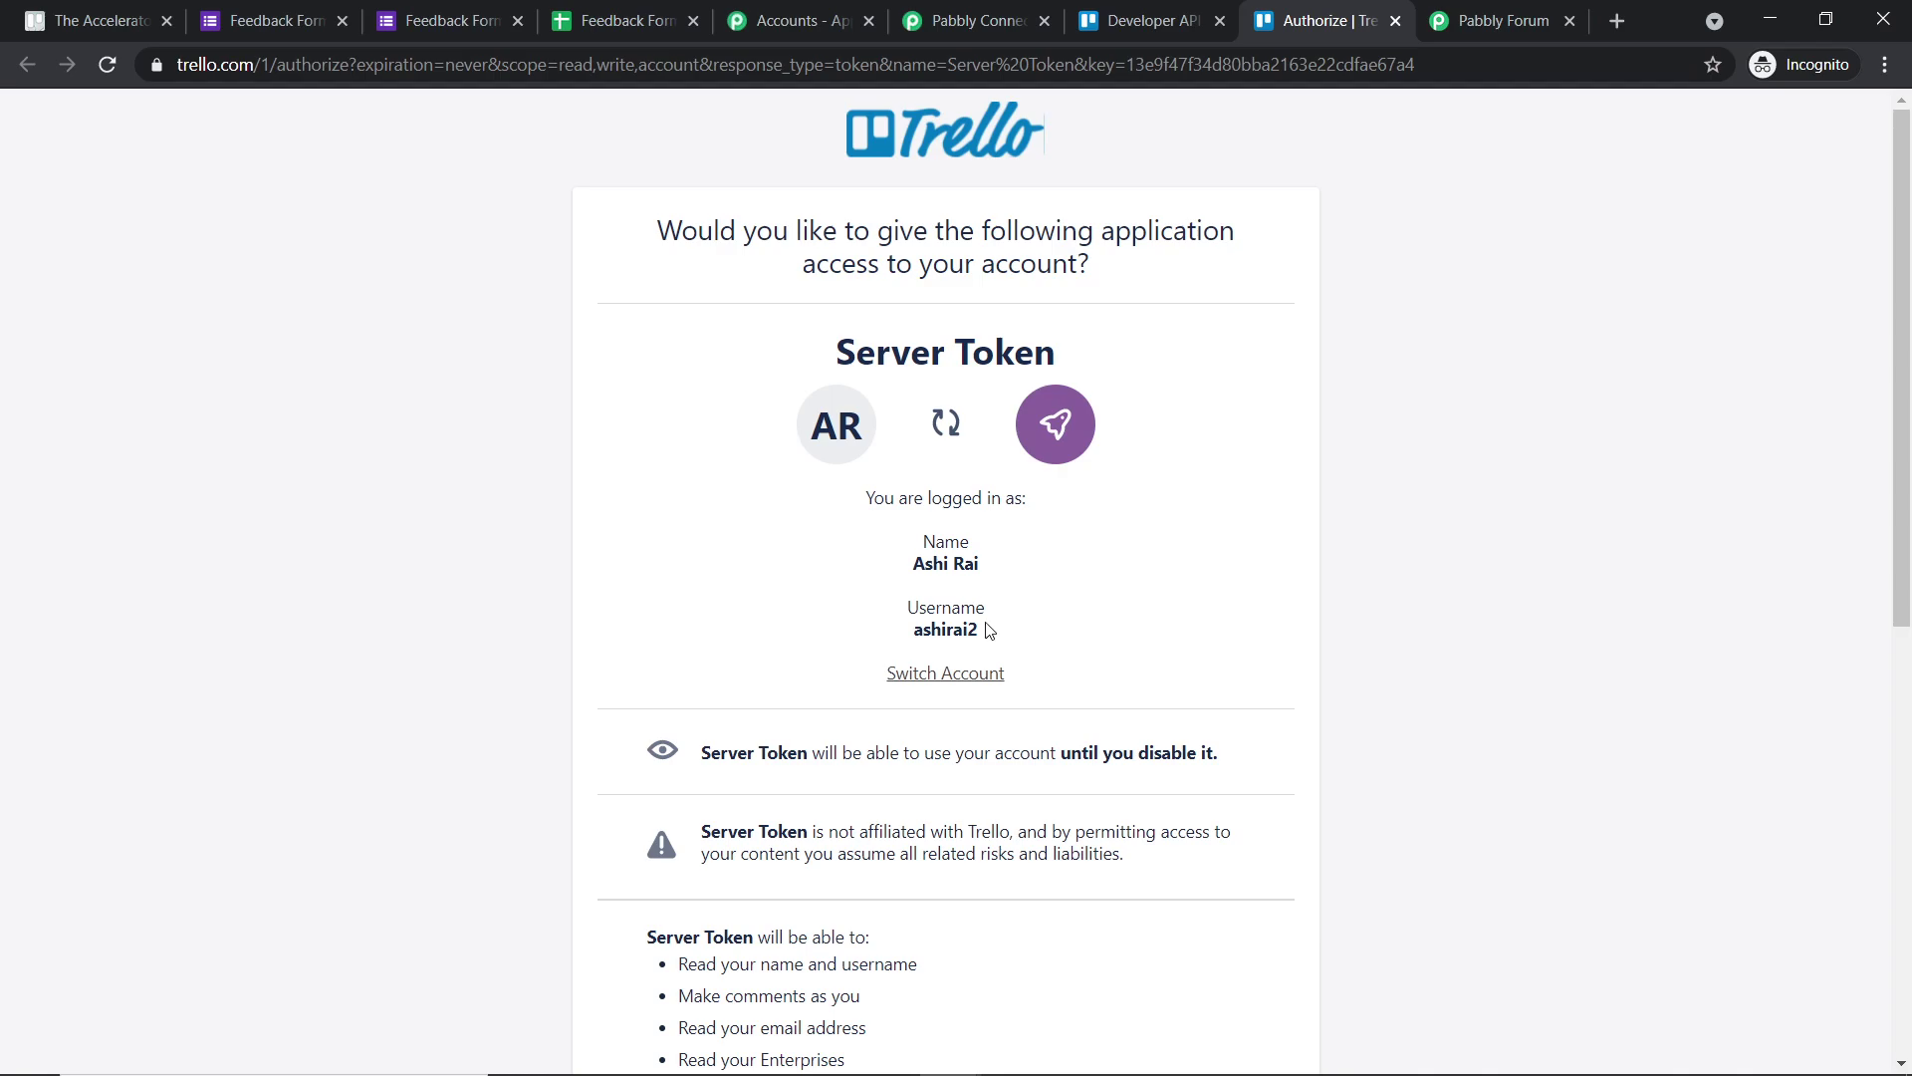
pyautogui.moveTo(989, 630); pyautogui.dragTo(914, 629)
pyautogui.rightClick(921, 636)
pyautogui.click(947, 651)
pyautogui.click(915, 14)
pyautogui.click(877, 428)
pyautogui.rightClick(877, 428)
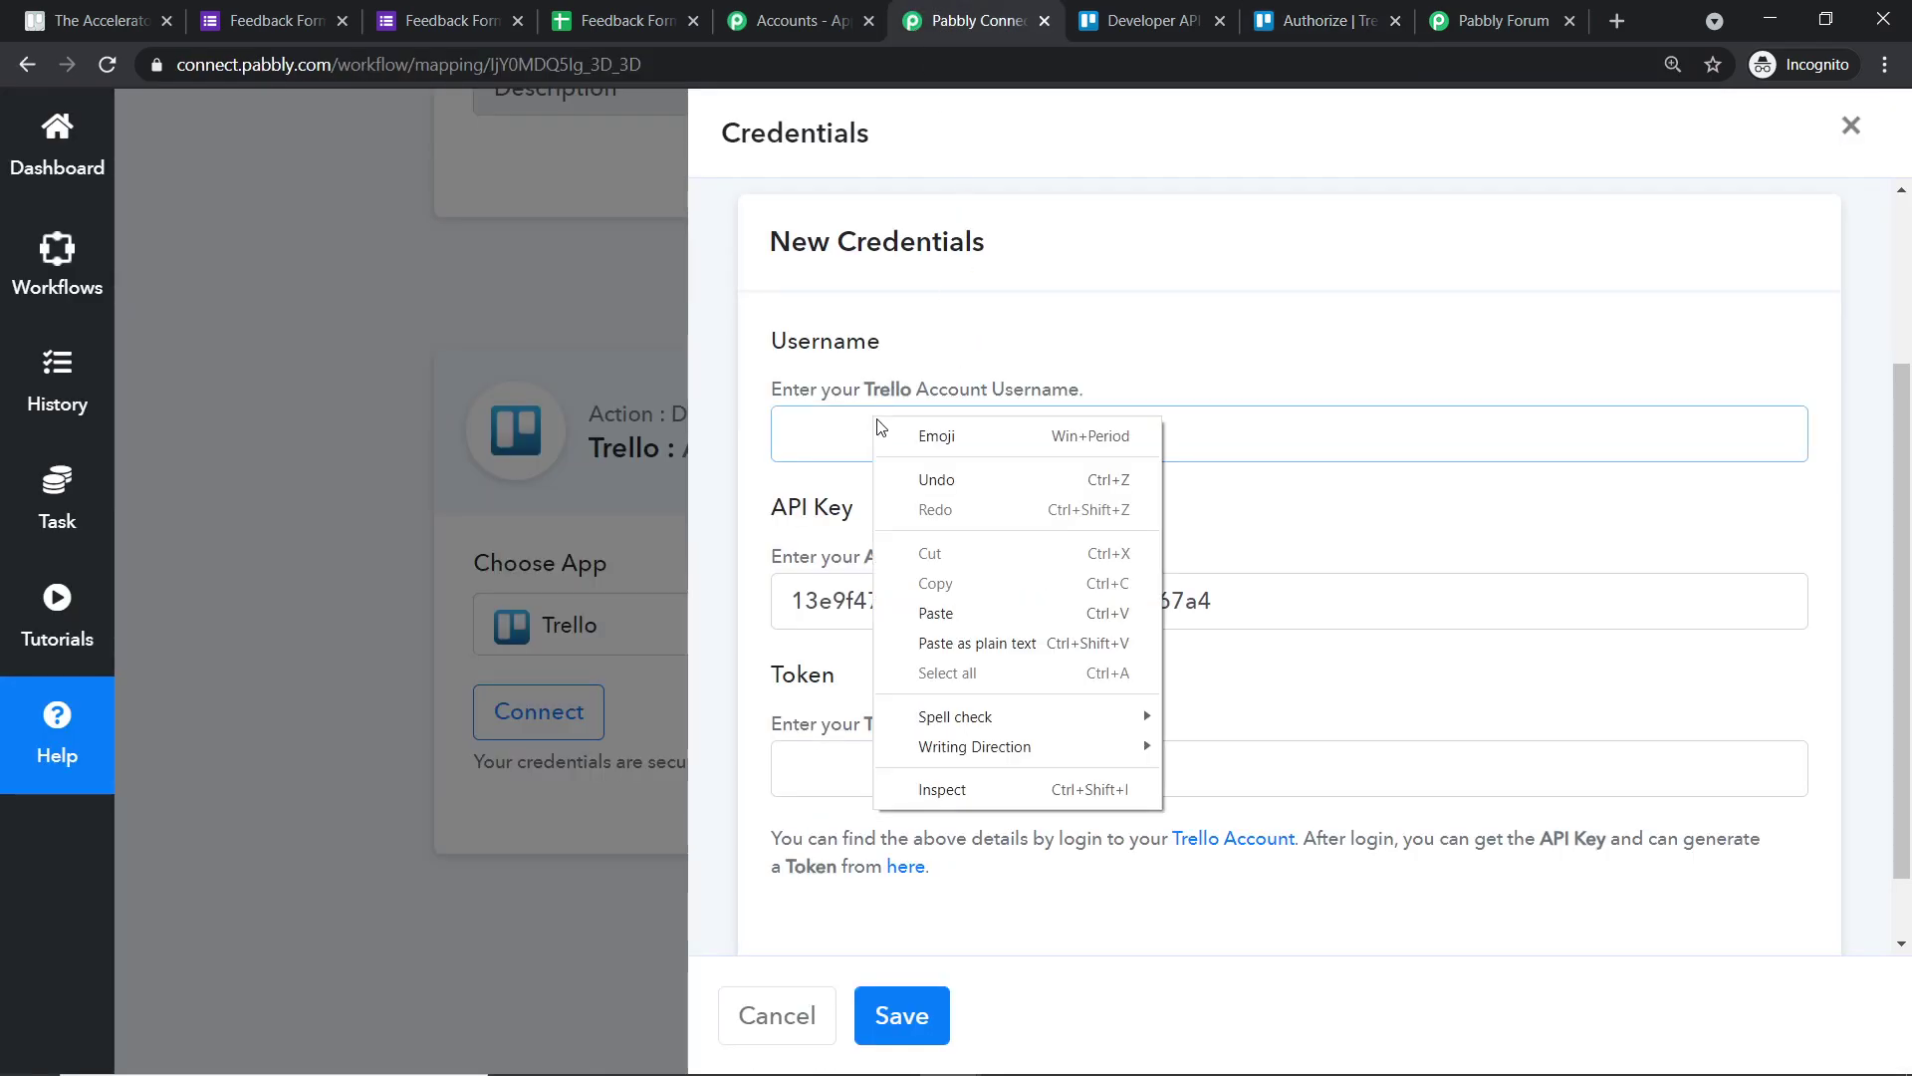
pyautogui.click(944, 610)
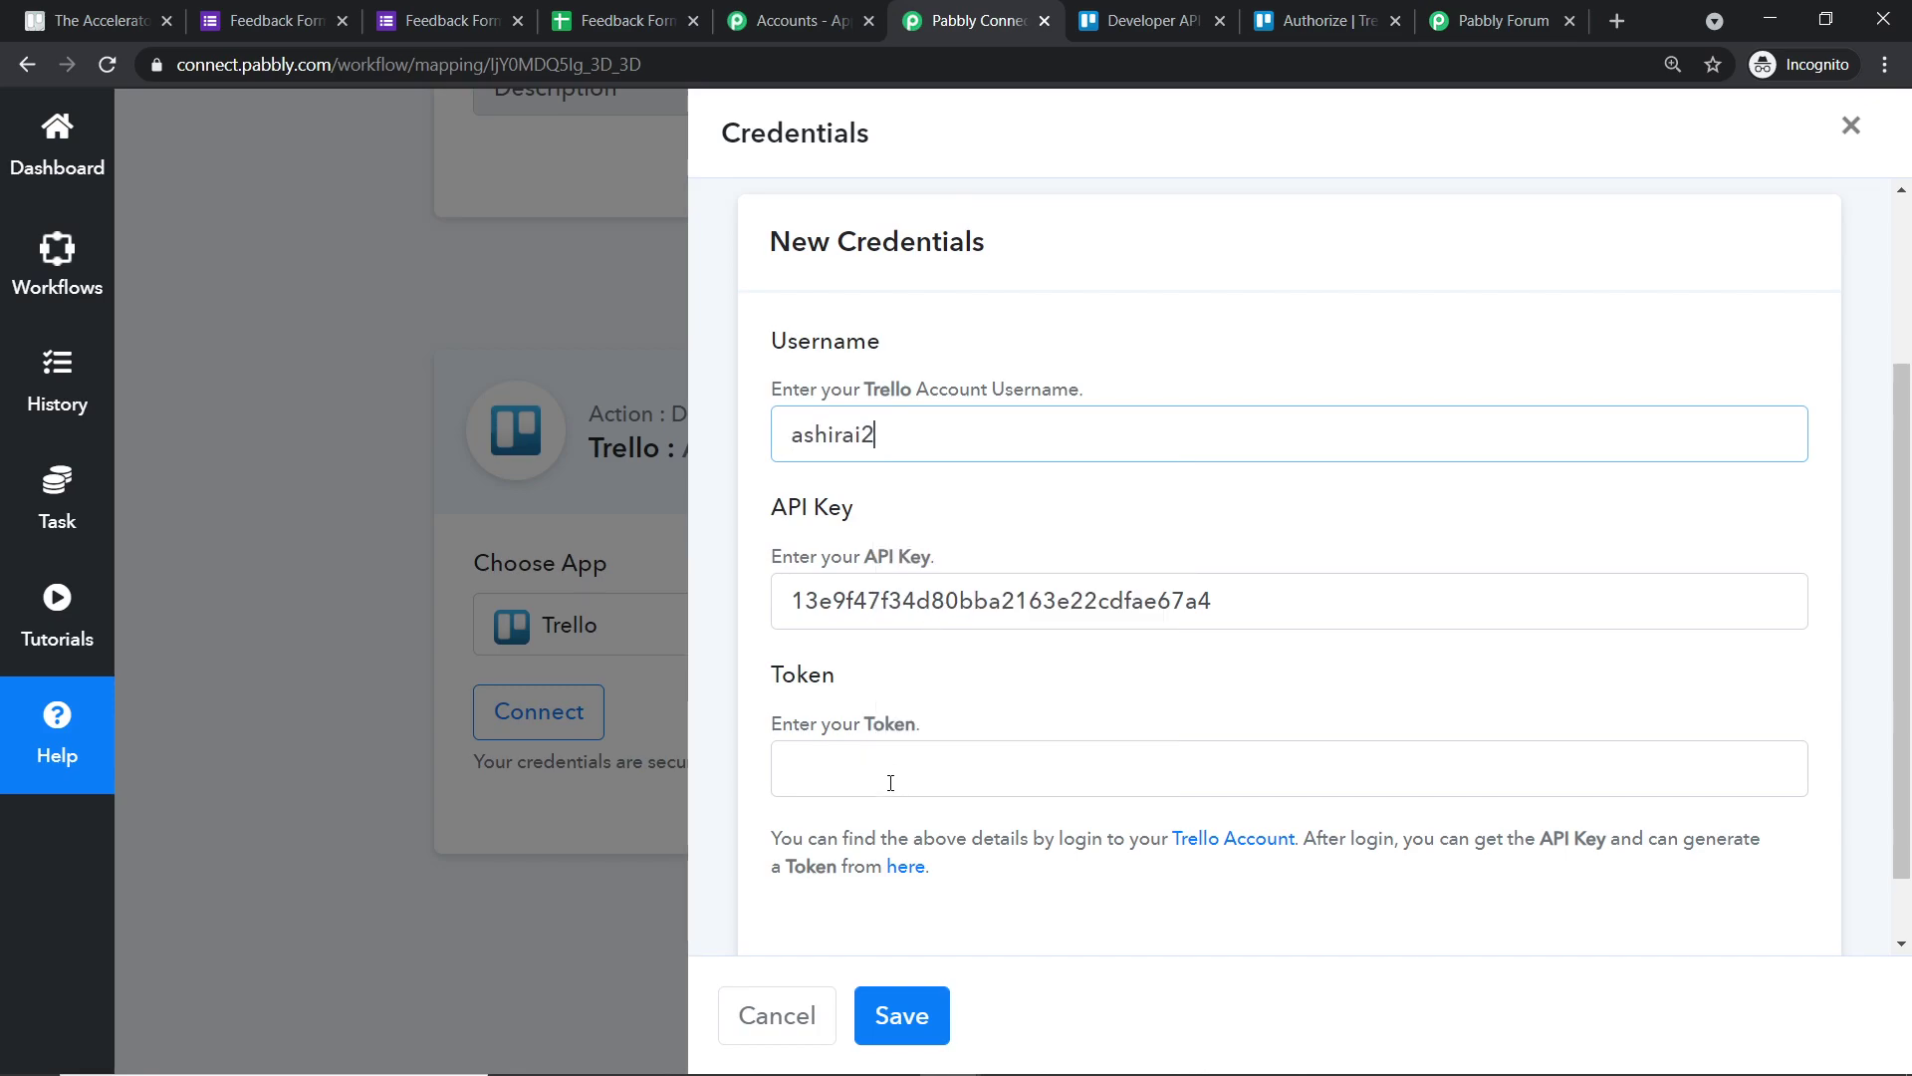
# - Allow Trello access and paste the generated token into the Token field
pyautogui.click(1364, 12)
pyautogui.scroll(-8, 1309, 427)
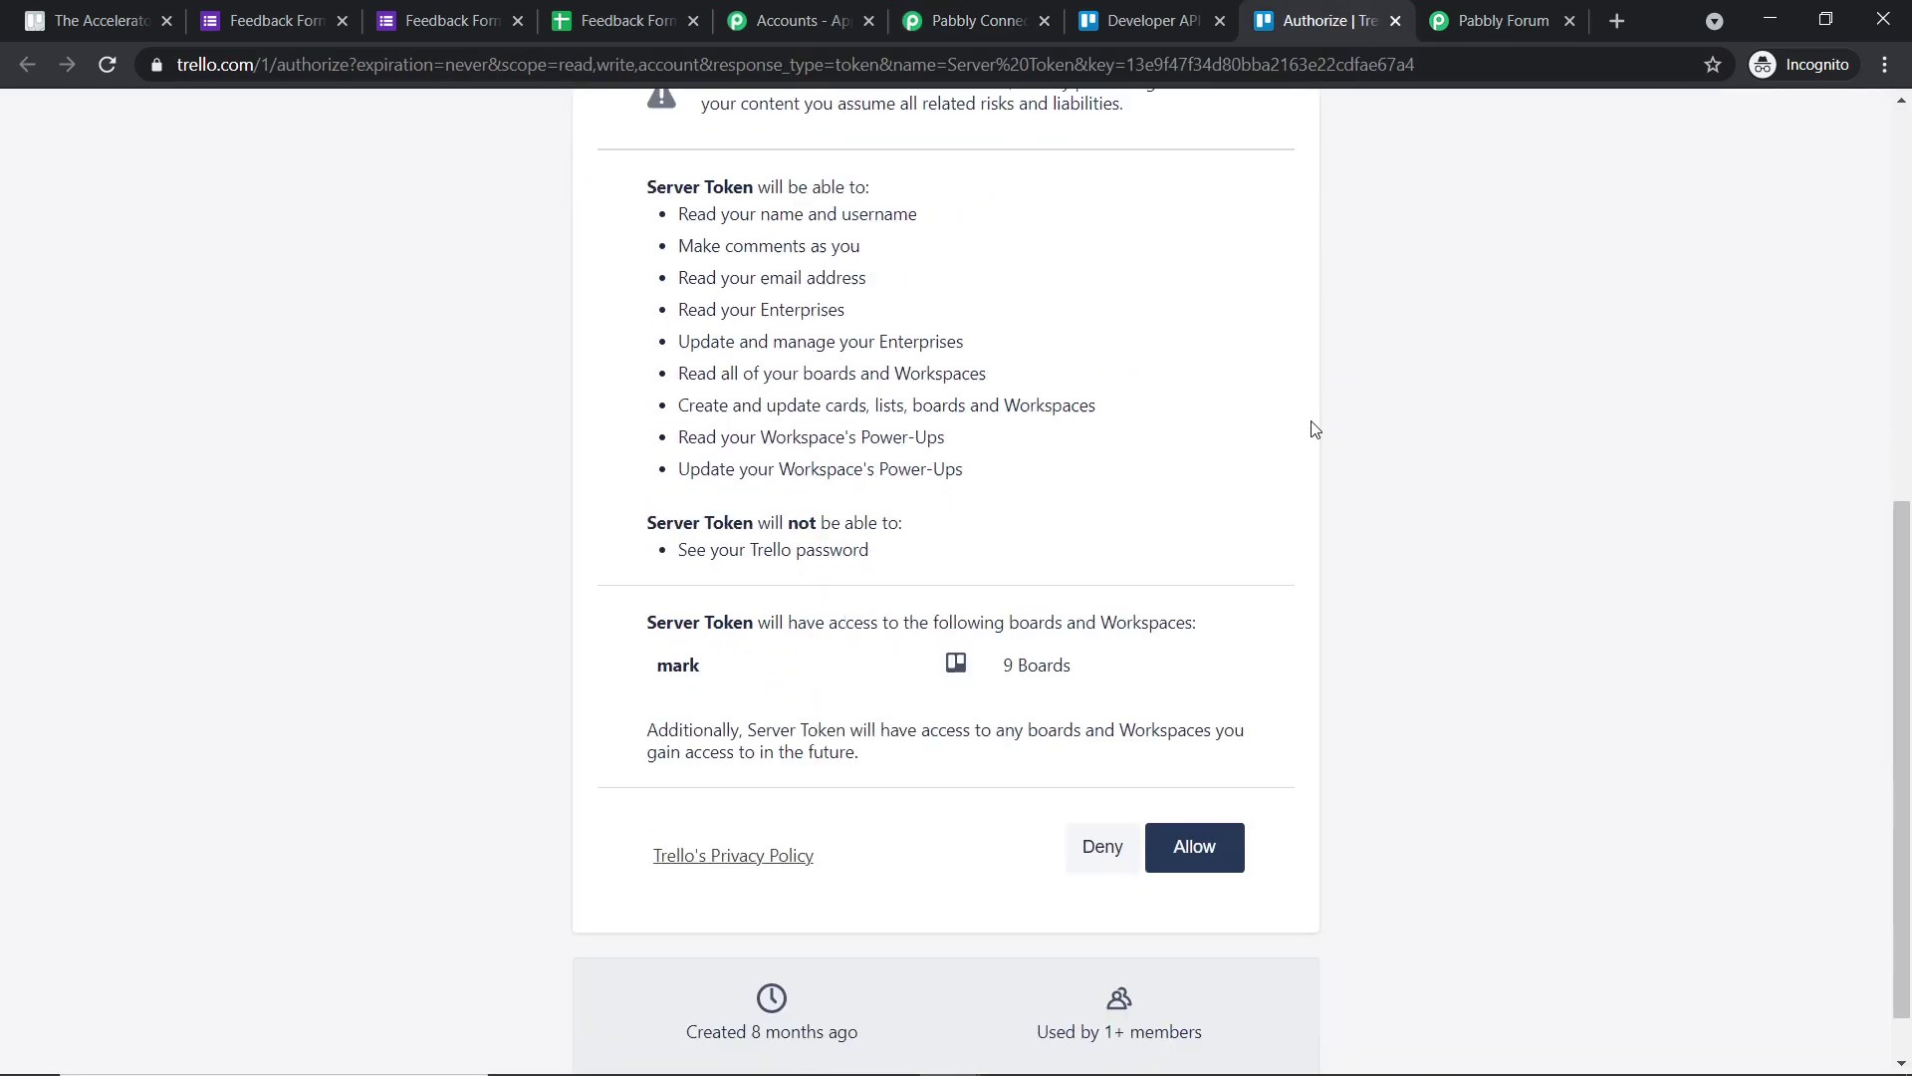
pyautogui.click(1222, 779)
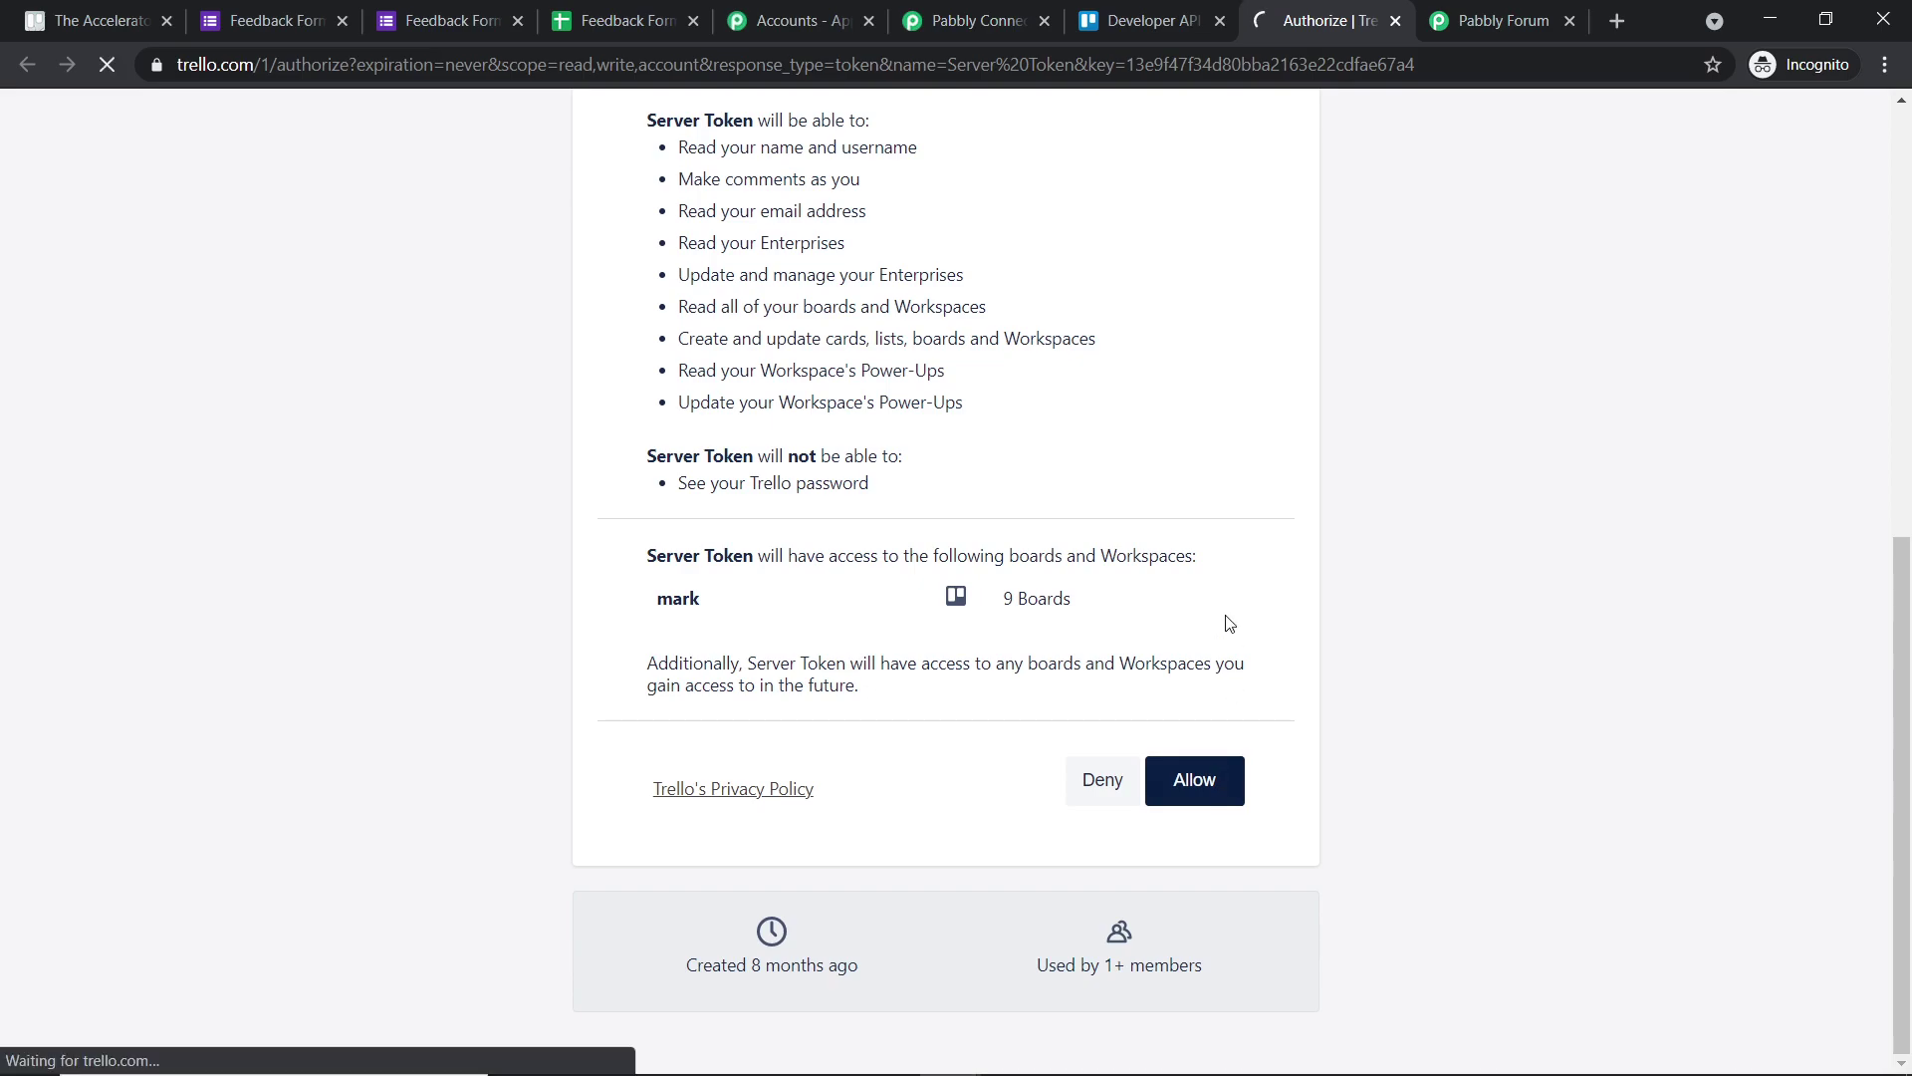
pyautogui.doubleClick(1029, 208)
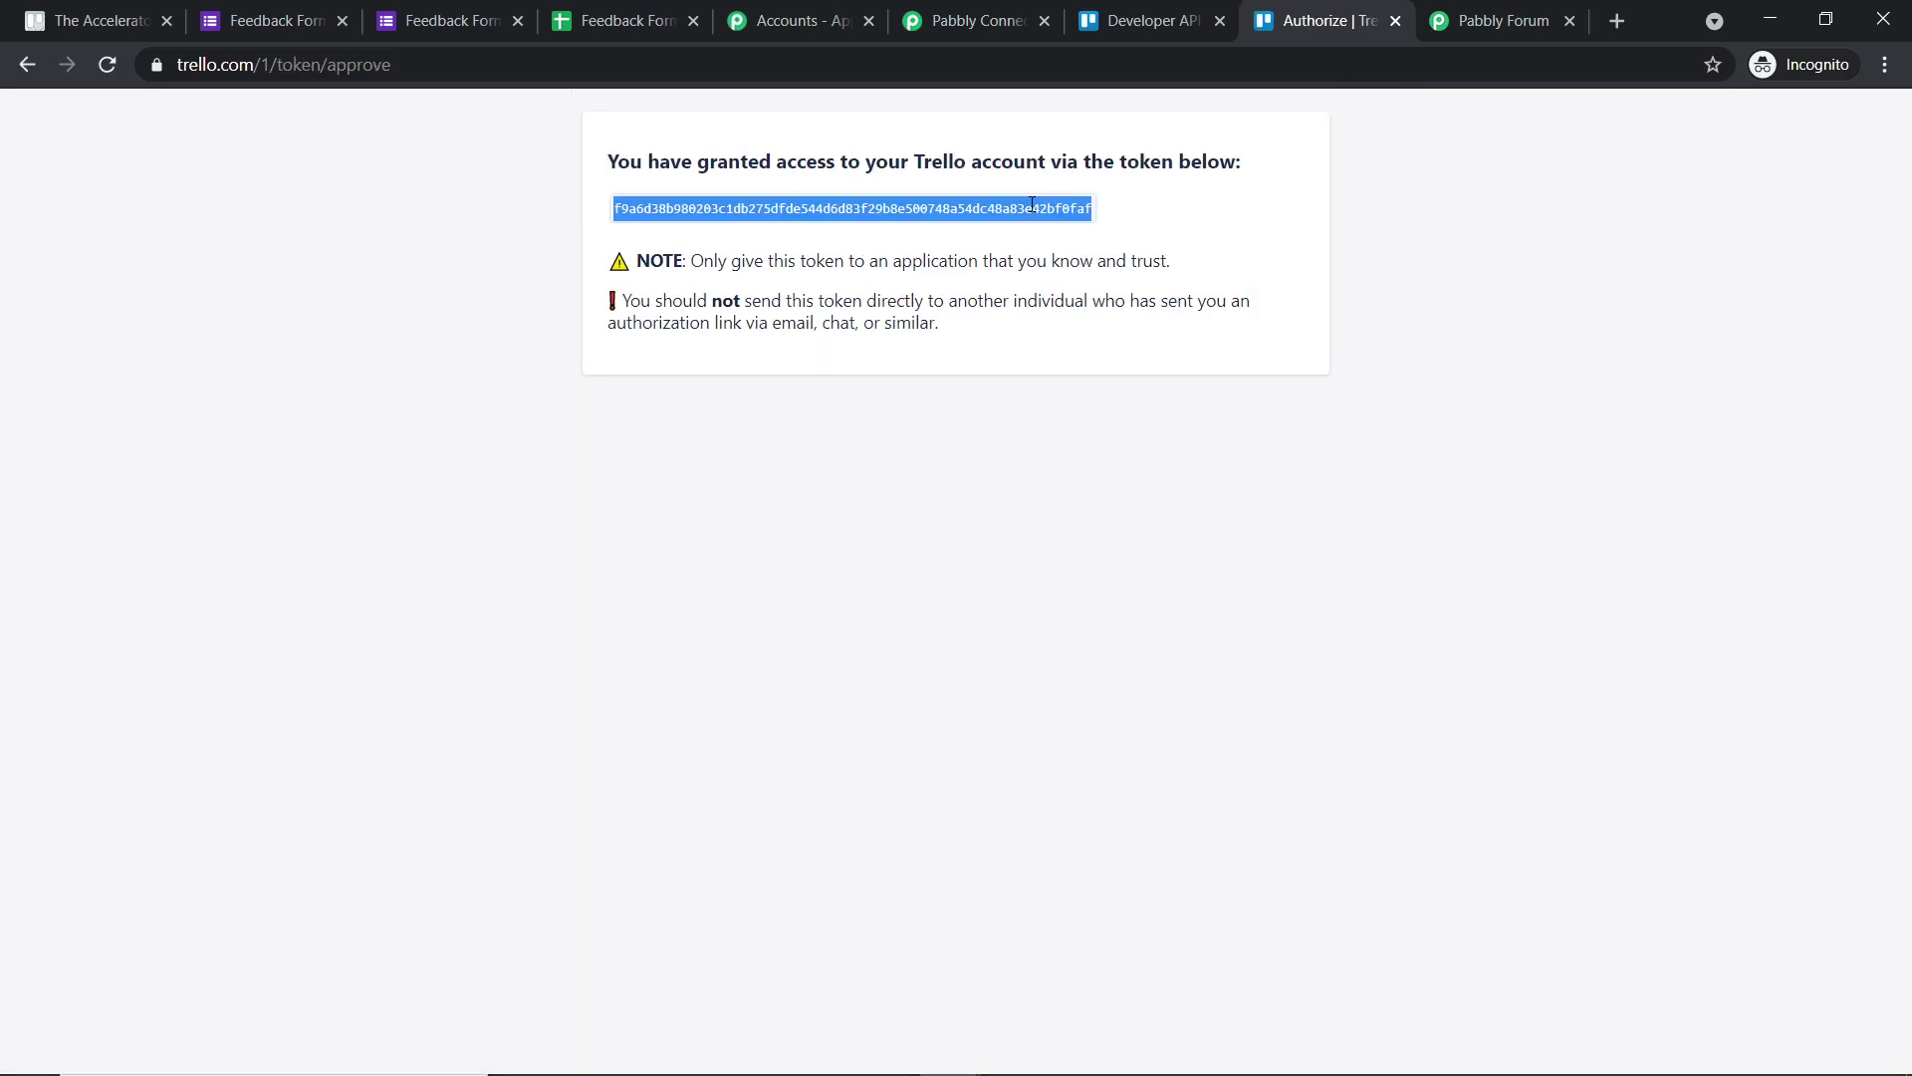
pyautogui.rightClick(1032, 210)
pyautogui.click(1078, 225)
pyautogui.click(961, 20)
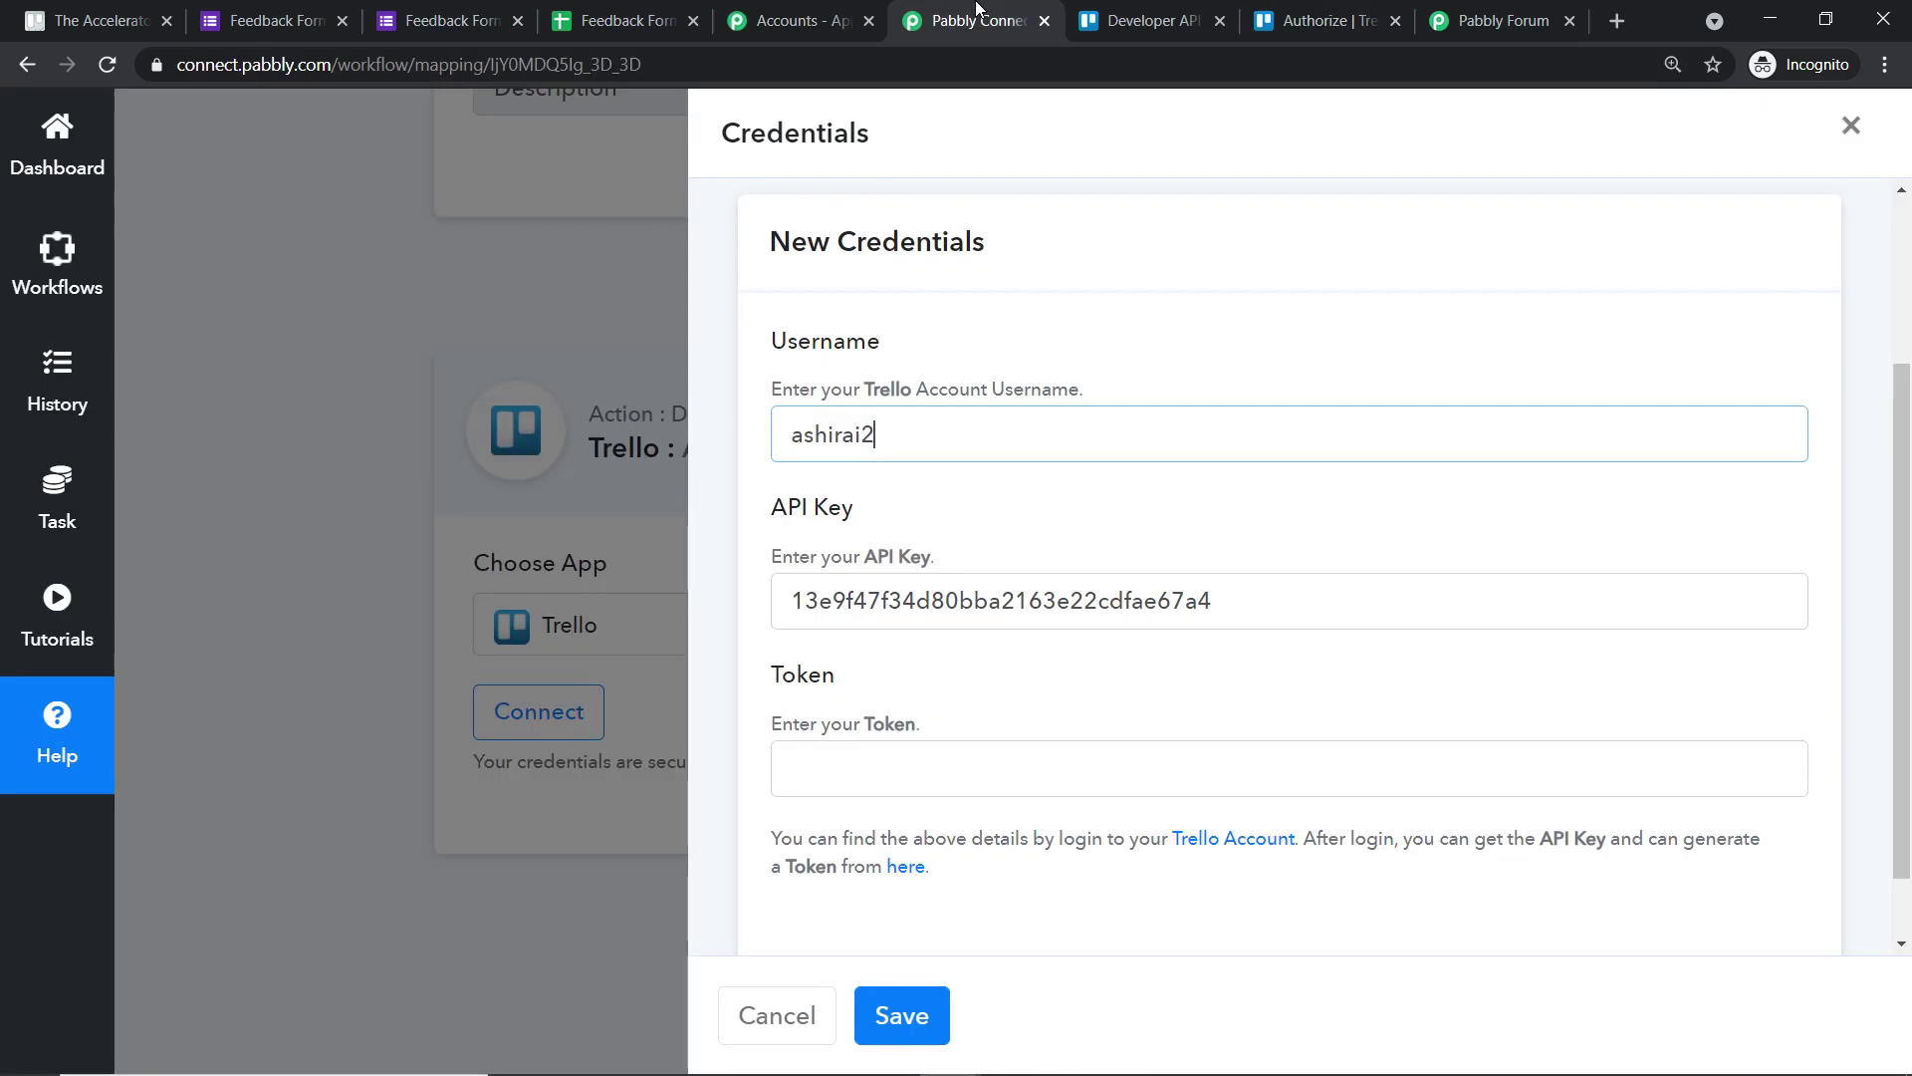
pyautogui.click(936, 767)
pyautogui.rightClick(973, 765)
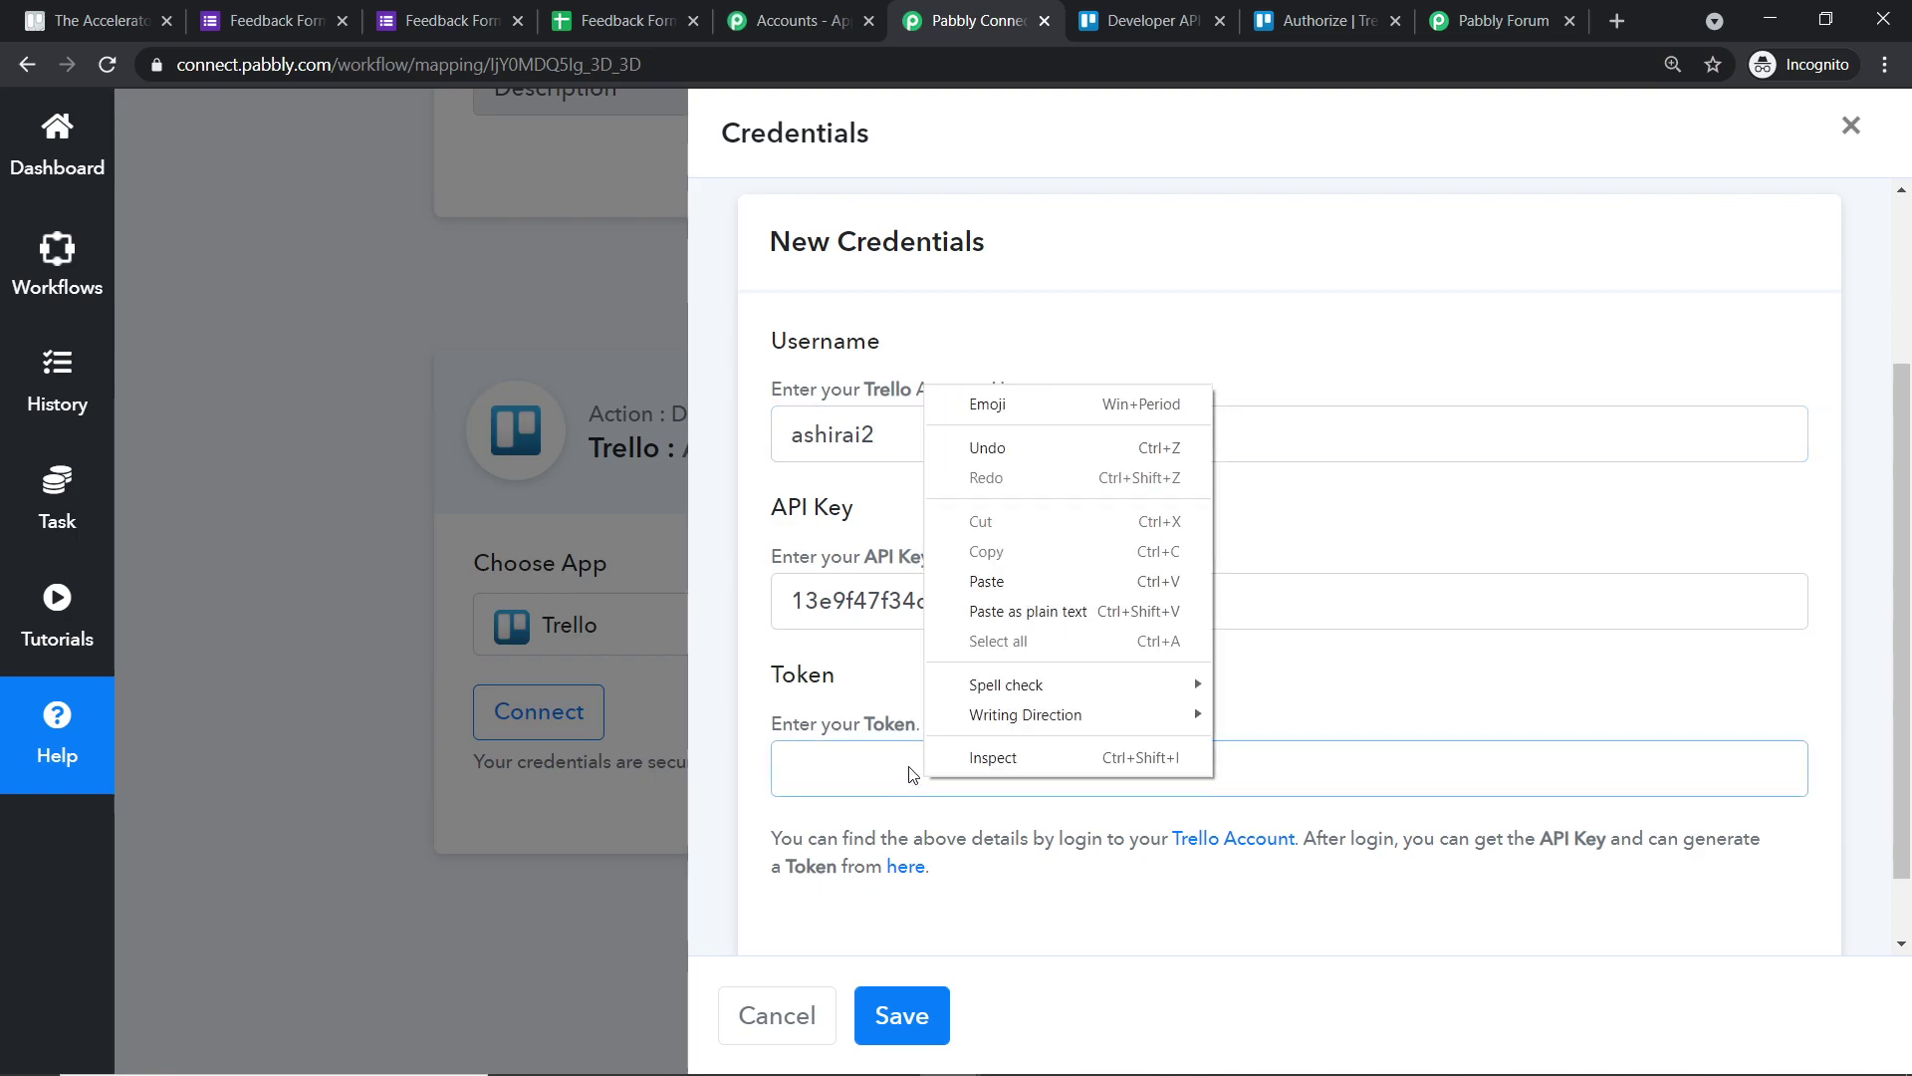
pyautogui.click(1001, 583)
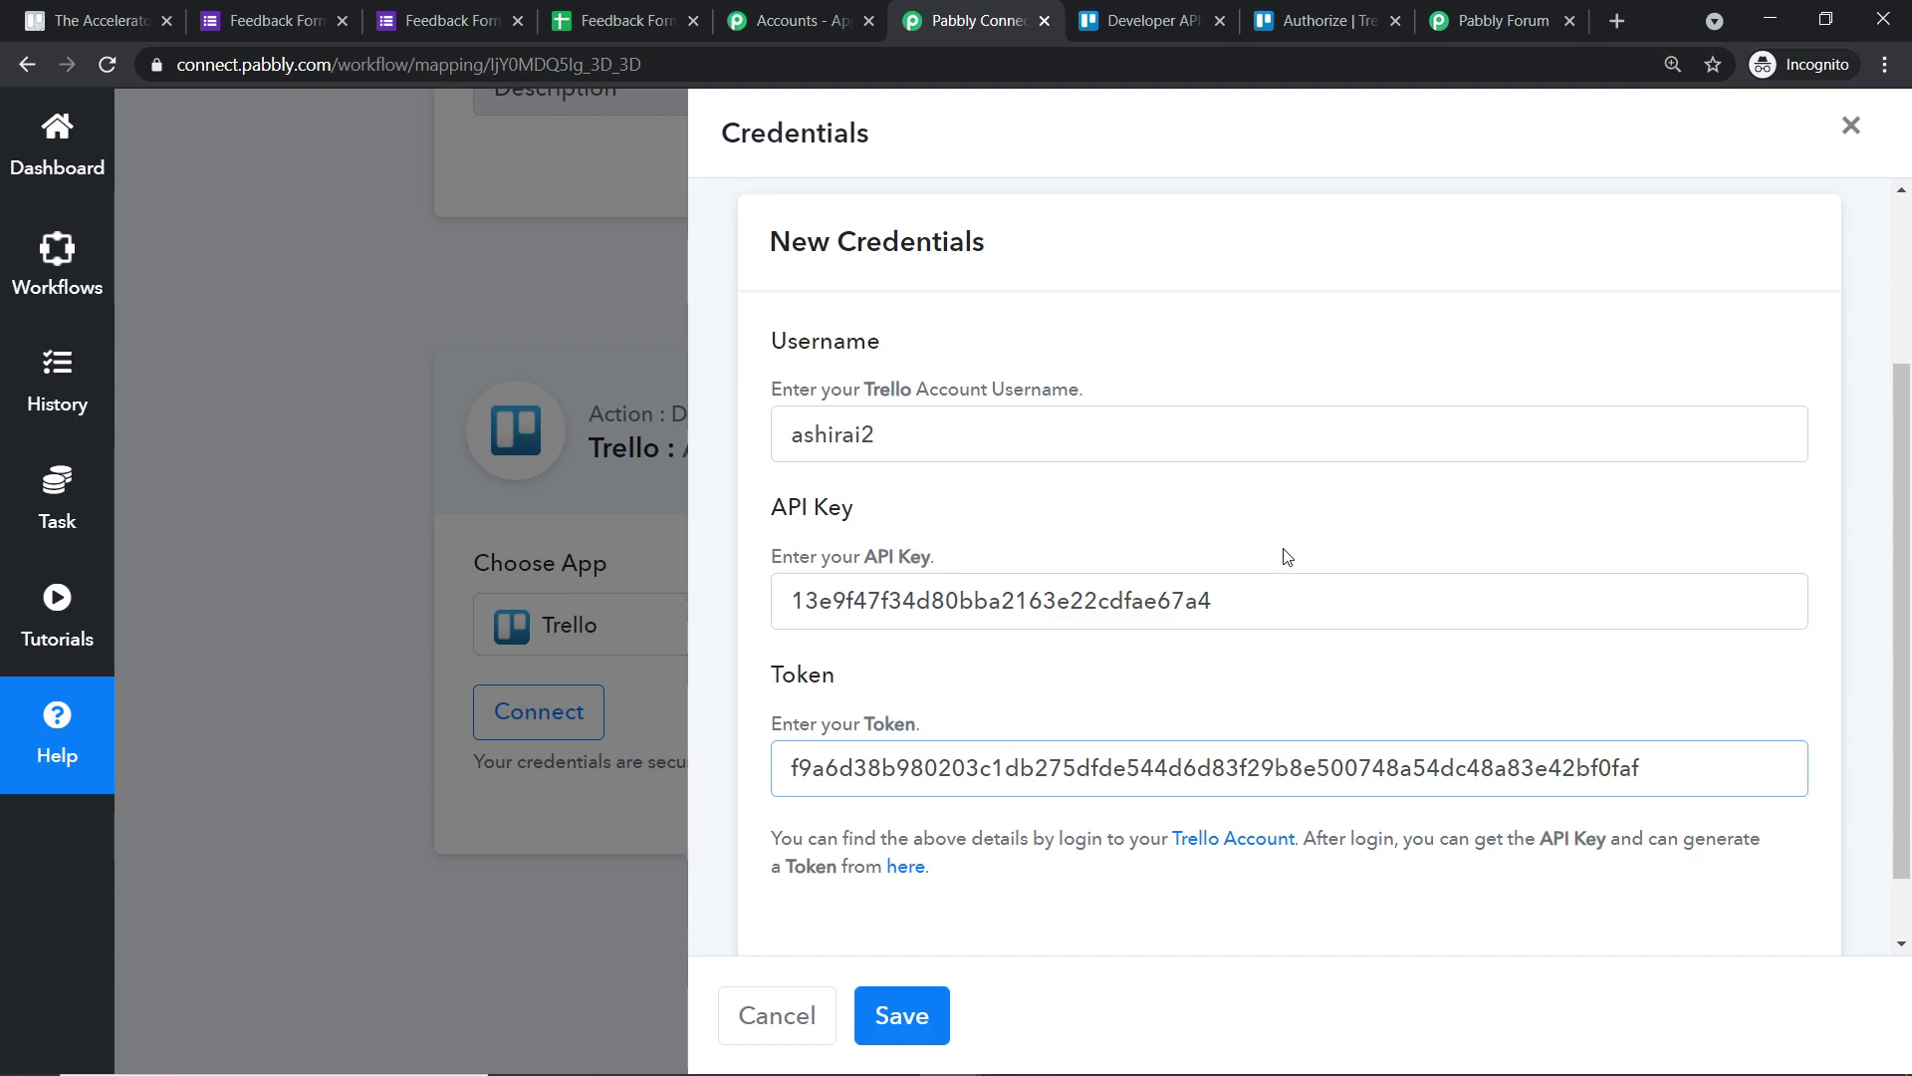
# - Save the Trello credentials and review the connected action showing Alpha Board and Red List 1
pyautogui.click(898, 1014)
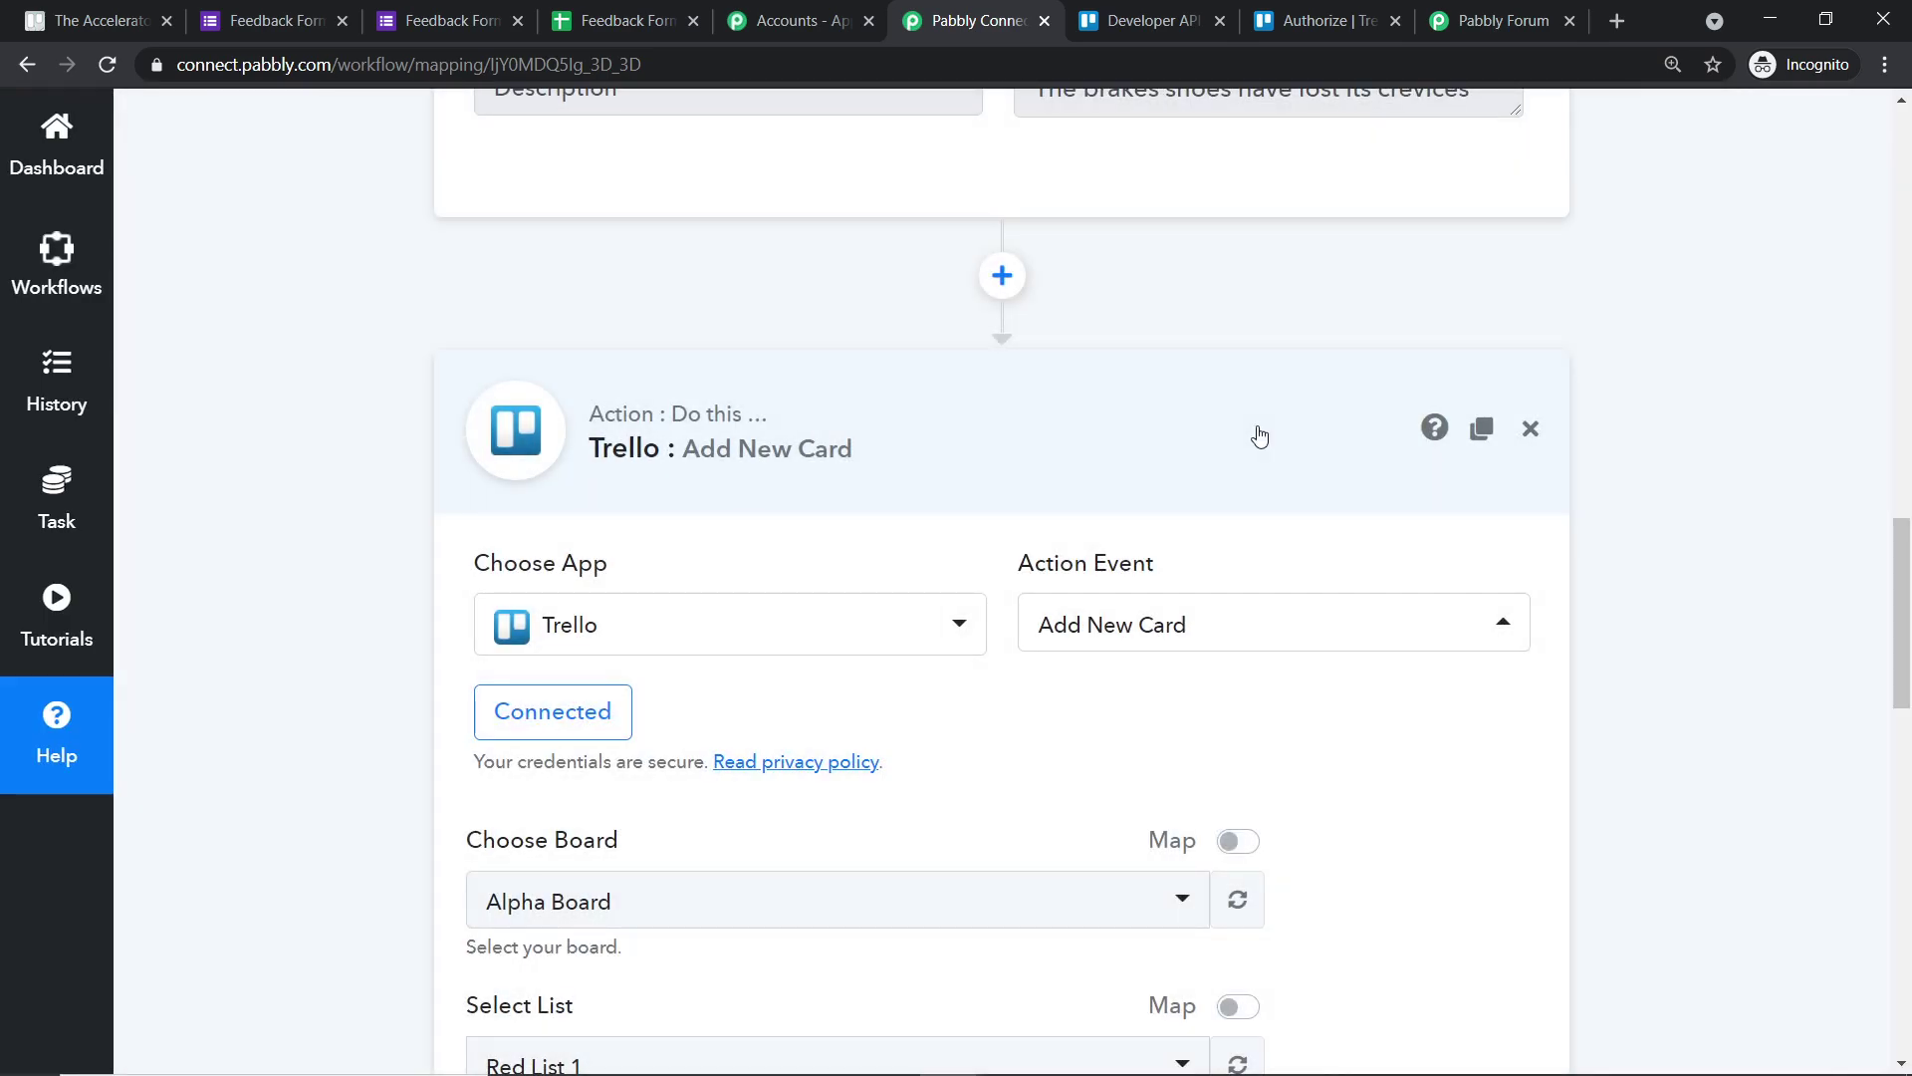
pyautogui.scroll(-4, 1242, 510)
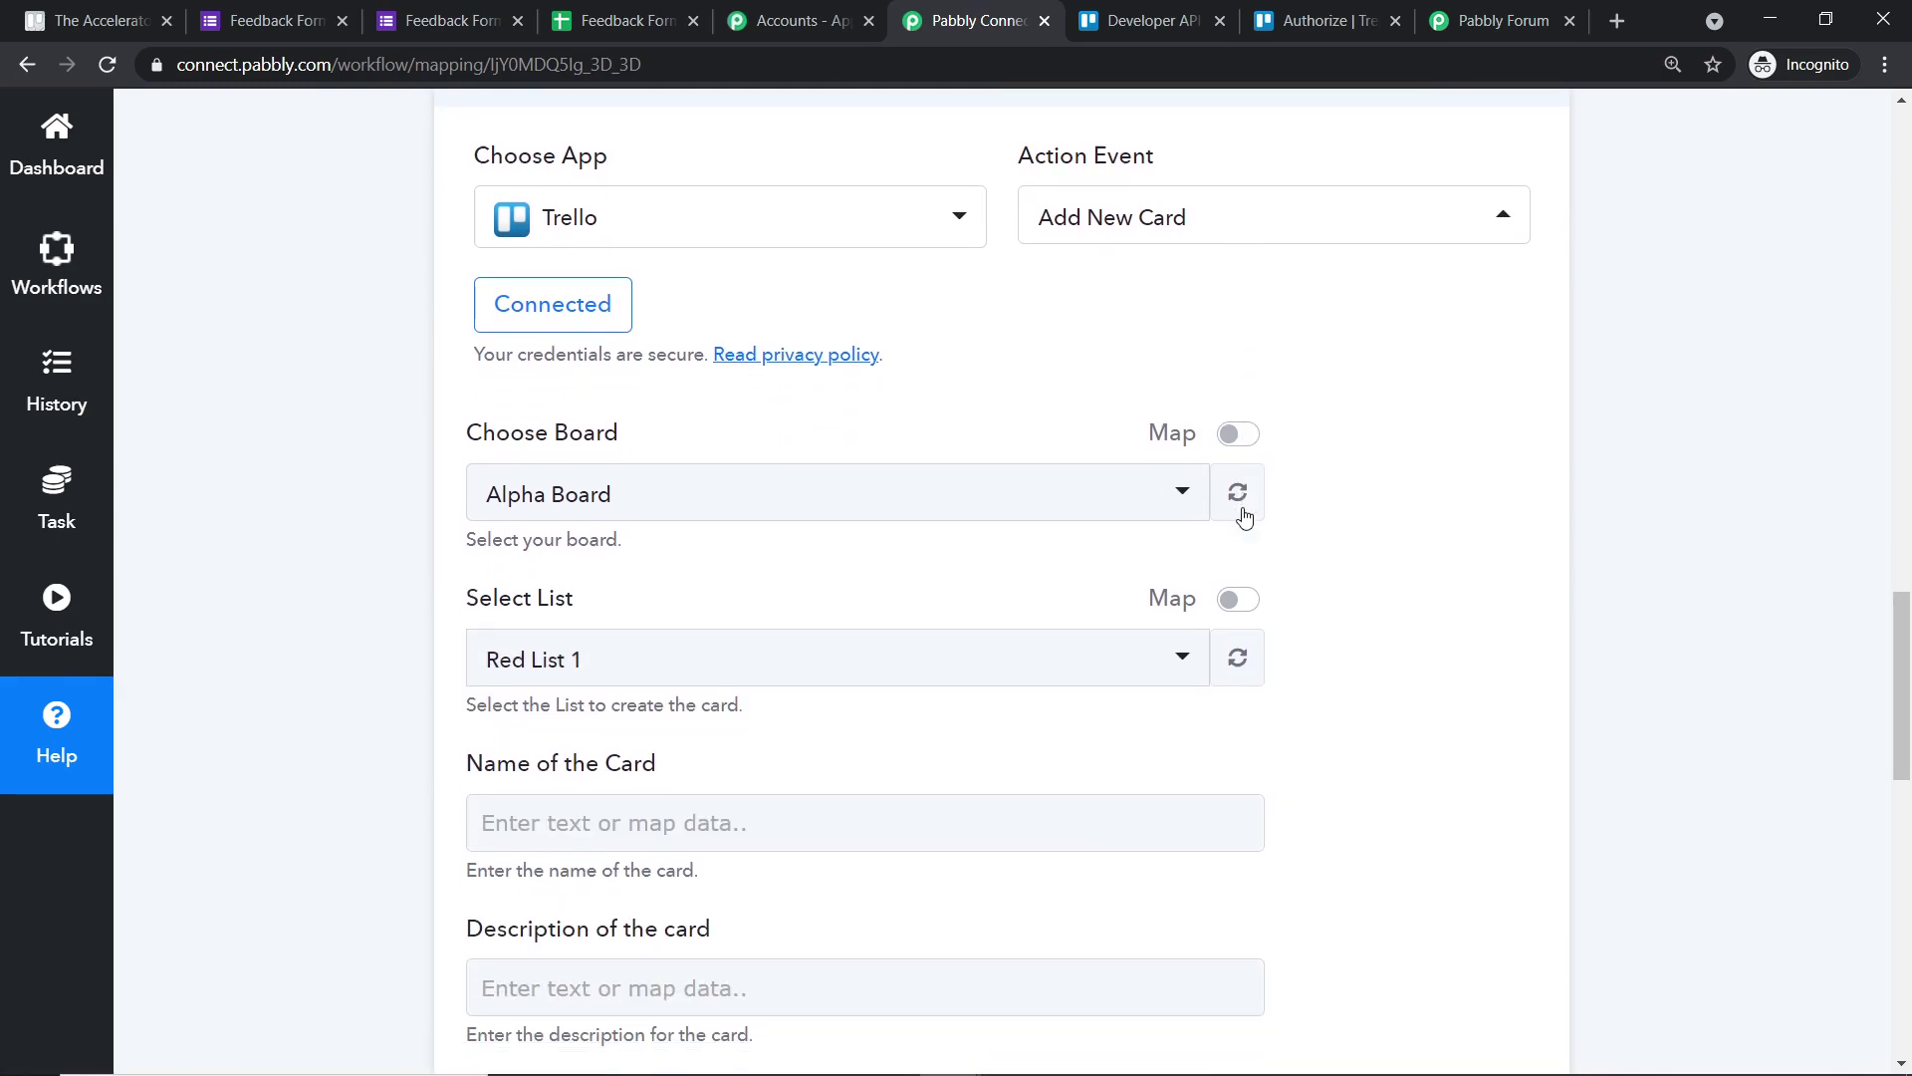
pyautogui.scroll(-8, 1245, 518)
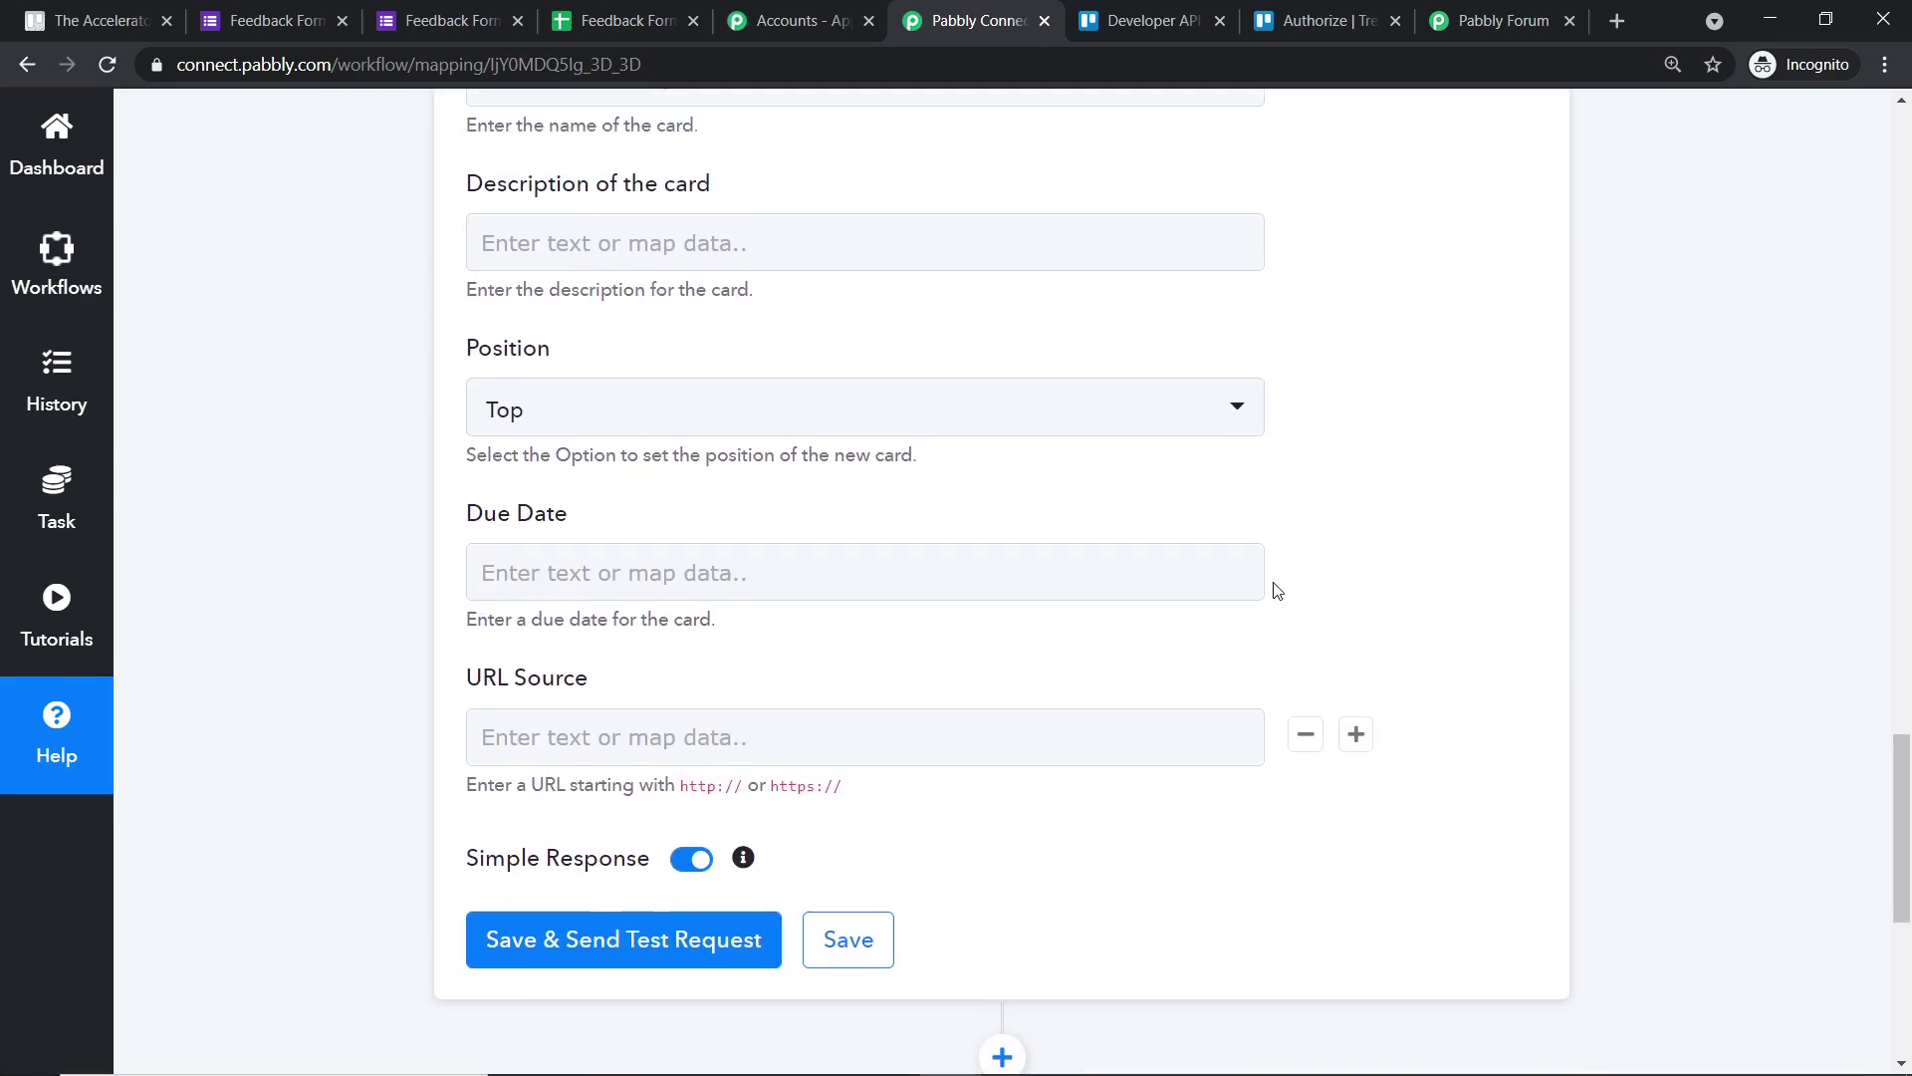
pyautogui.scroll(5, 1278, 590)
pyautogui.scroll(-2, 1281, 587)
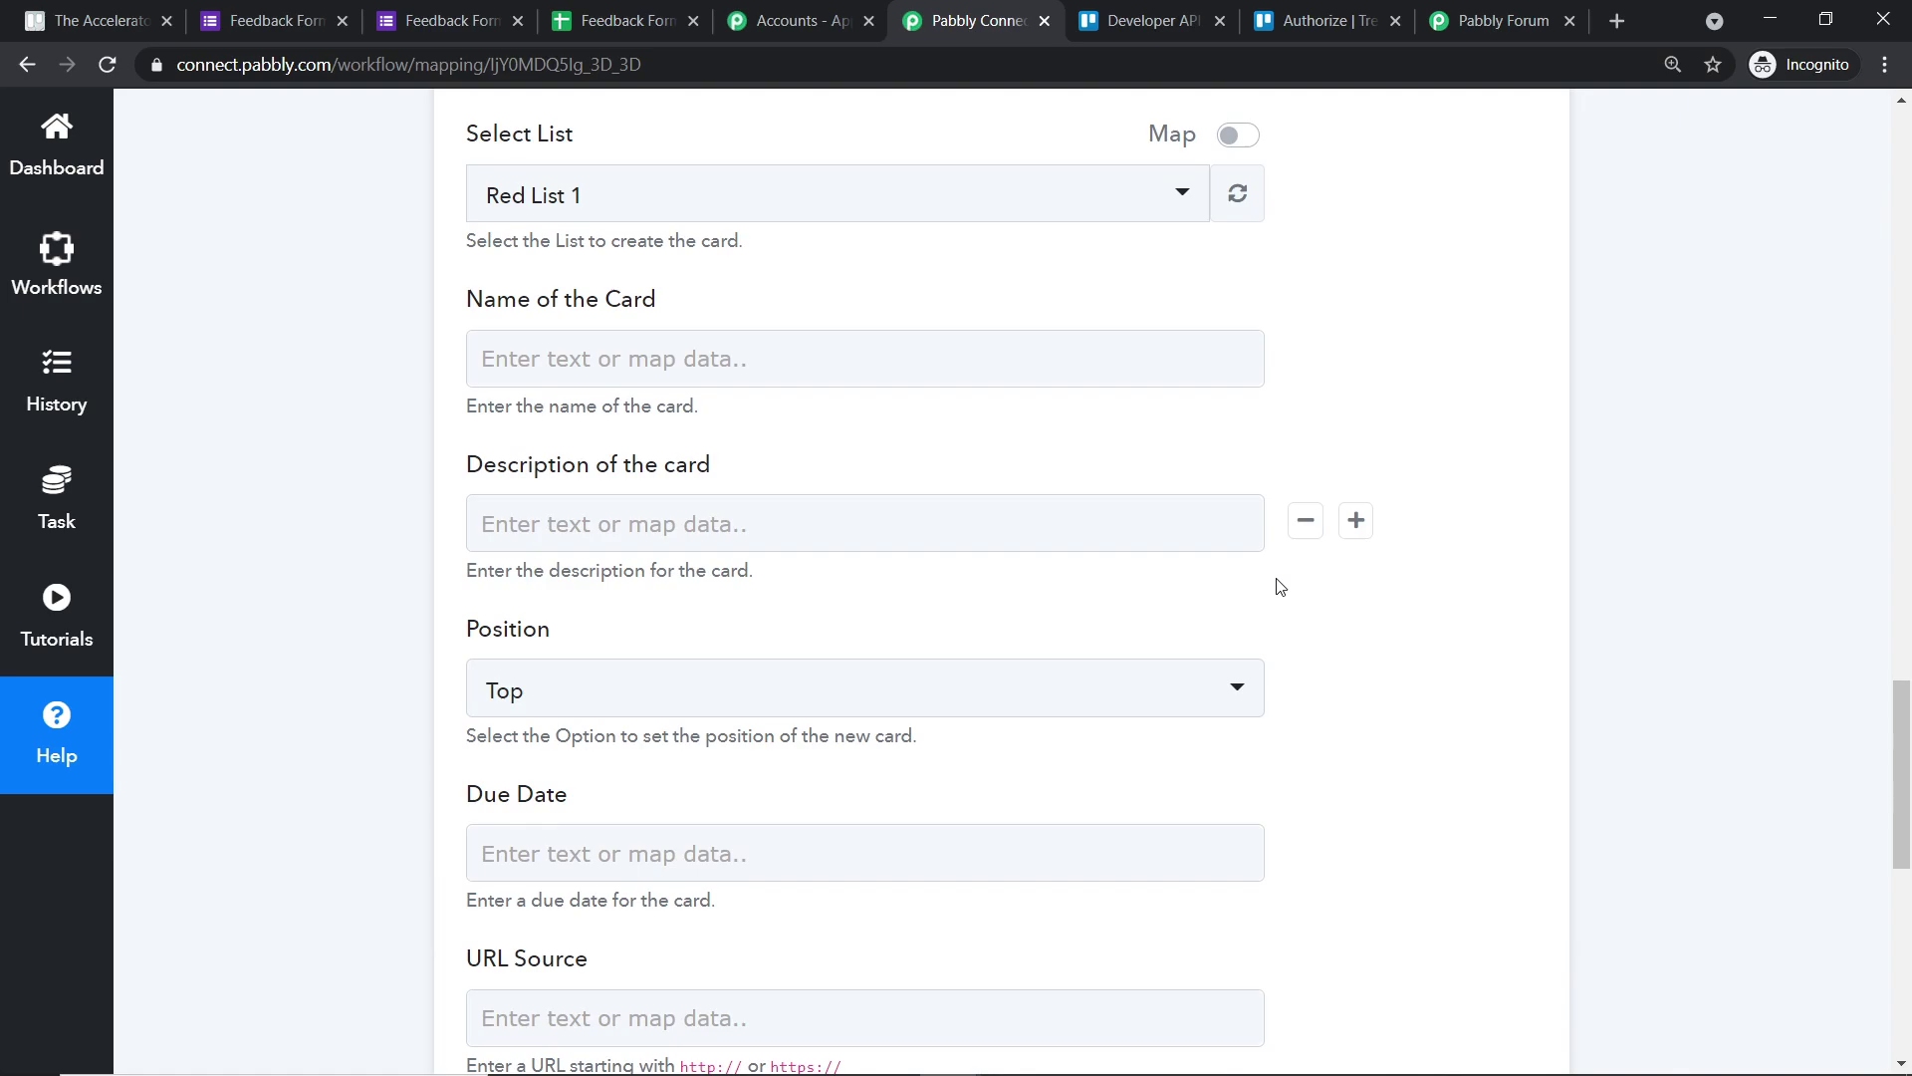
pyautogui.scroll(5, 1252, 587)
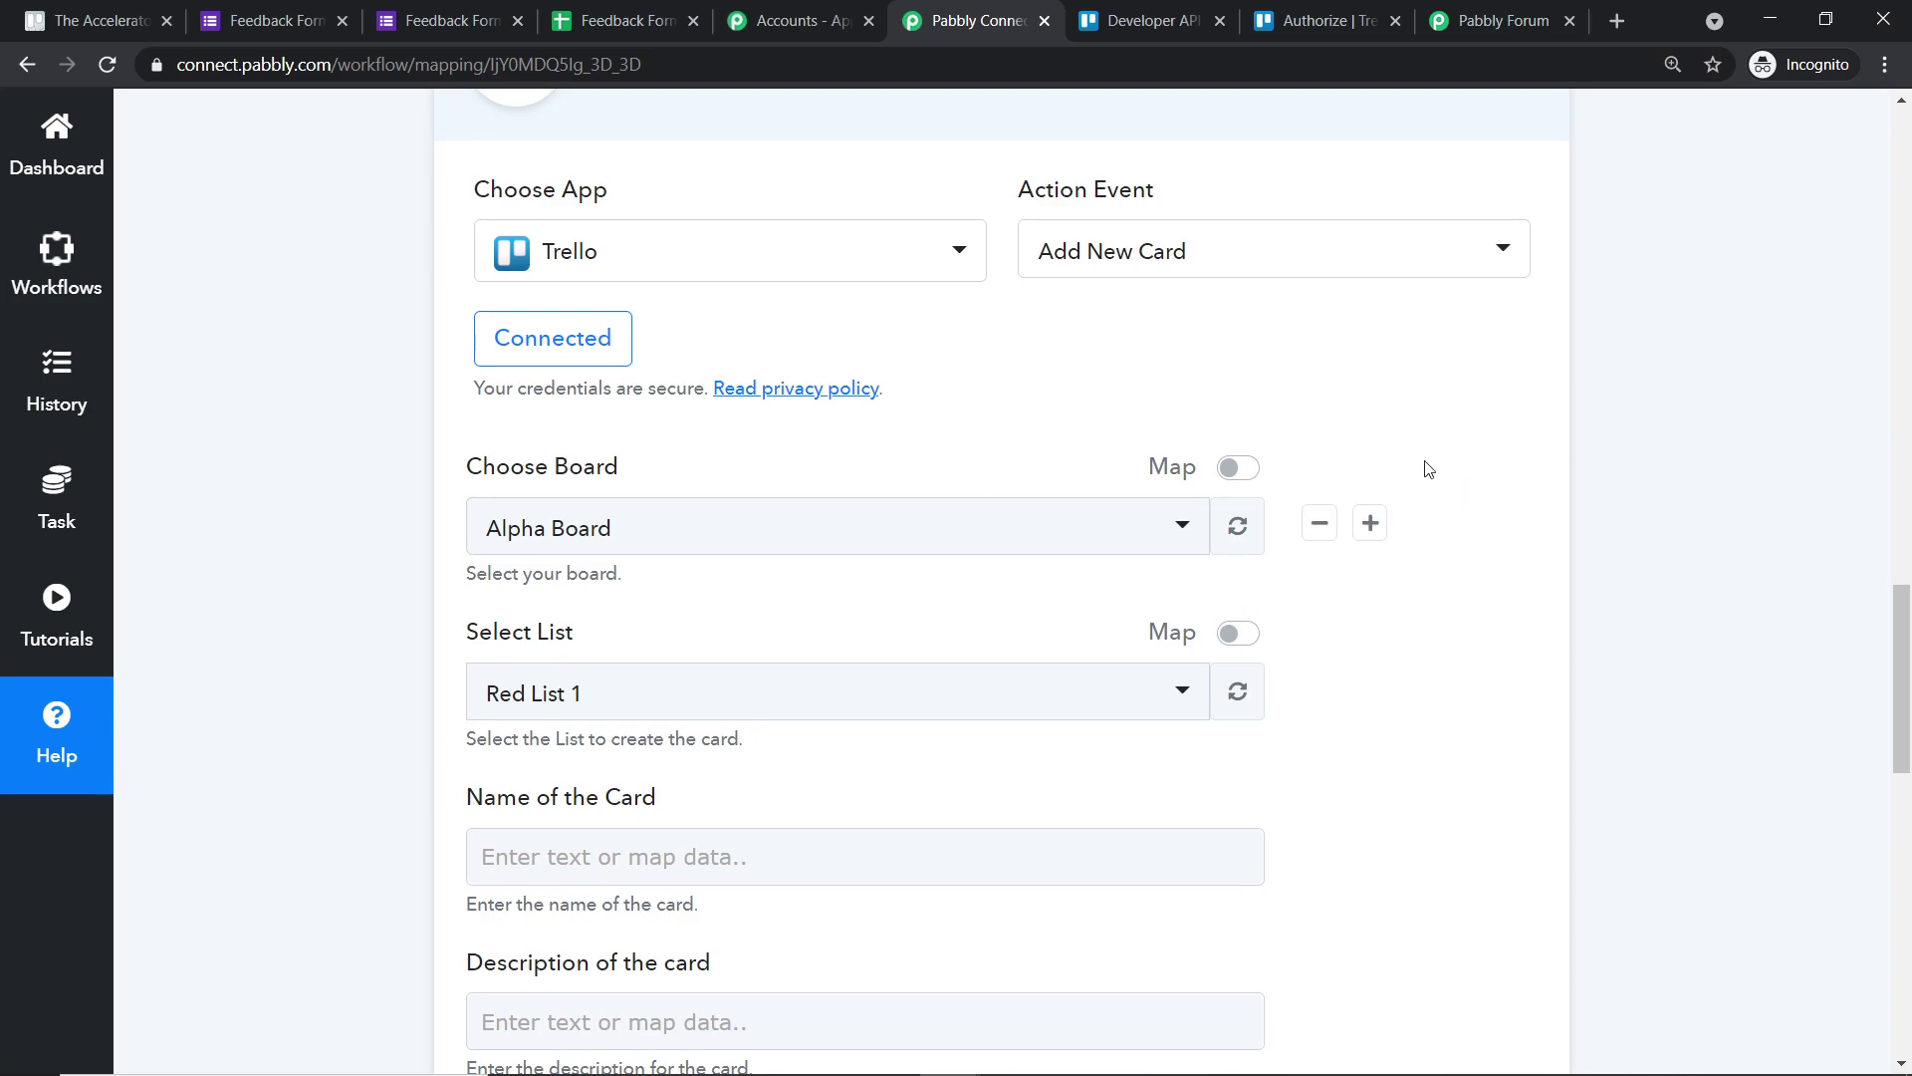
# - Show the board choices, then open Trello's Gold board to see its lists before returning
pyautogui.click(648, 525)
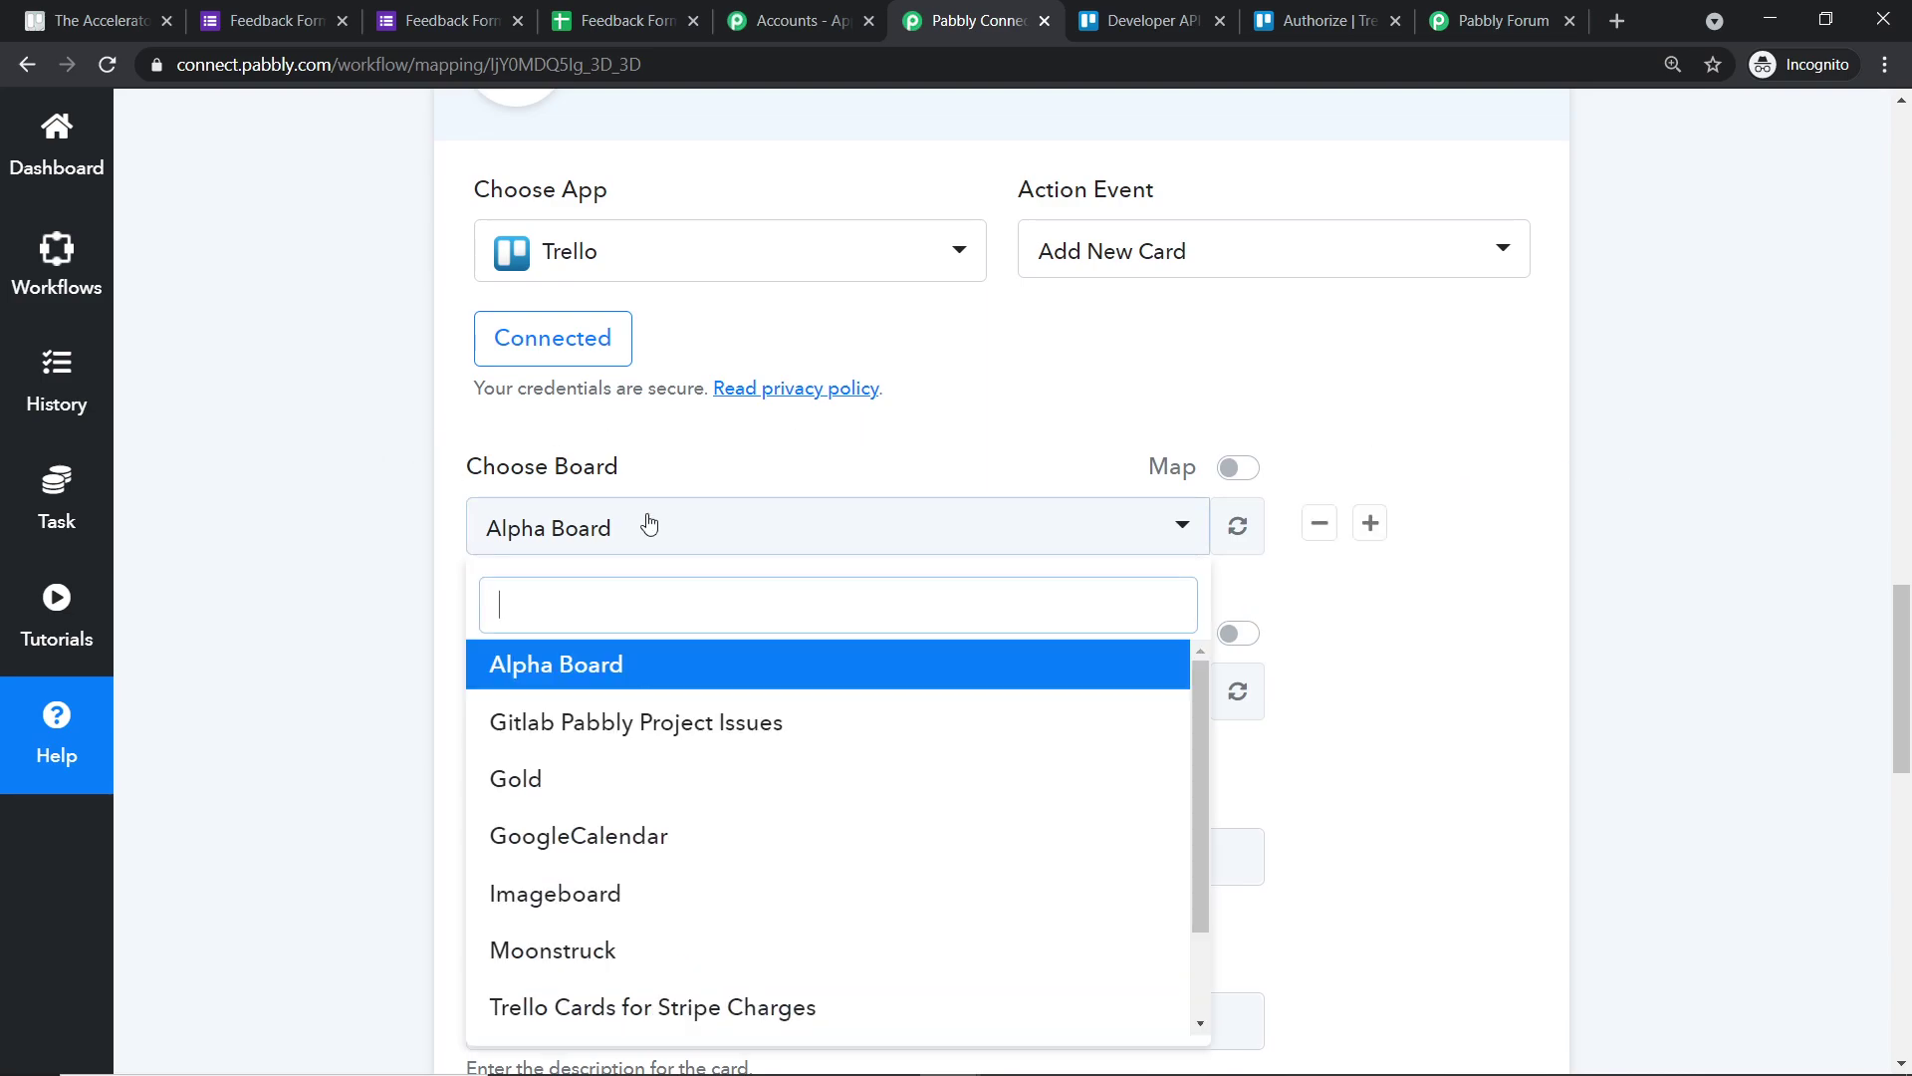
pyautogui.click(74, 20)
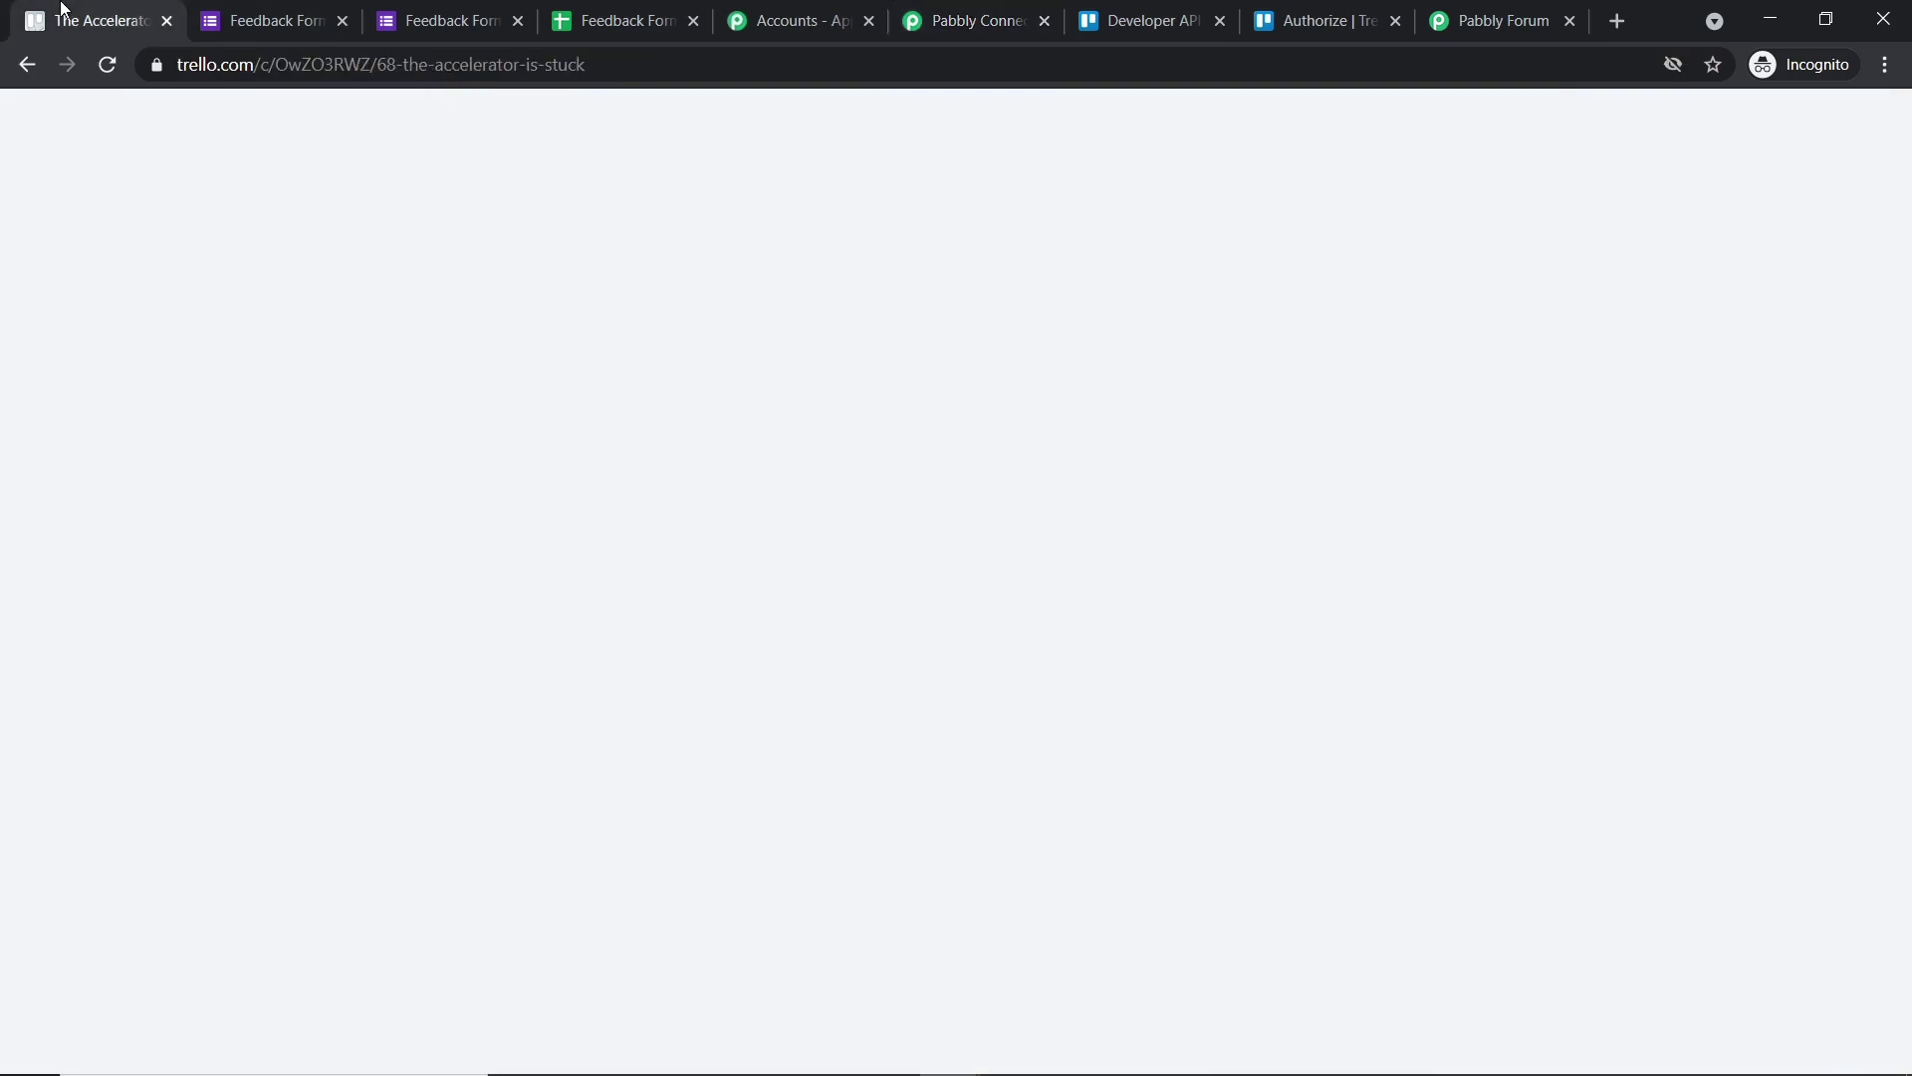
pyautogui.click(1393, 179)
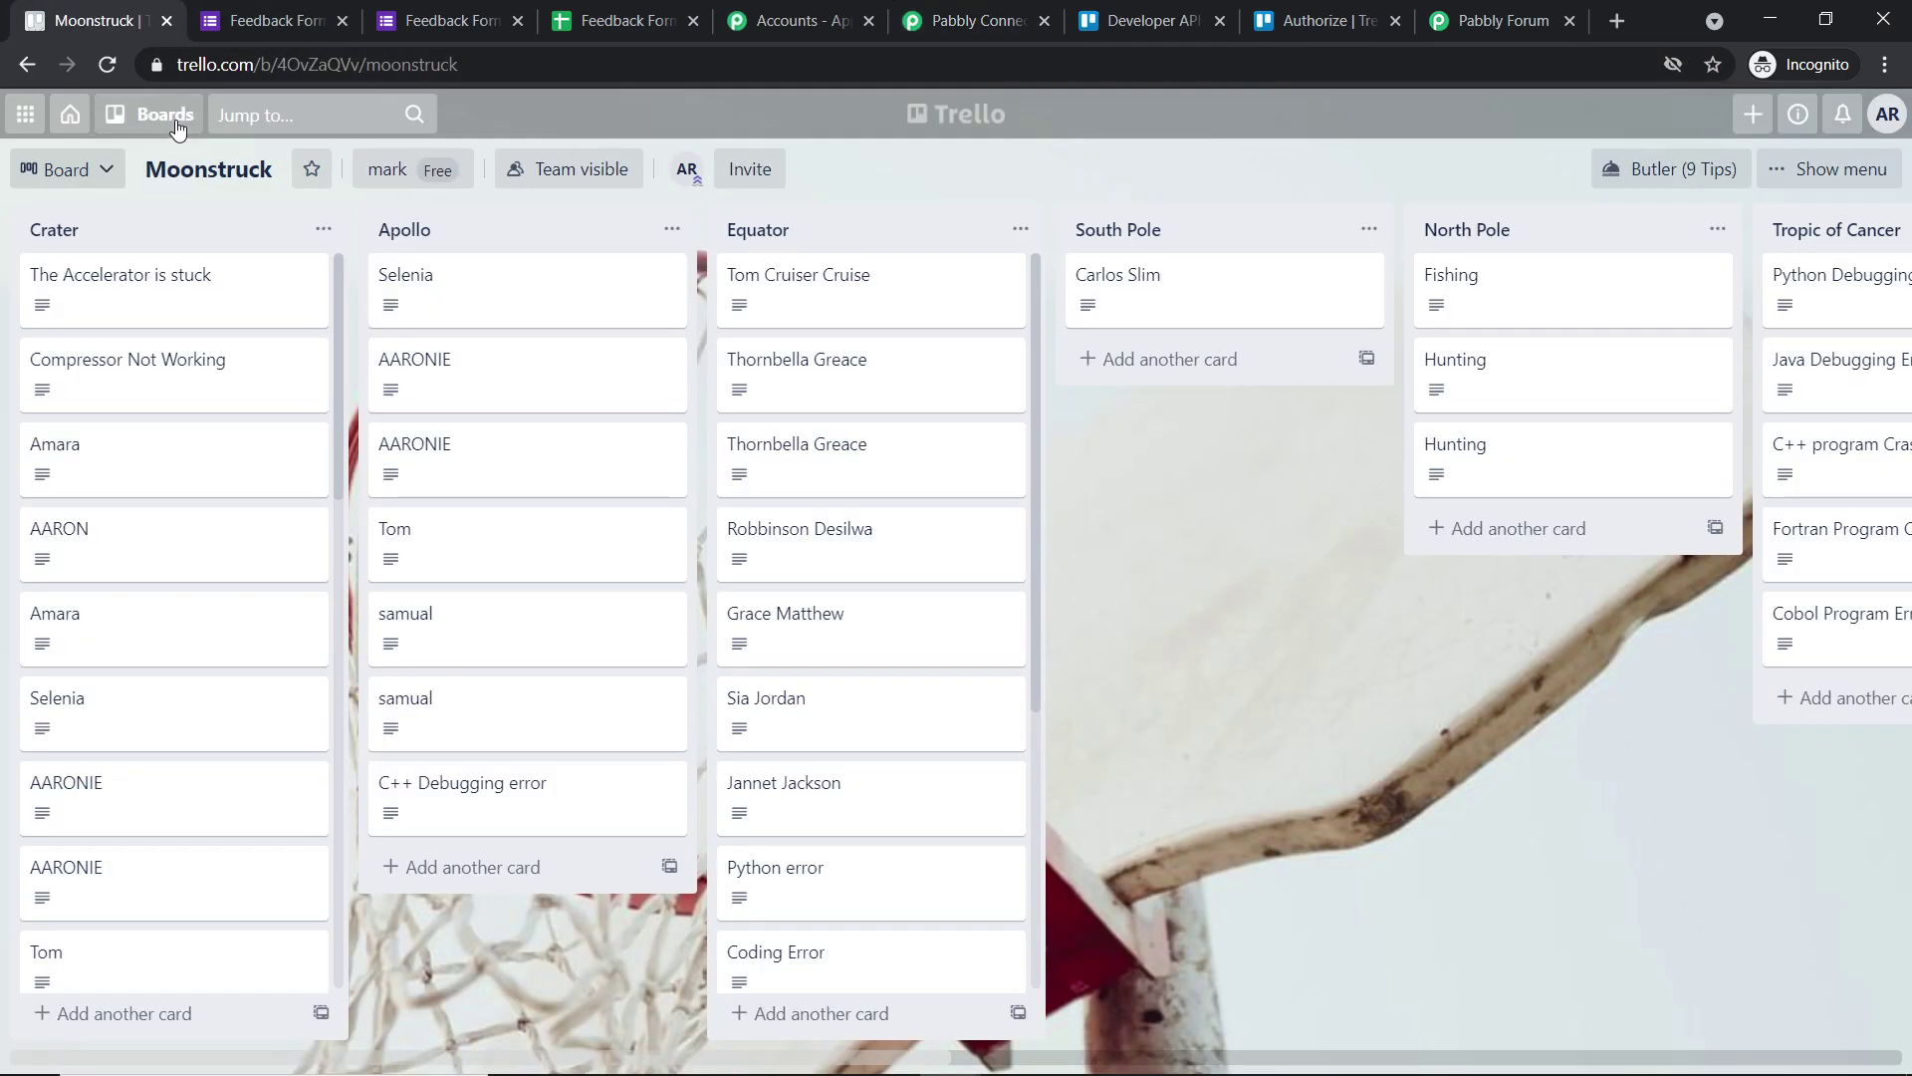
pyautogui.click(169, 117)
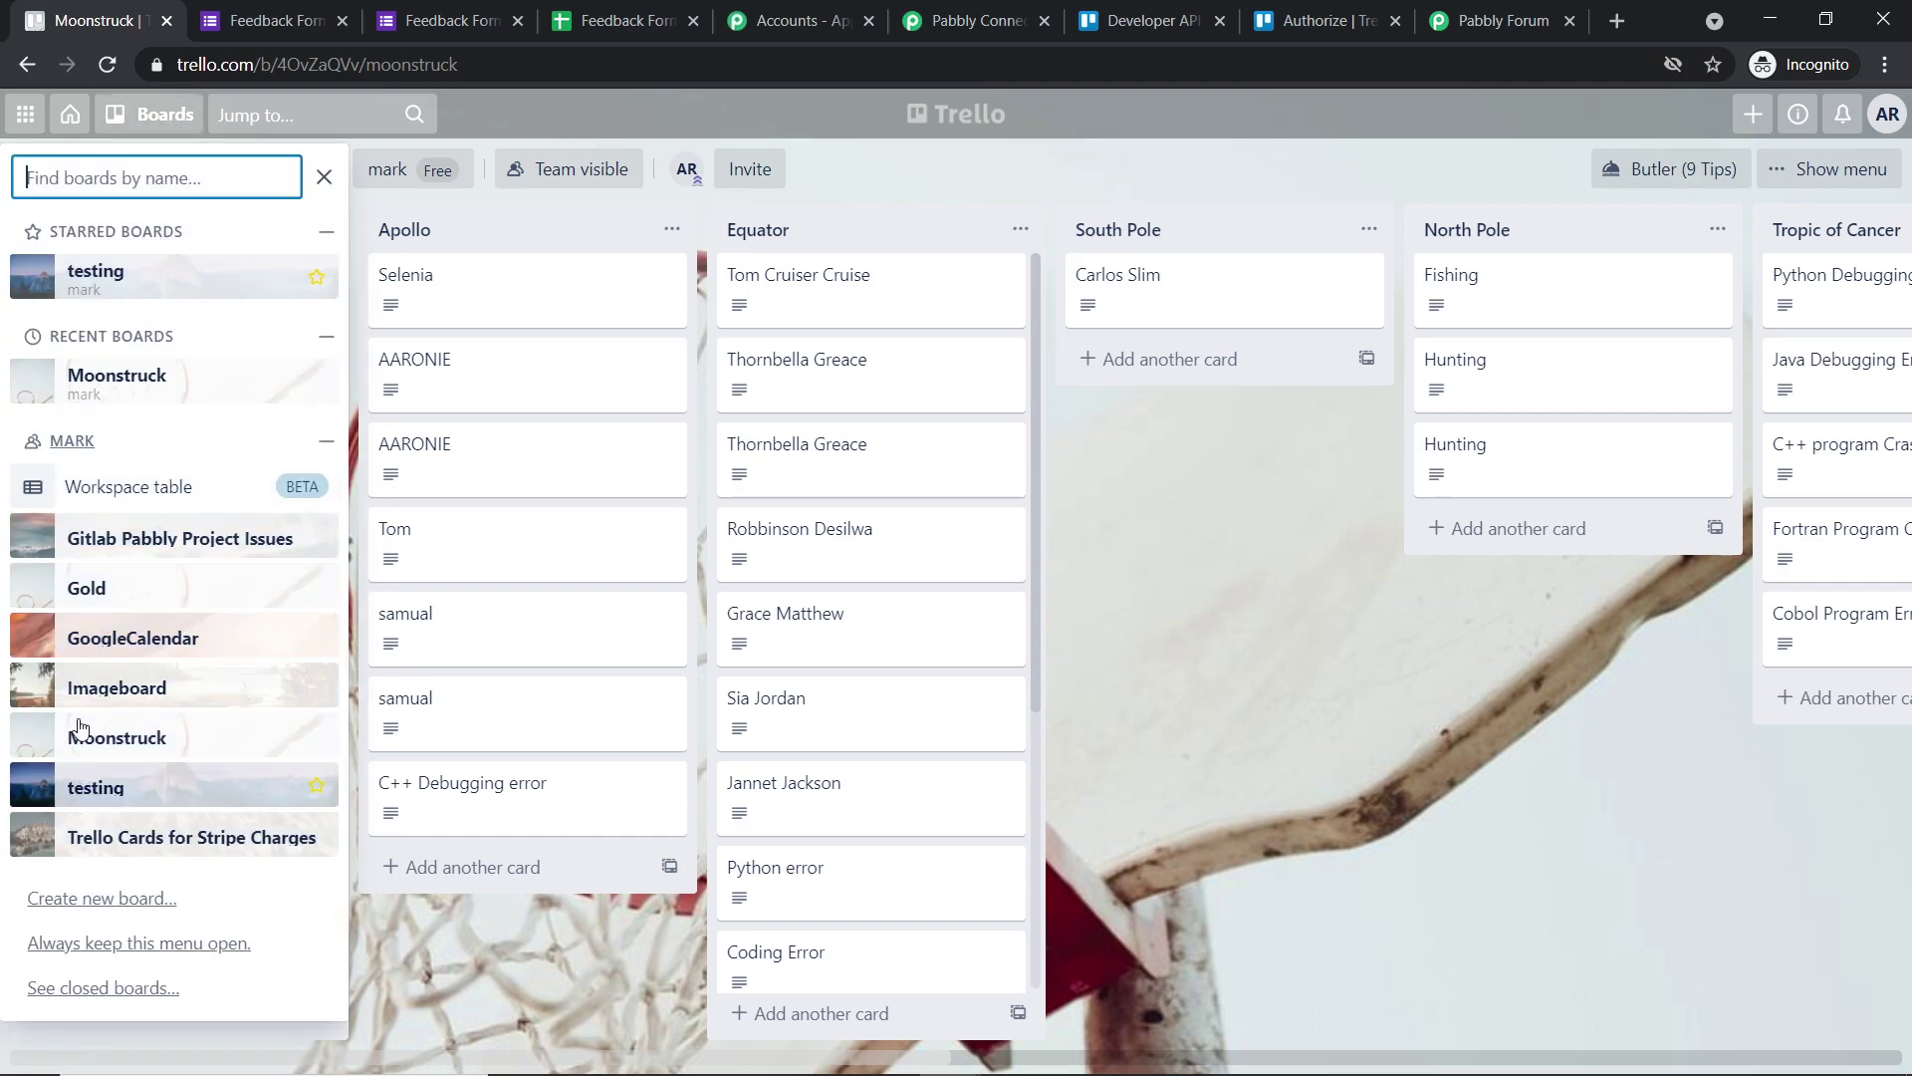
pyautogui.click(75, 605)
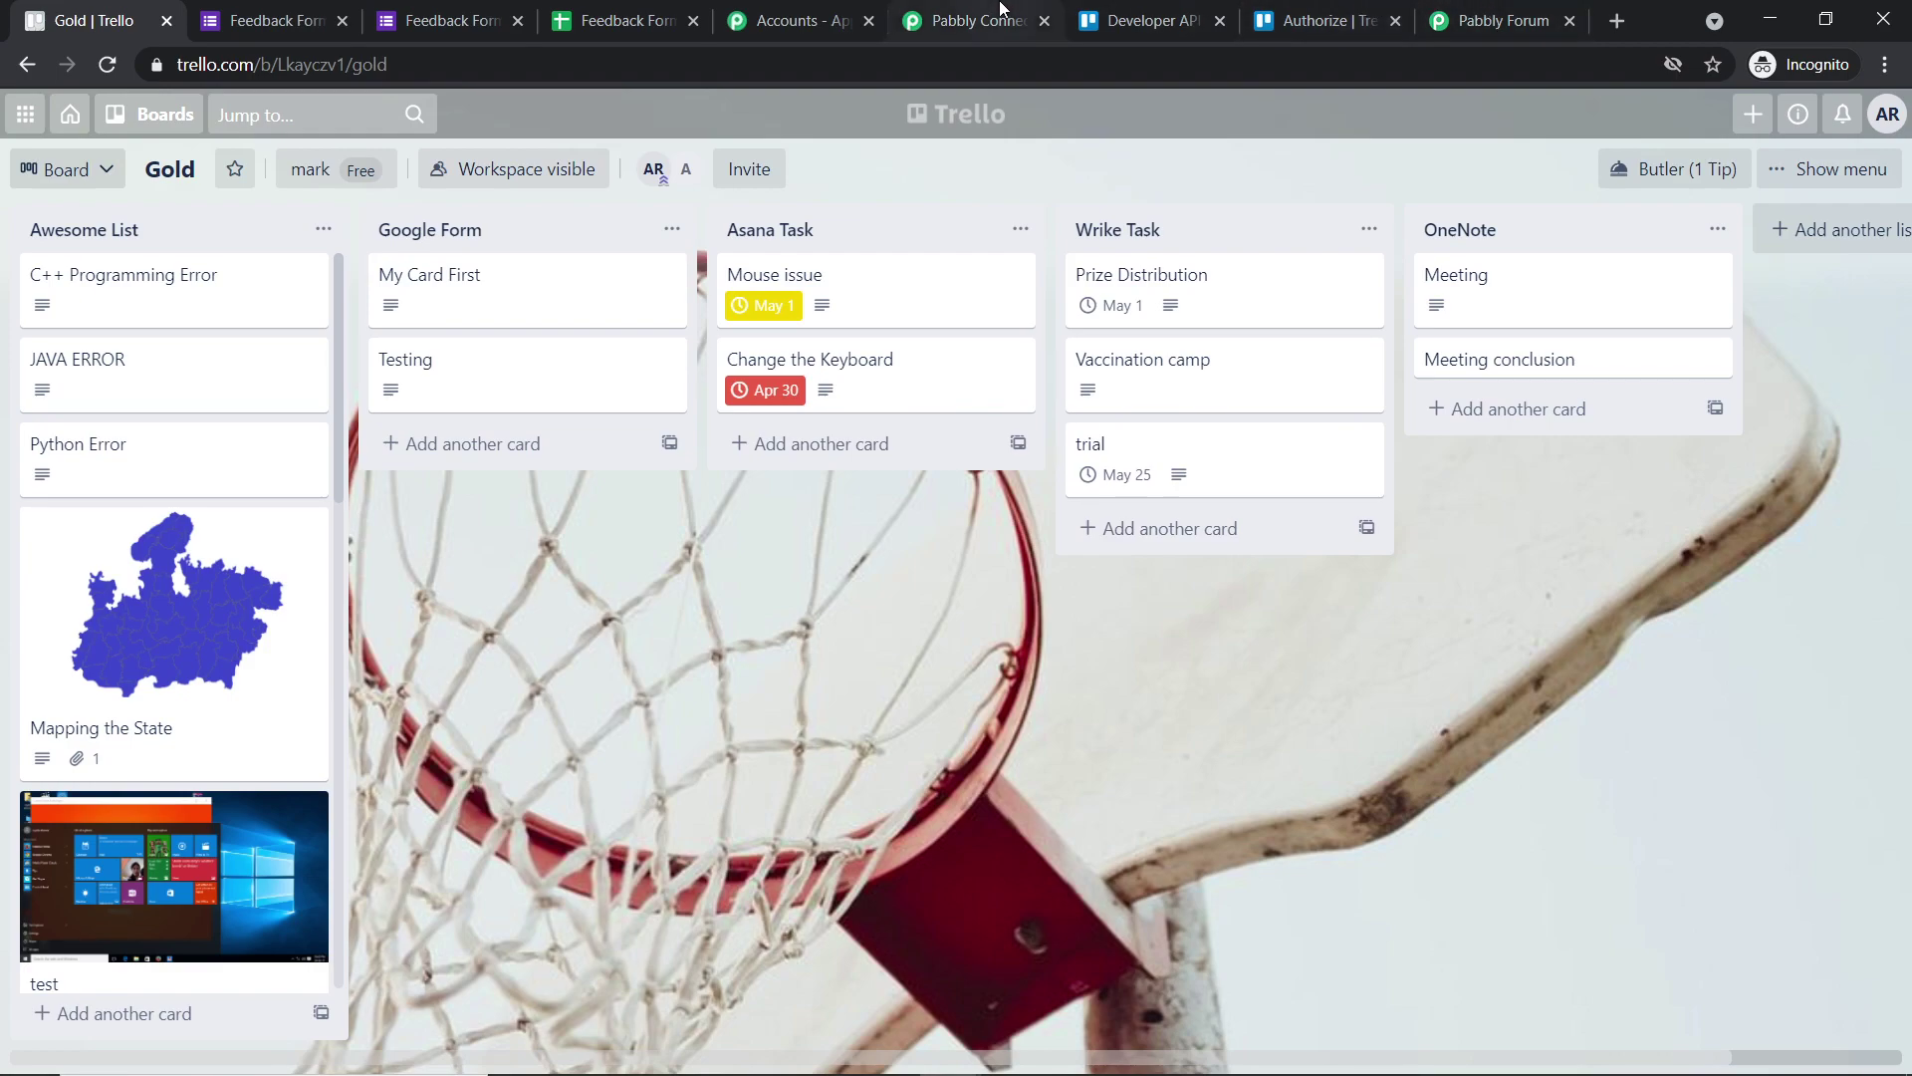
pyautogui.click(971, 20)
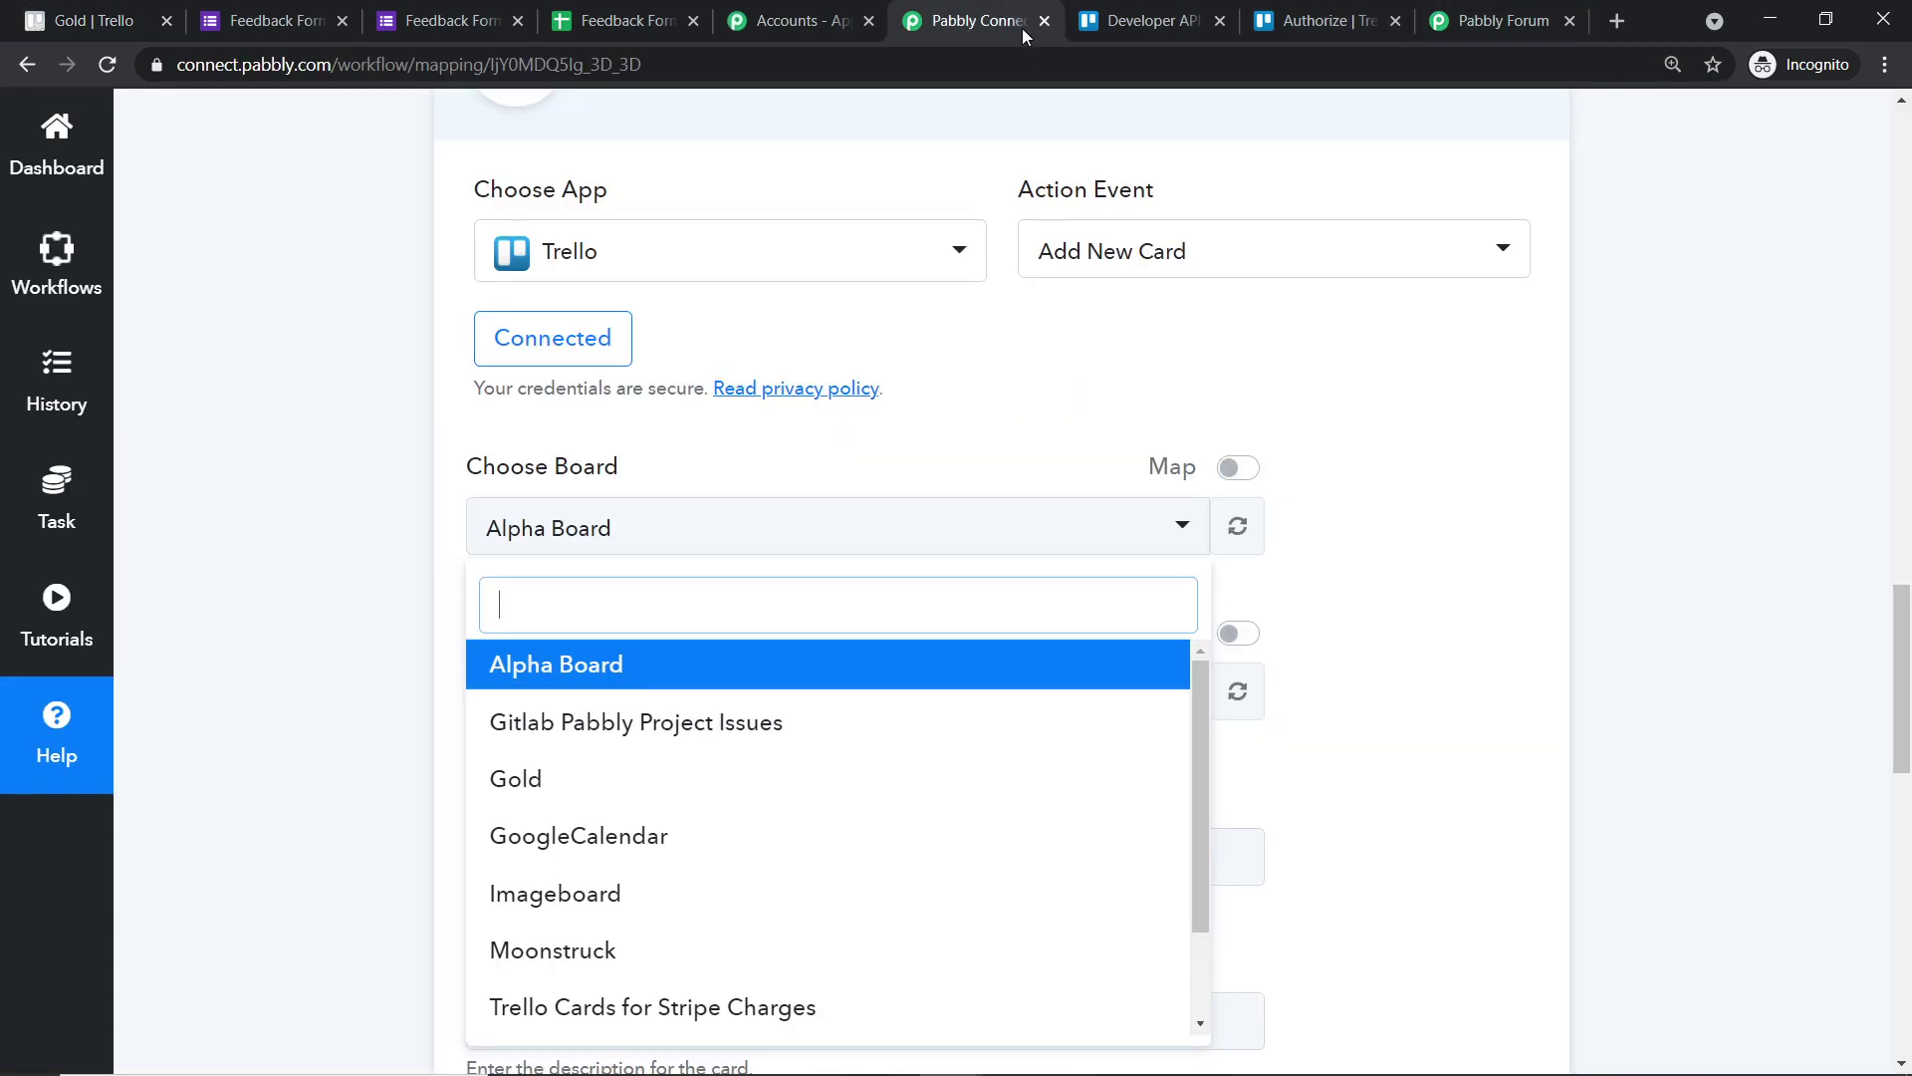
# - Select the Gold board for new cards and compare its list choices with Trello
pyautogui.click(597, 782)
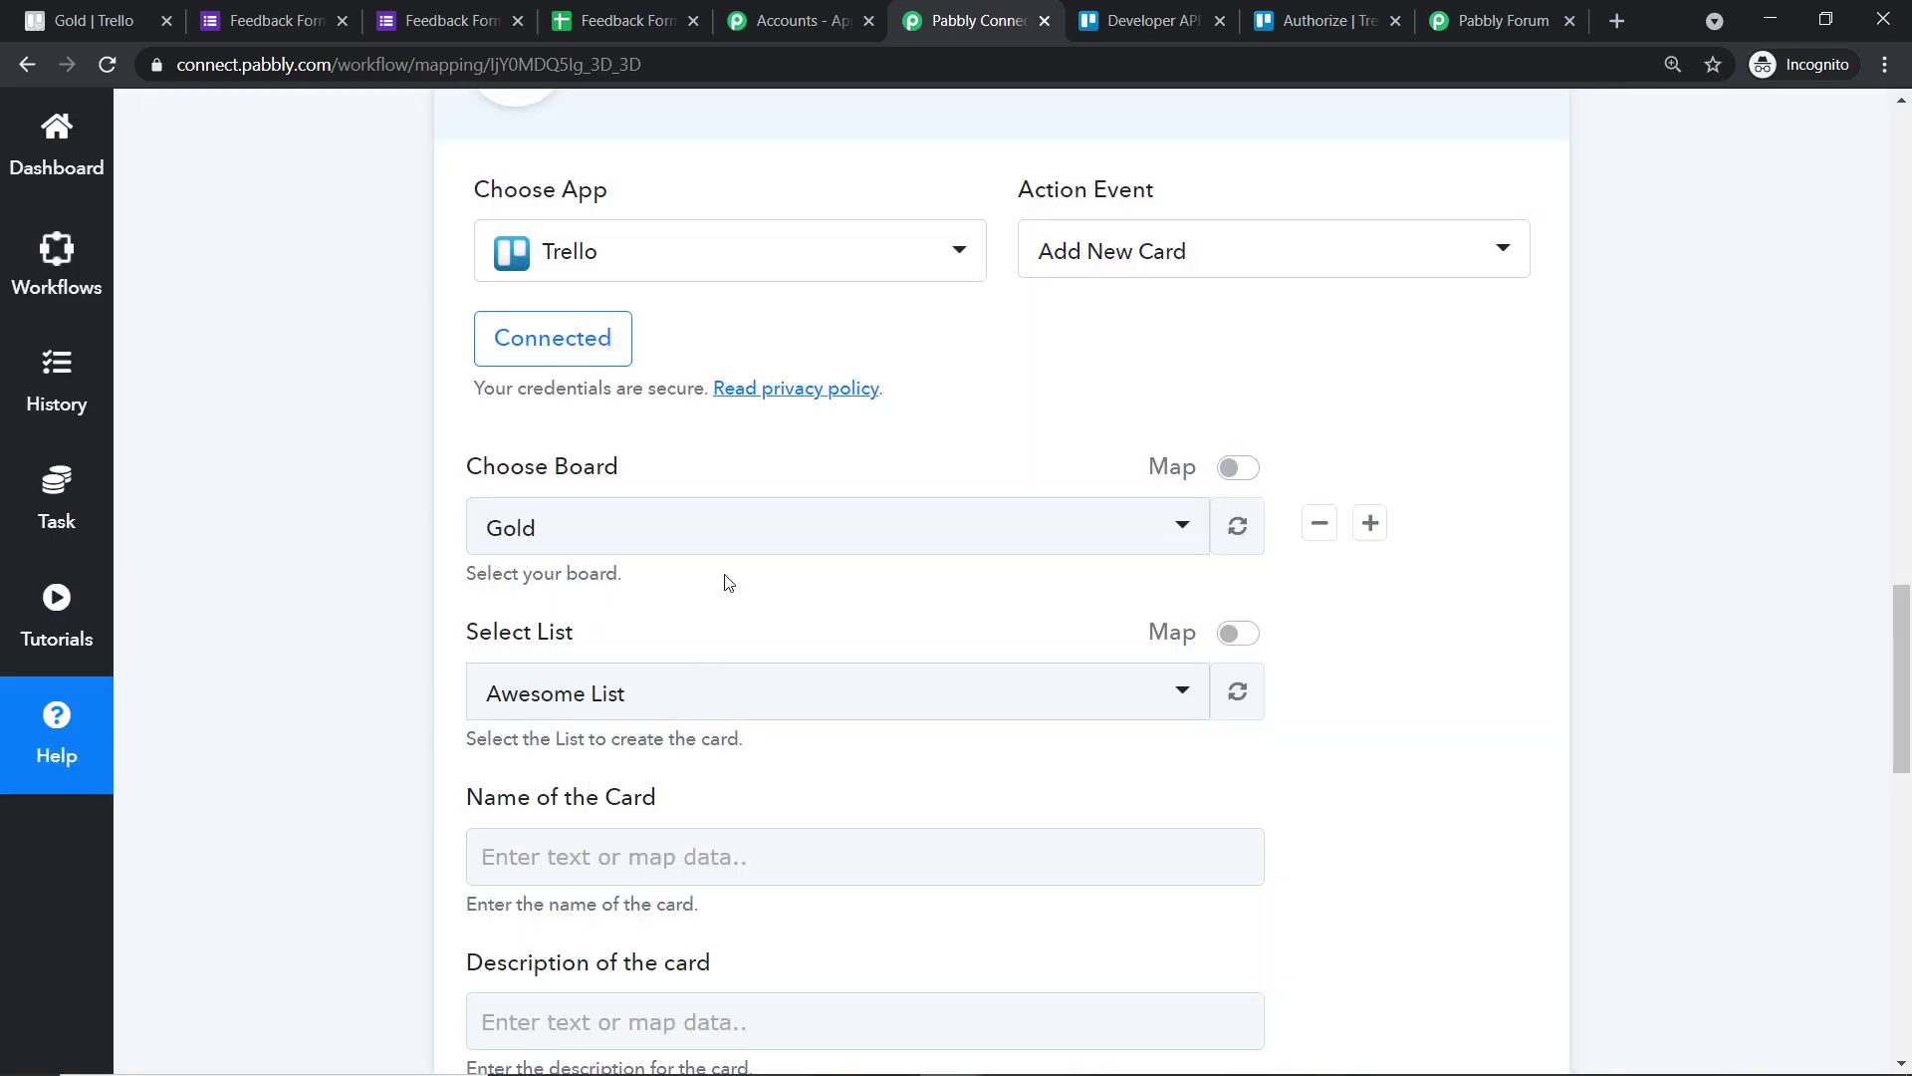
pyautogui.scroll(-1, 674, 572)
pyautogui.click(710, 575)
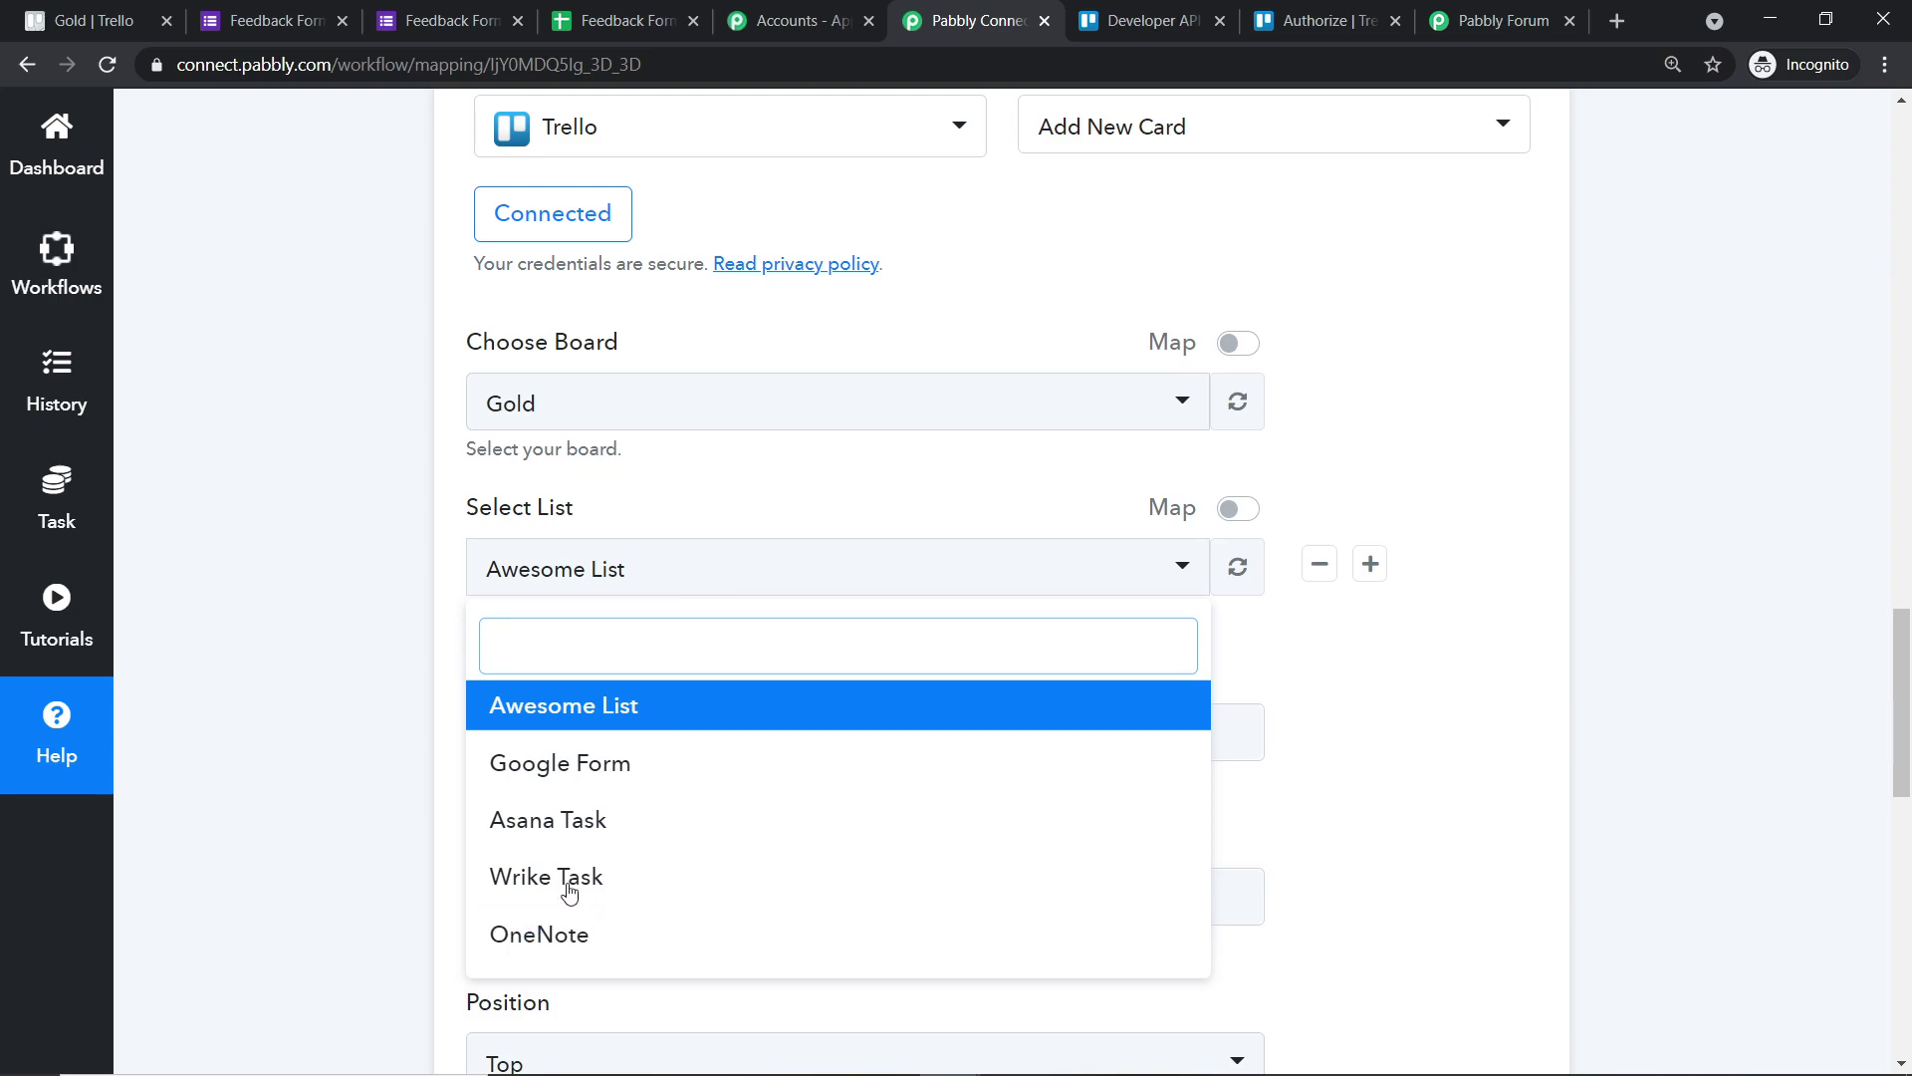
pyautogui.click(85, 20)
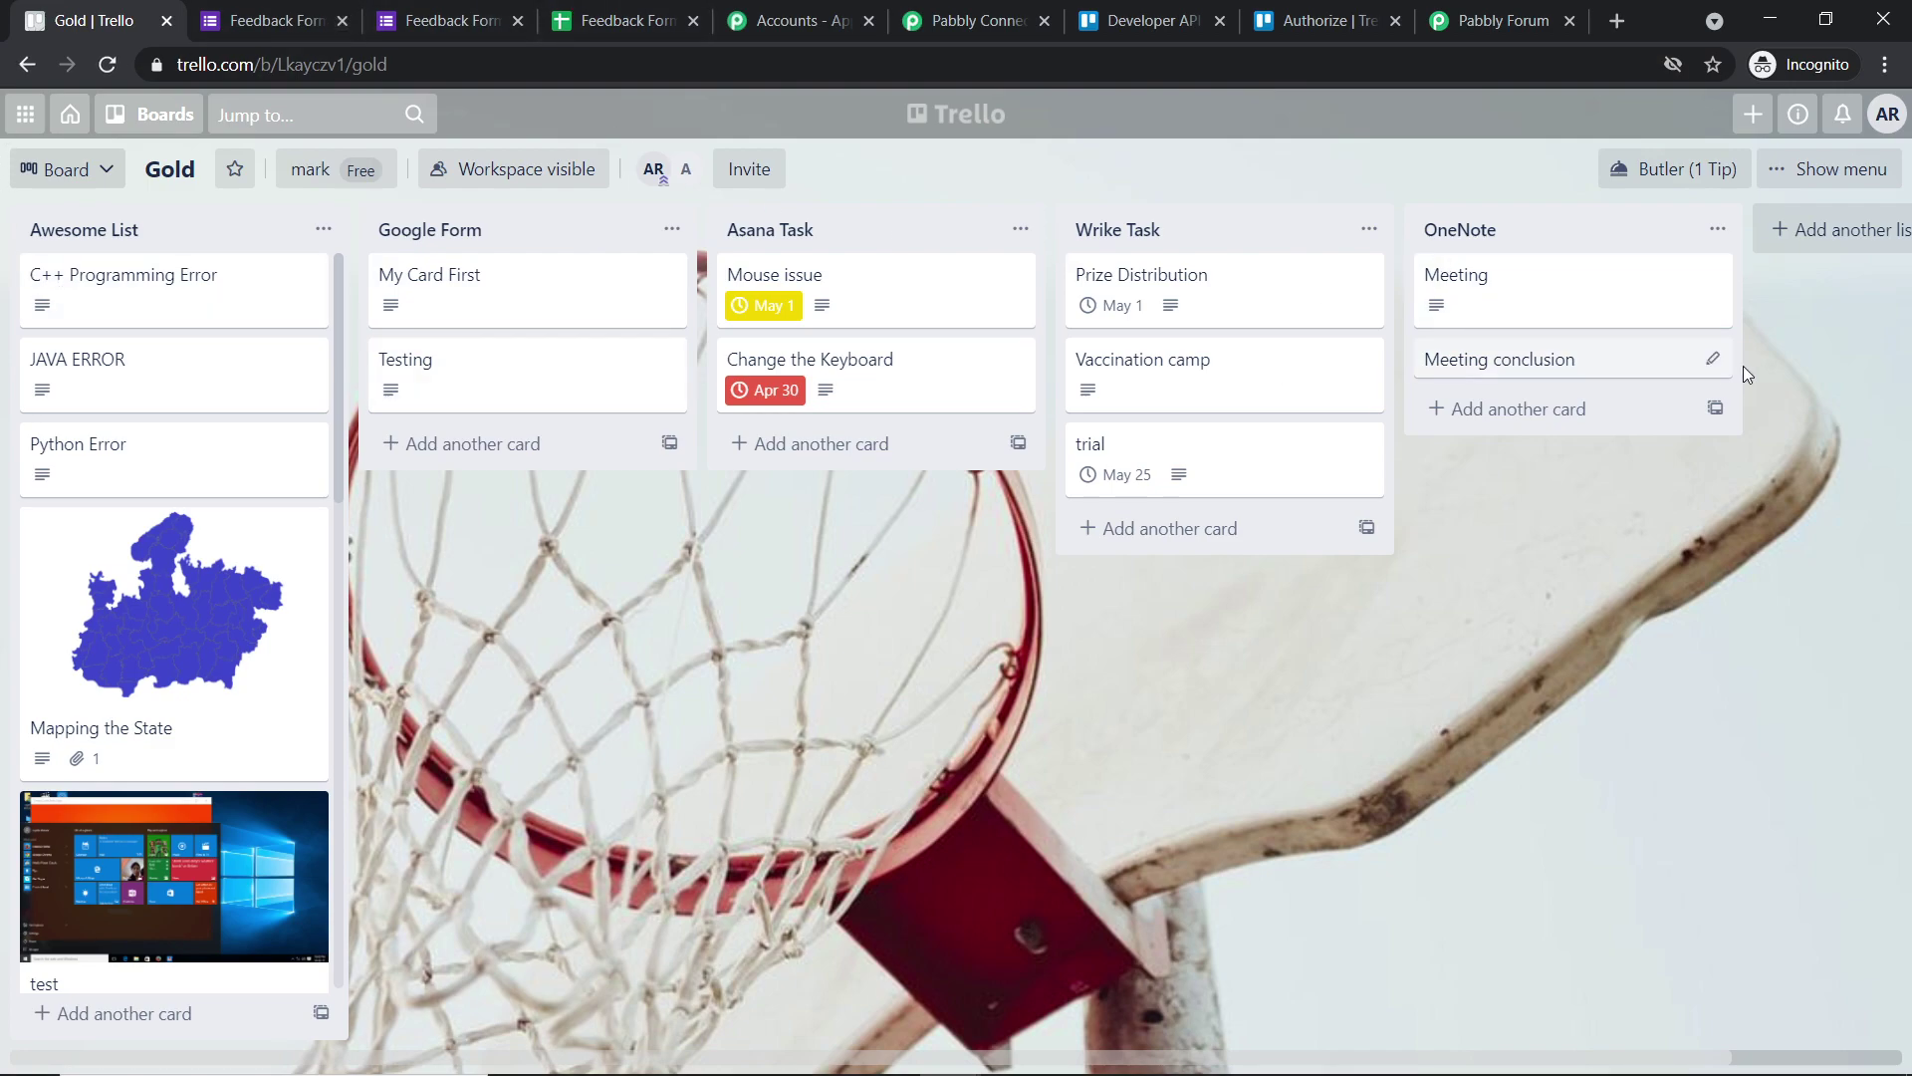
pyautogui.click(973, 20)
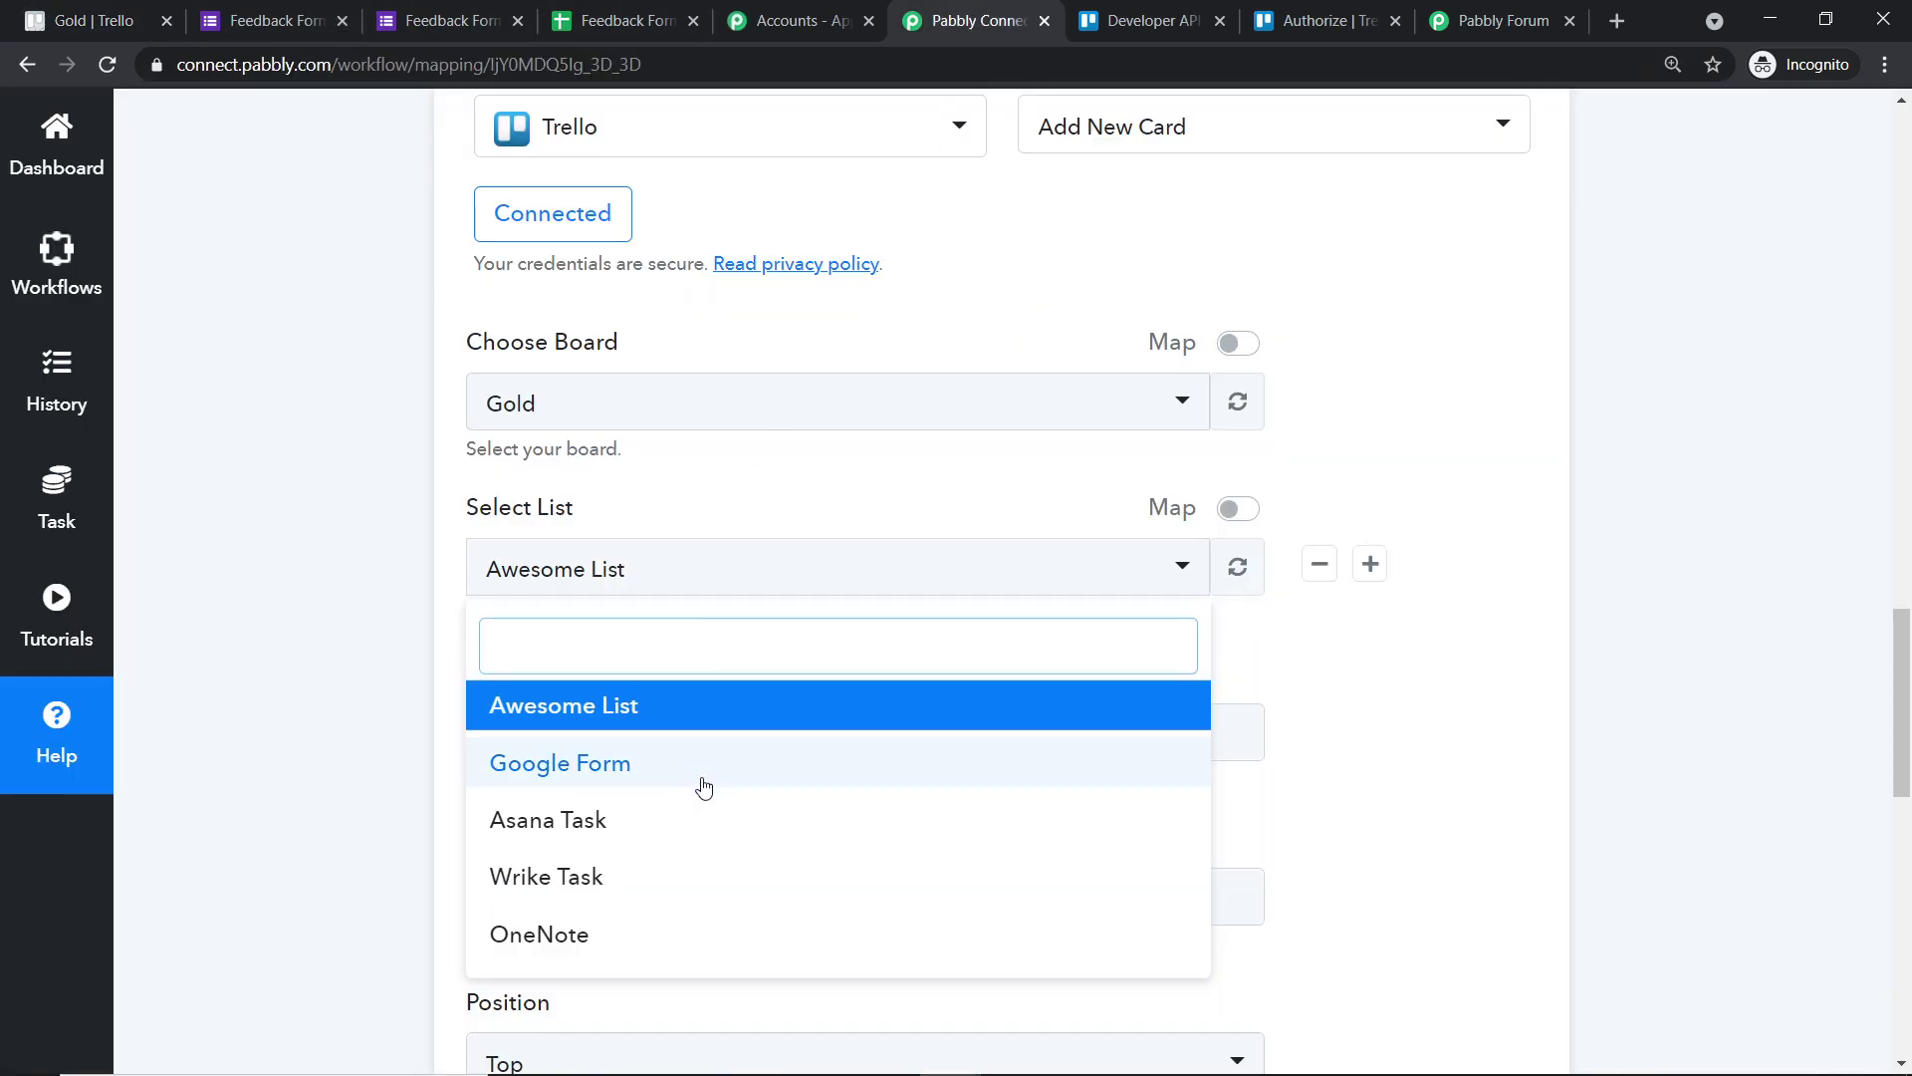
pyautogui.click(85, 10)
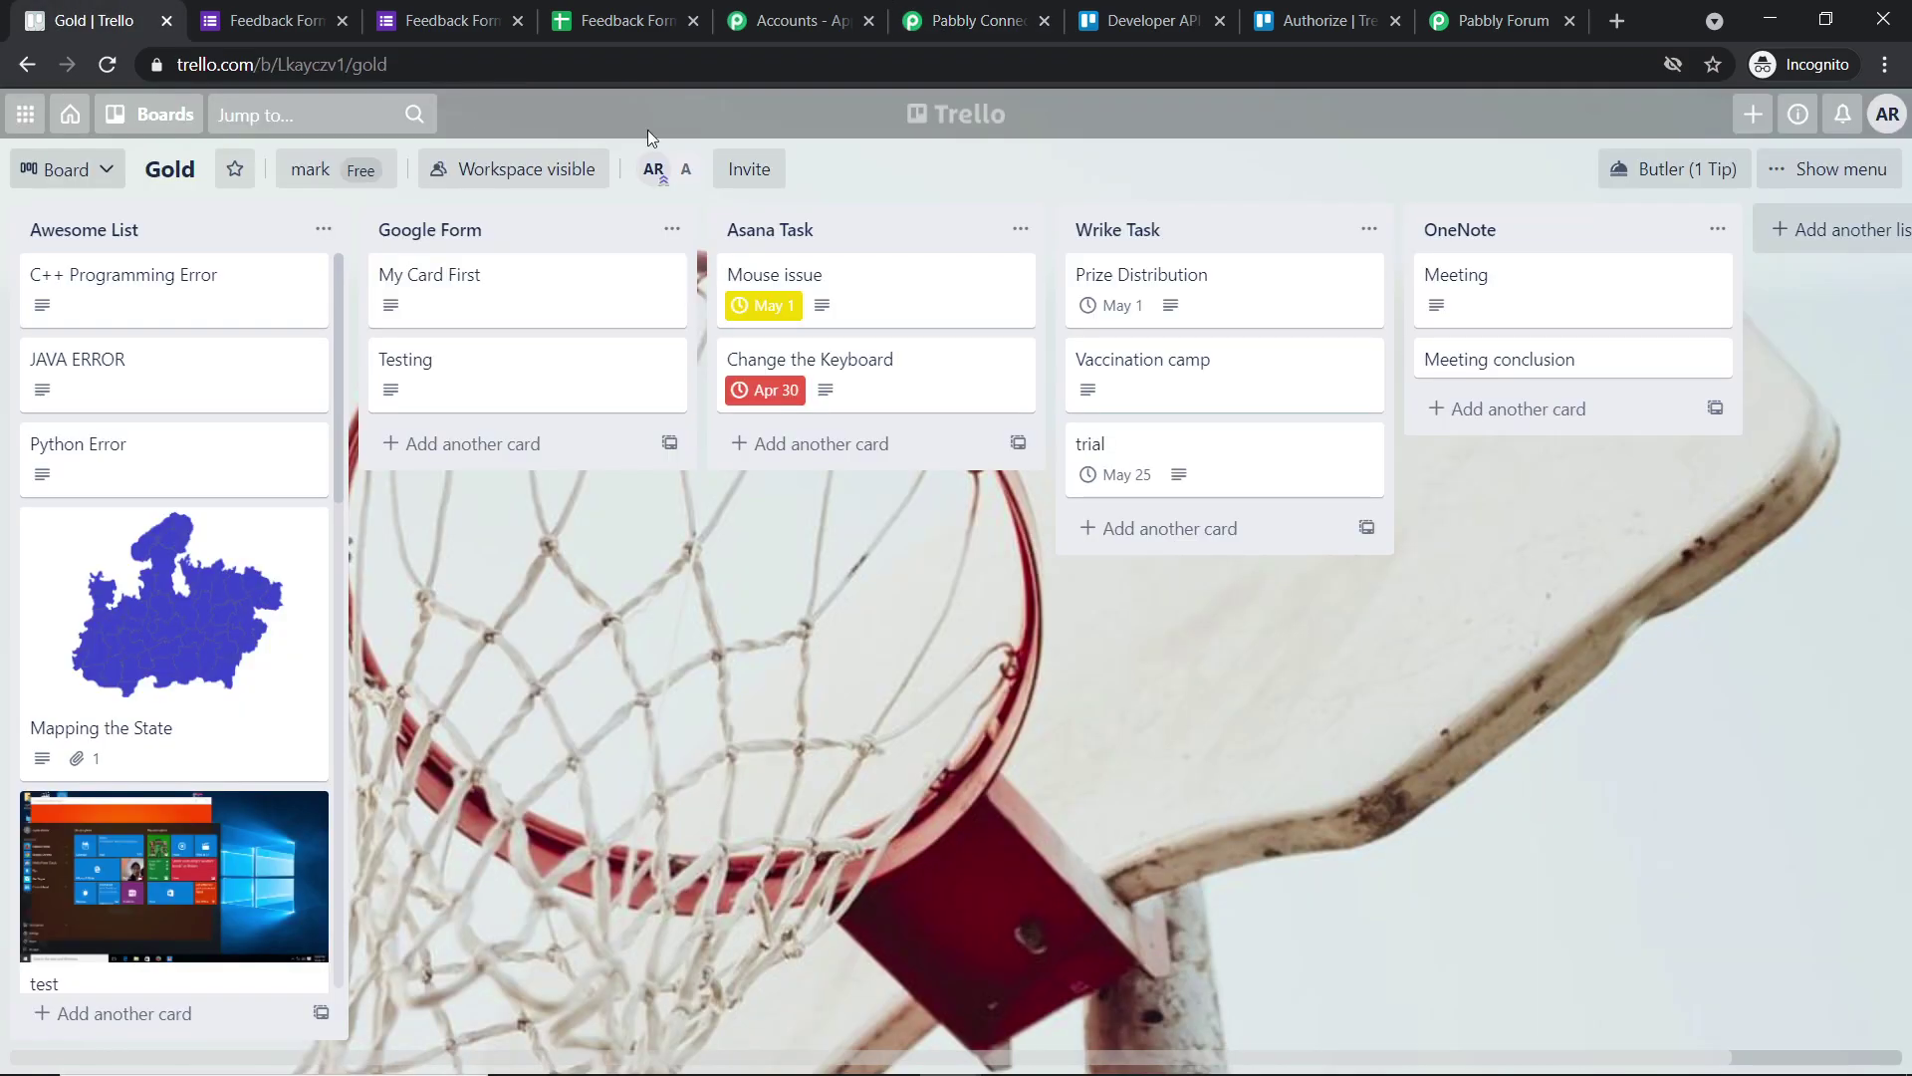
# - Create a Product Feedback list on the Gold board and refresh the workflow's list choices
pyautogui.click(1882, 228)
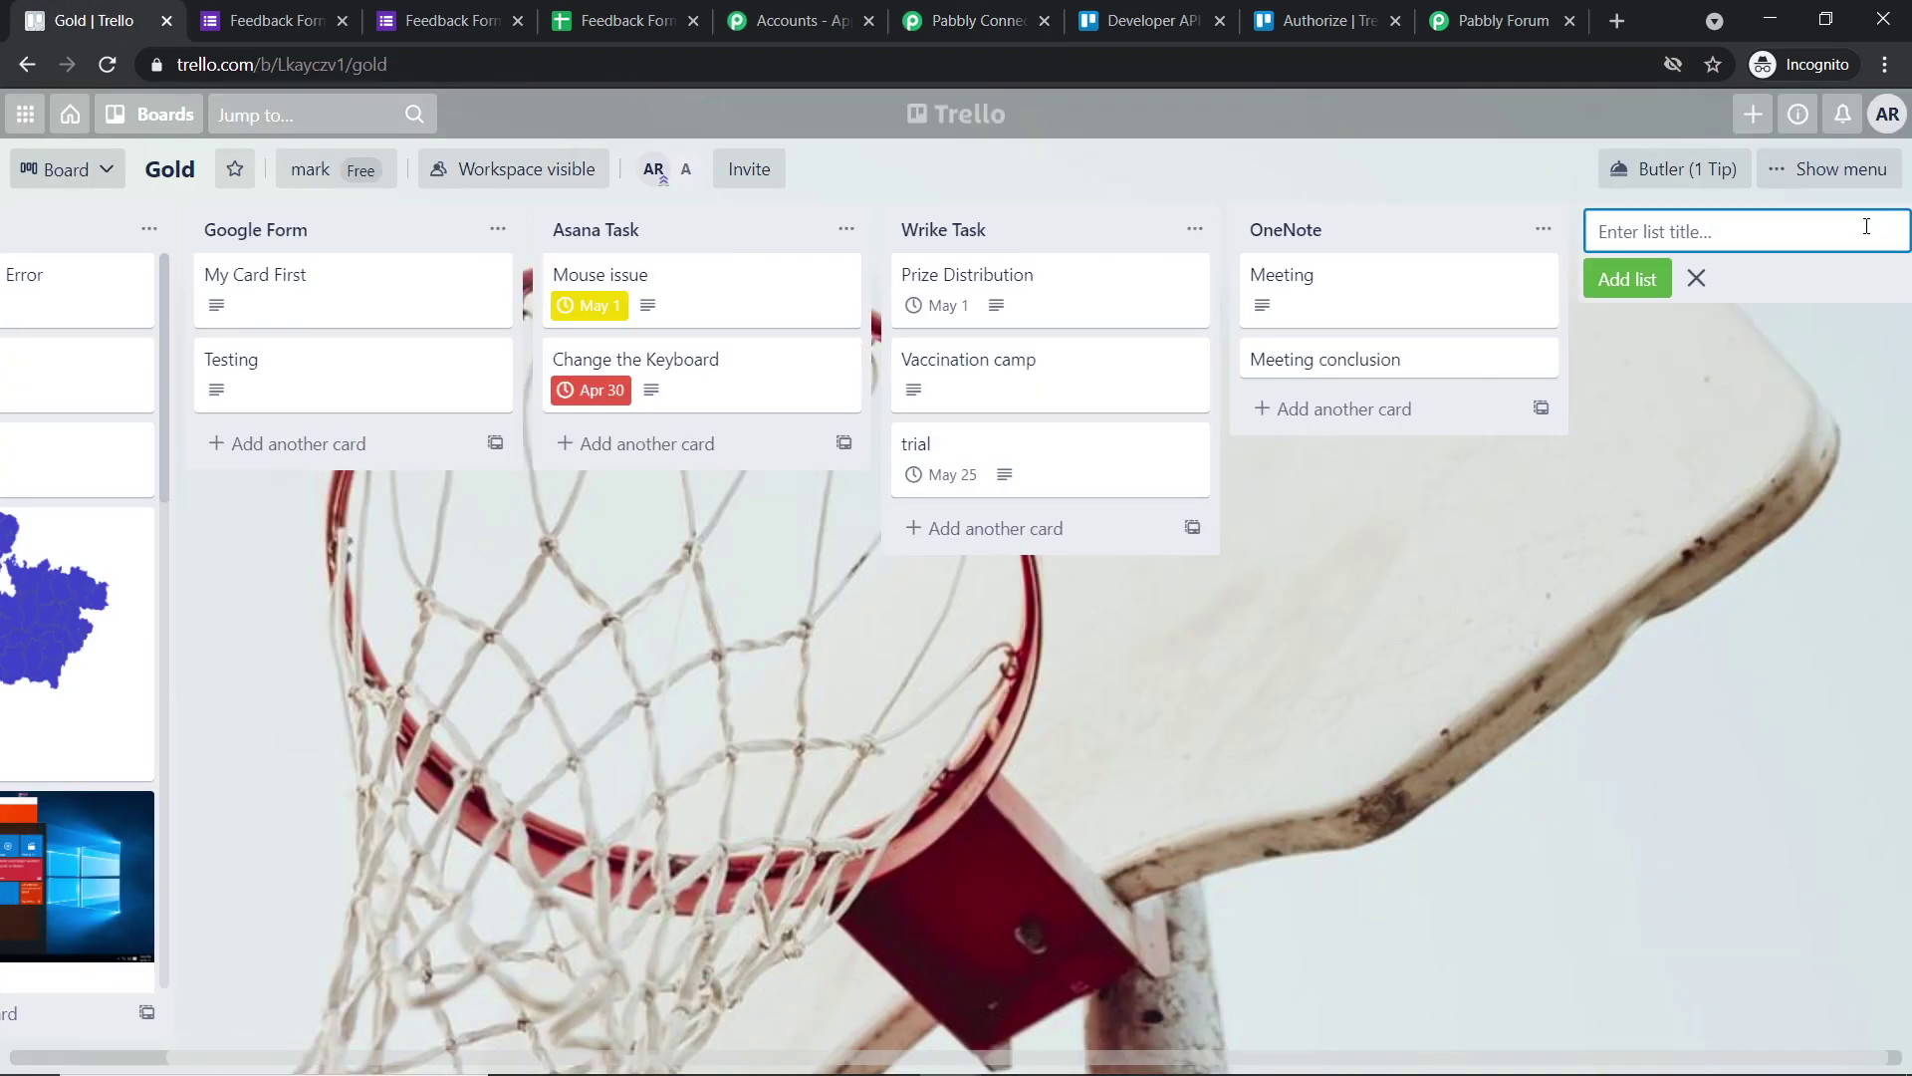
pyautogui.write('Product Feddback')
pyautogui.click(1651, 287)
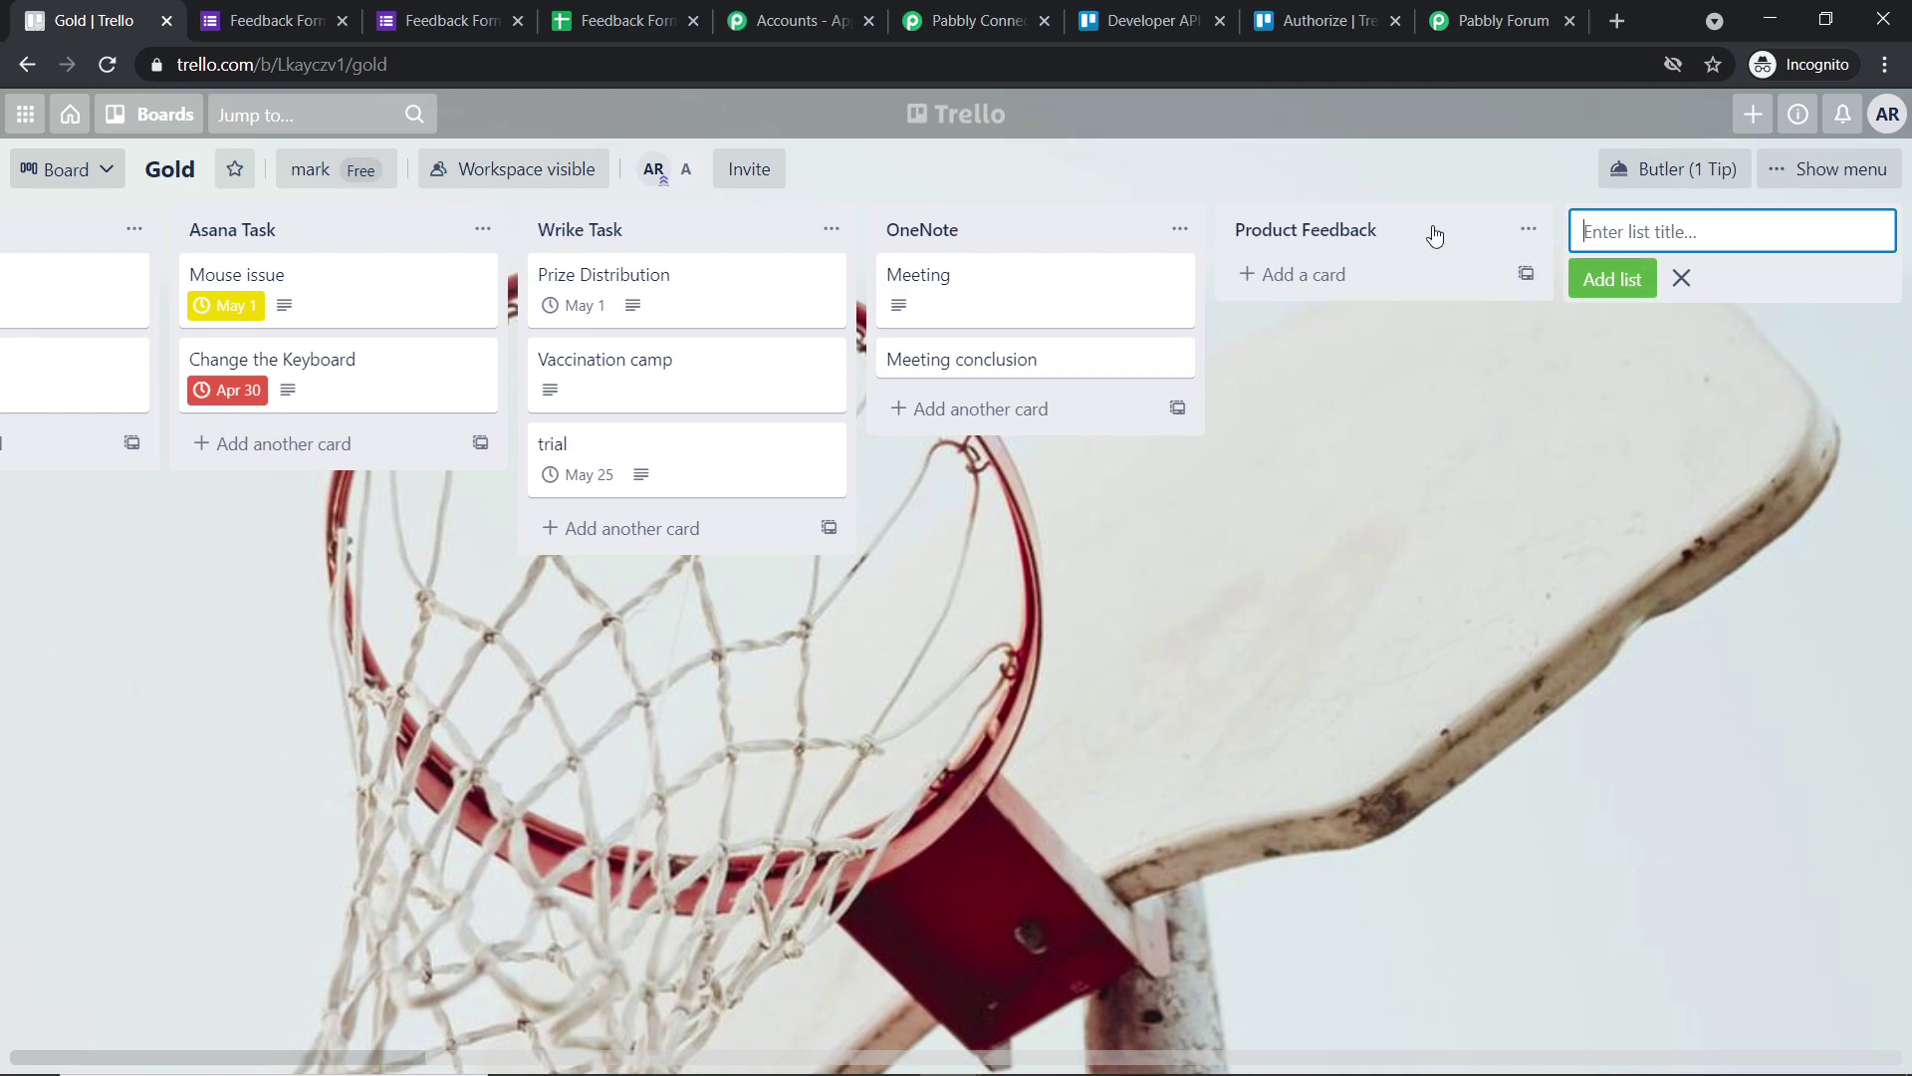
pyautogui.click(1036, 20)
pyautogui.click(1245, 567)
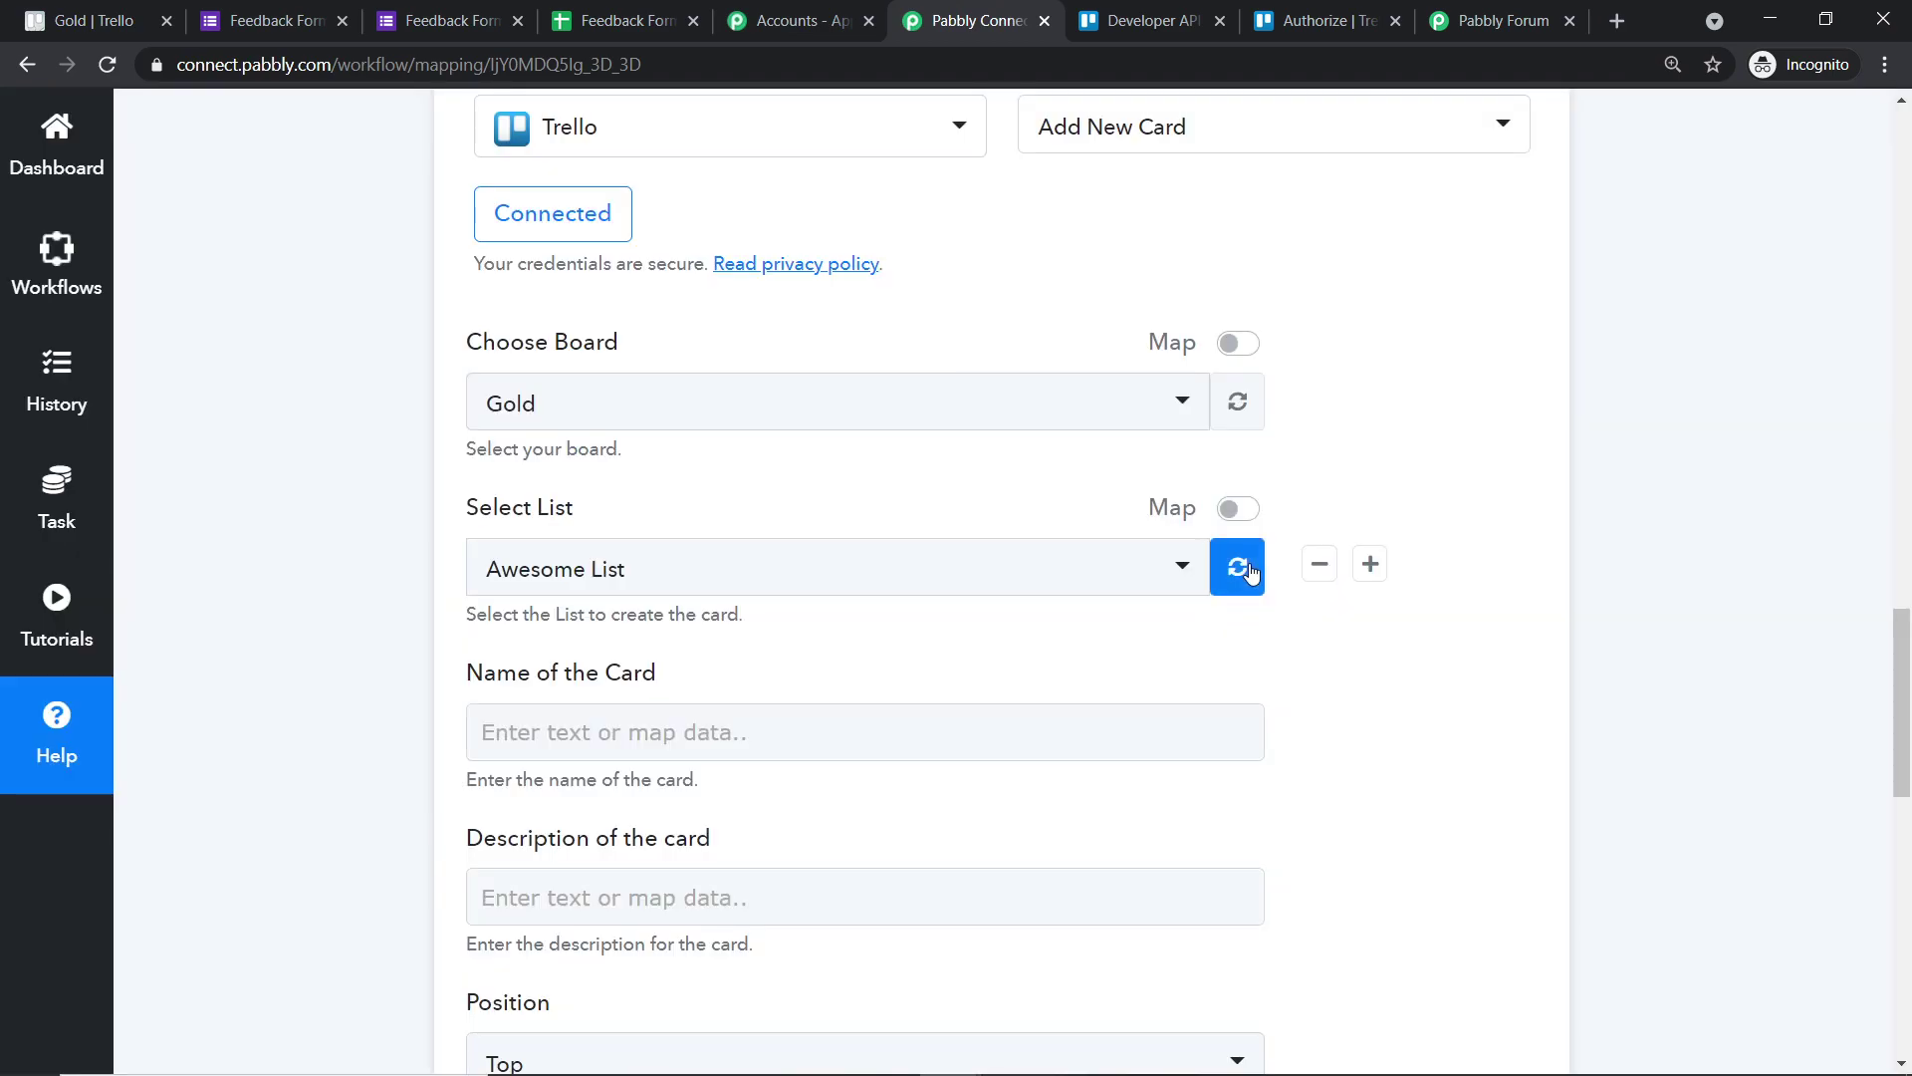
# - Choose Product Feedback as the list where new Trello cards go
pyautogui.click(637, 586)
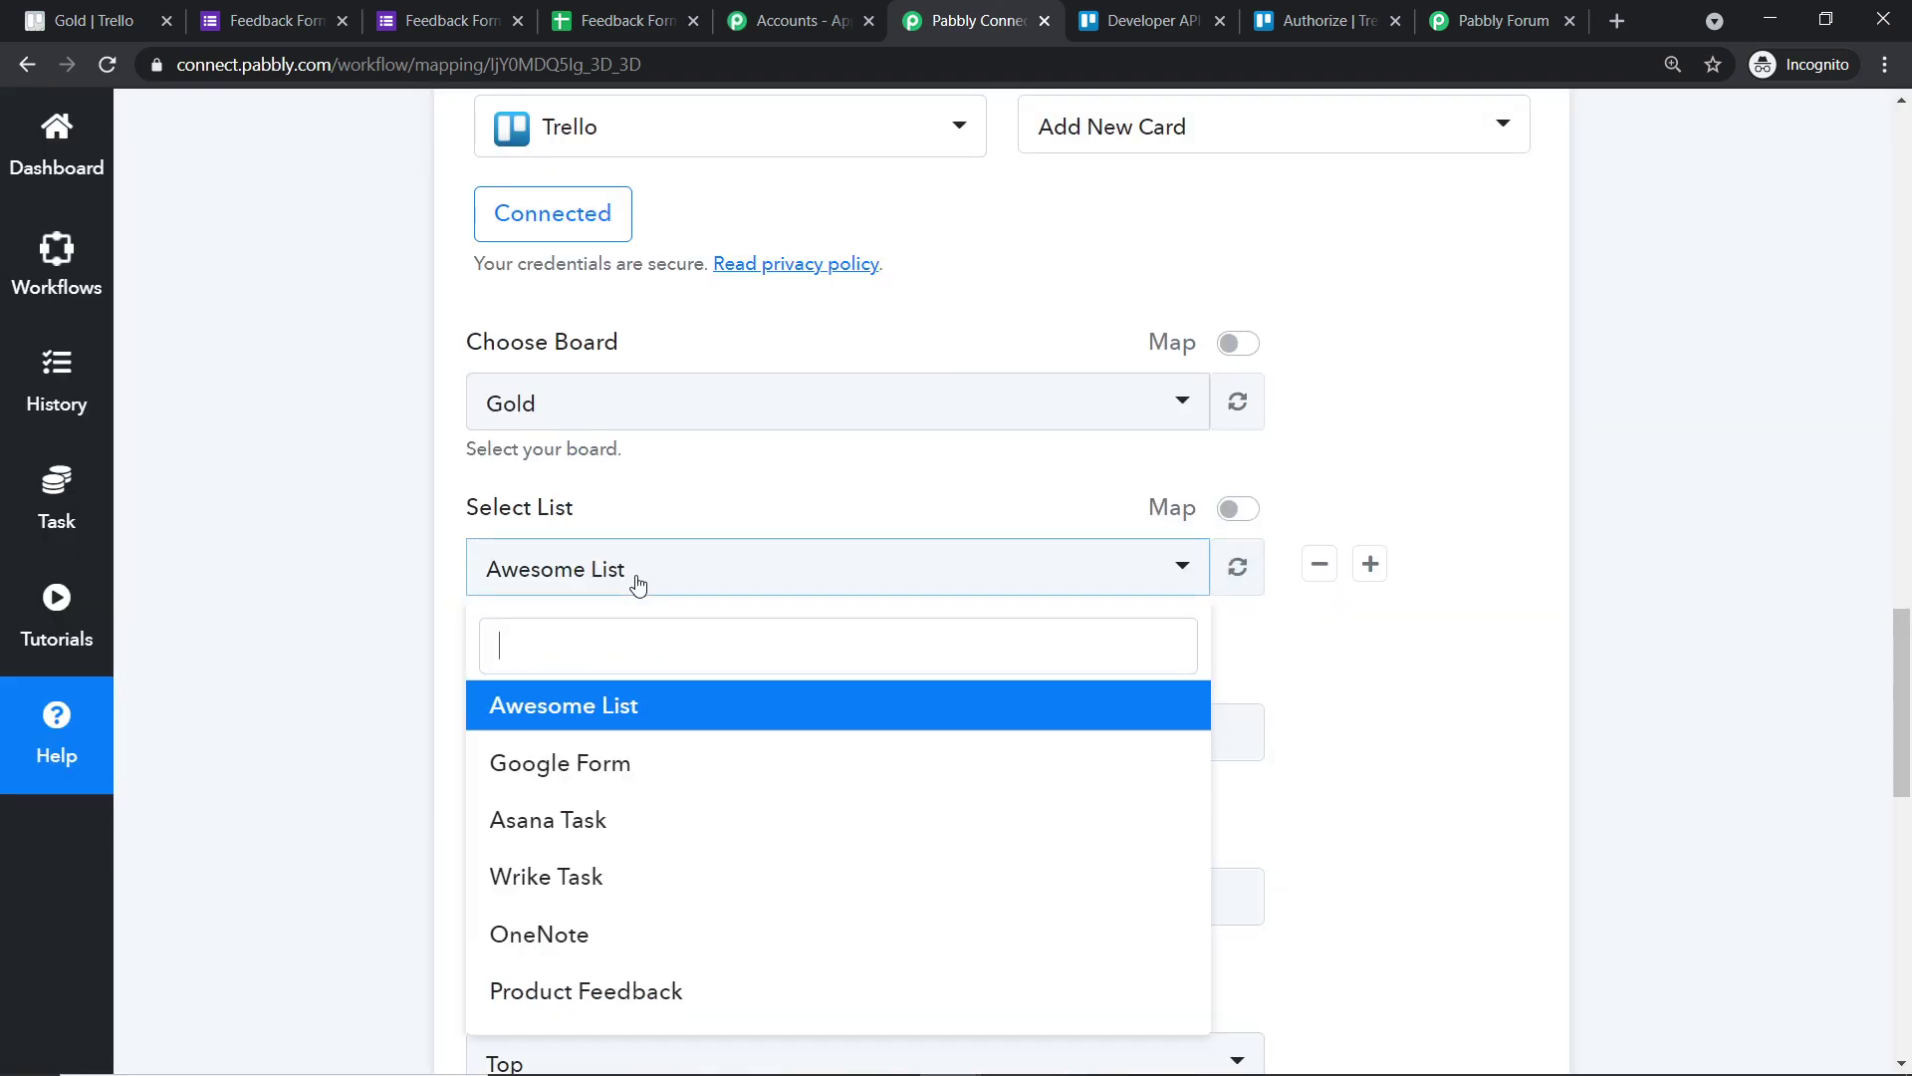
pyautogui.click(708, 990)
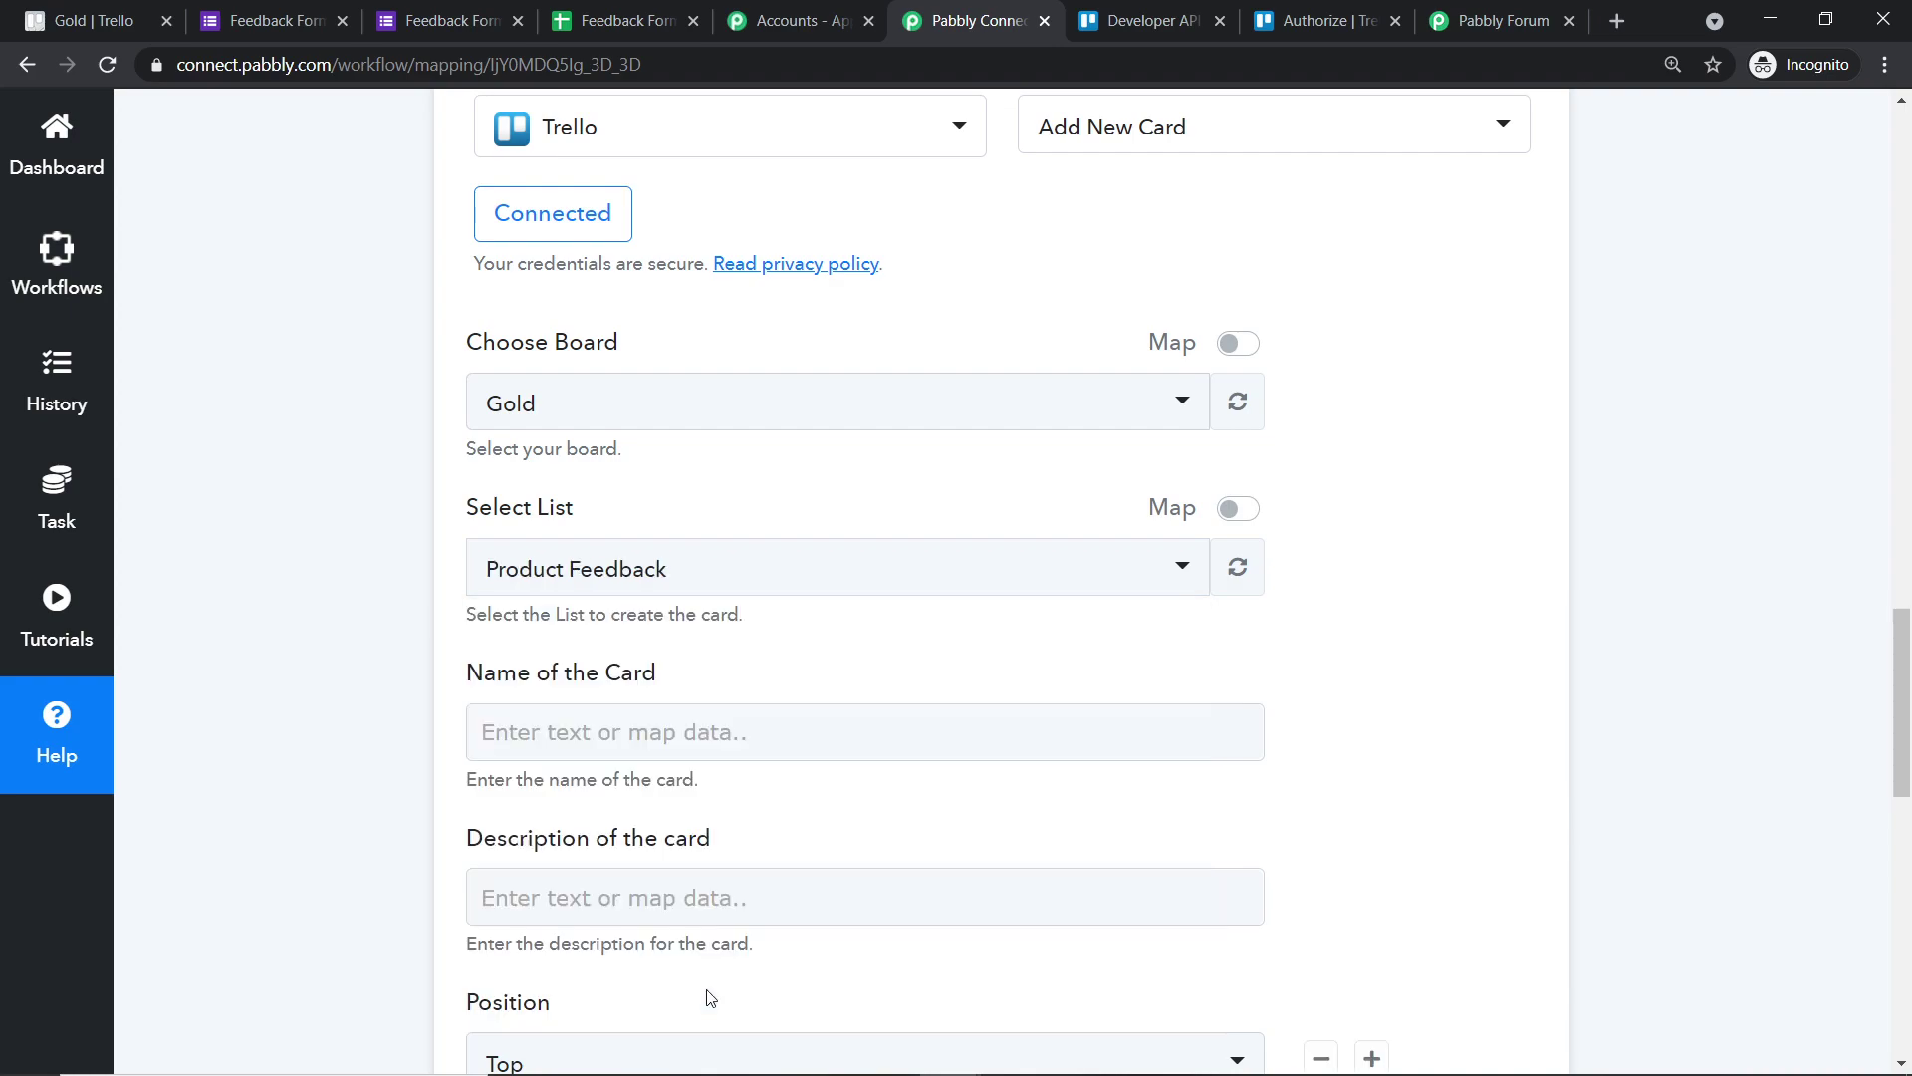
pyautogui.scroll(-2, 926, 702)
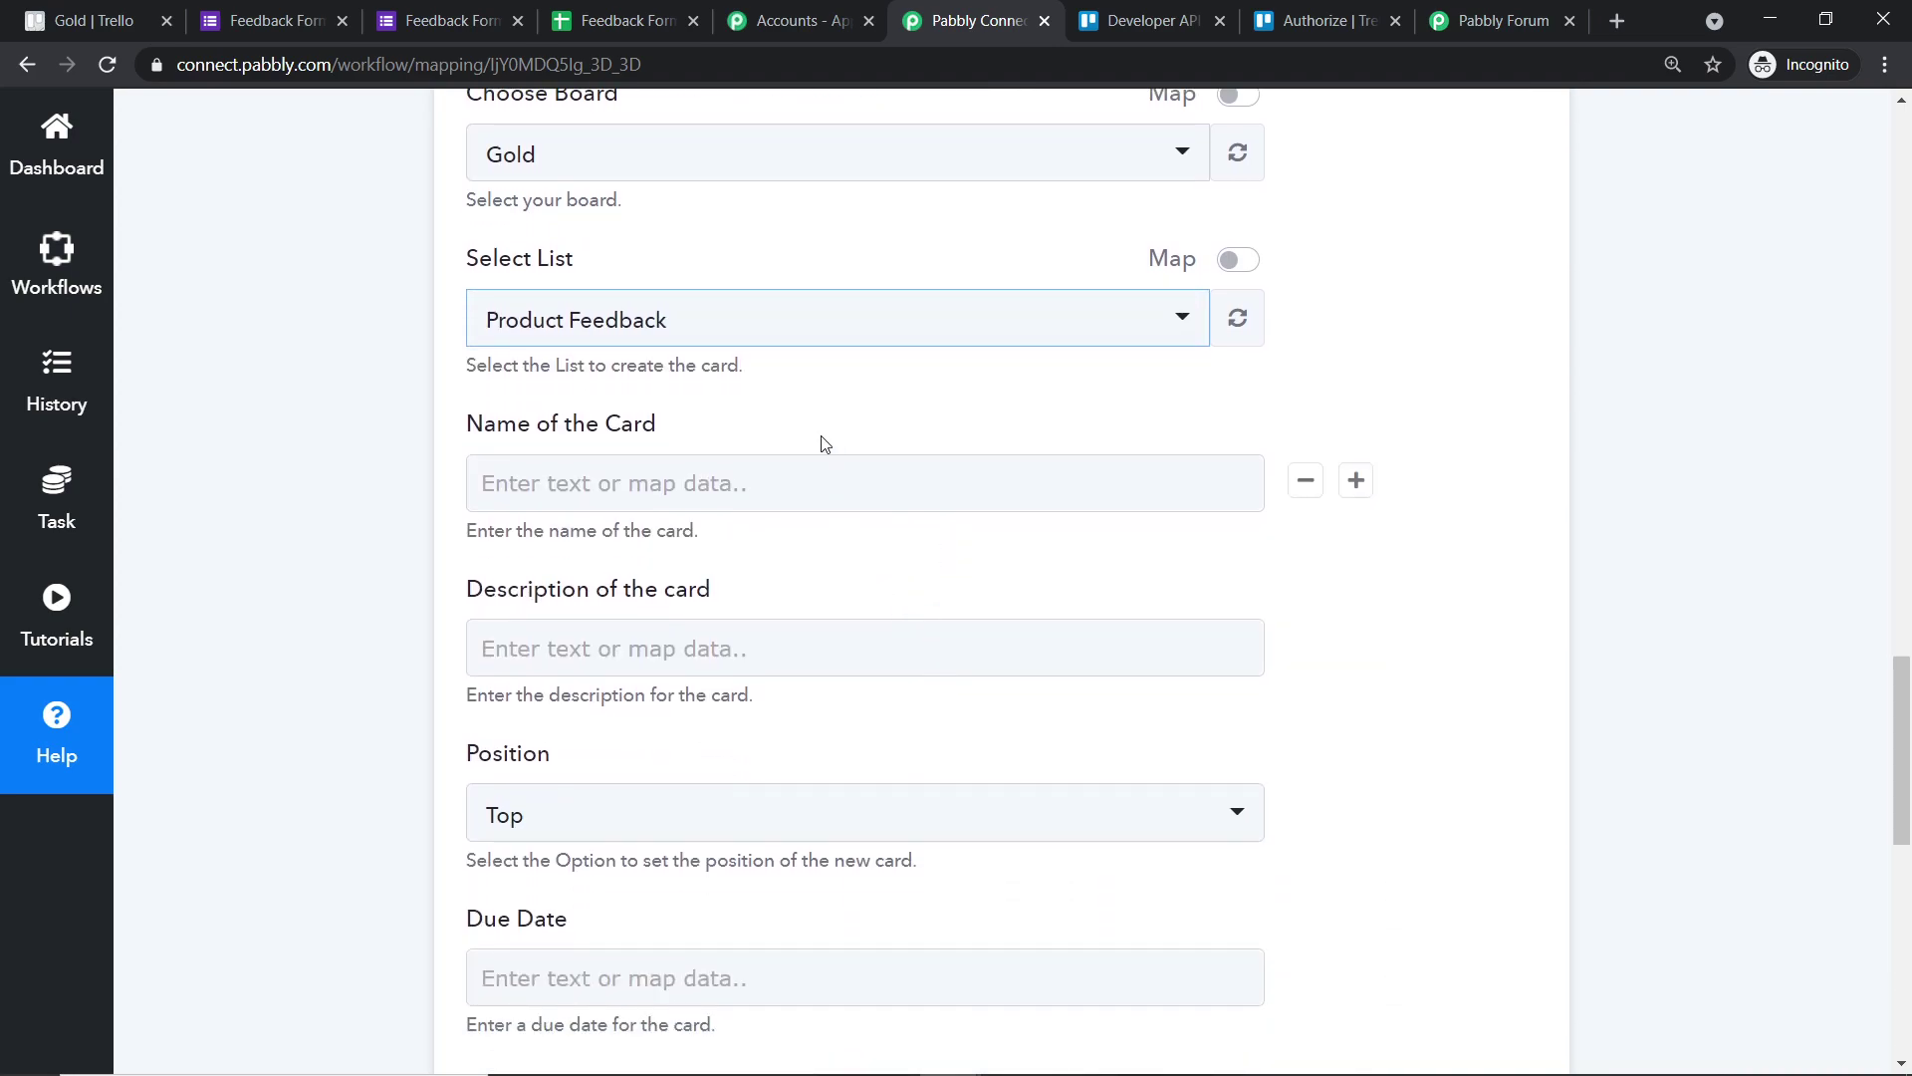
pyautogui.scroll(1, 823, 442)
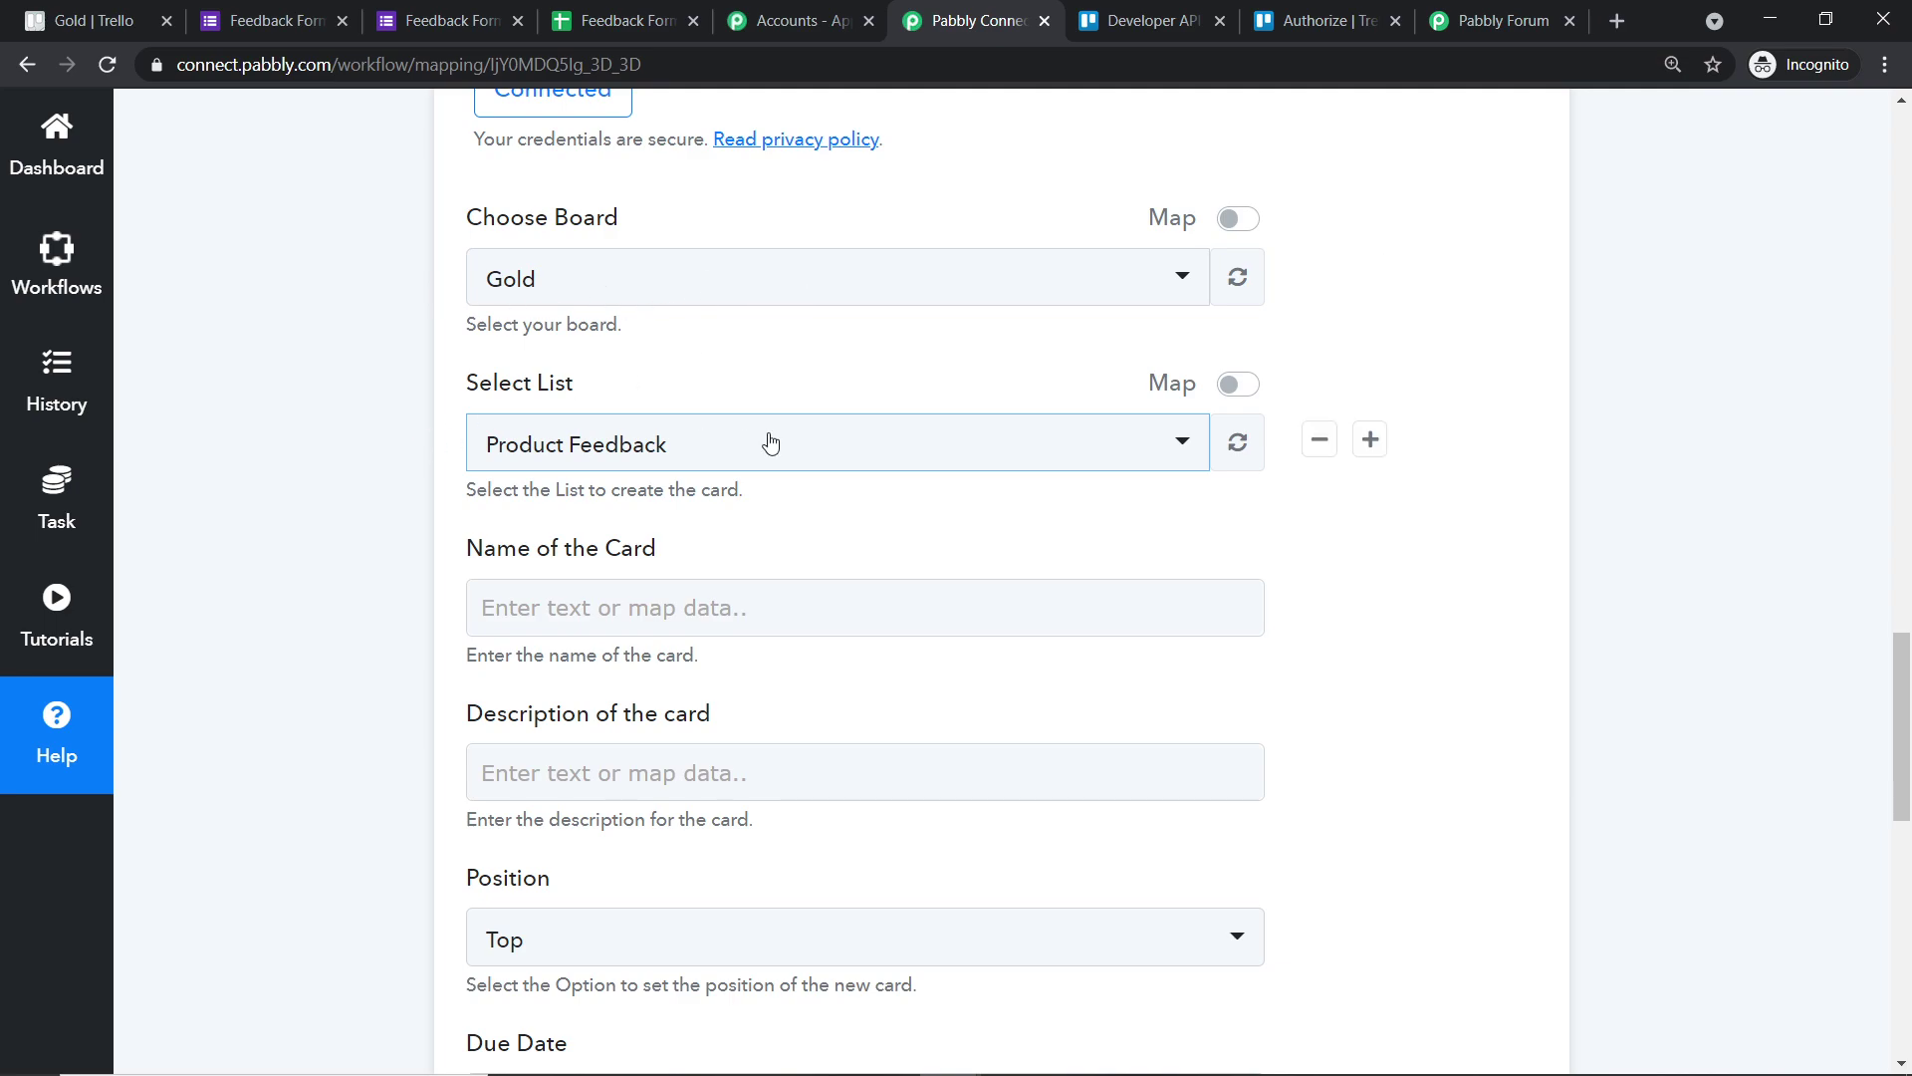
pyautogui.scroll(-2, 776, 449)
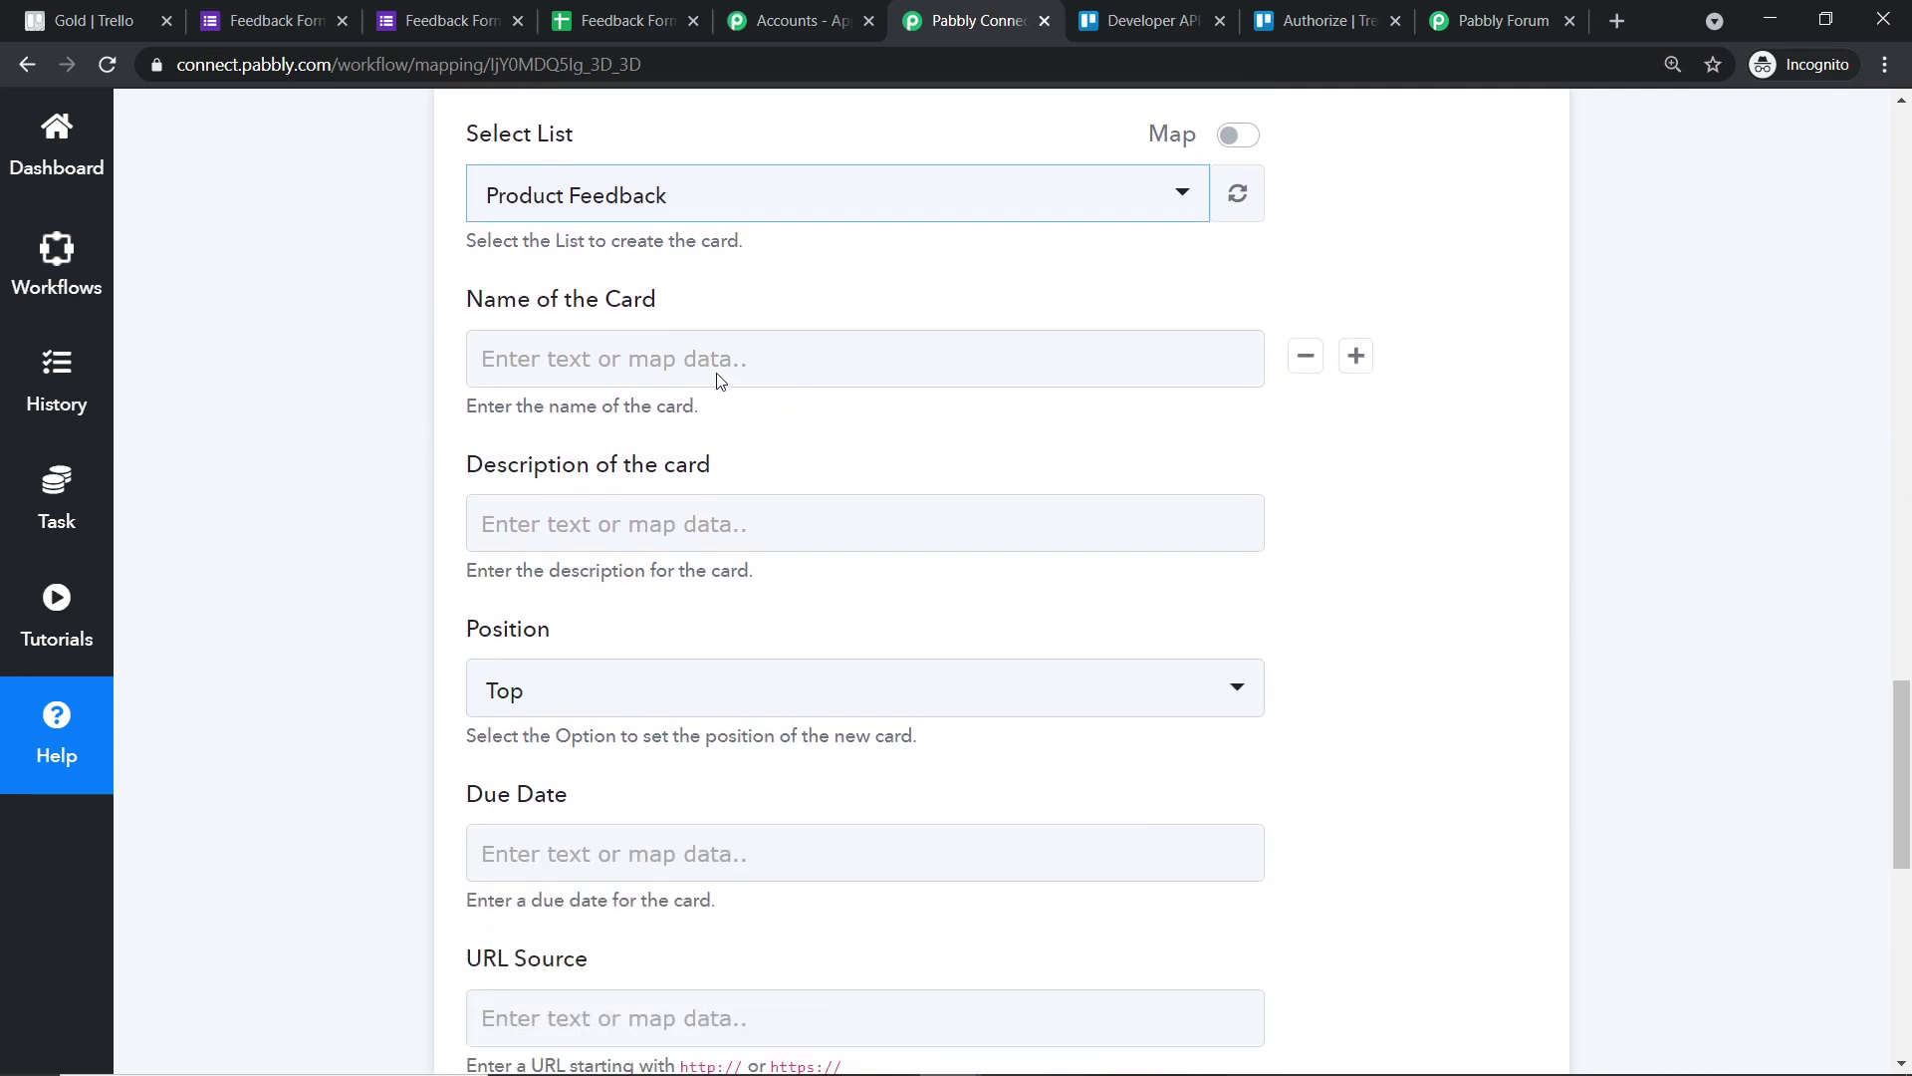
# - Map the card name to the form response's Summary of Issue
pyautogui.click(709, 363)
pyautogui.click(723, 580)
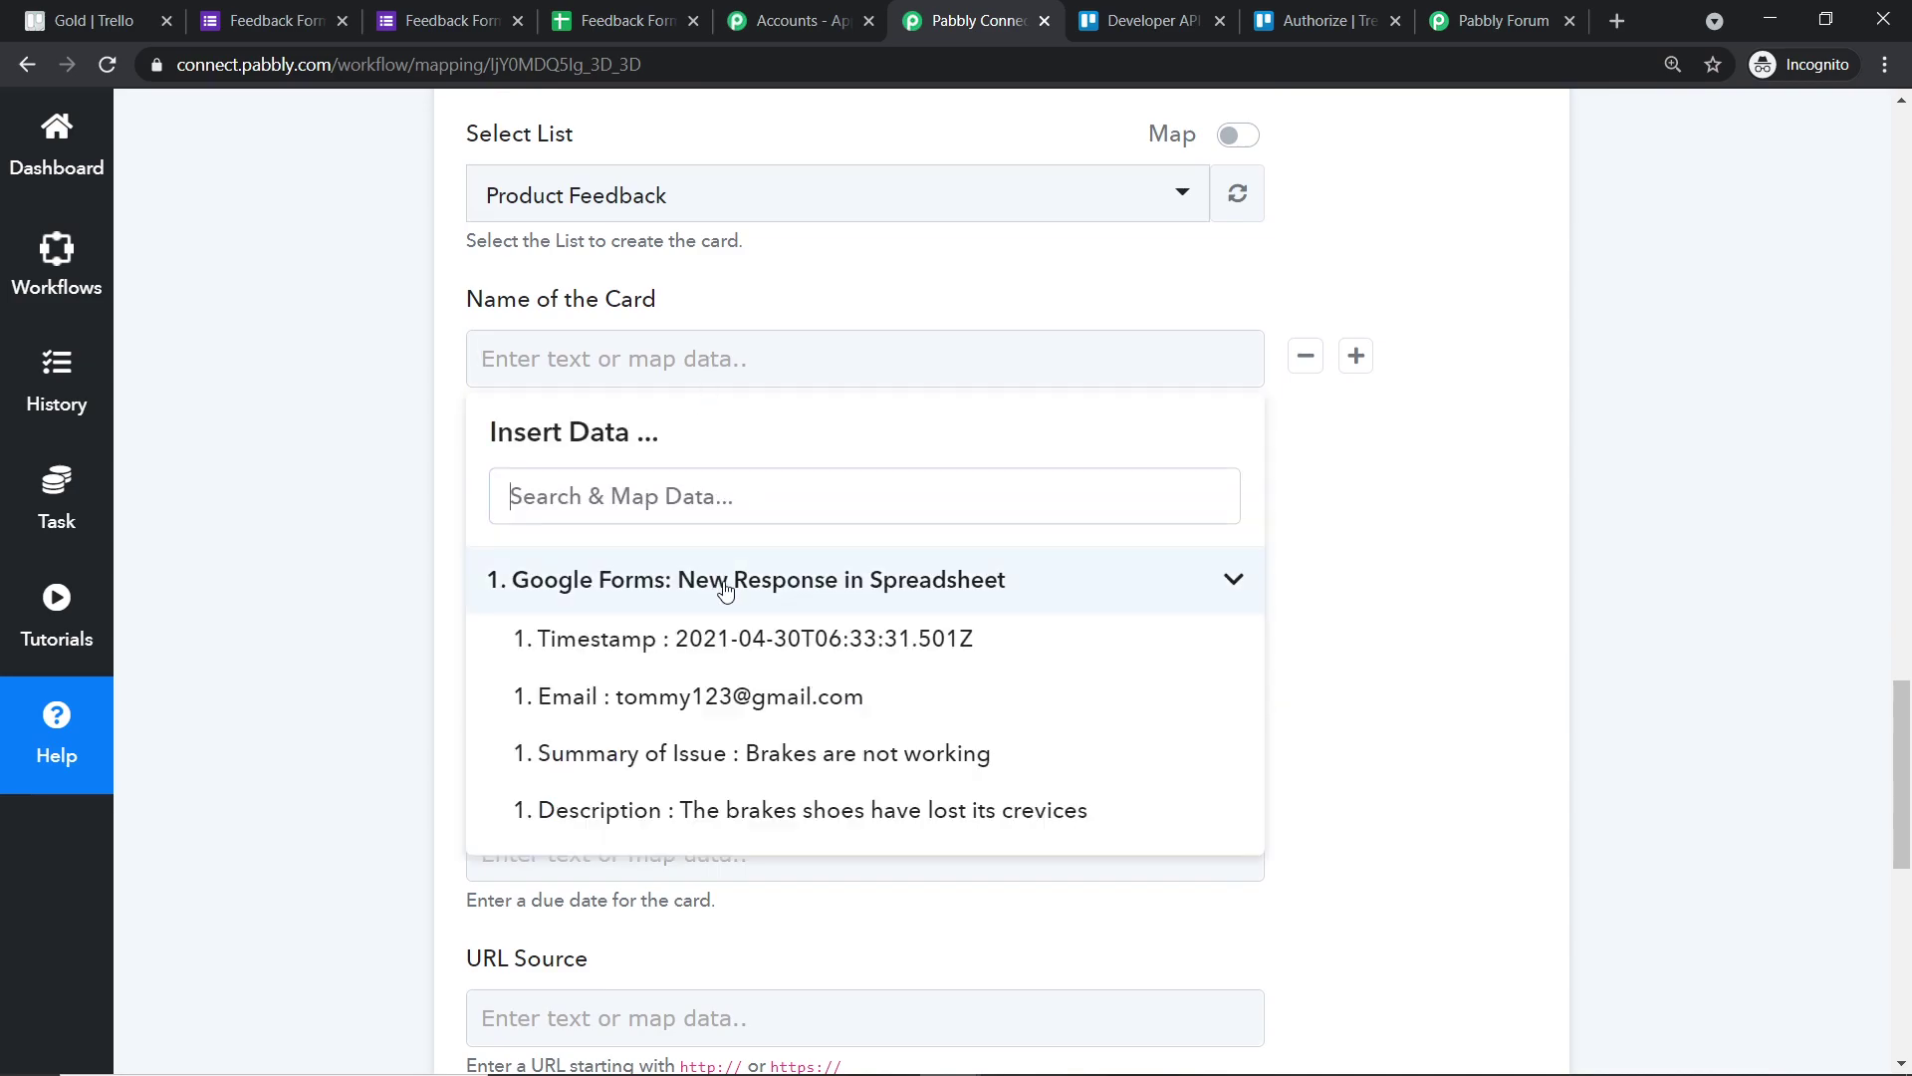
pyautogui.click(809, 759)
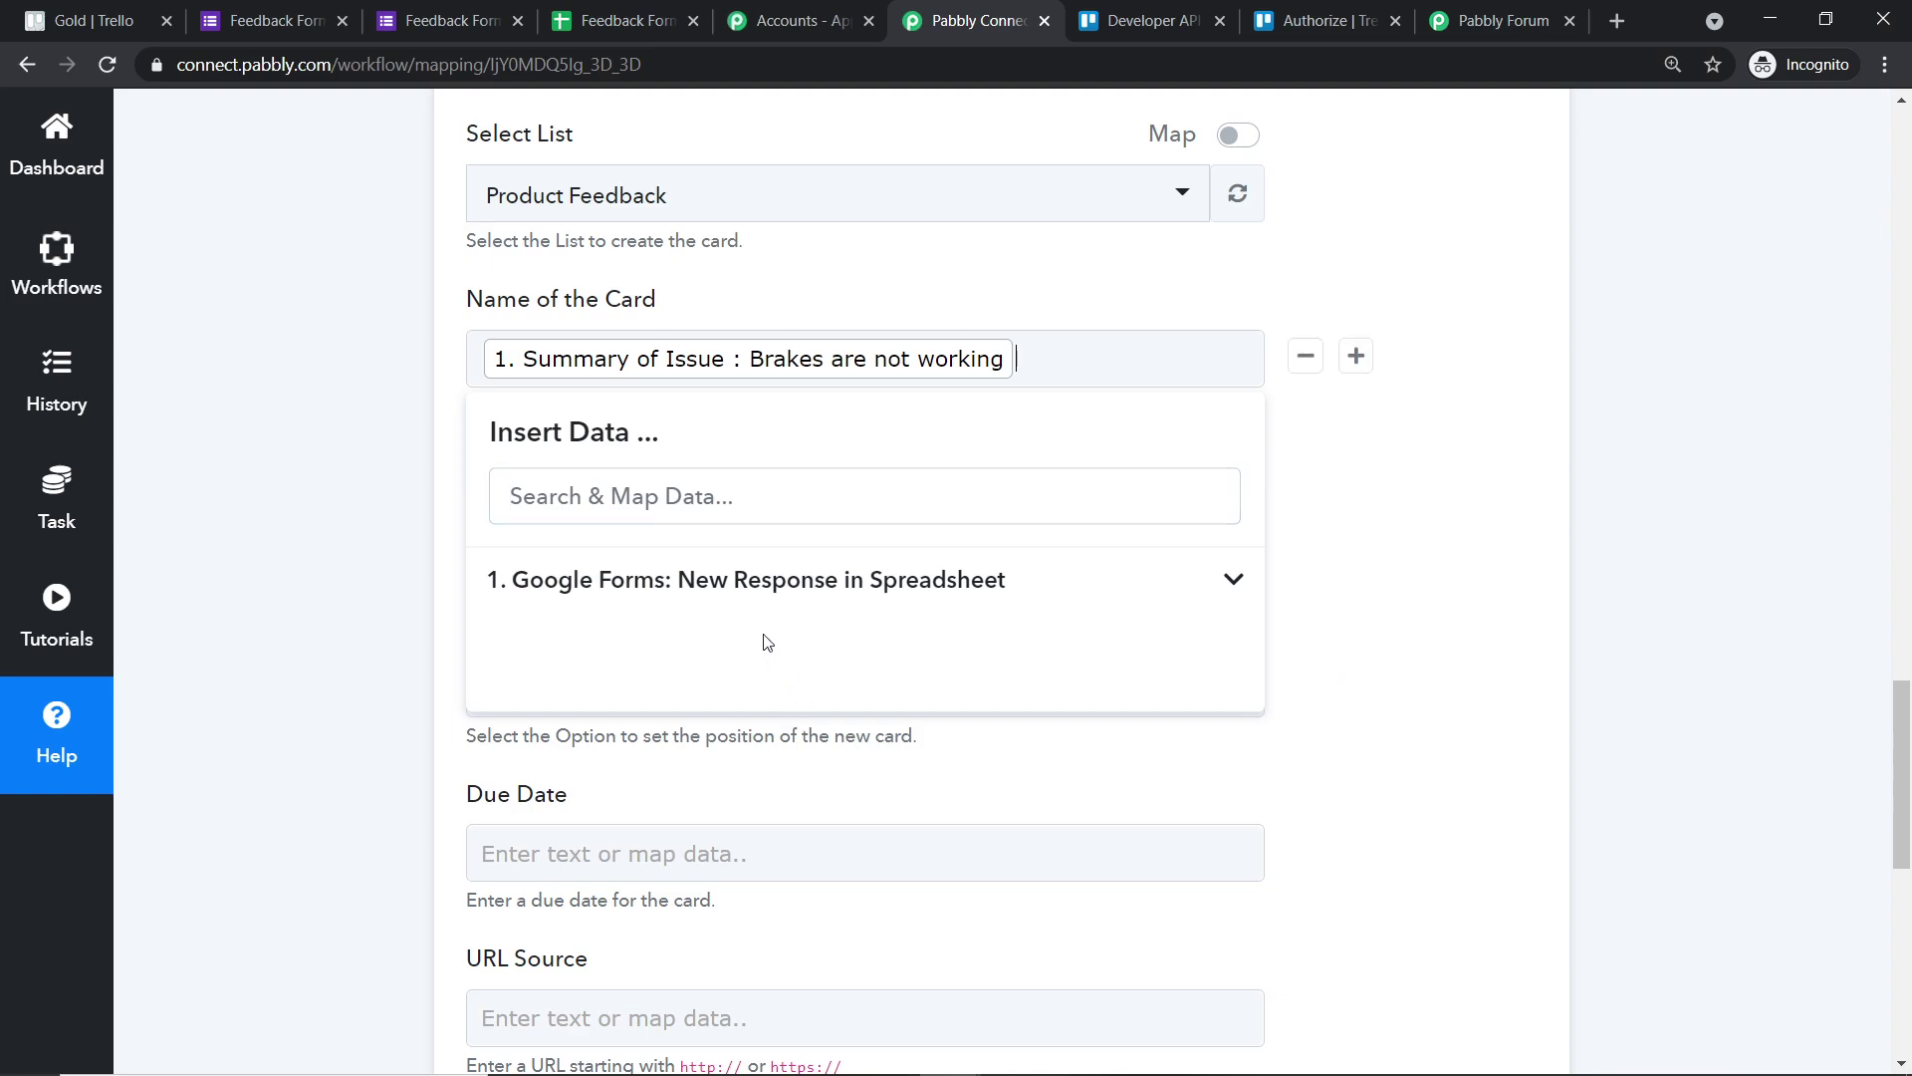
pyautogui.click(1698, 444)
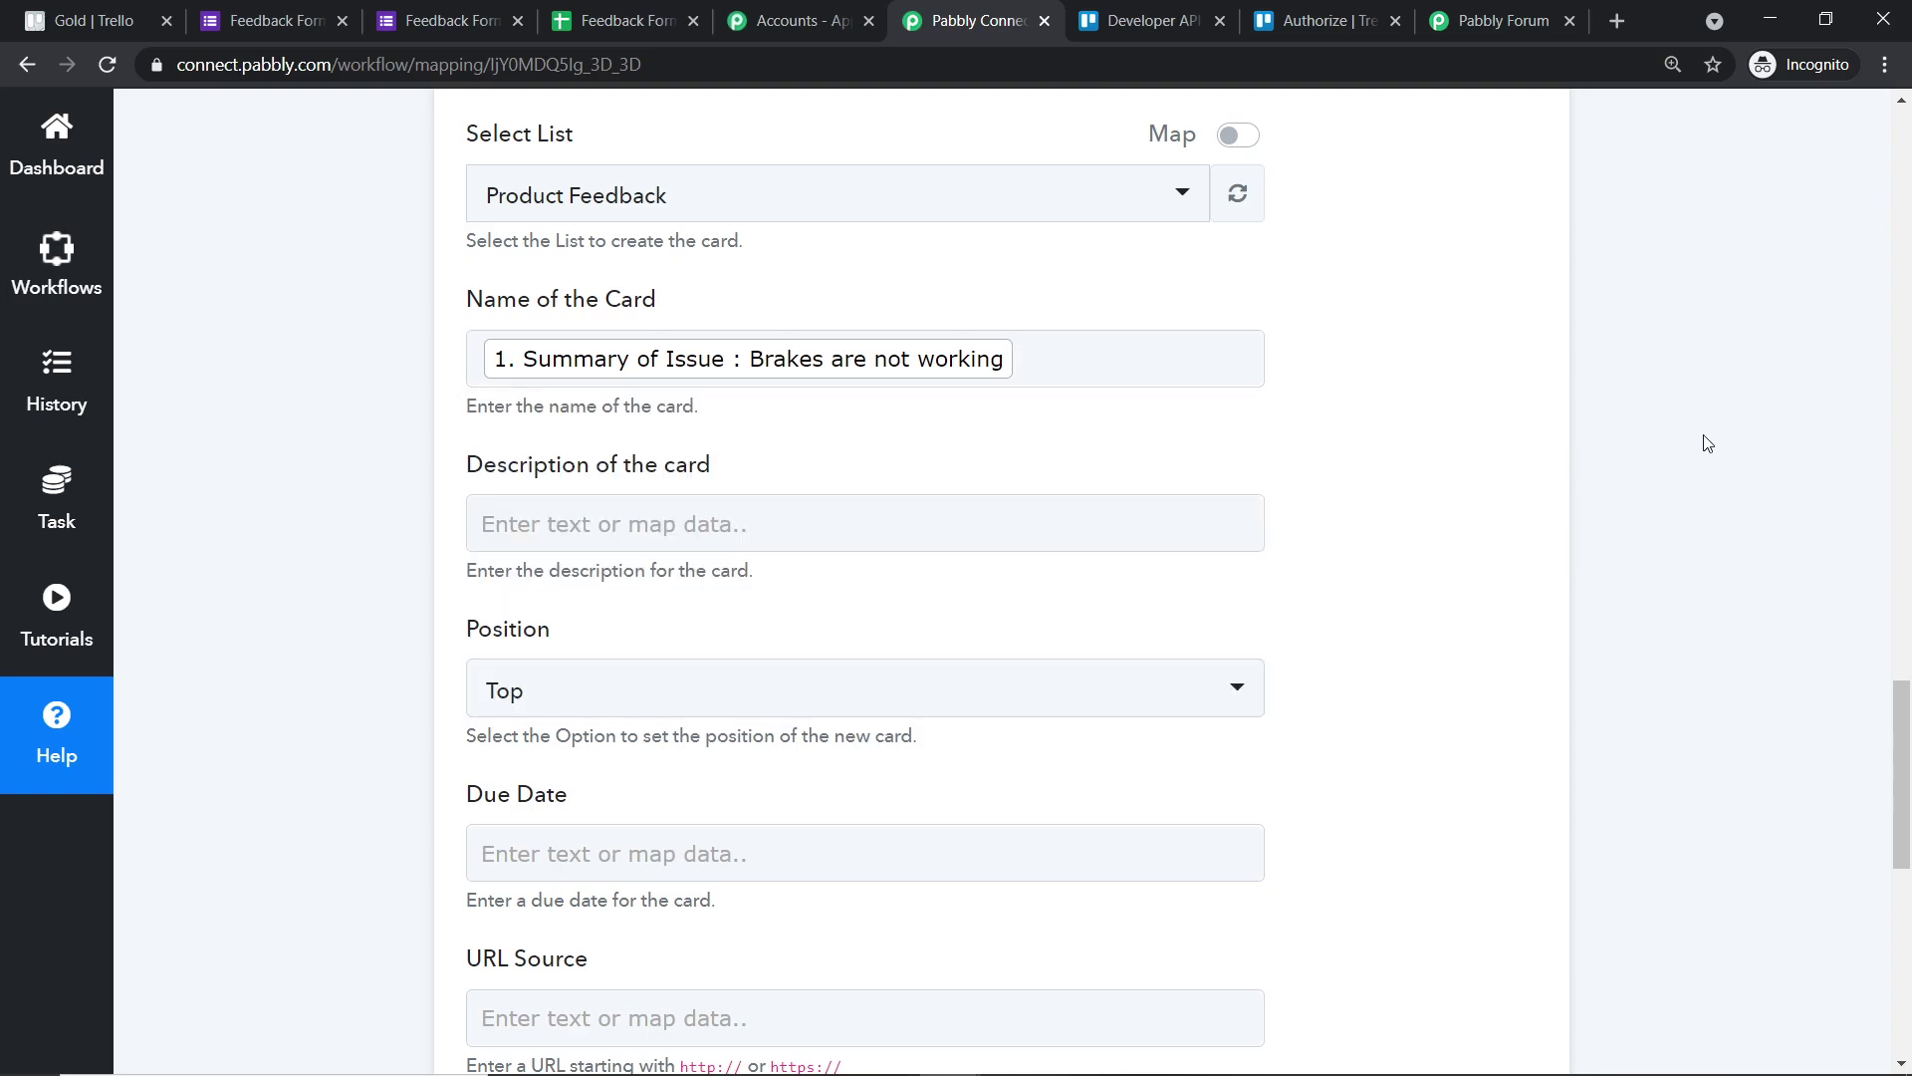
# - Build the card description from Description, the text ': reponse filled by email :', and Email
pyautogui.click(792, 523)
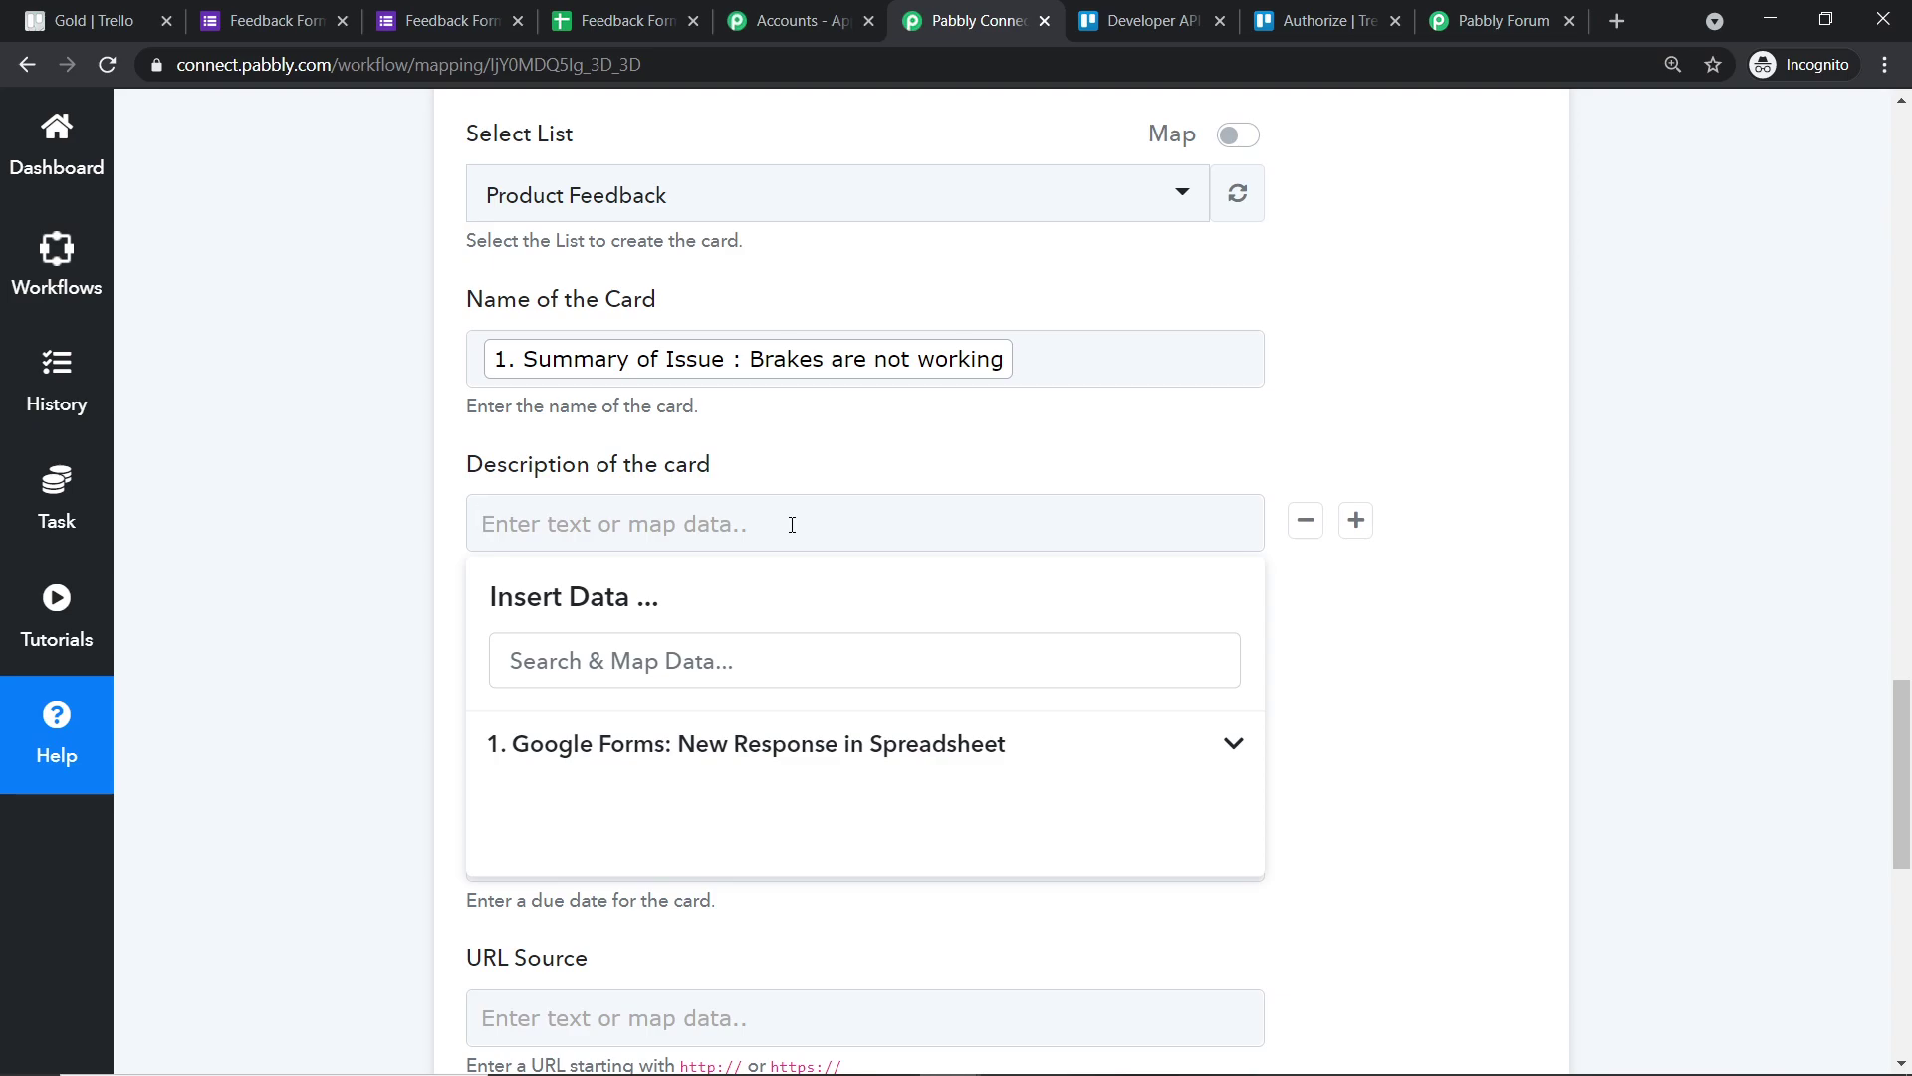
pyautogui.click(868, 747)
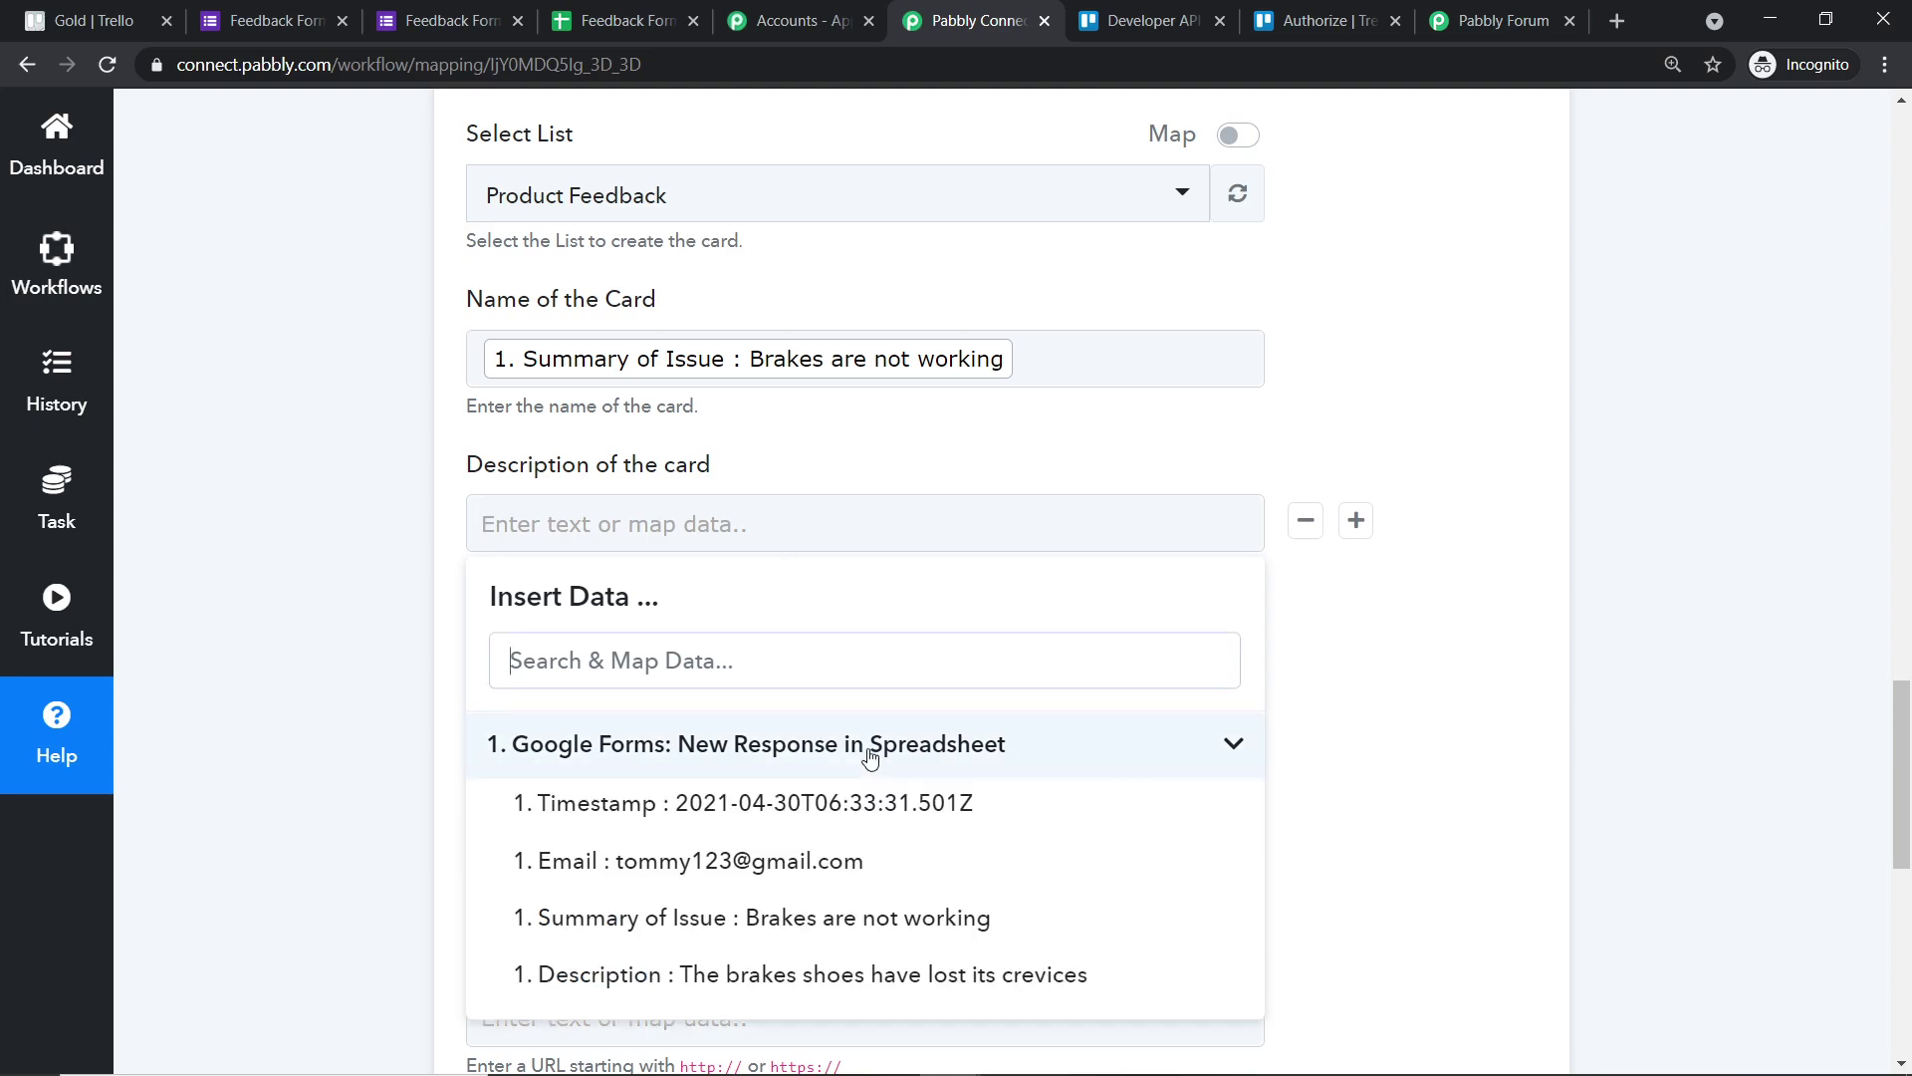
pyautogui.click(848, 976)
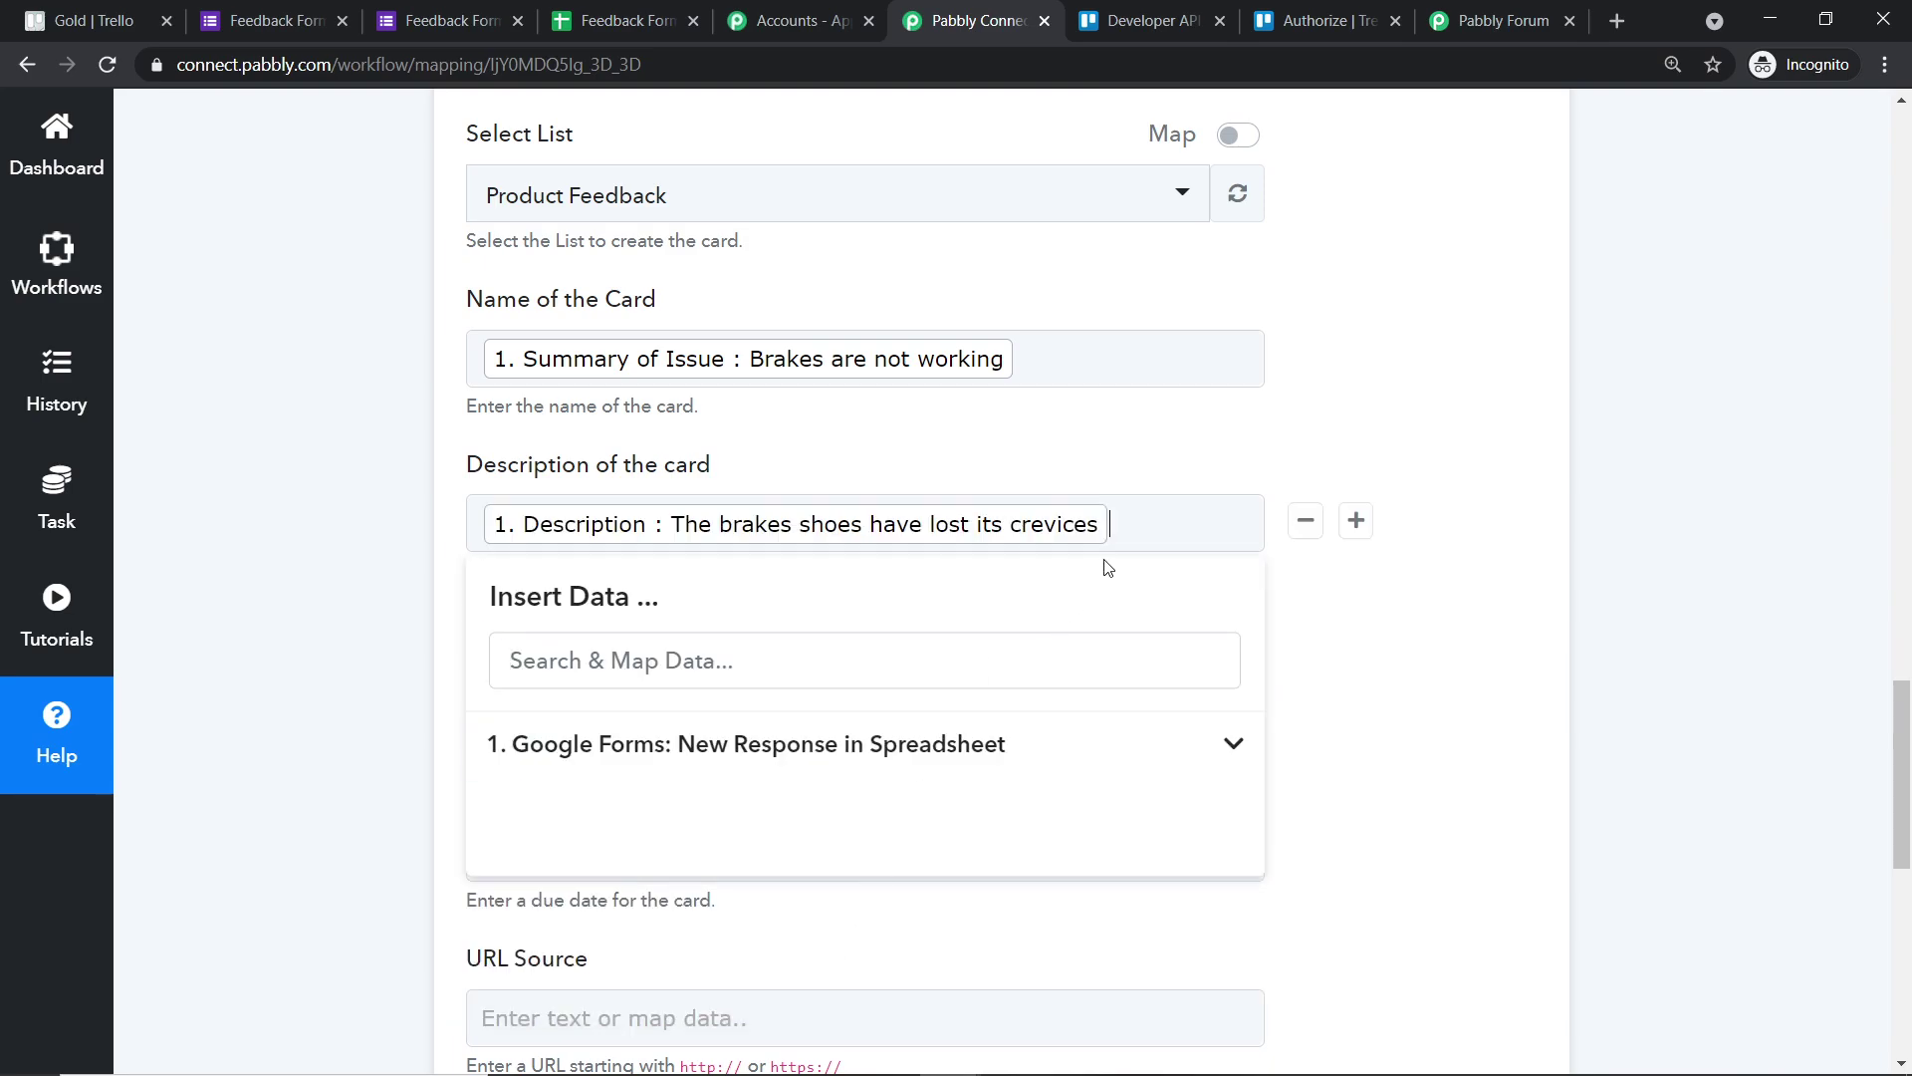
pyautogui.write('reponse filled here')
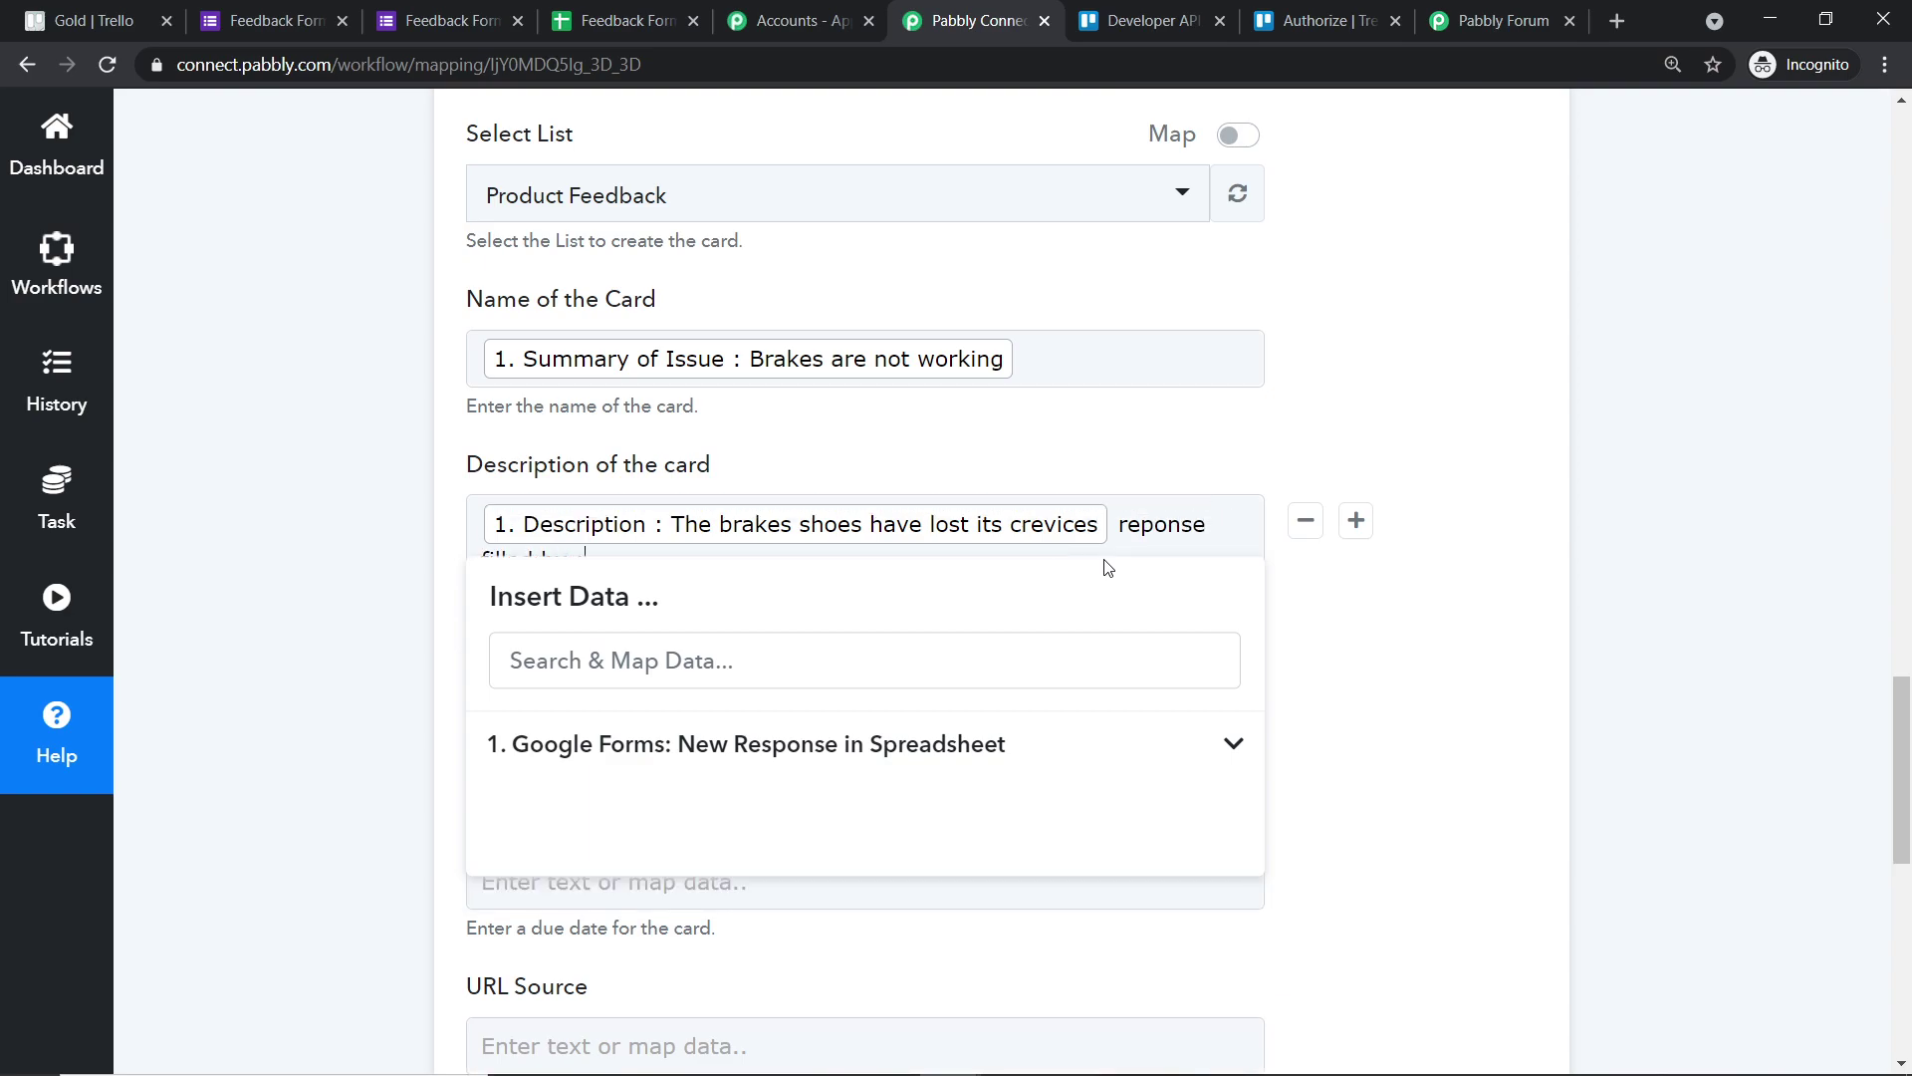
pyautogui.click(775, 755)
pyautogui.click(791, 862)
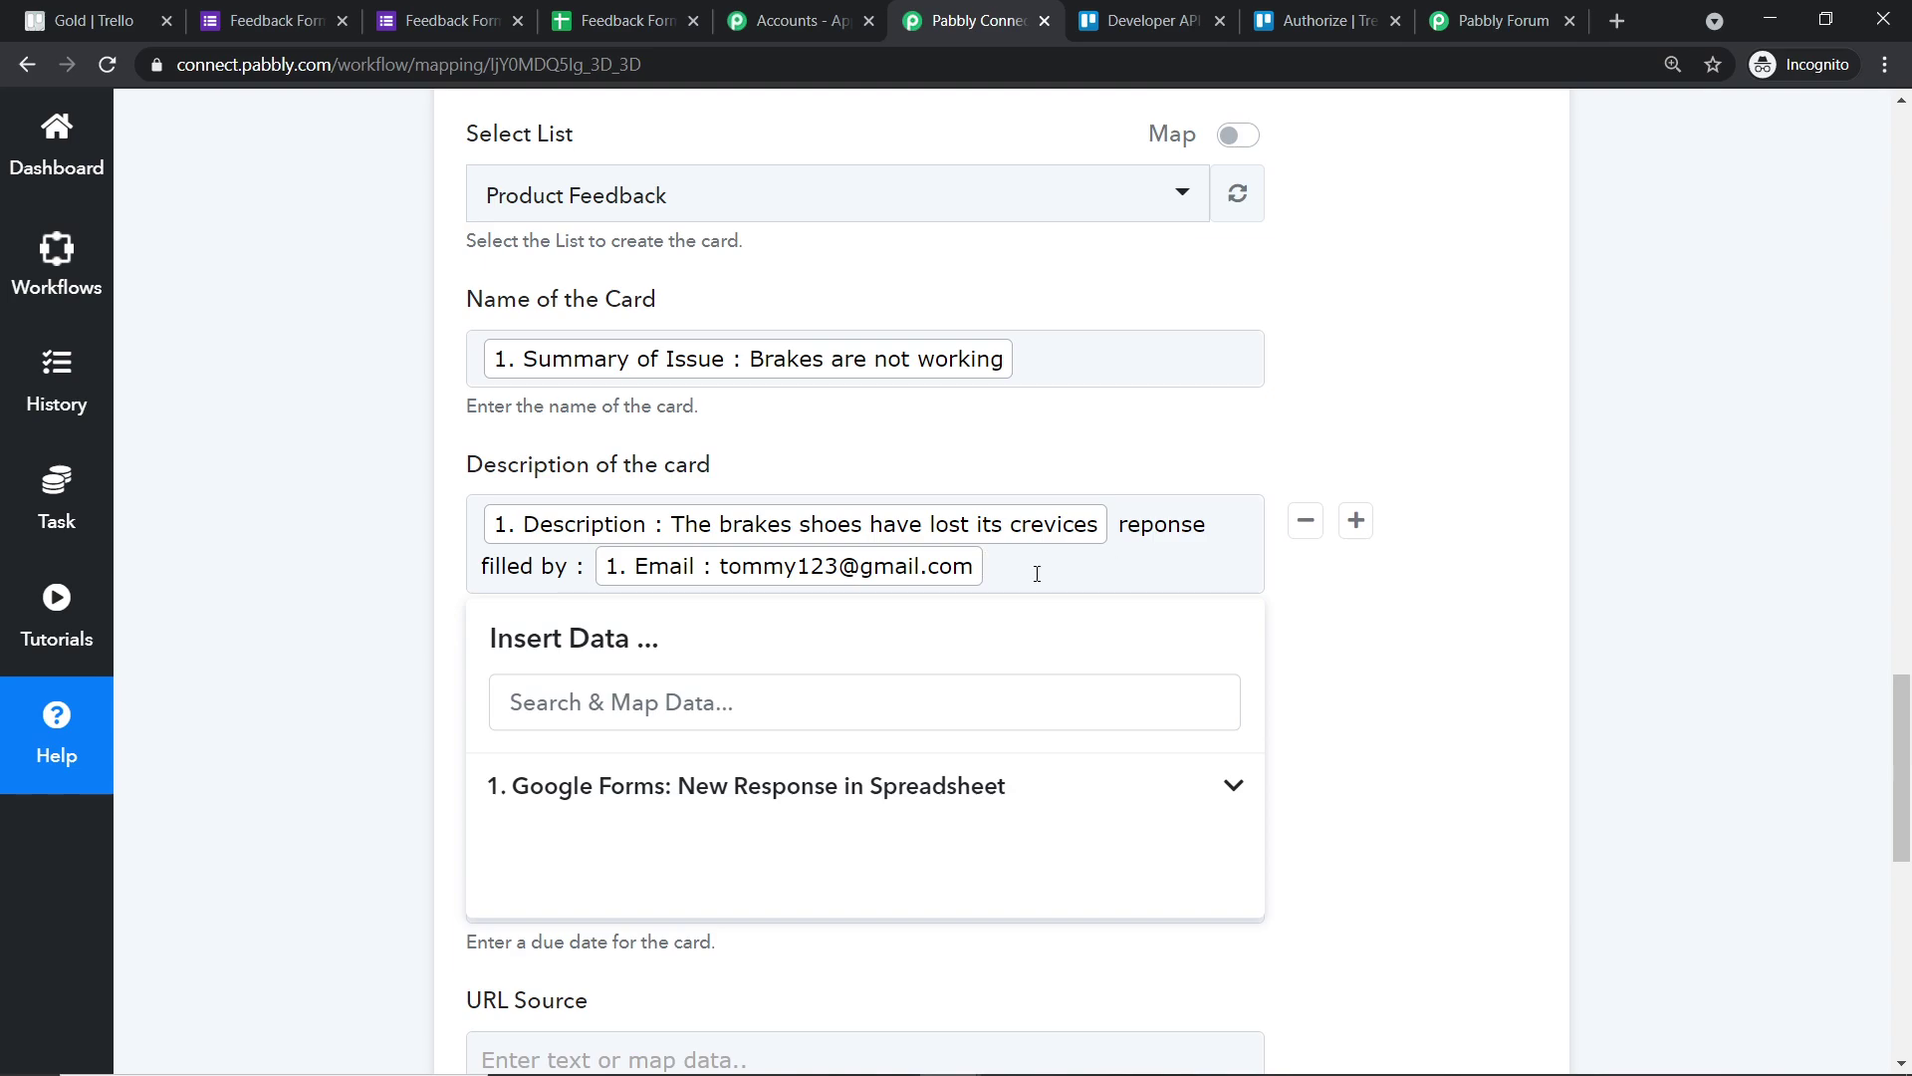
pyautogui.click(578, 565)
pyautogui.write('email')
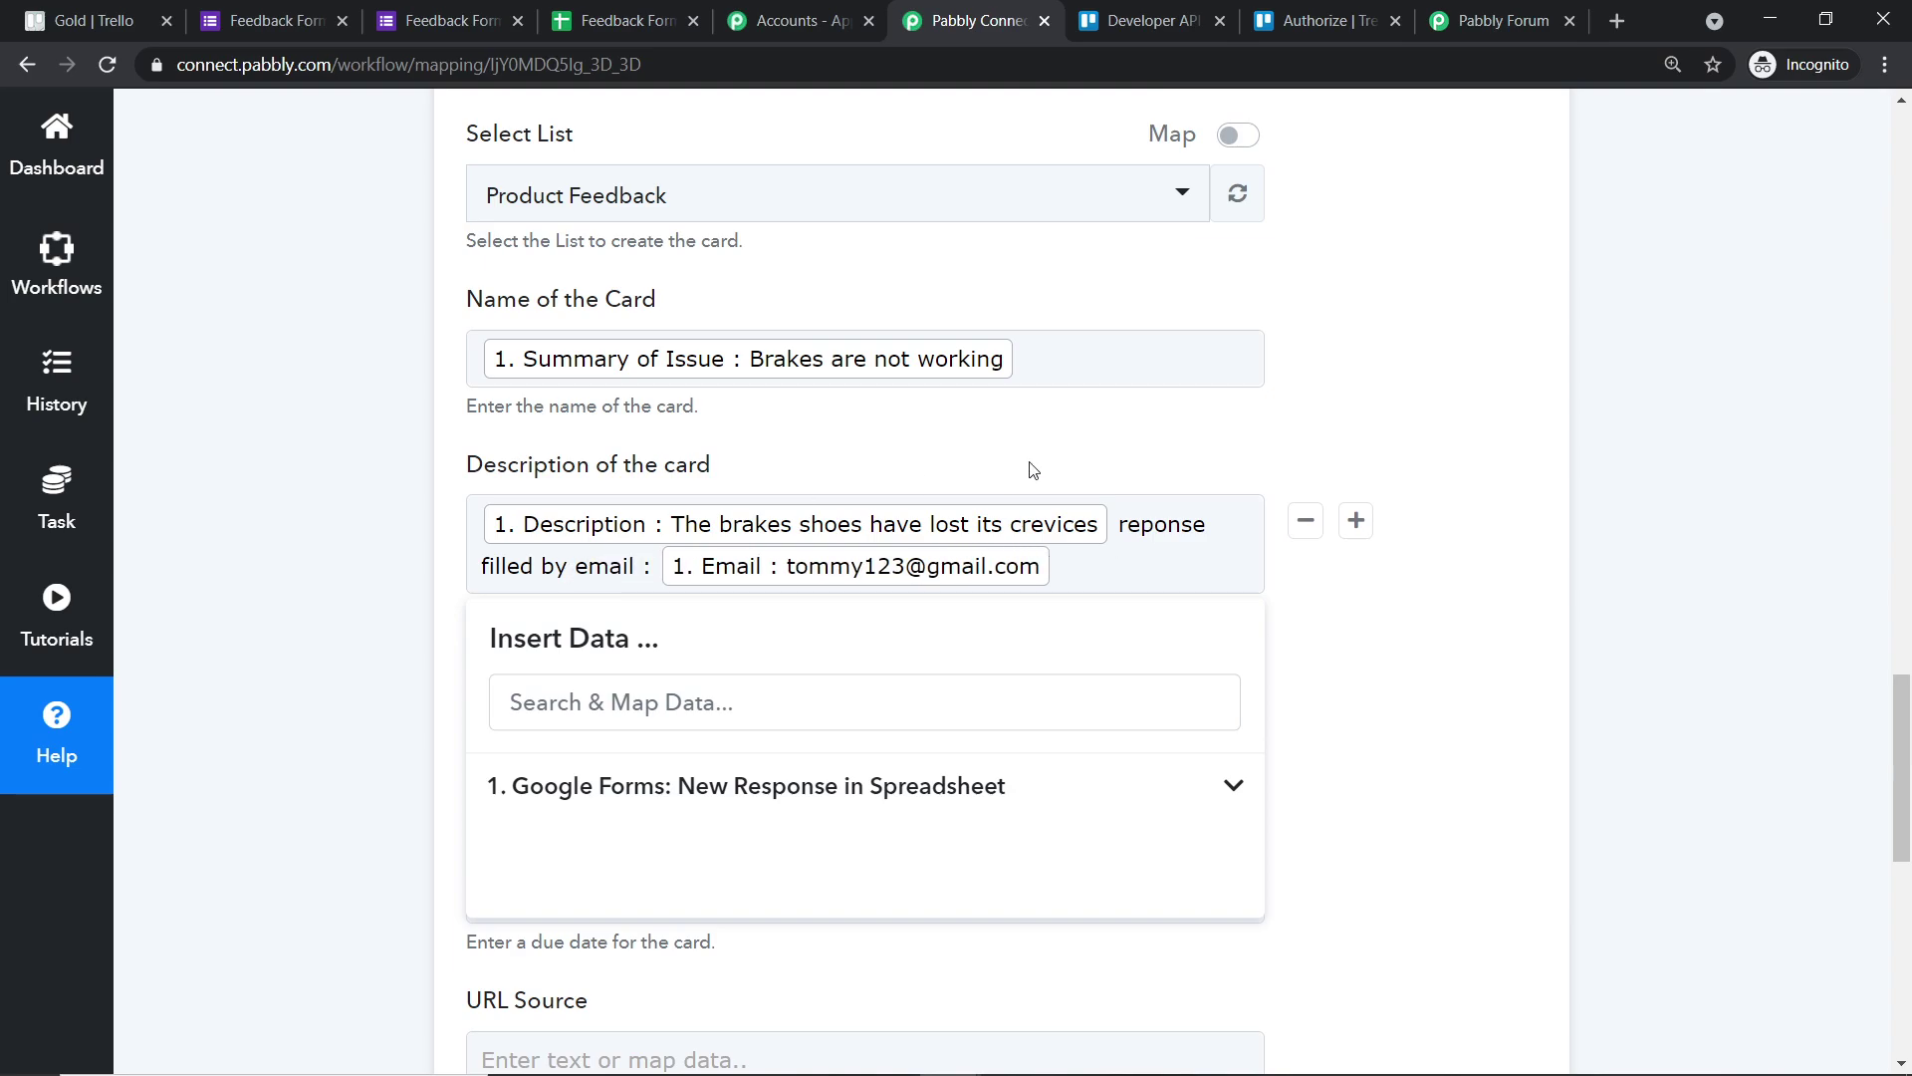
pyautogui.click(1120, 530)
pyautogui.write('::')
pyautogui.click(1554, 543)
# - Save the Trello step and send a test request that creates a card
pyautogui.scroll(-3, 686, 724)
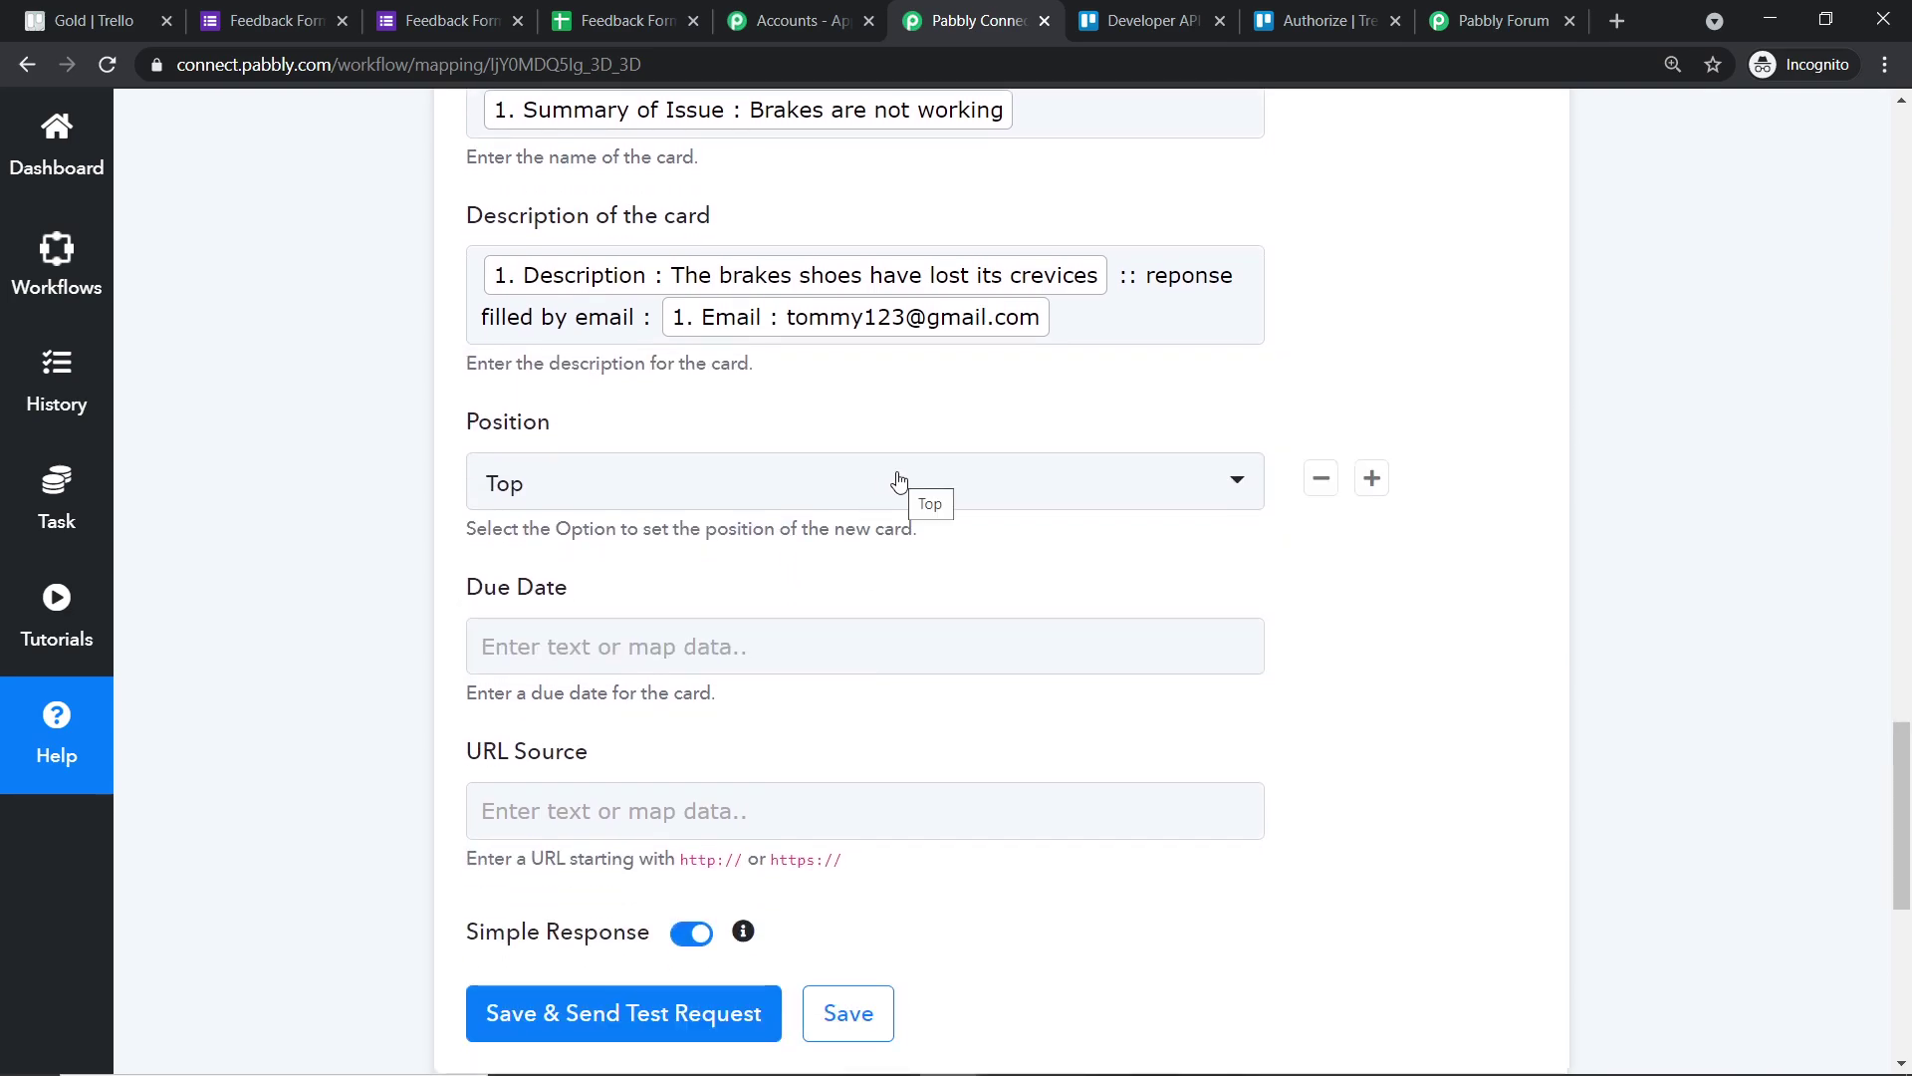
pyautogui.scroll(-1, 888, 482)
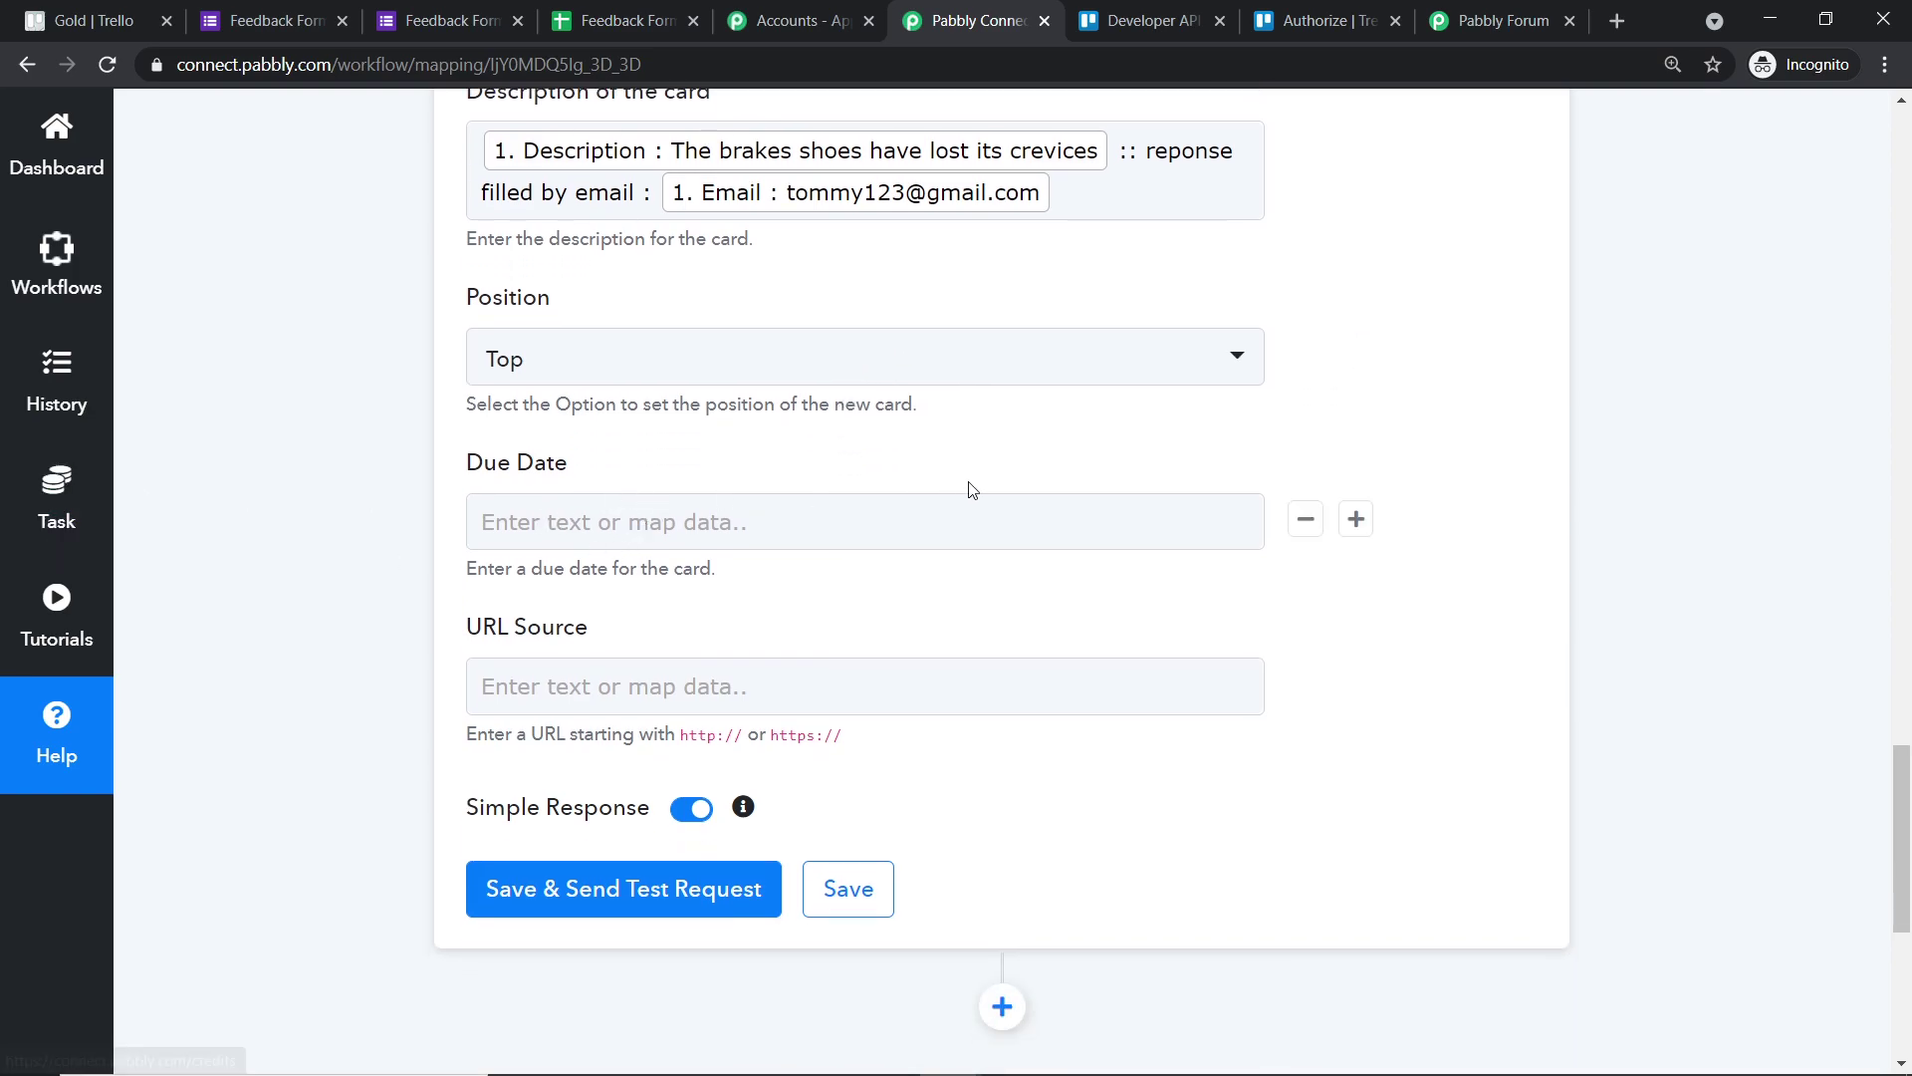
pyautogui.scroll(-1, 906, 512)
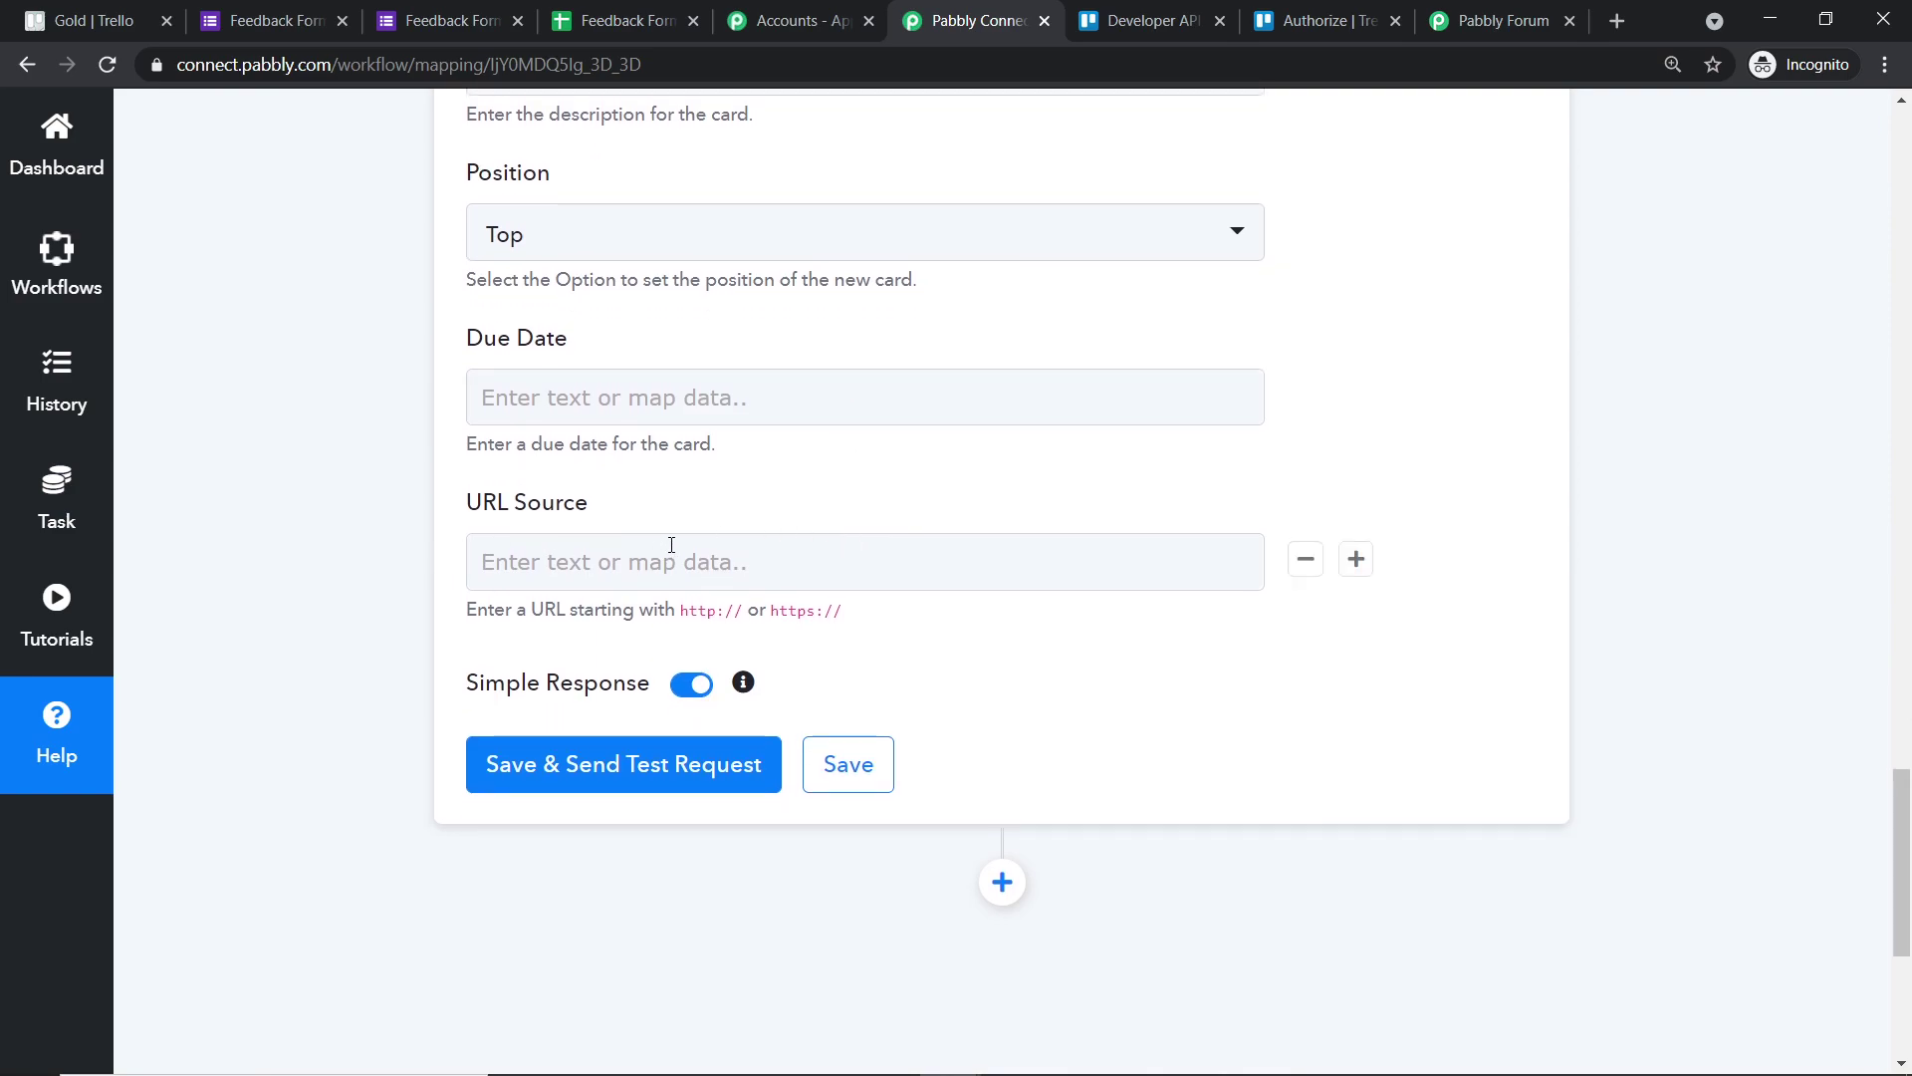
pyautogui.scroll(-1, 648, 588)
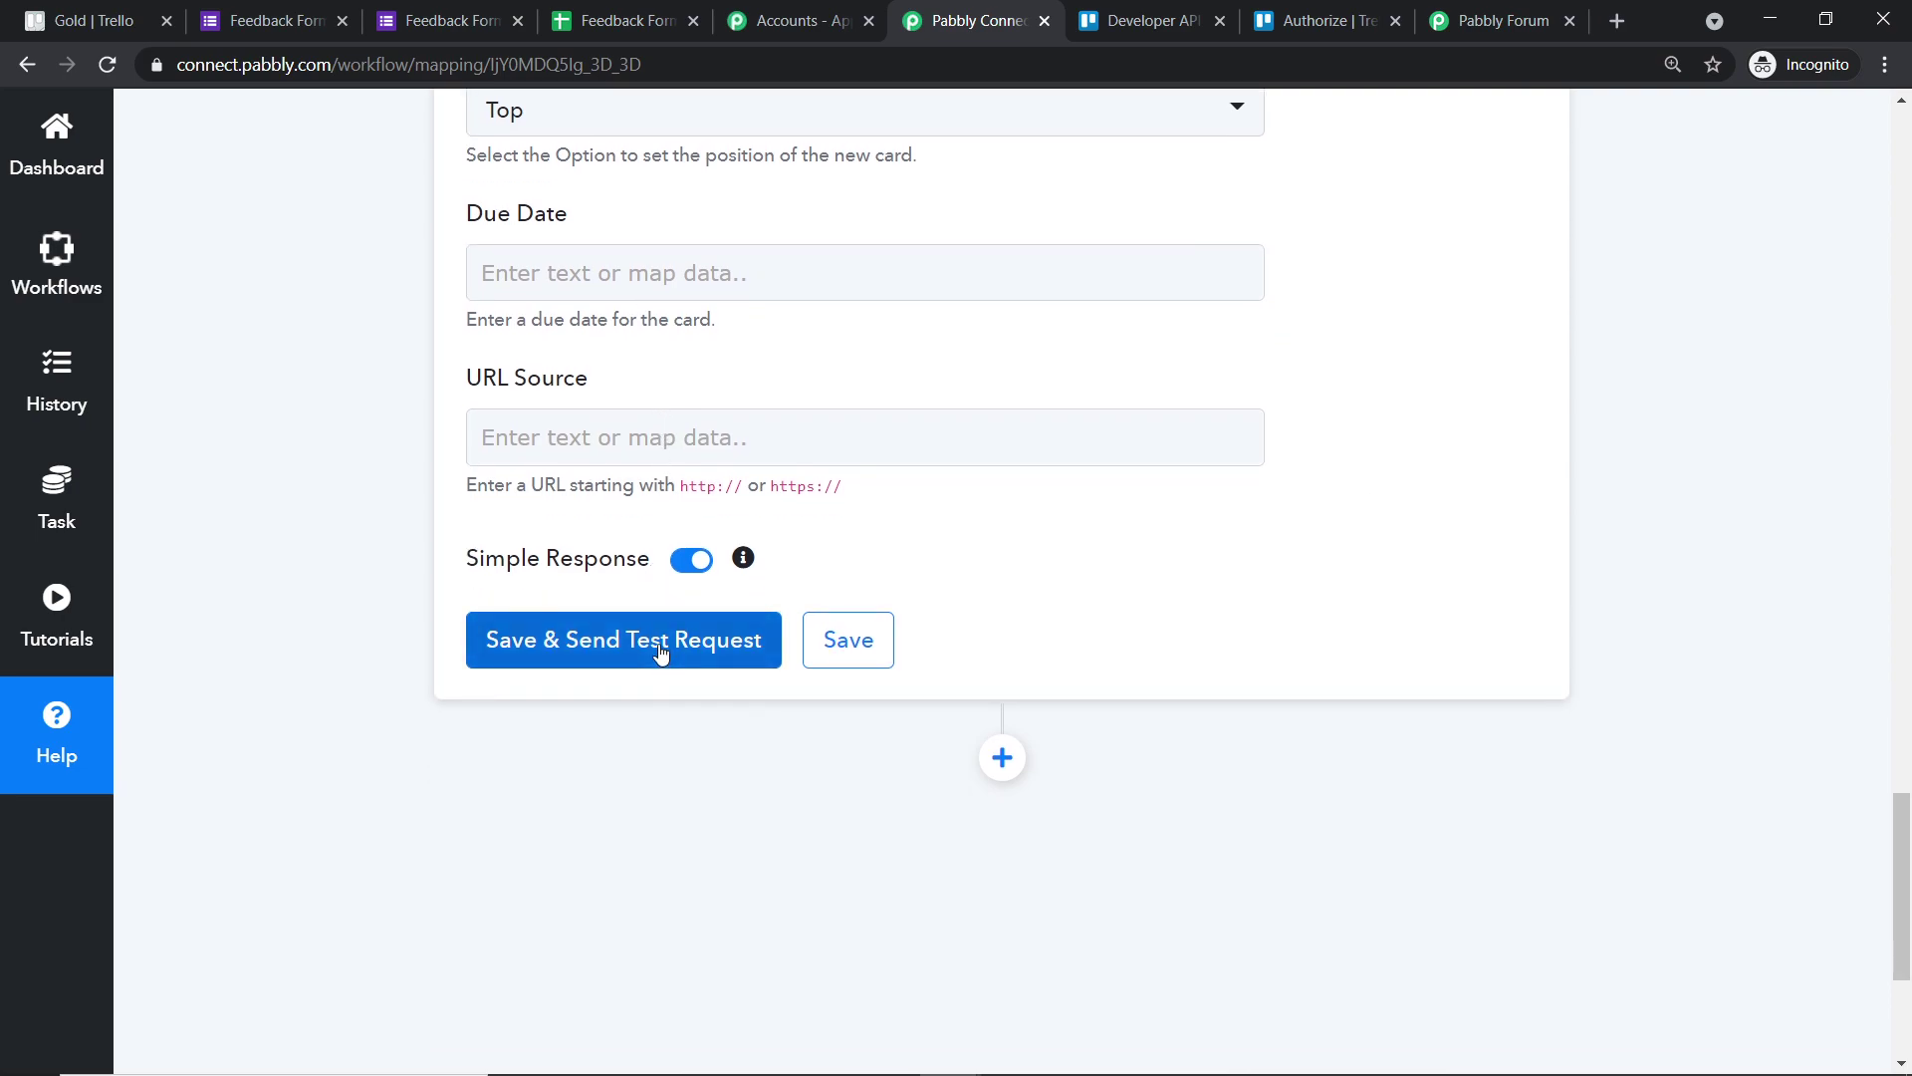
pyautogui.click(659, 645)
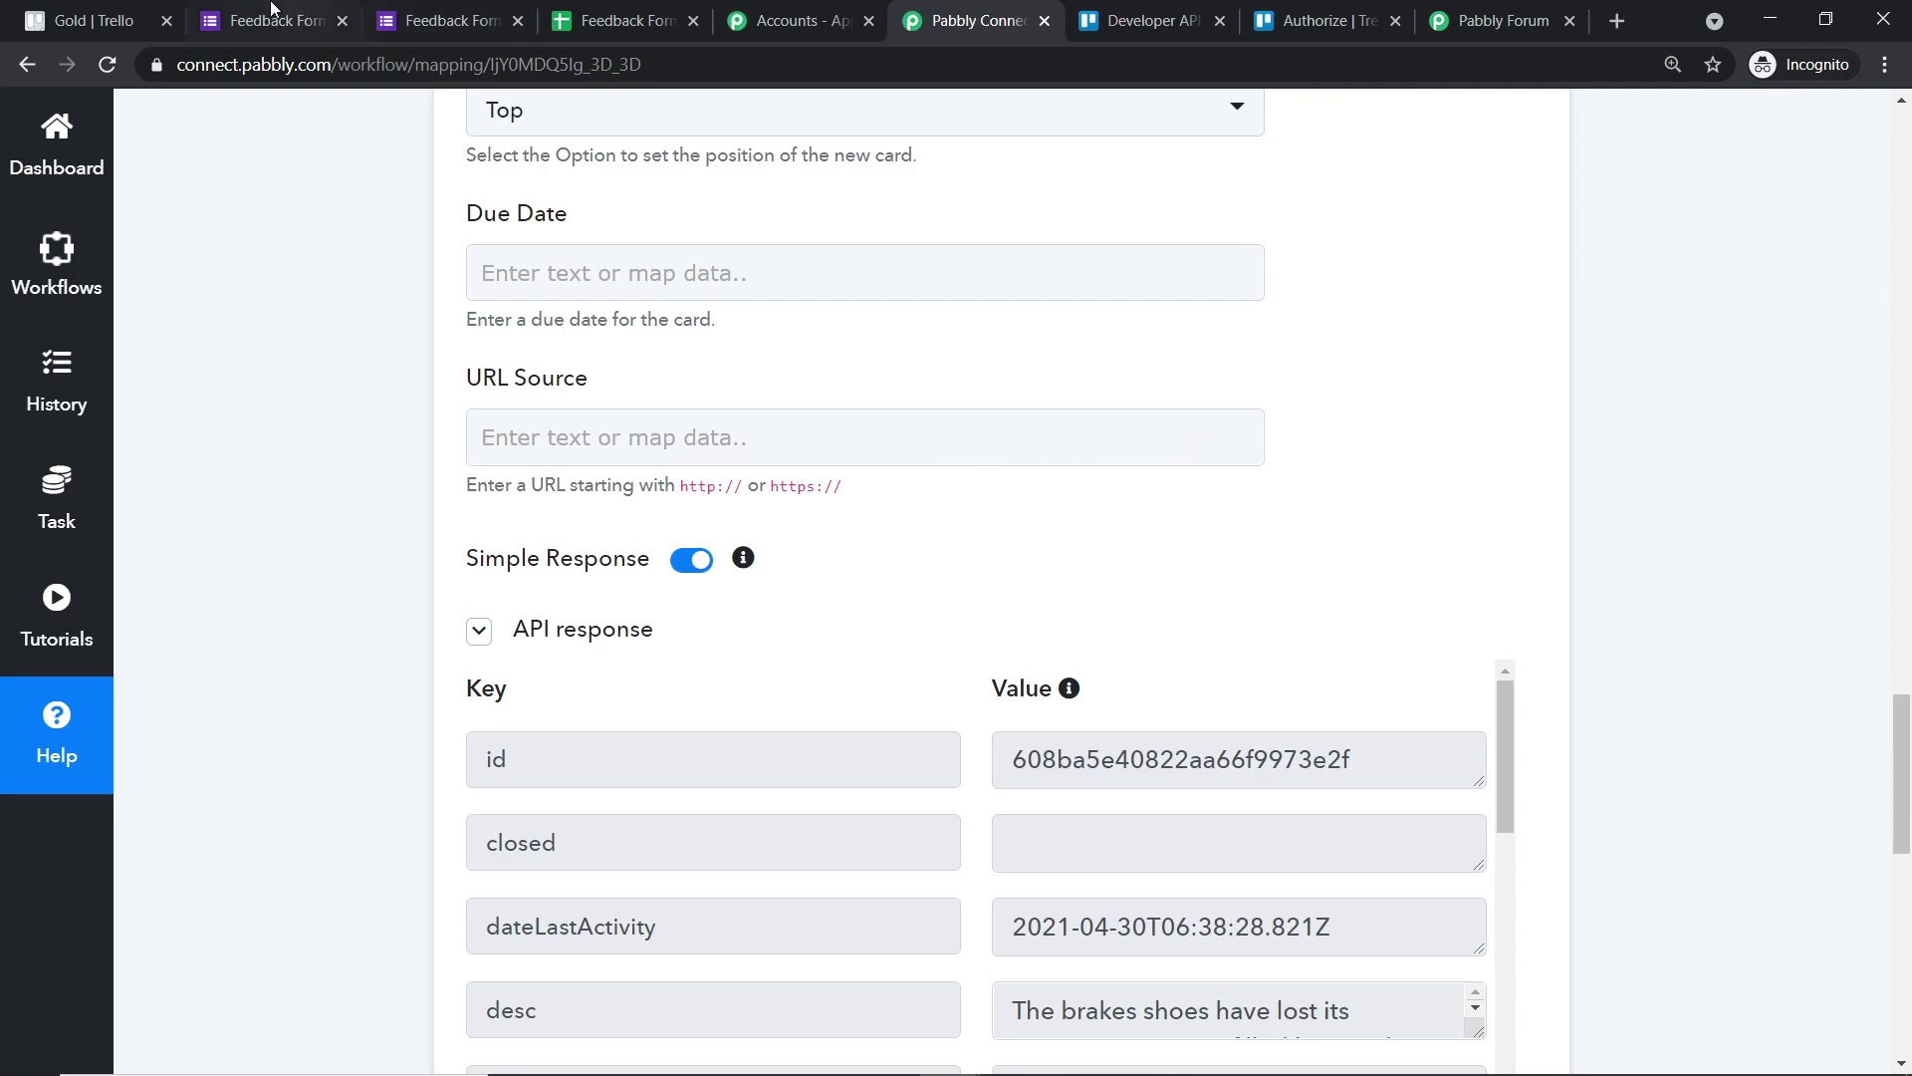
pyautogui.click(124, 12)
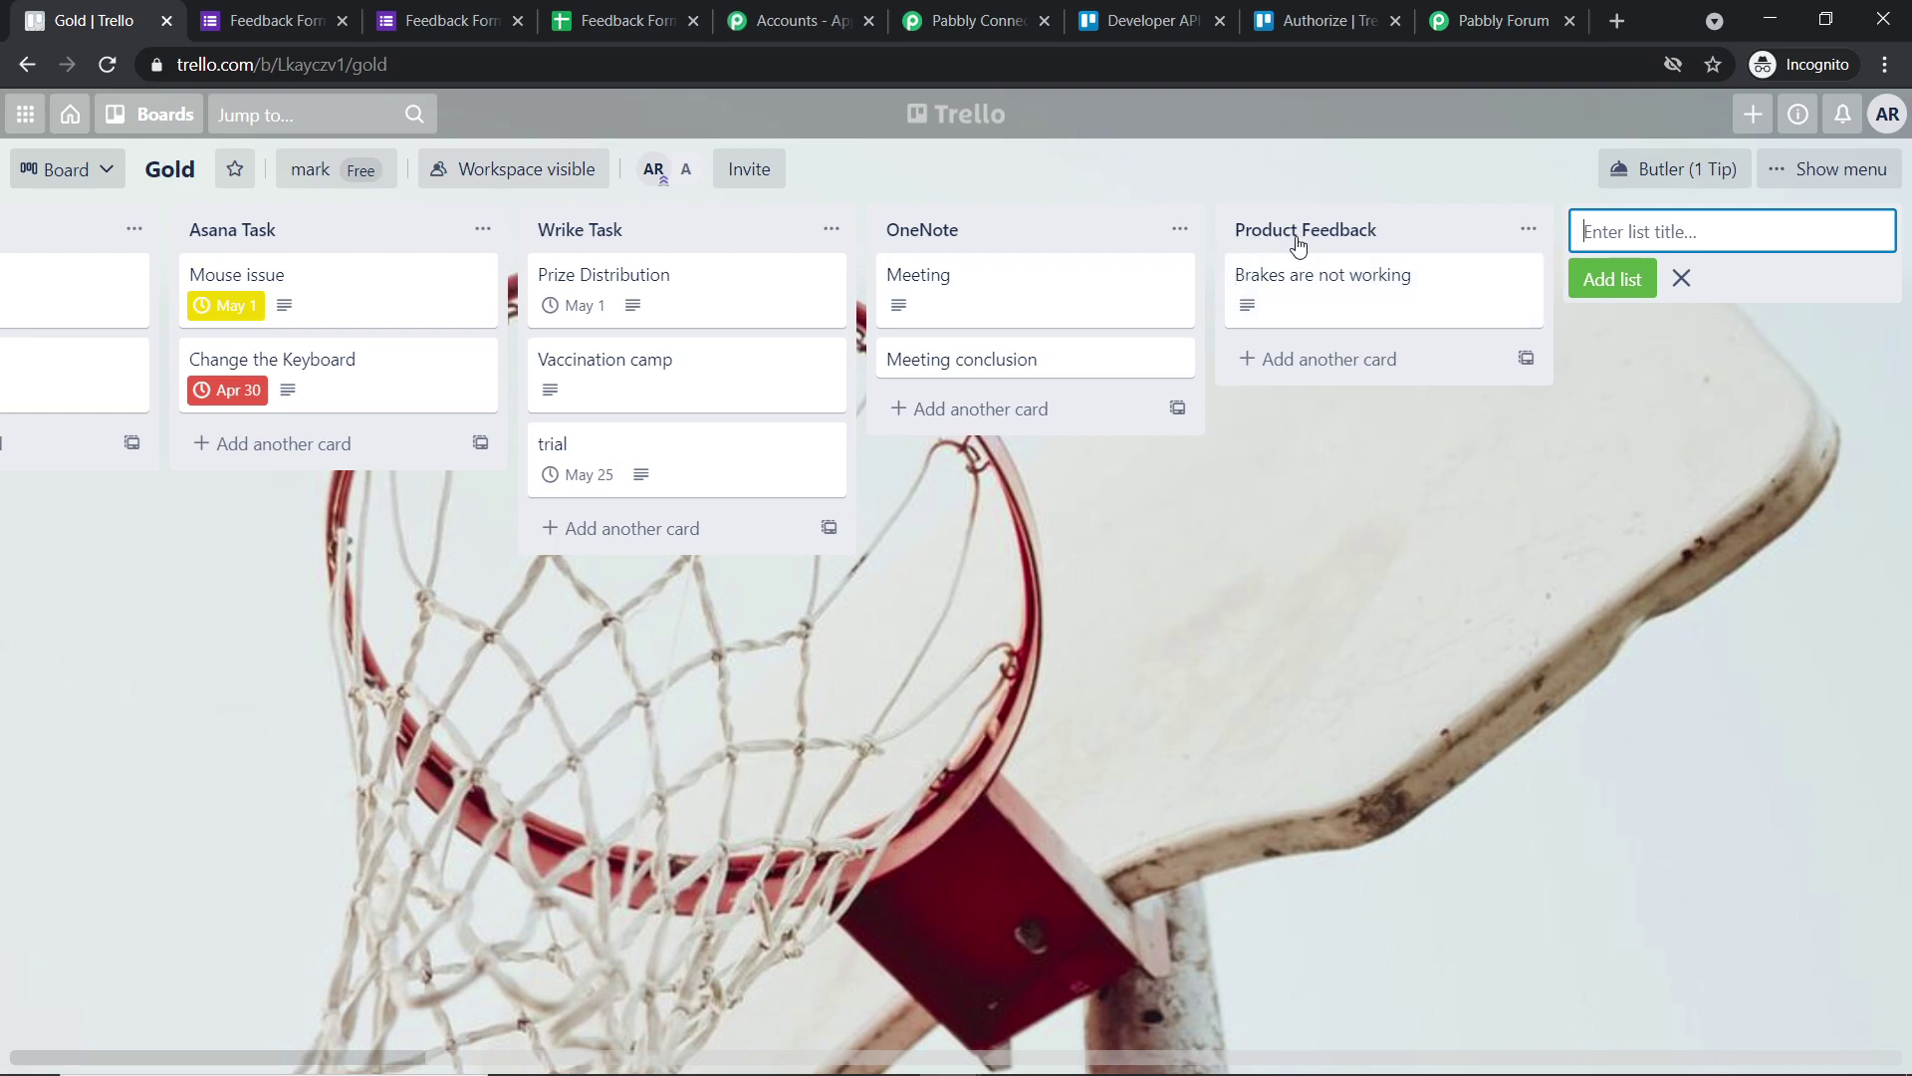
# - Check the description of the 'Brakes are not working' card in Product Feedback
pyautogui.click(1297, 292)
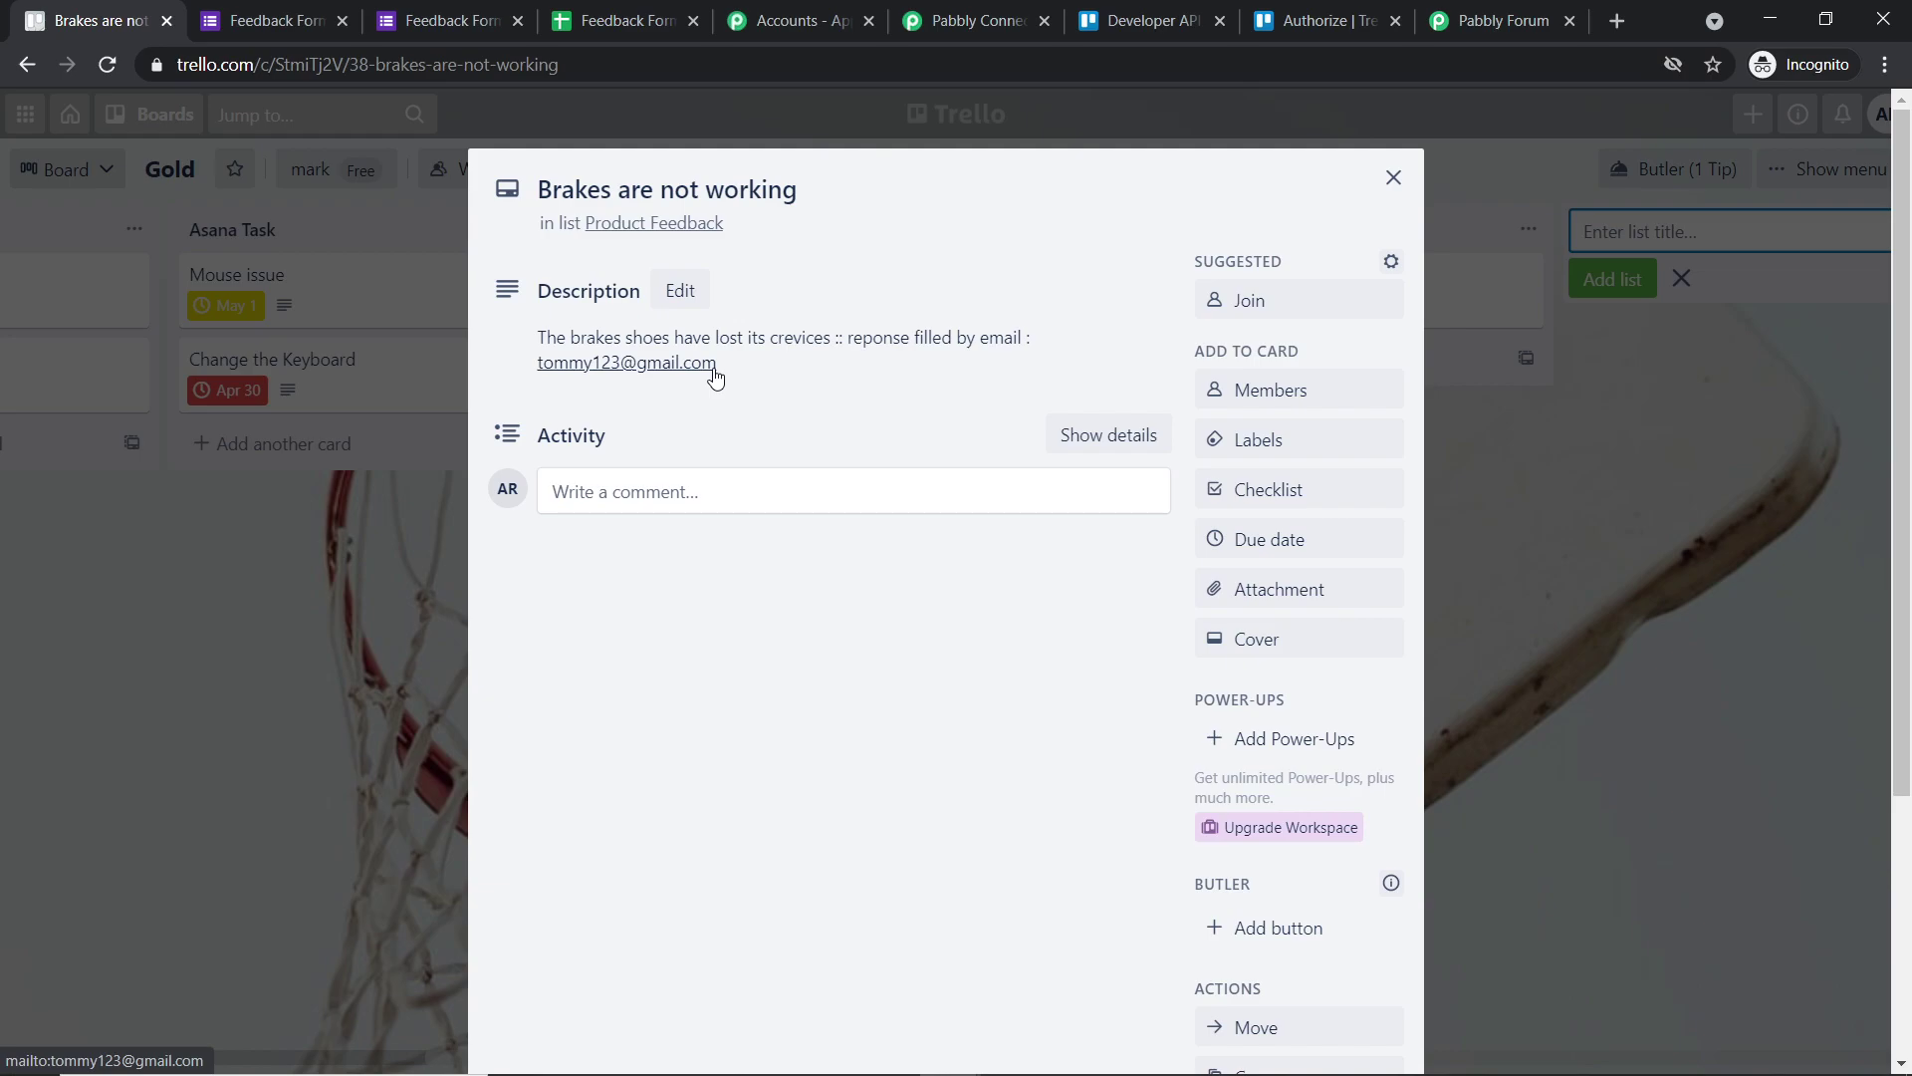
pyautogui.click(962, 10)
pyautogui.click(1909, 503)
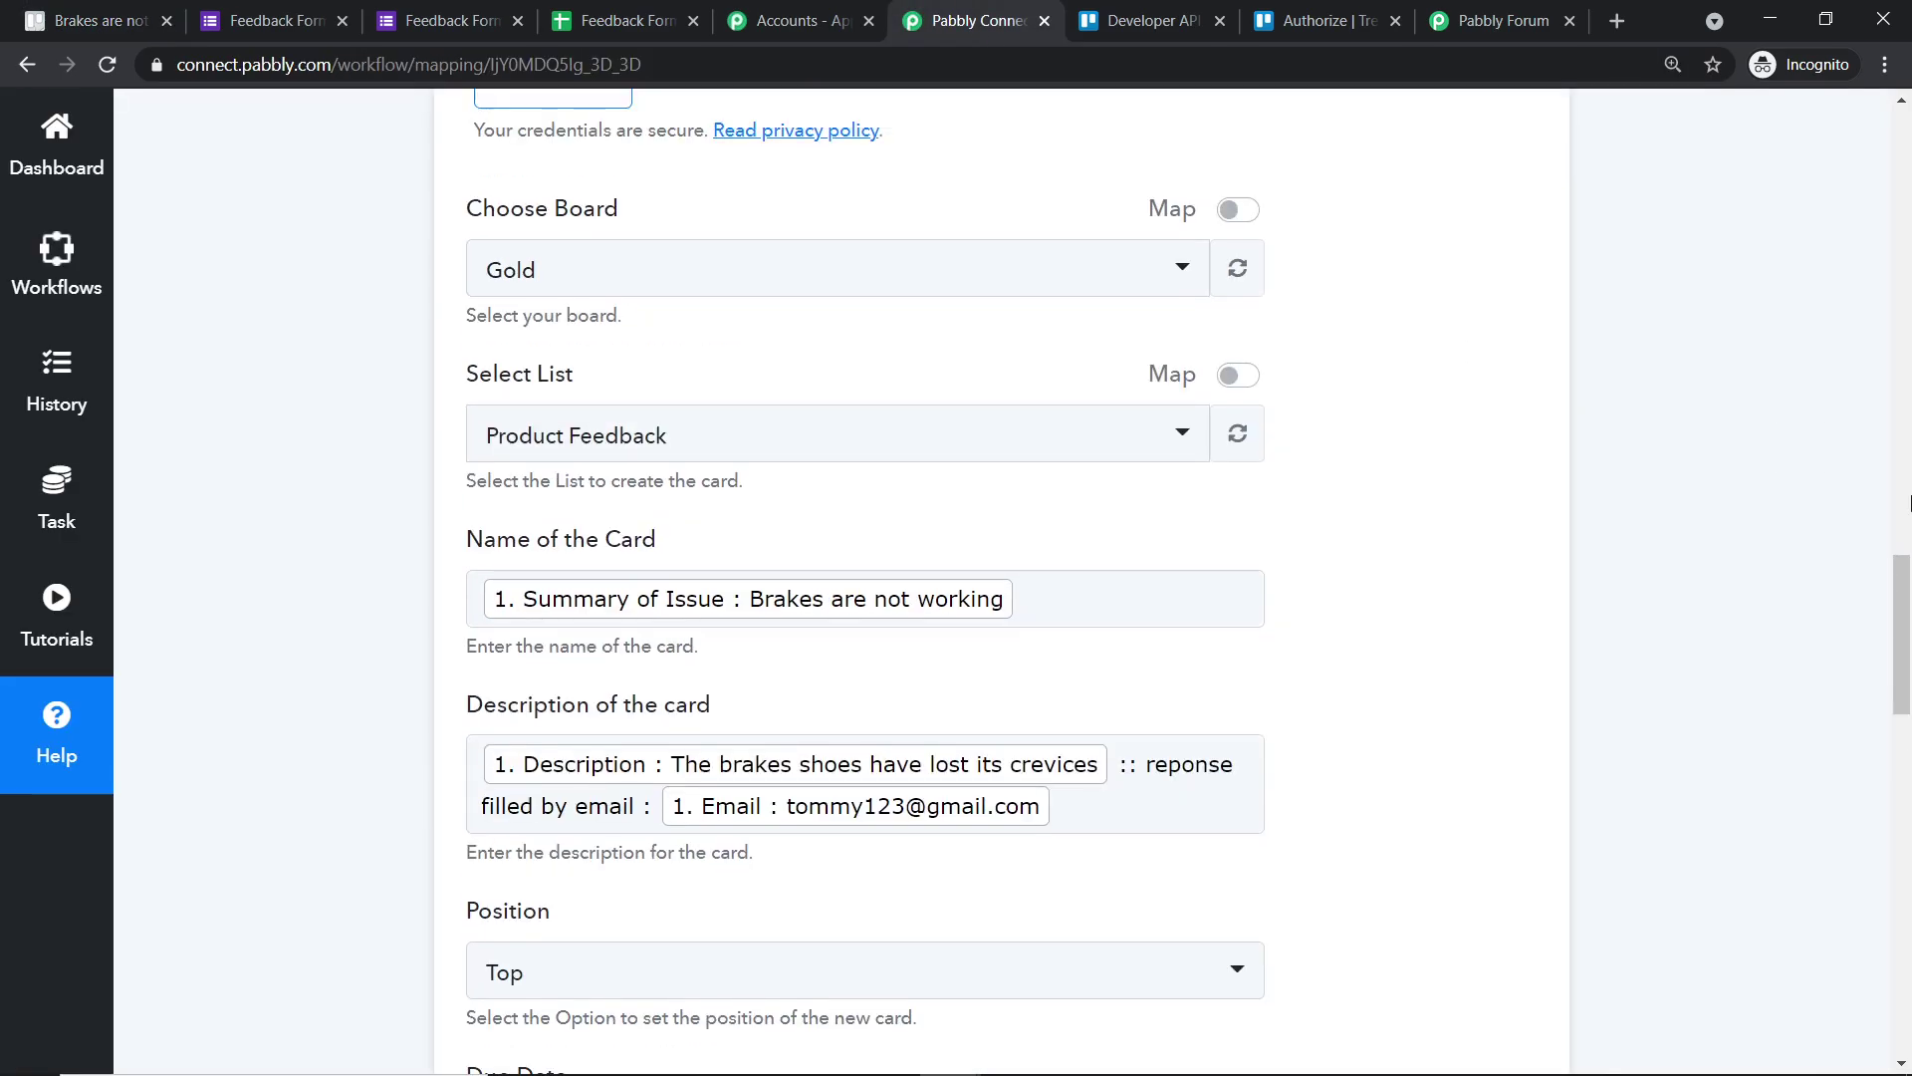
# - Collapse the Trello Add New Card action and the Google Forms trigger steps
pyautogui.click(1909, 503)
pyautogui.click(1012, 670)
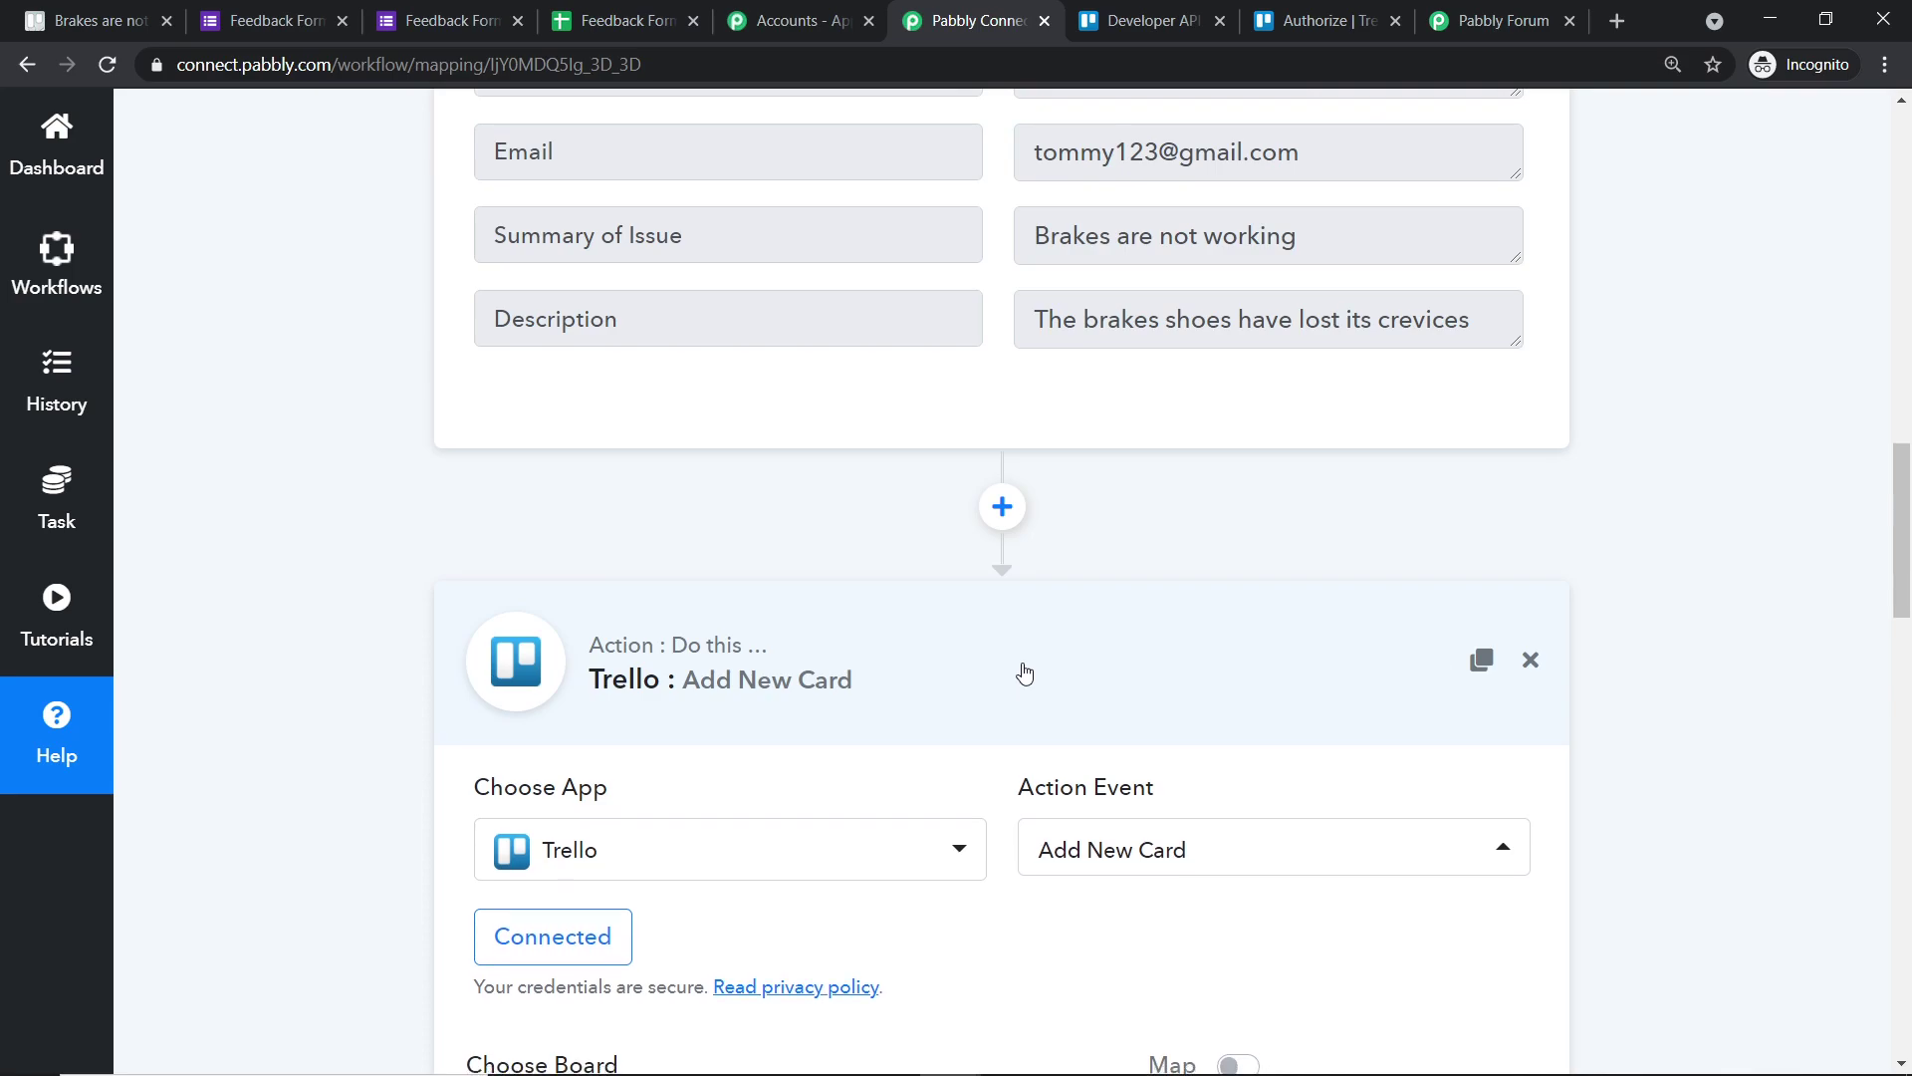
pyautogui.click(1909, 508)
pyautogui.click(1909, 508)
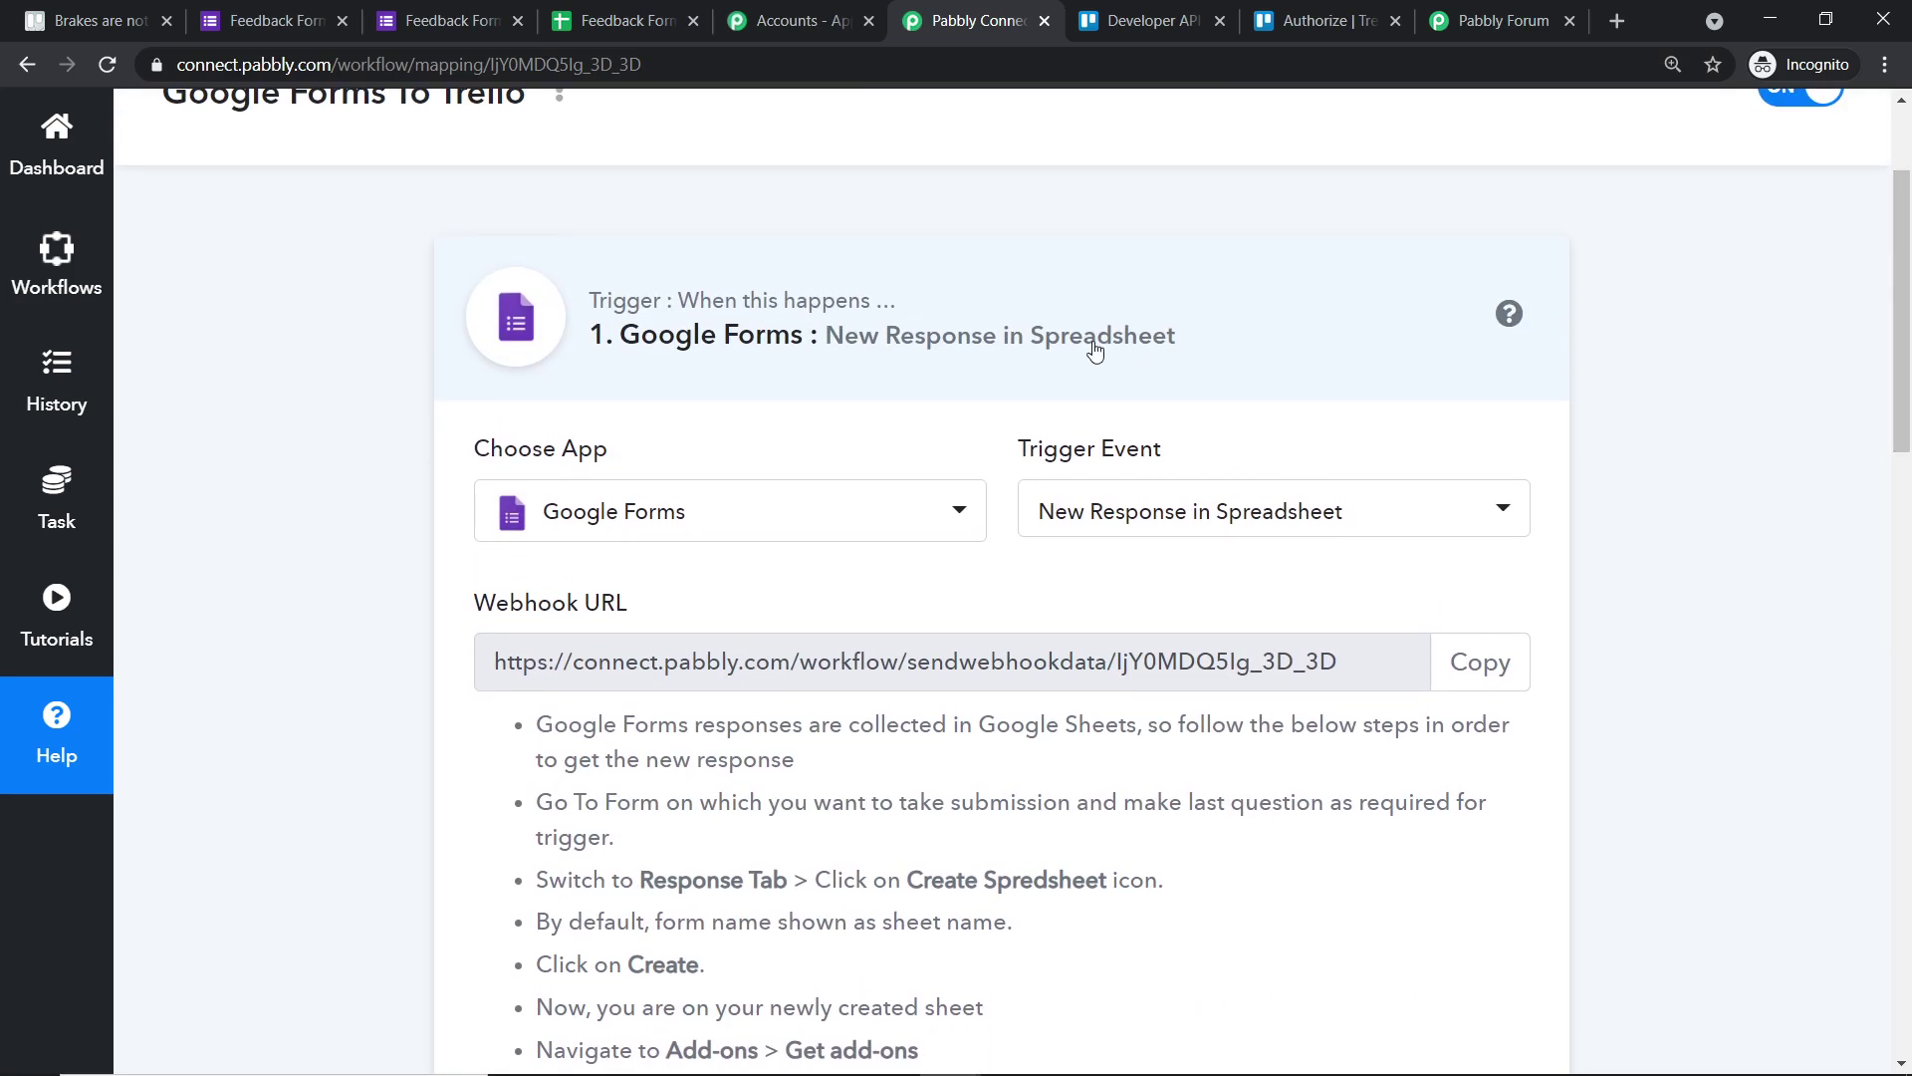
pyautogui.click(1092, 346)
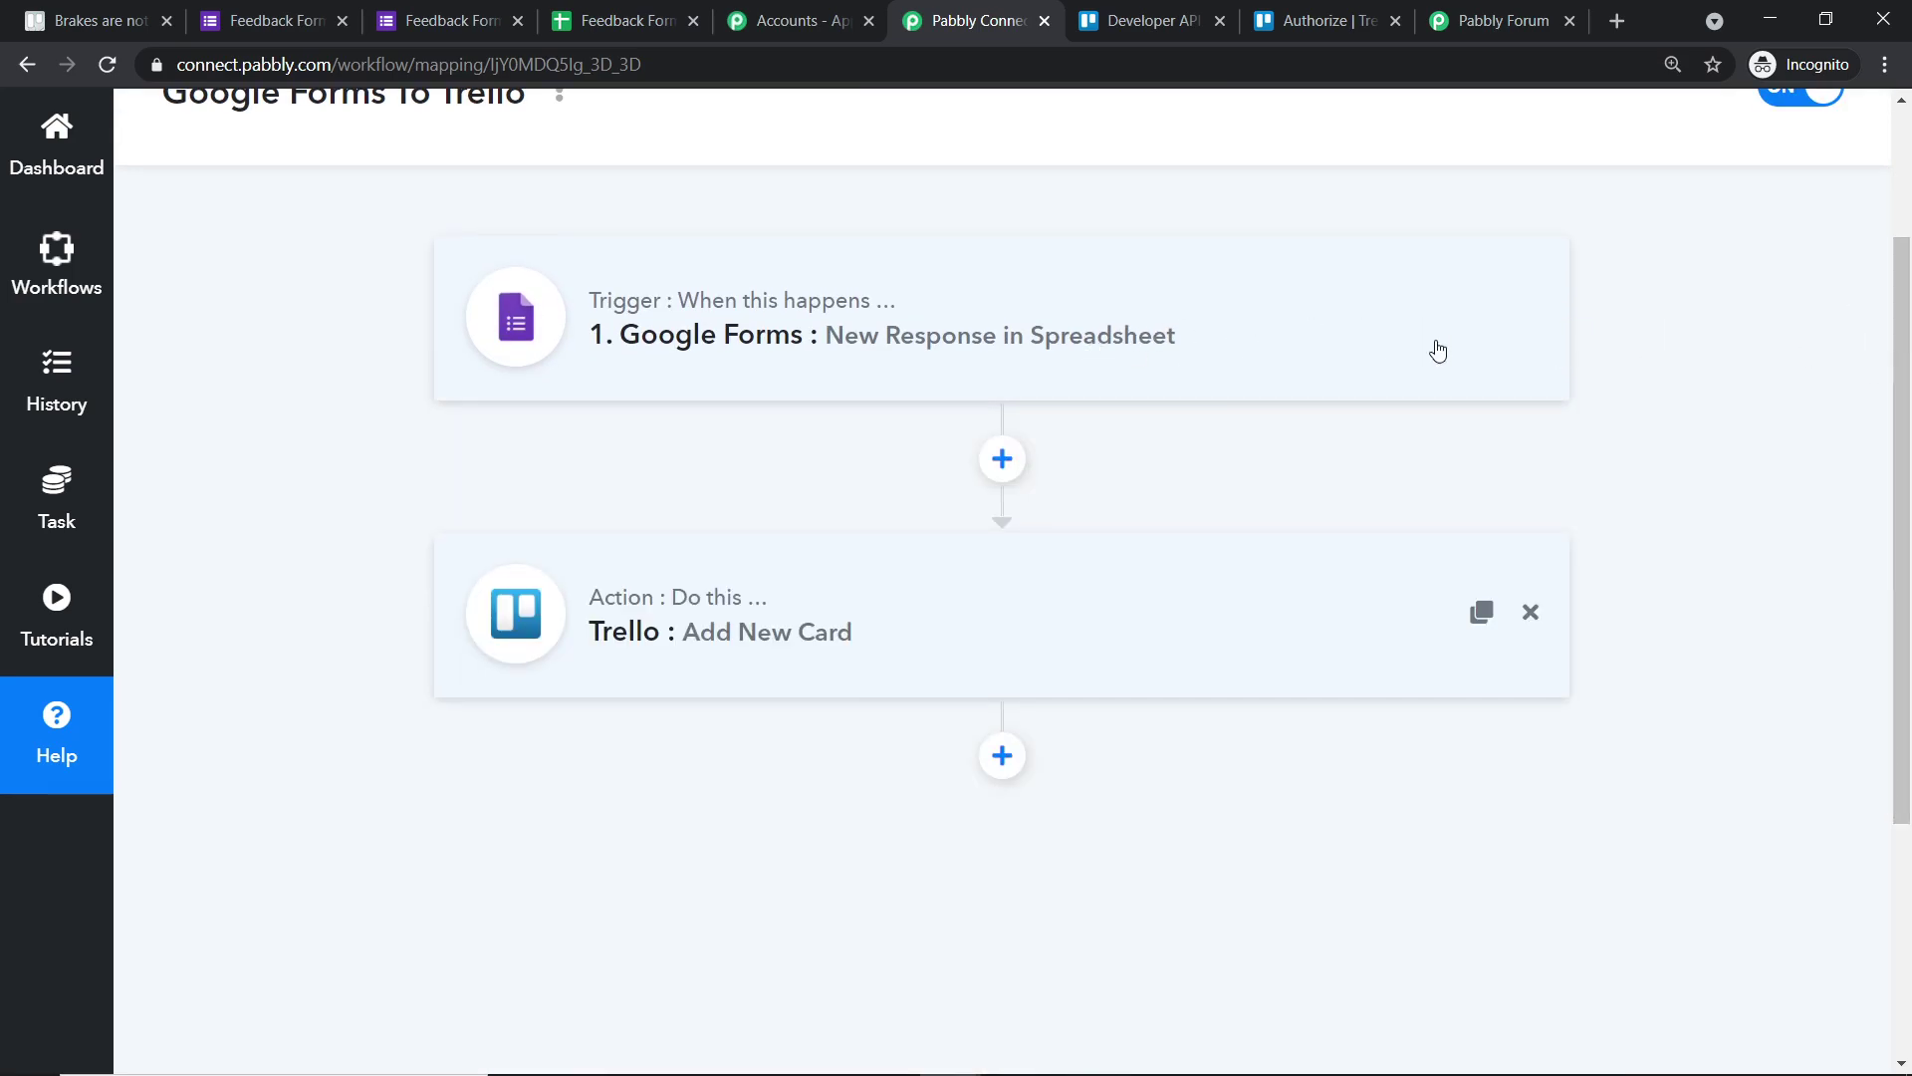